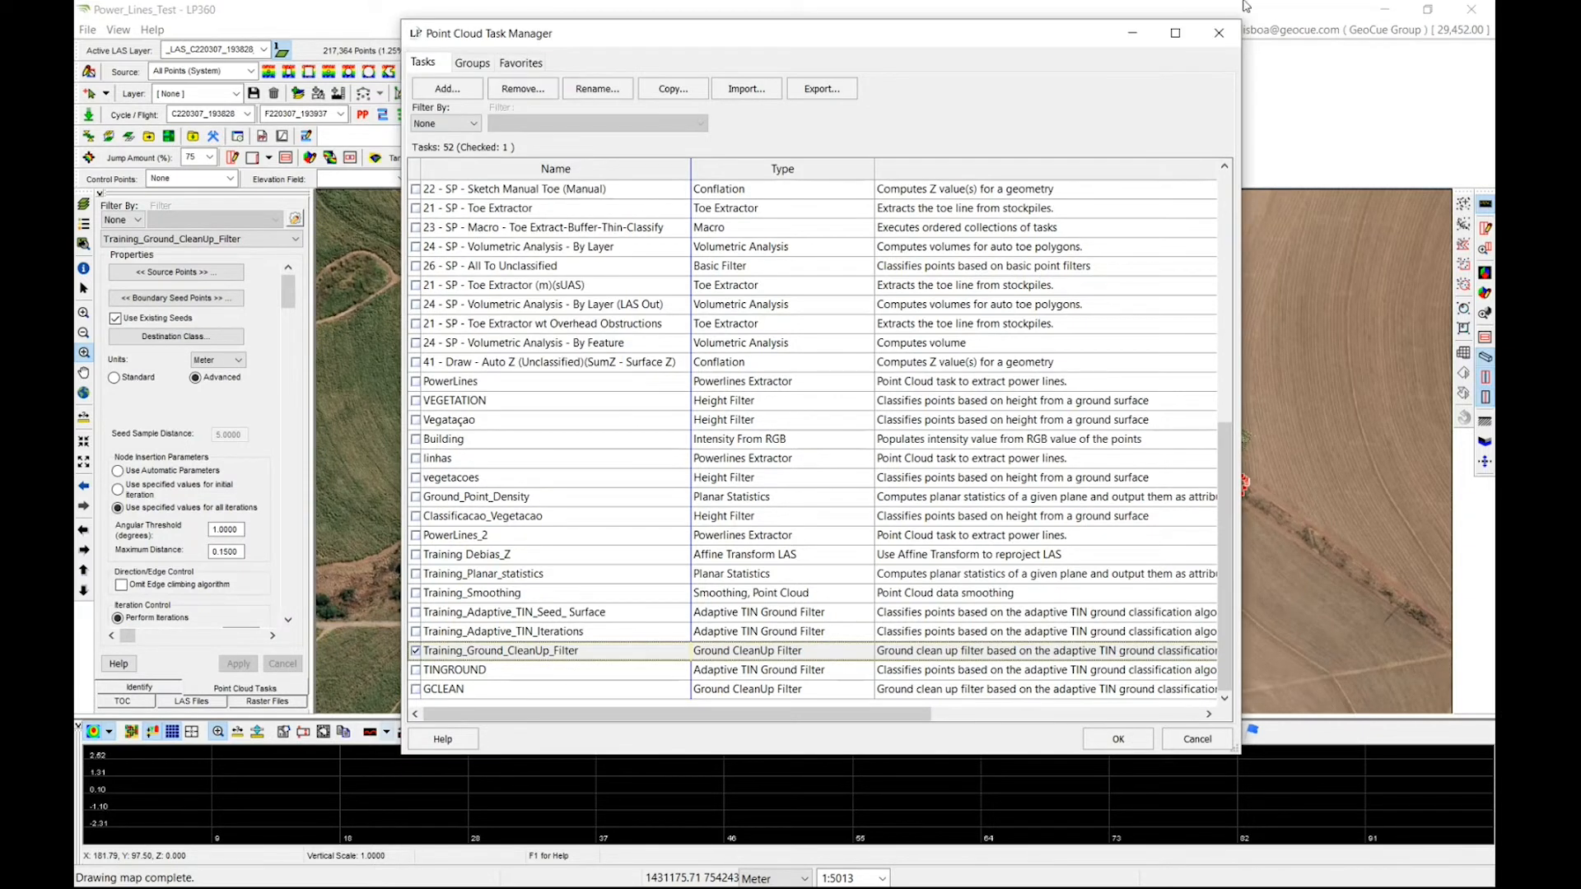
Step: Close the task manager and display the active LAS layer as a TIN surface coloured by elevation gradient
left_click(1218, 33)
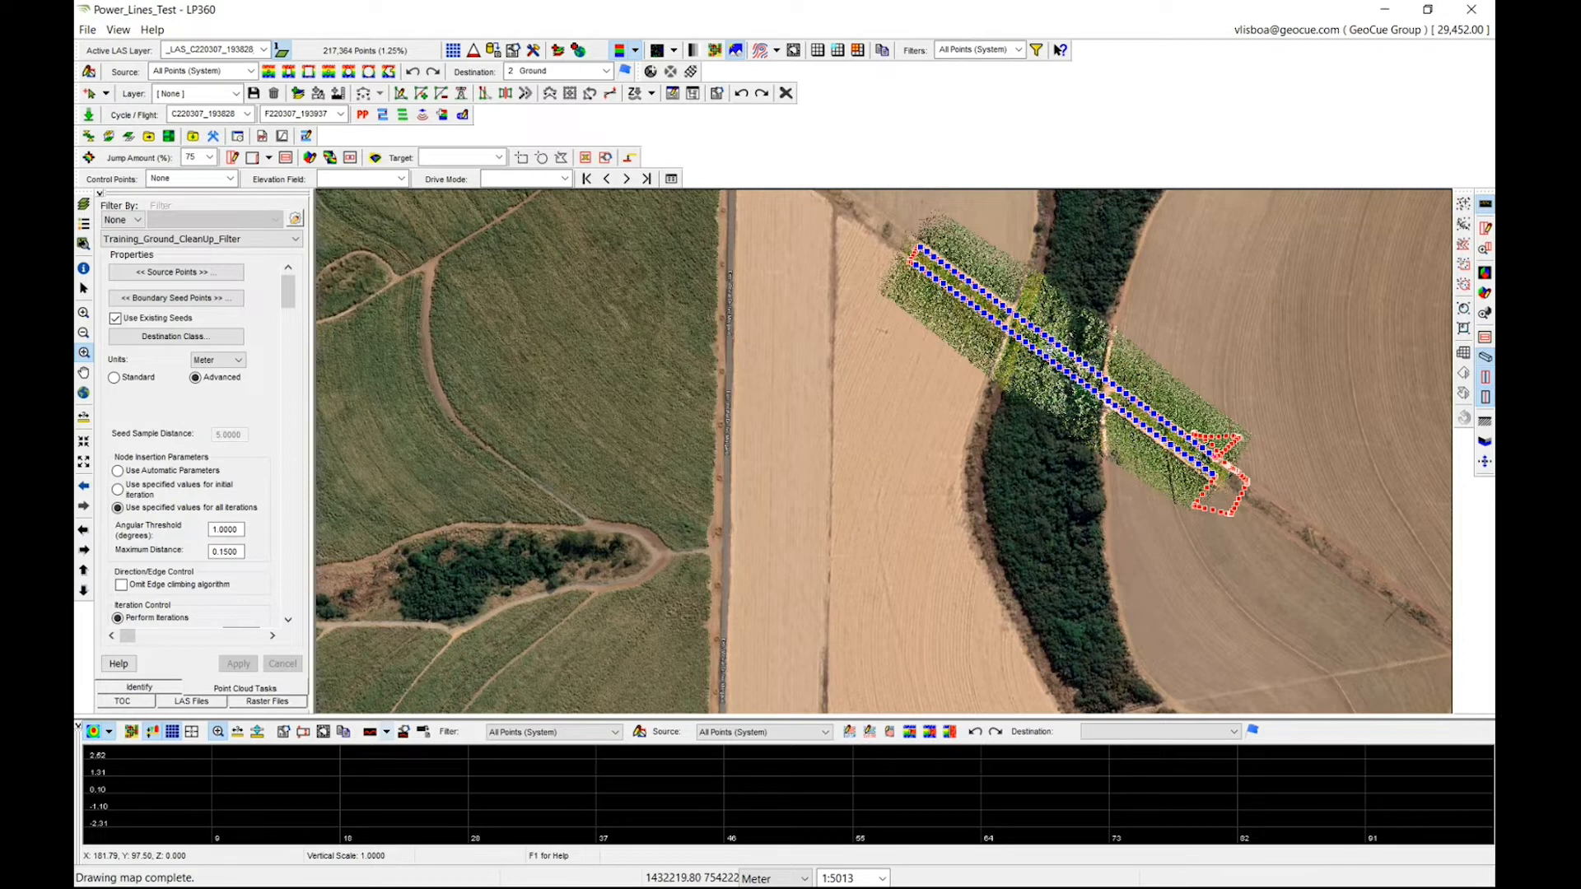
scroll(1008, 431, "up", 3)
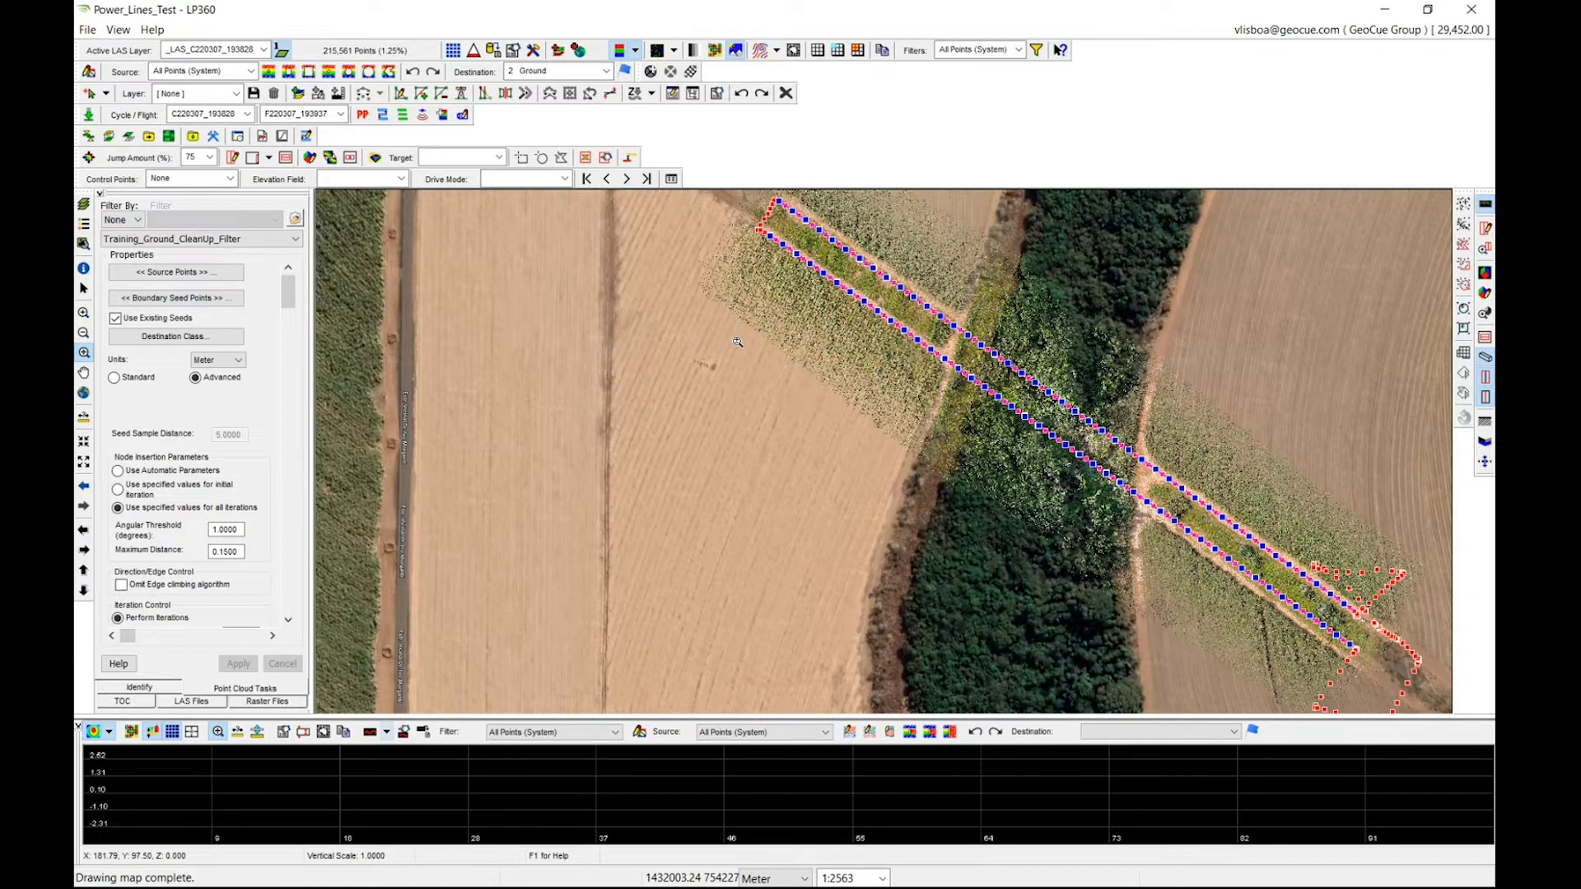
left_click(636, 51)
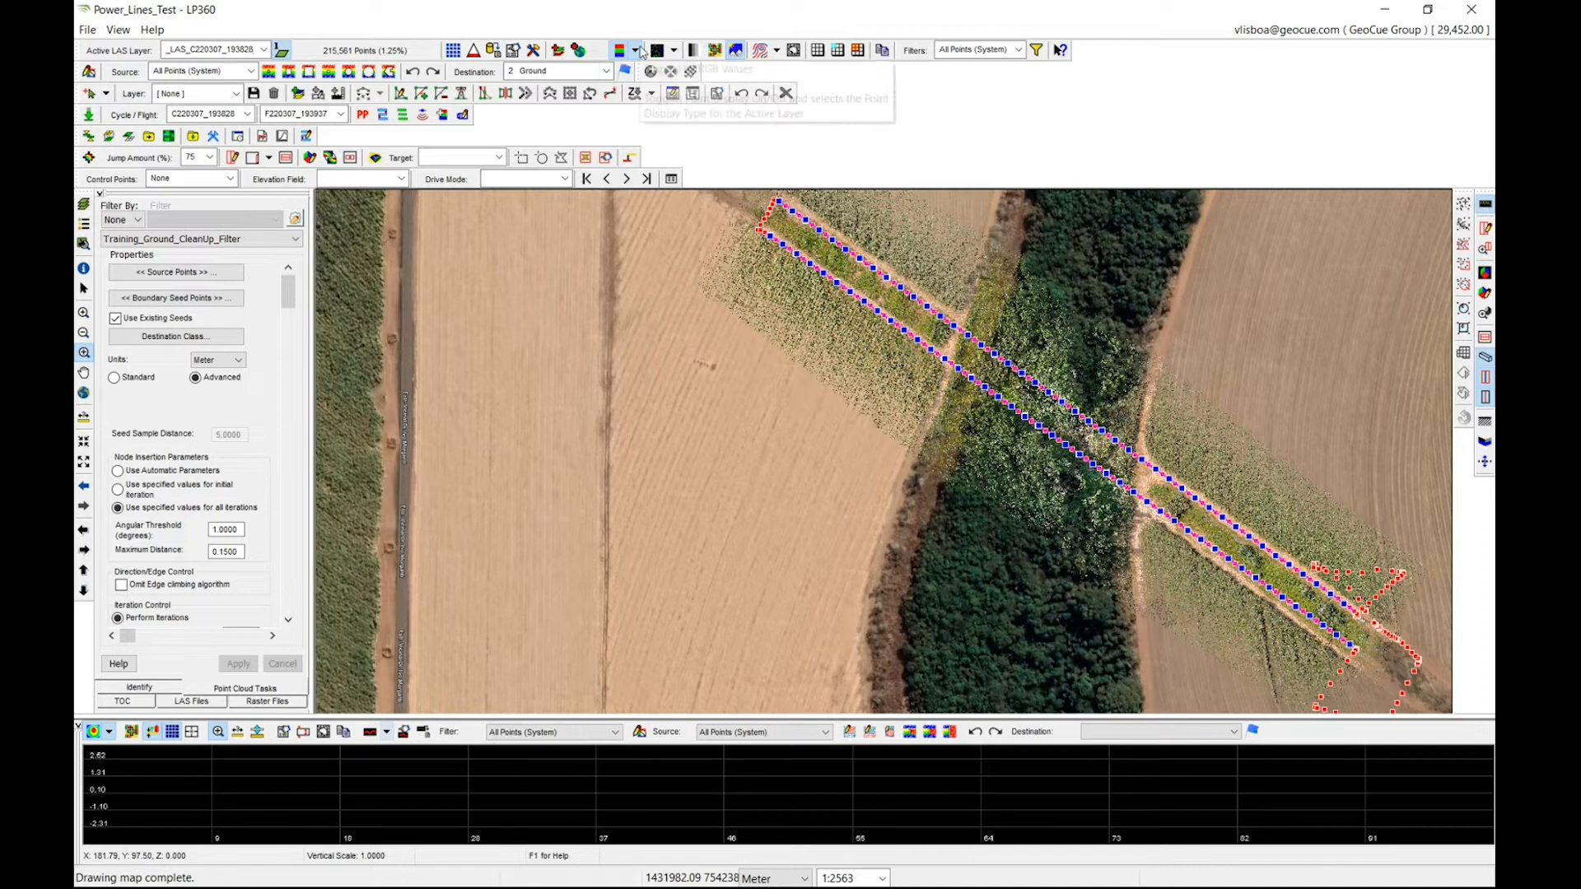
left_click(673, 51)
left_click(673, 51)
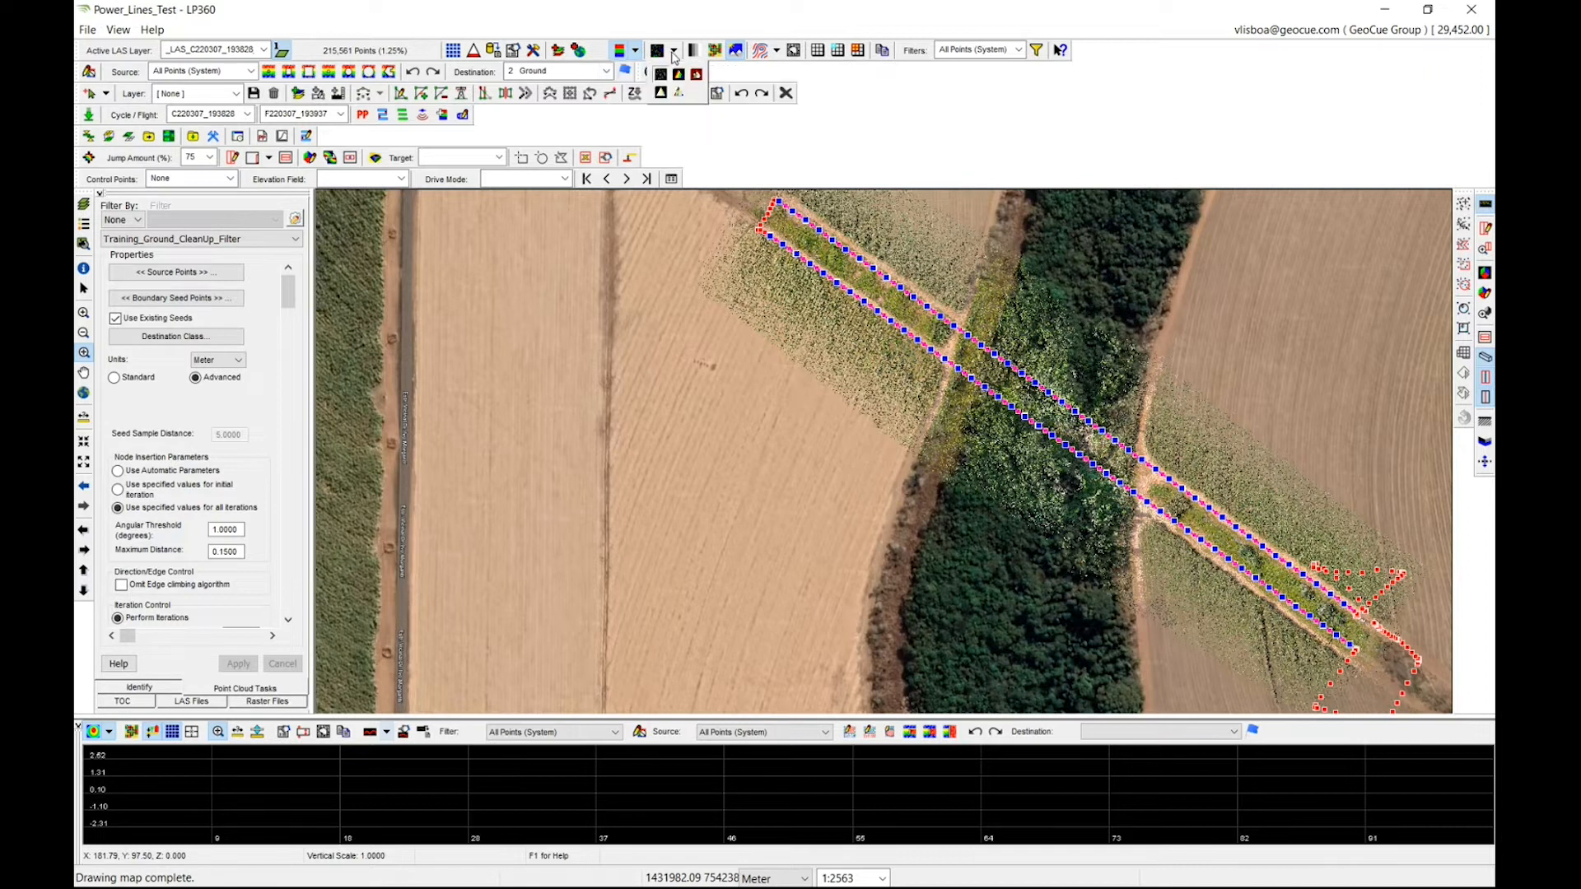
left_click(679, 74)
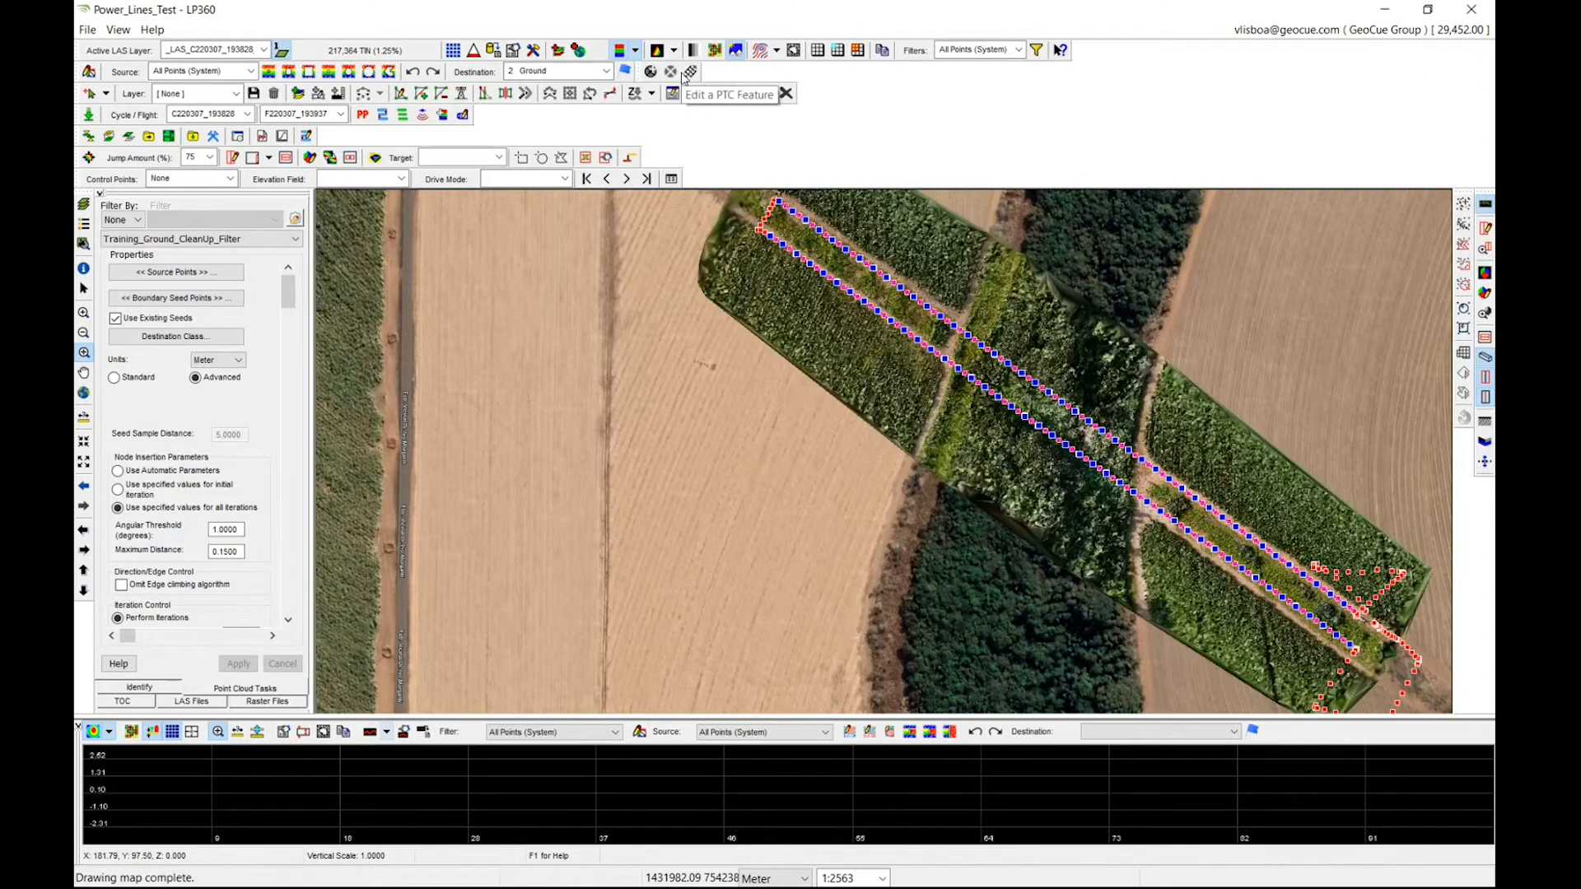
scroll(610, 416, "down", 1)
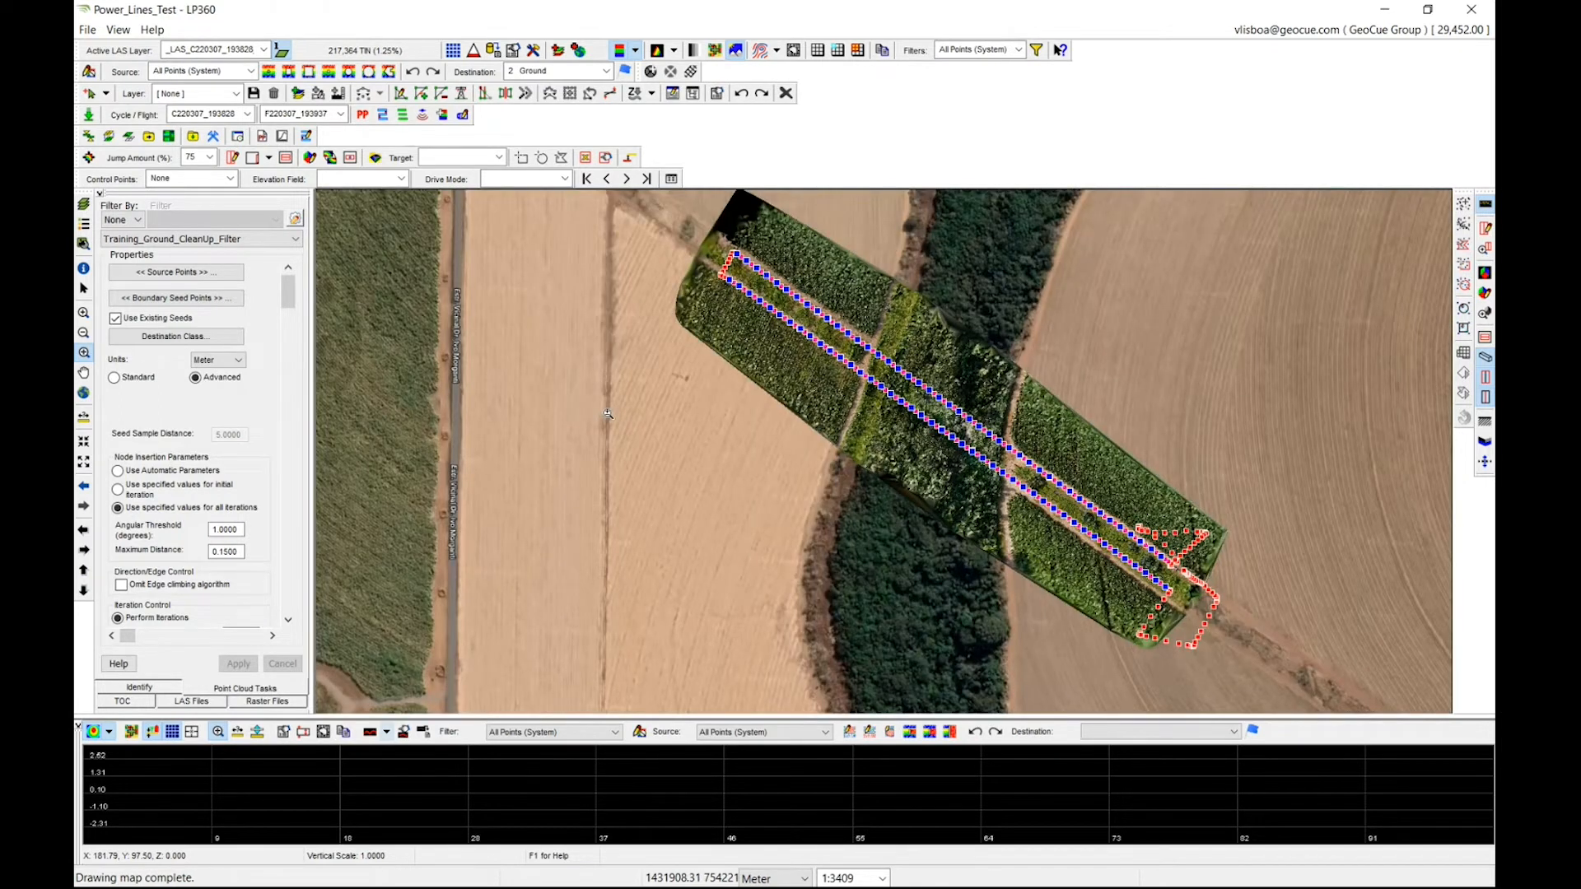
left_click(635, 50)
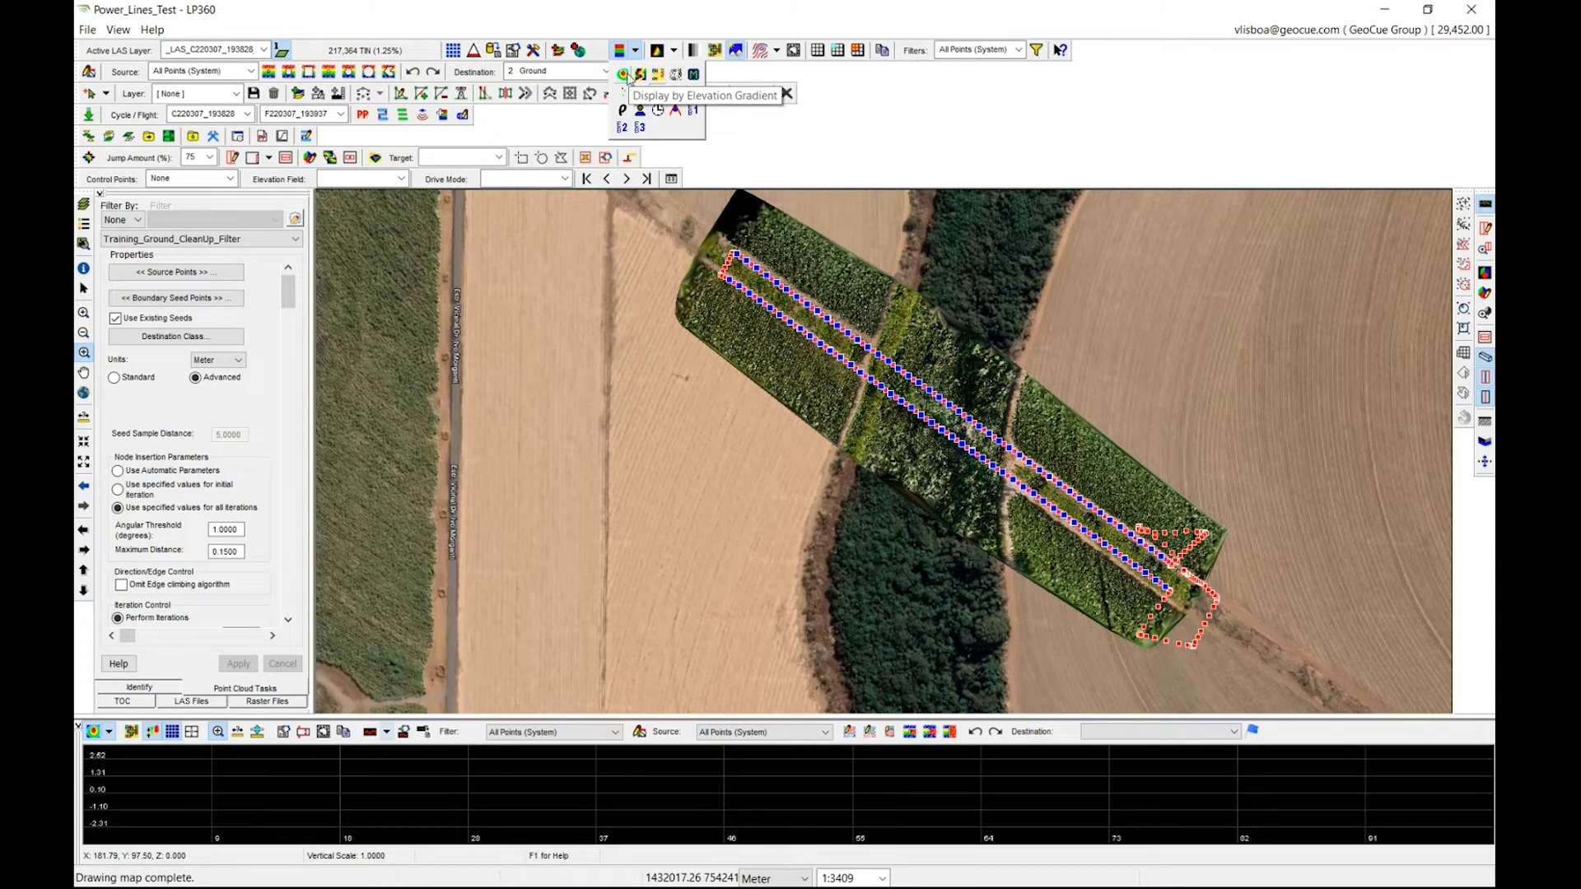
left_click(627, 75)
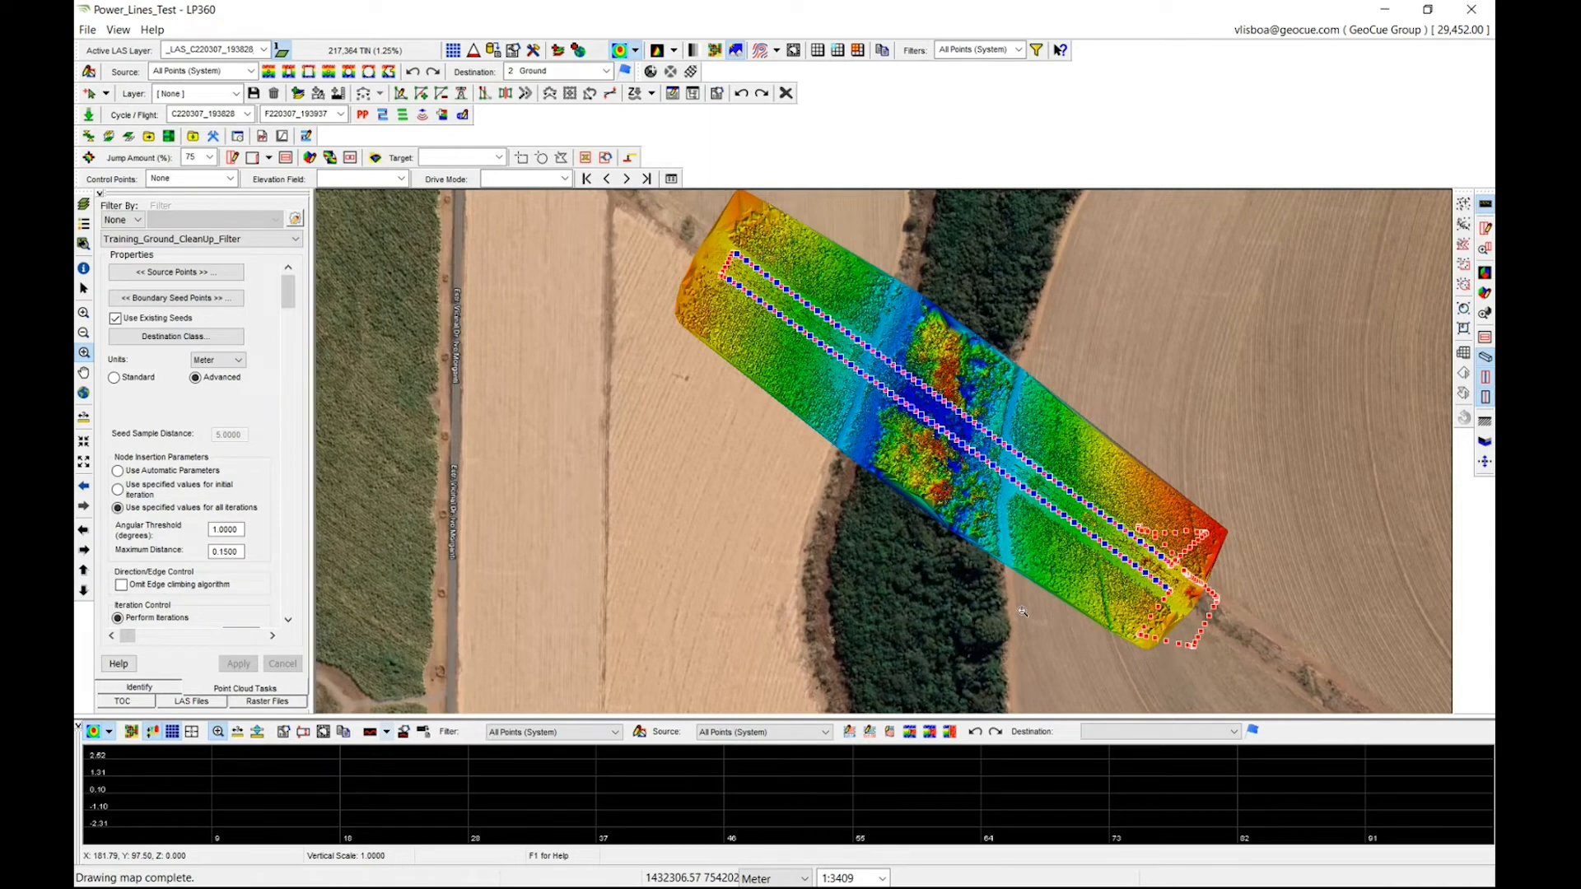
Step: Examine the towers and power lines along the corridor on the elevation-coloured surface, from one end to the other
scroll(1143, 562, "up", 3)
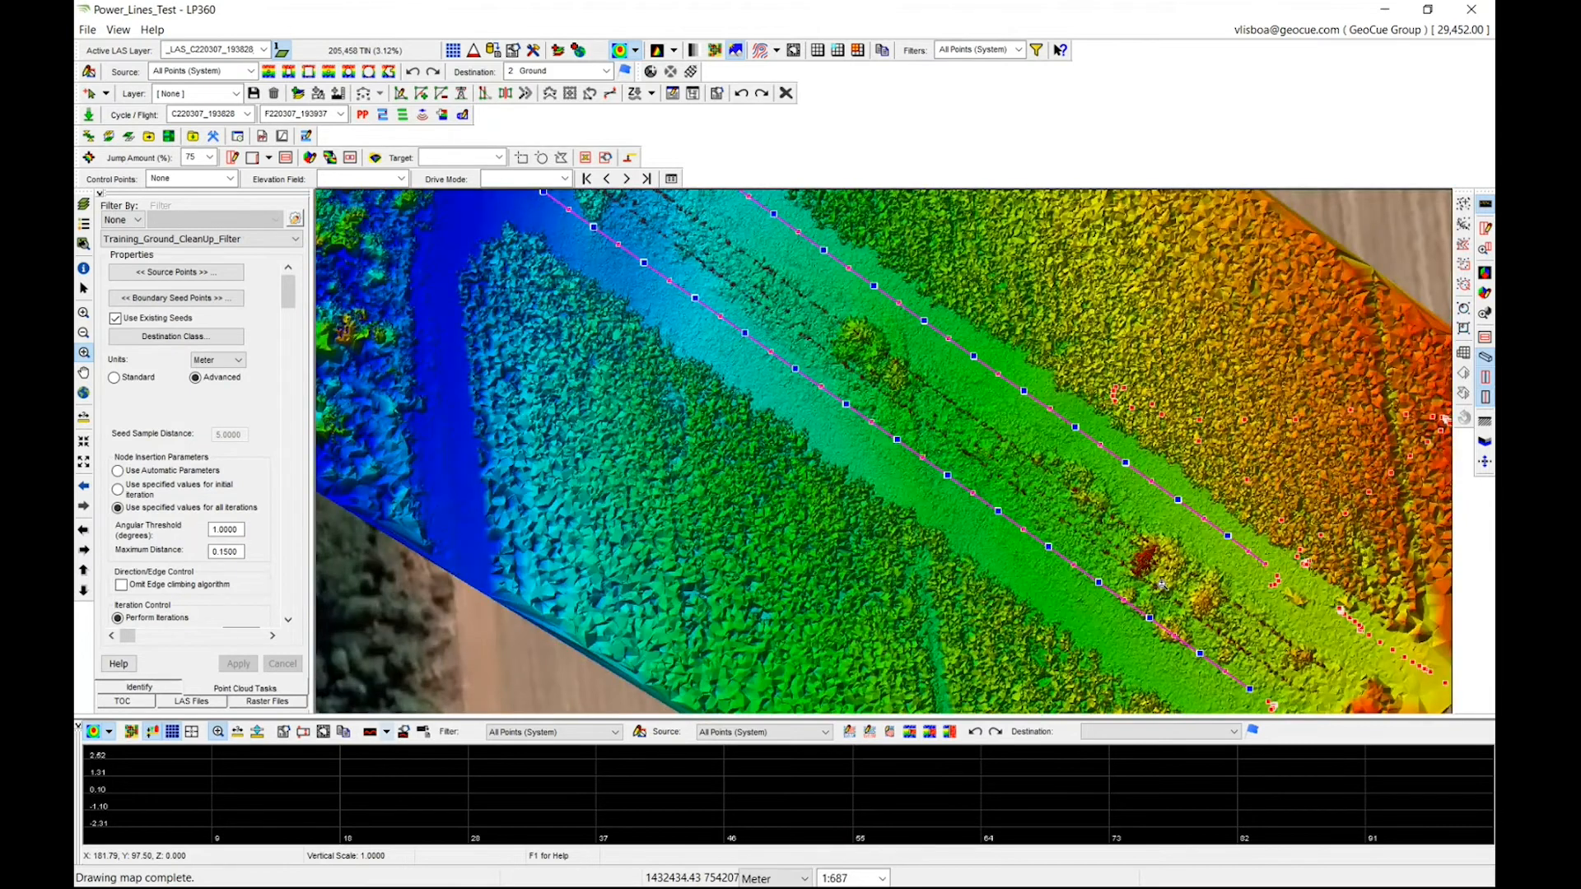
scroll(1147, 563, "up", 2)
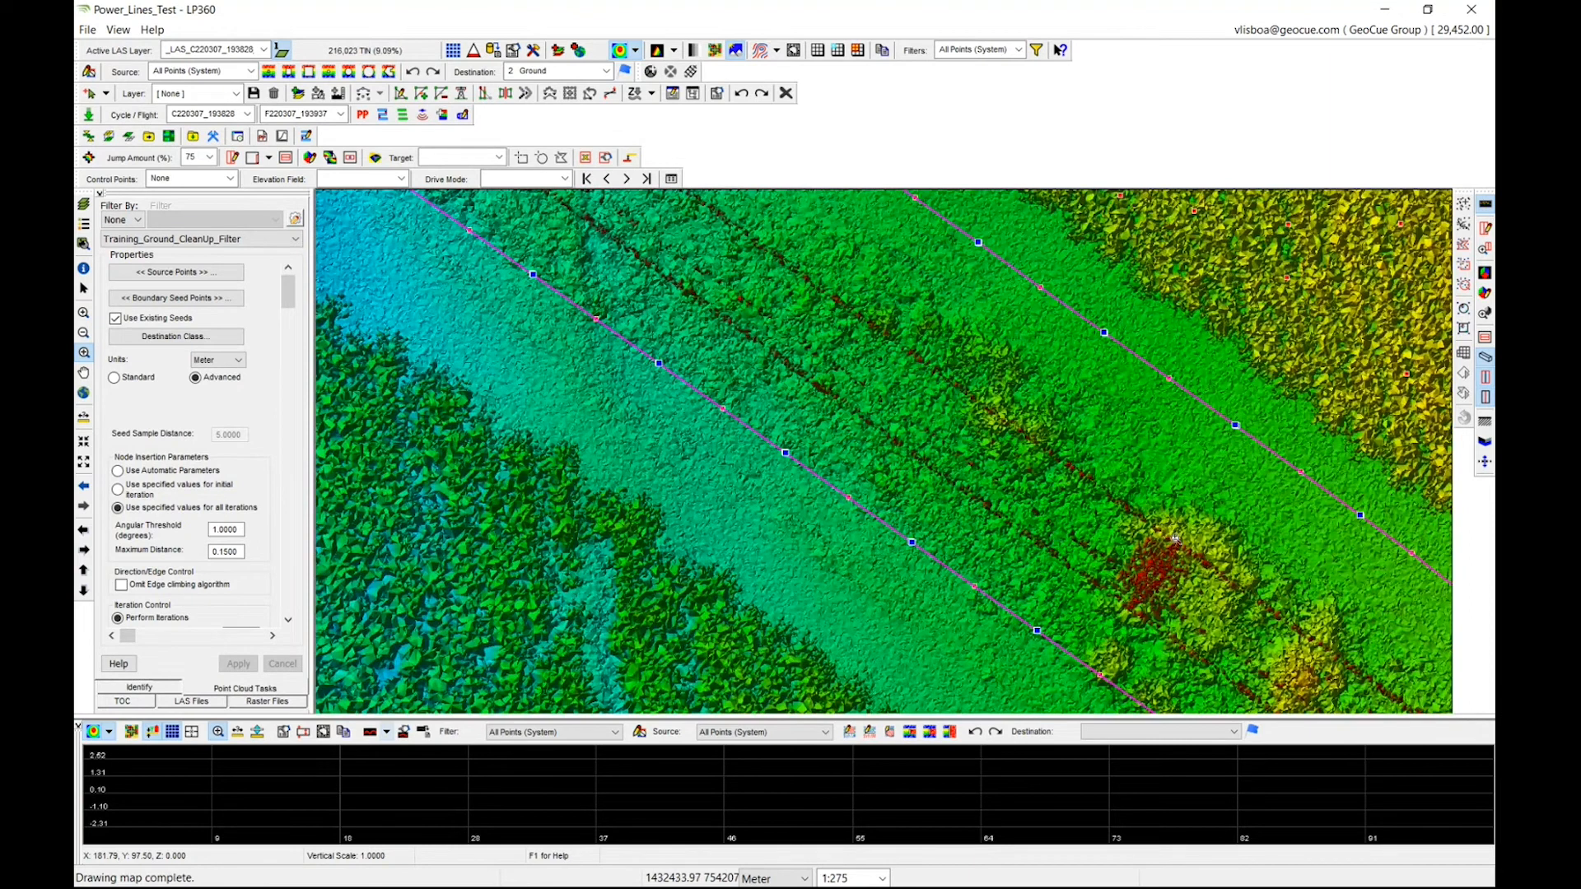
scroll(921, 533, "down", 2)
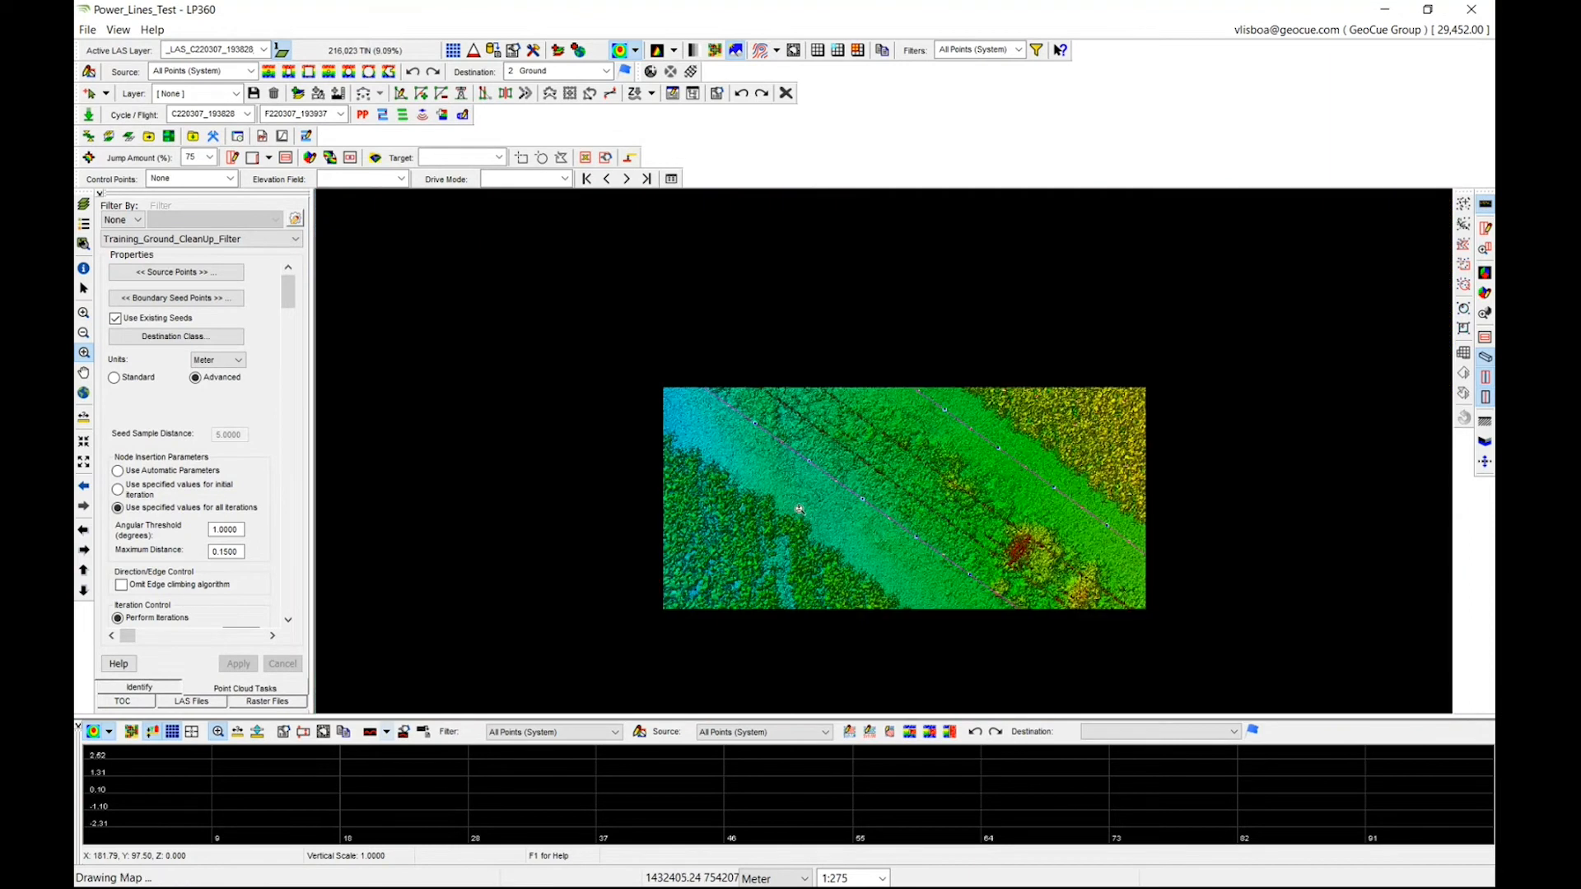
scroll(642, 445, "down", 1)
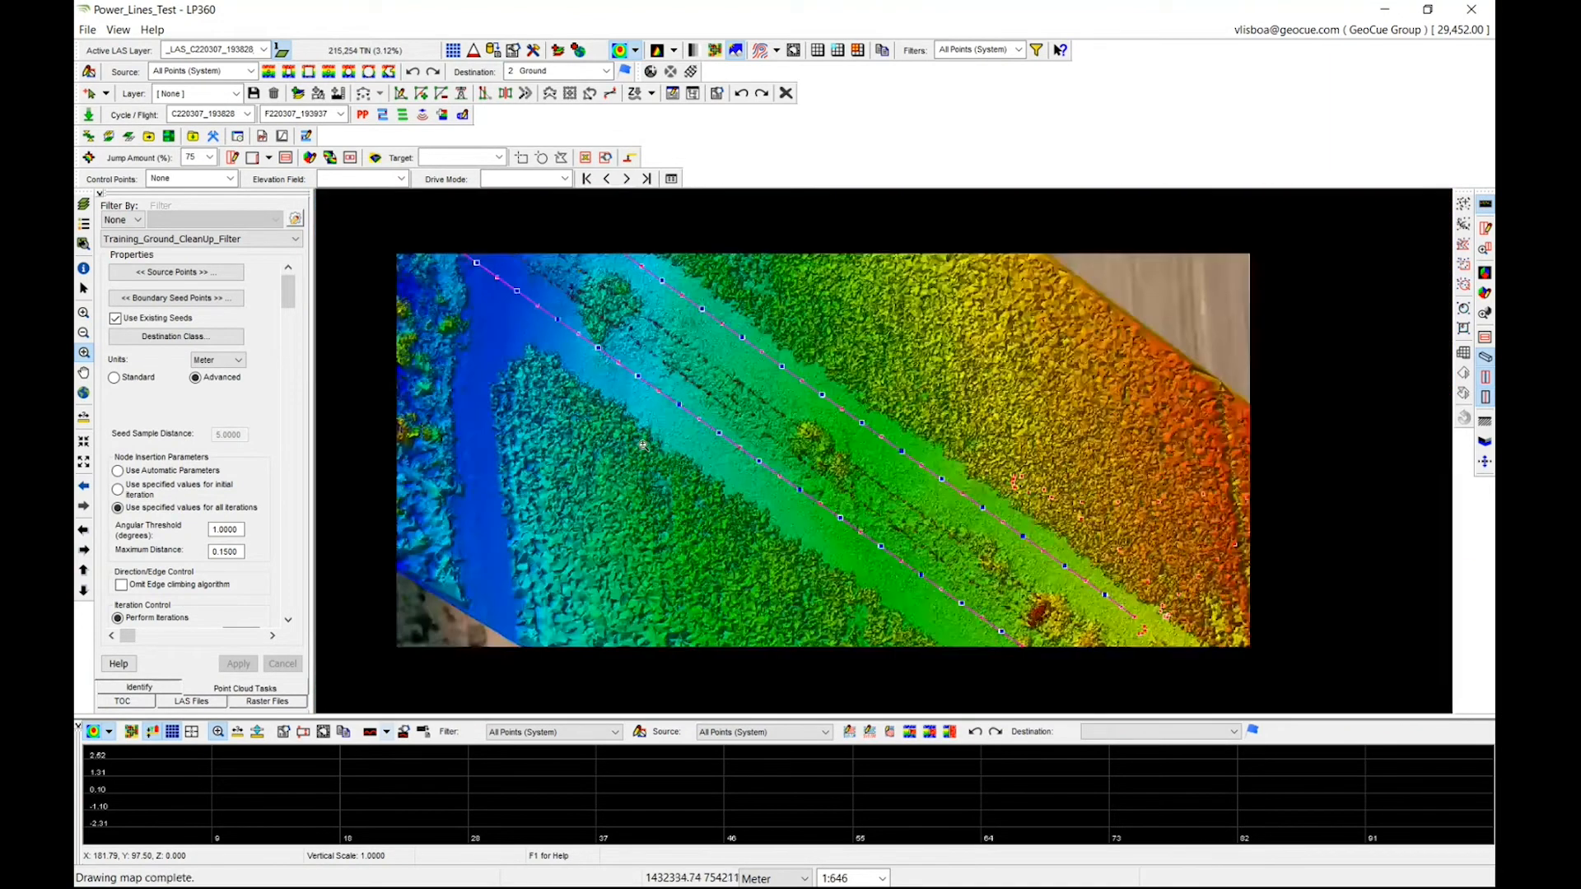
scroll(575, 449, "up", 2)
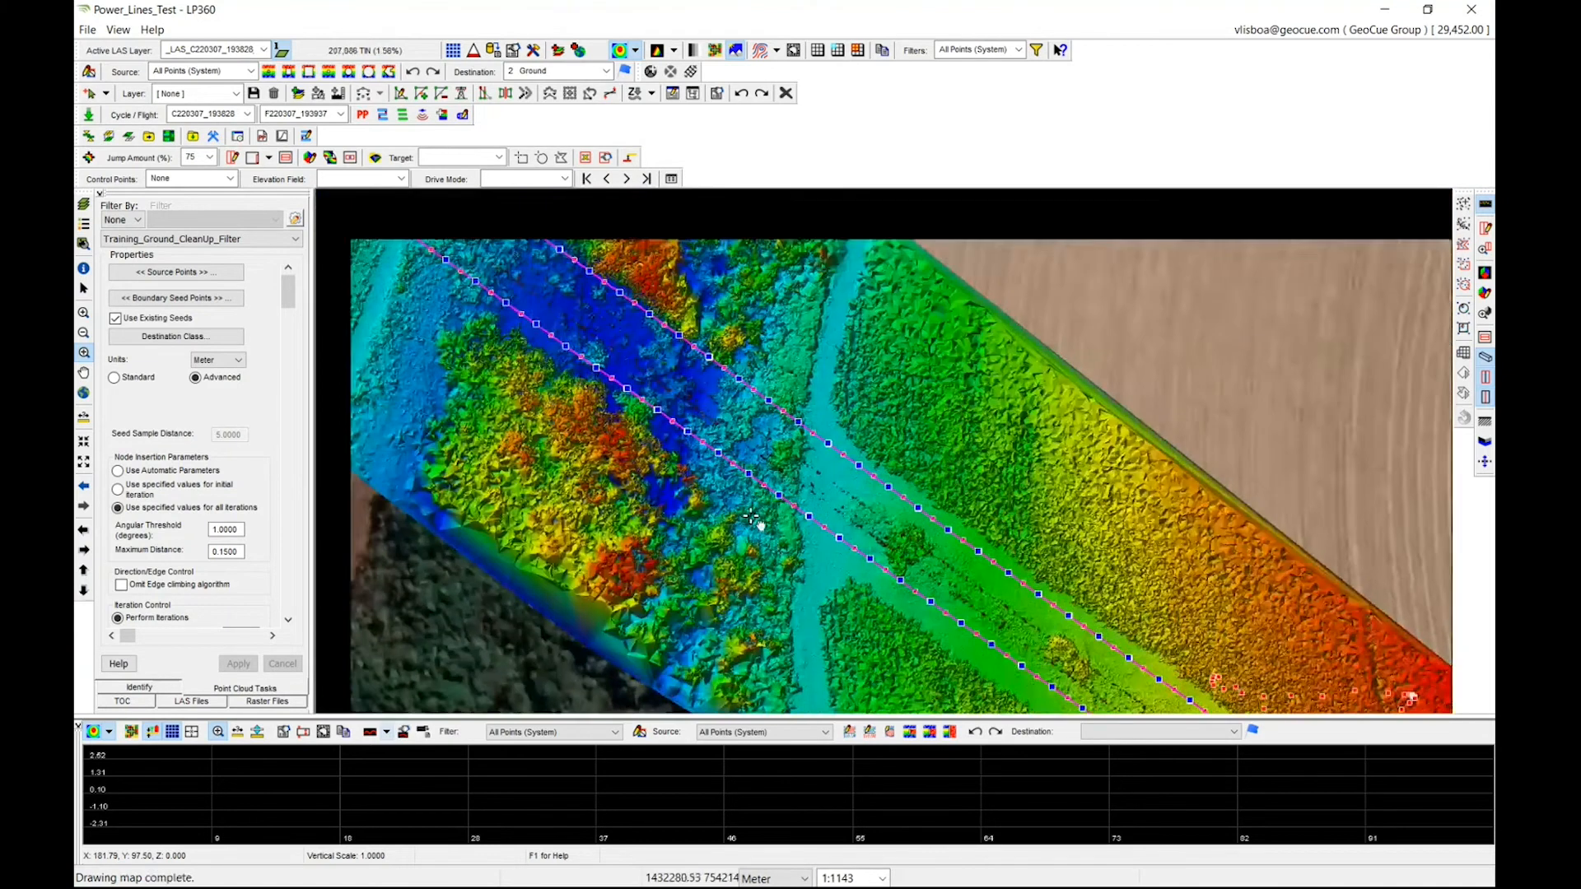
middle_click_drag(755, 521, 863, 594)
middle_click_drag(715, 480, 830, 580)
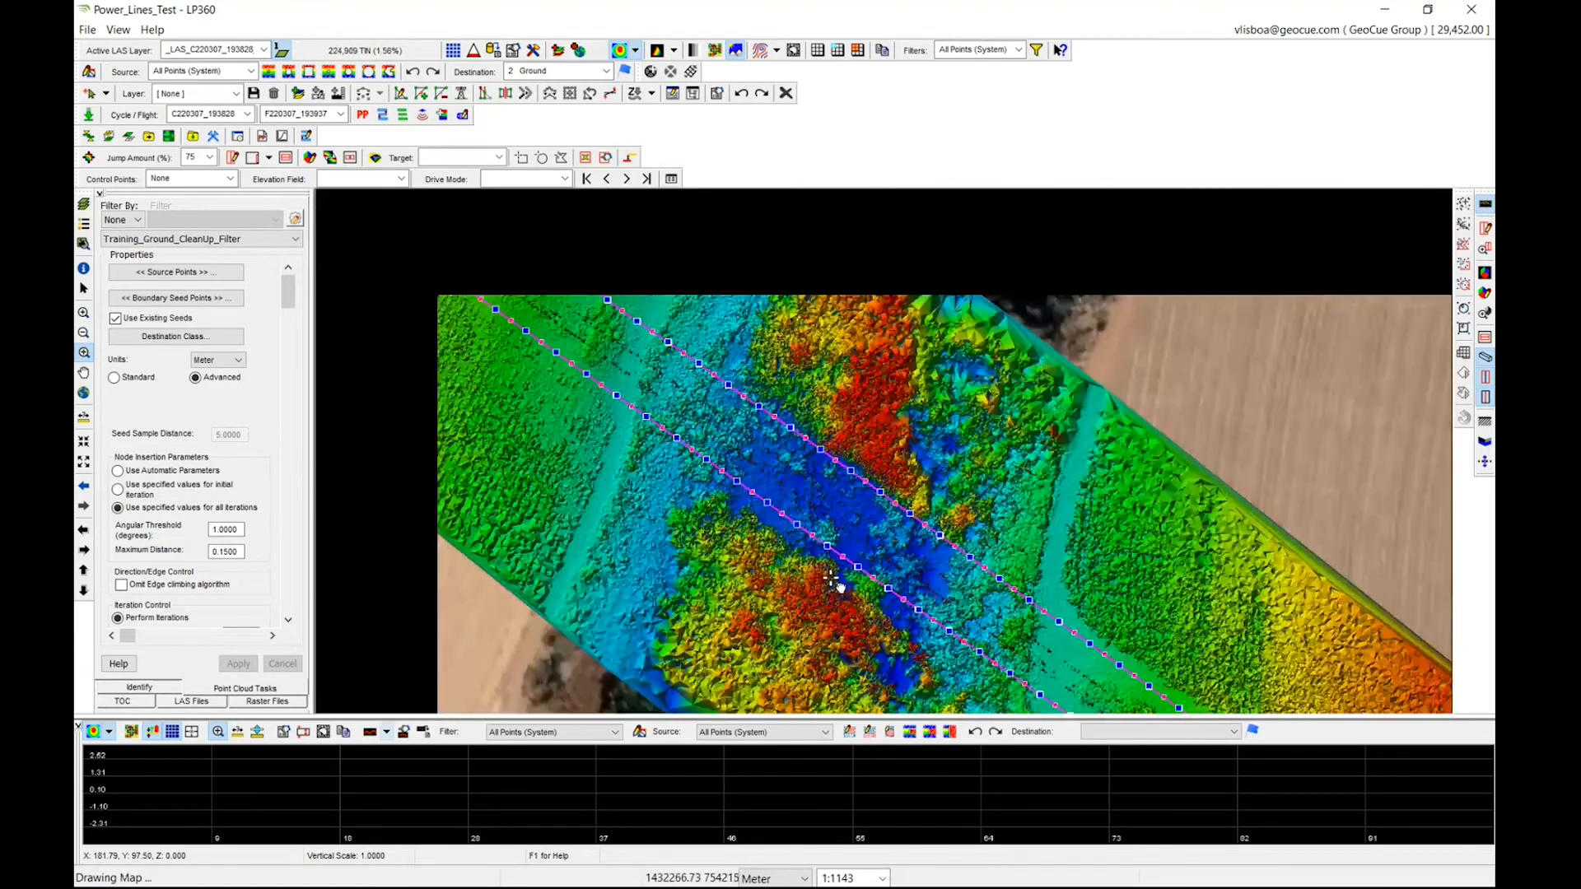
scroll(831, 580, "down", 2)
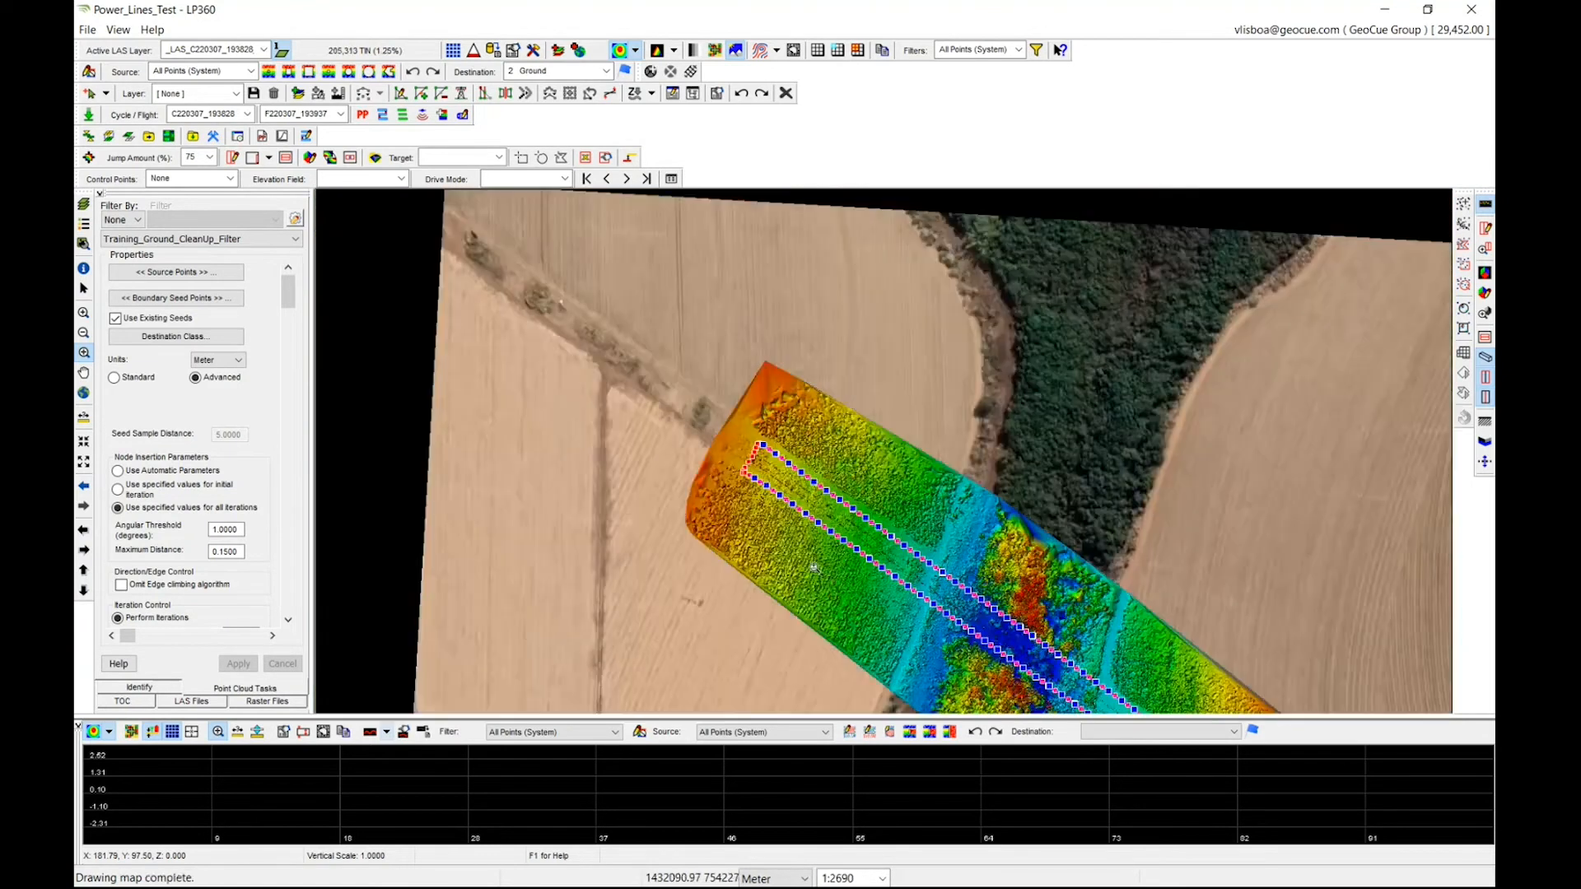
scroll(786, 494, "up", 3)
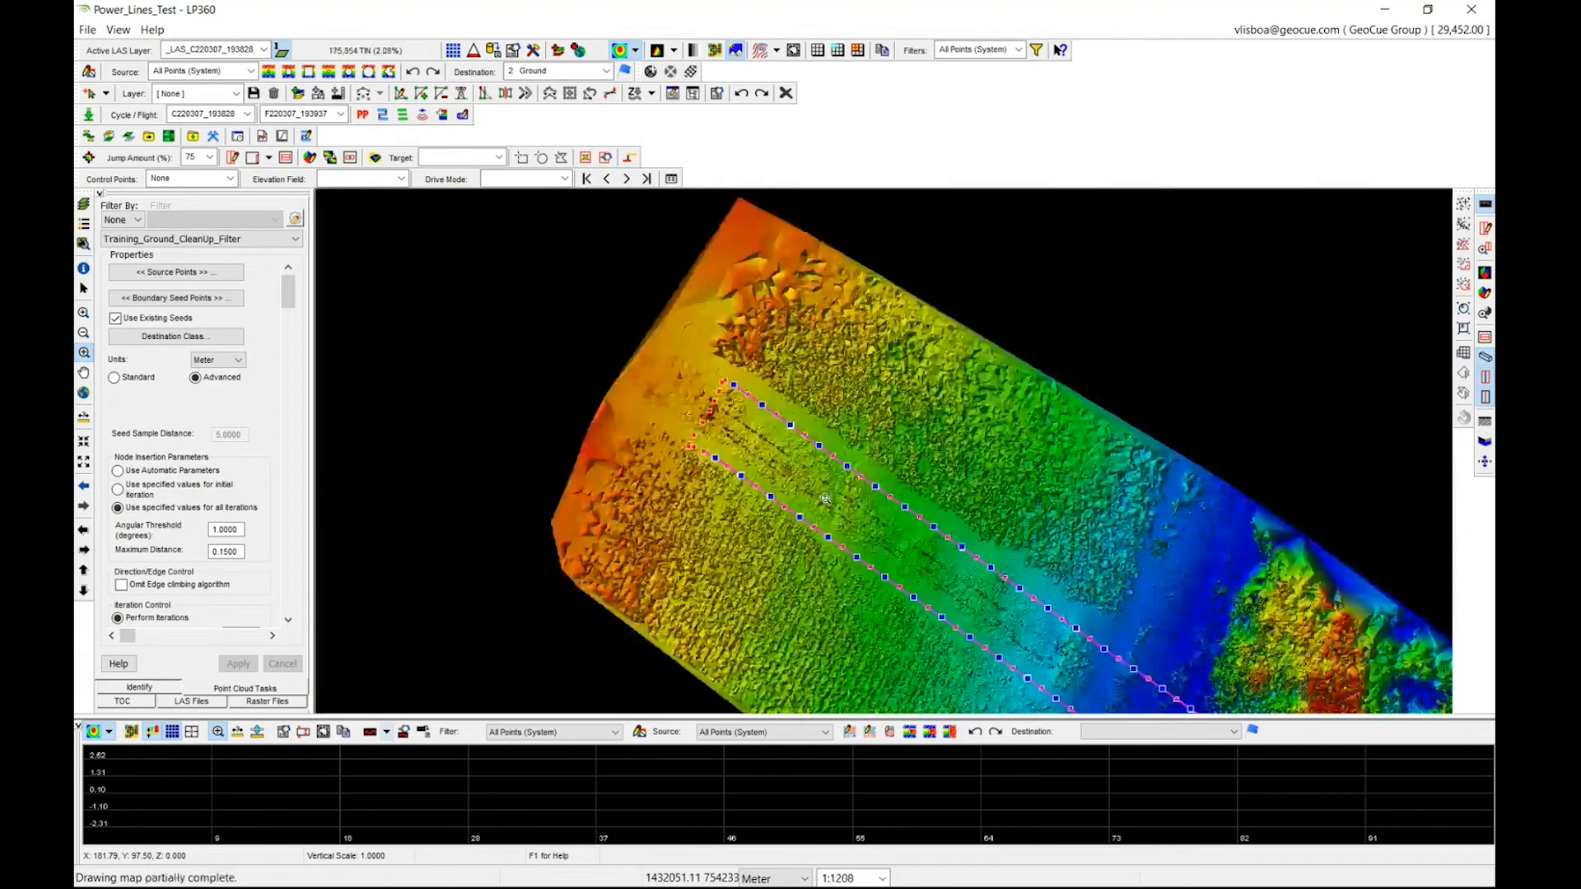
scroll(699, 404, "up", 3)
scroll(699, 405, "up", 1)
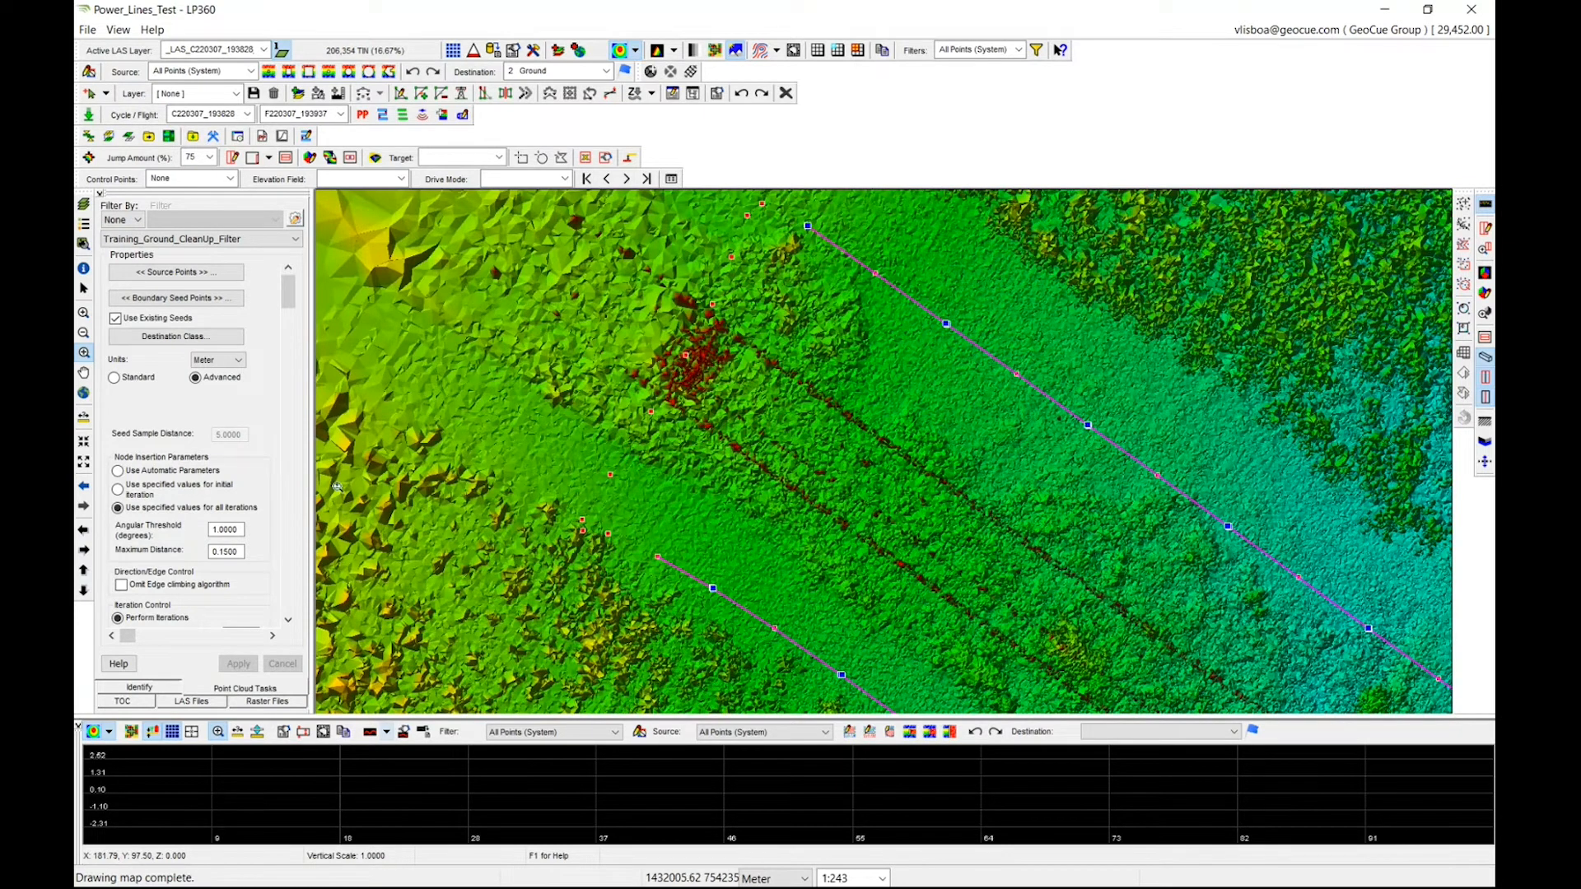
Step: Start creating a feature layer and make a folder named Layer_Tower_Align inside Power_Lines_Test while choosing its shapefile path
left_click(124, 702)
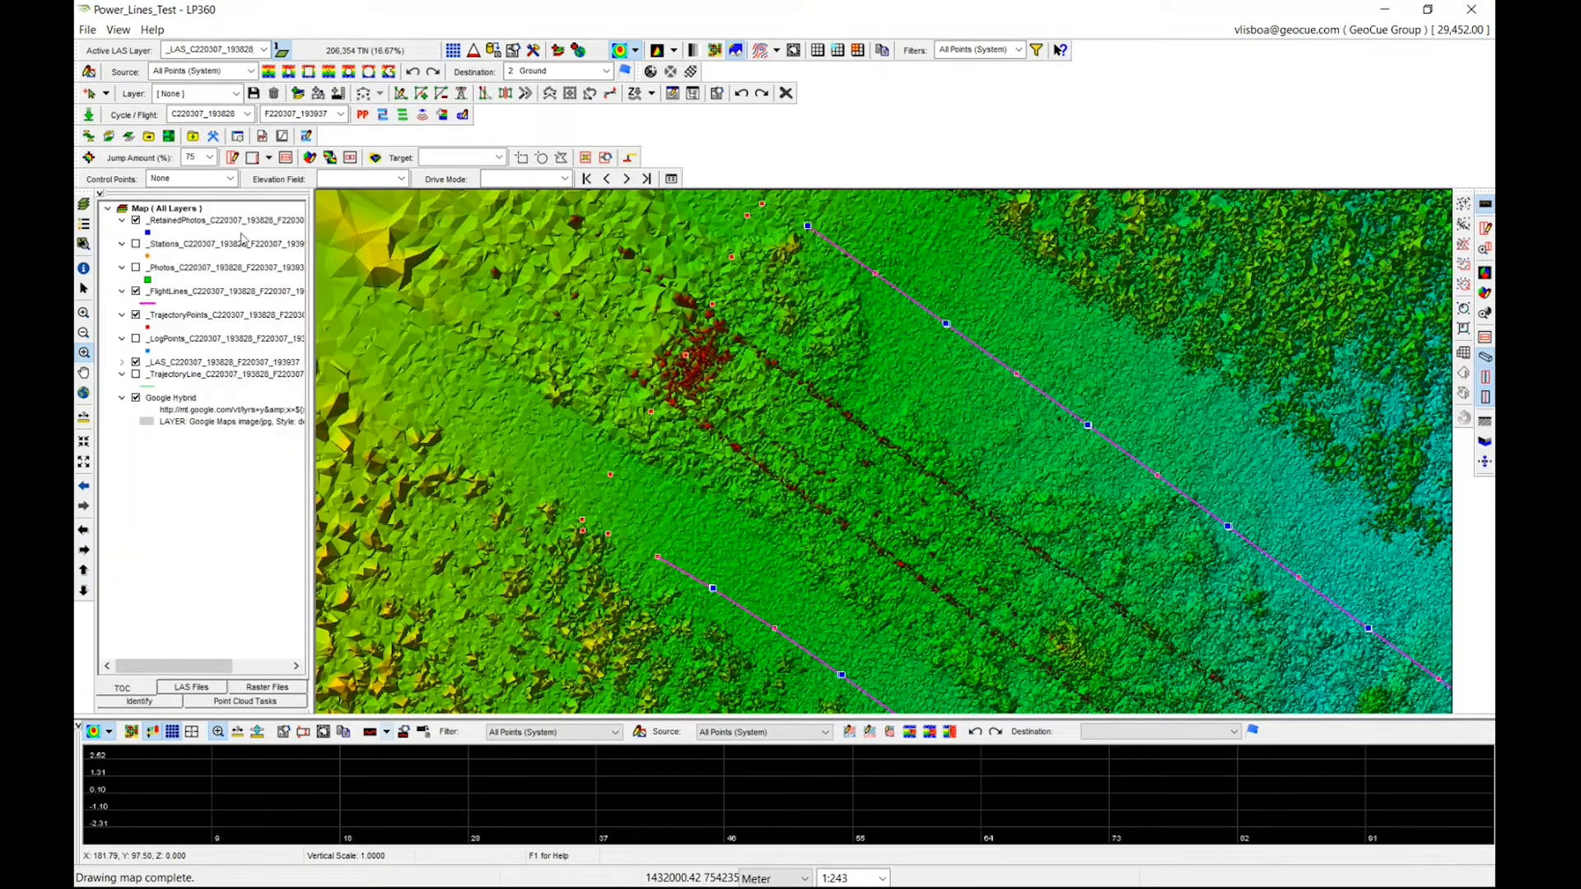
left_click(298, 93)
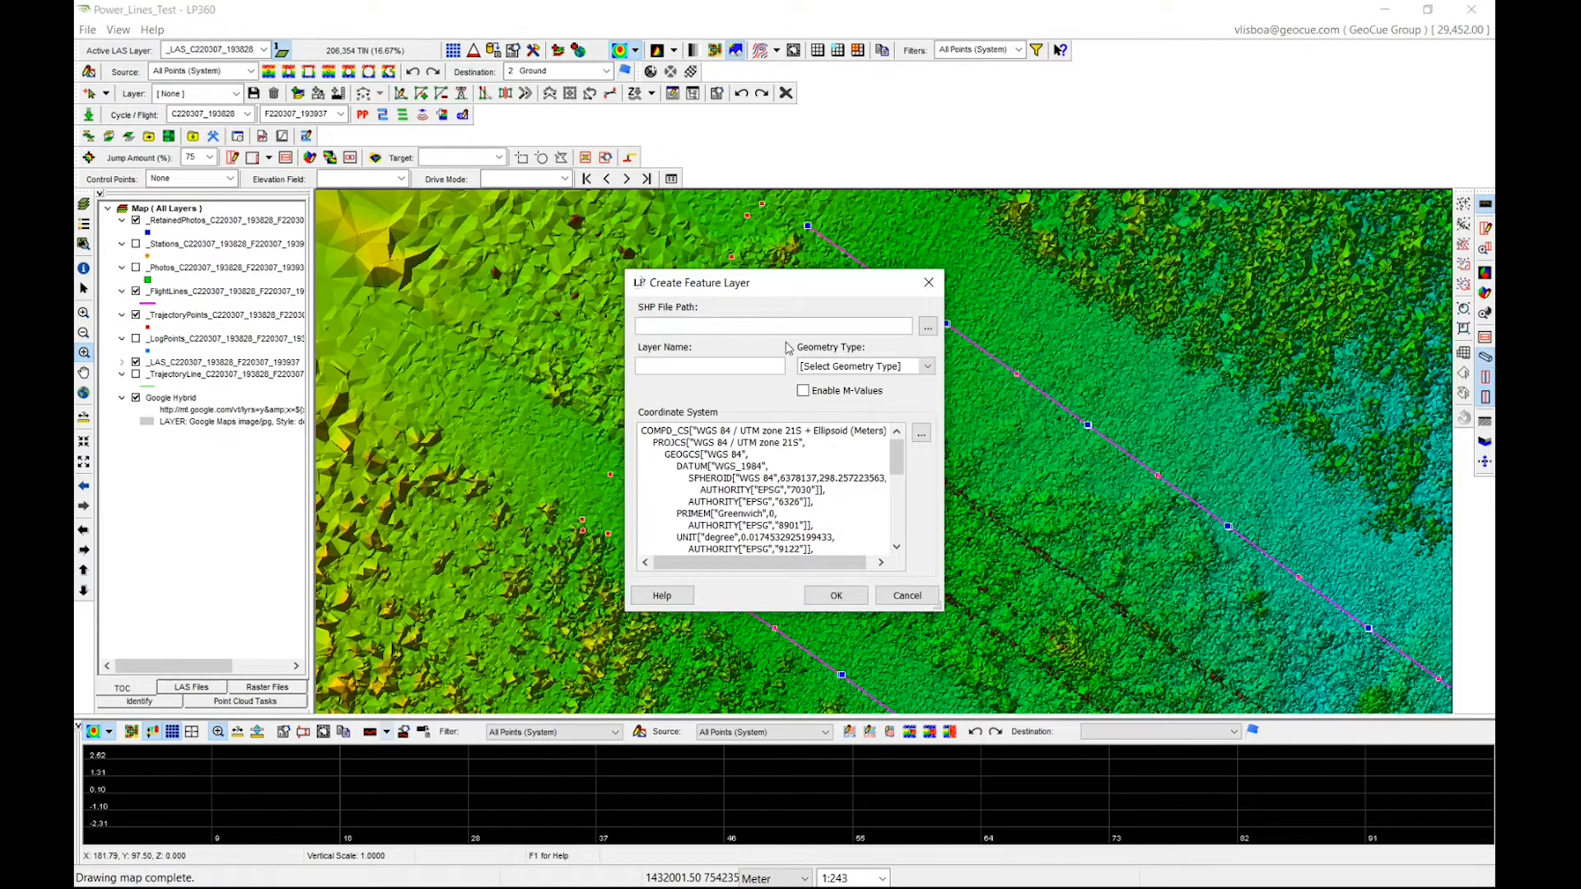
left_click(927, 326)
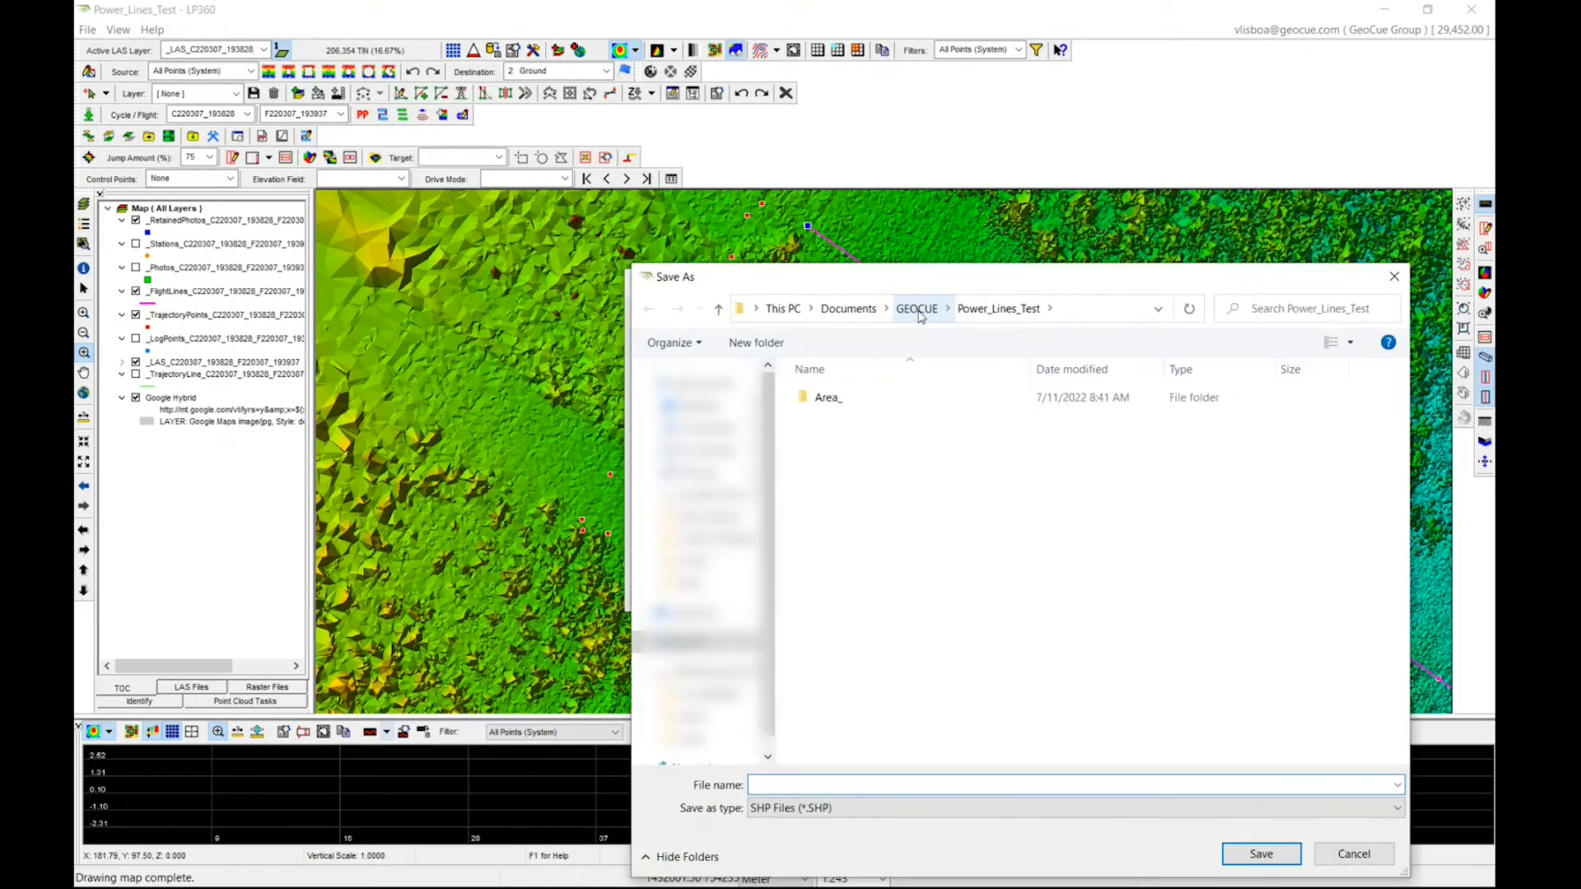
left_click(916, 311)
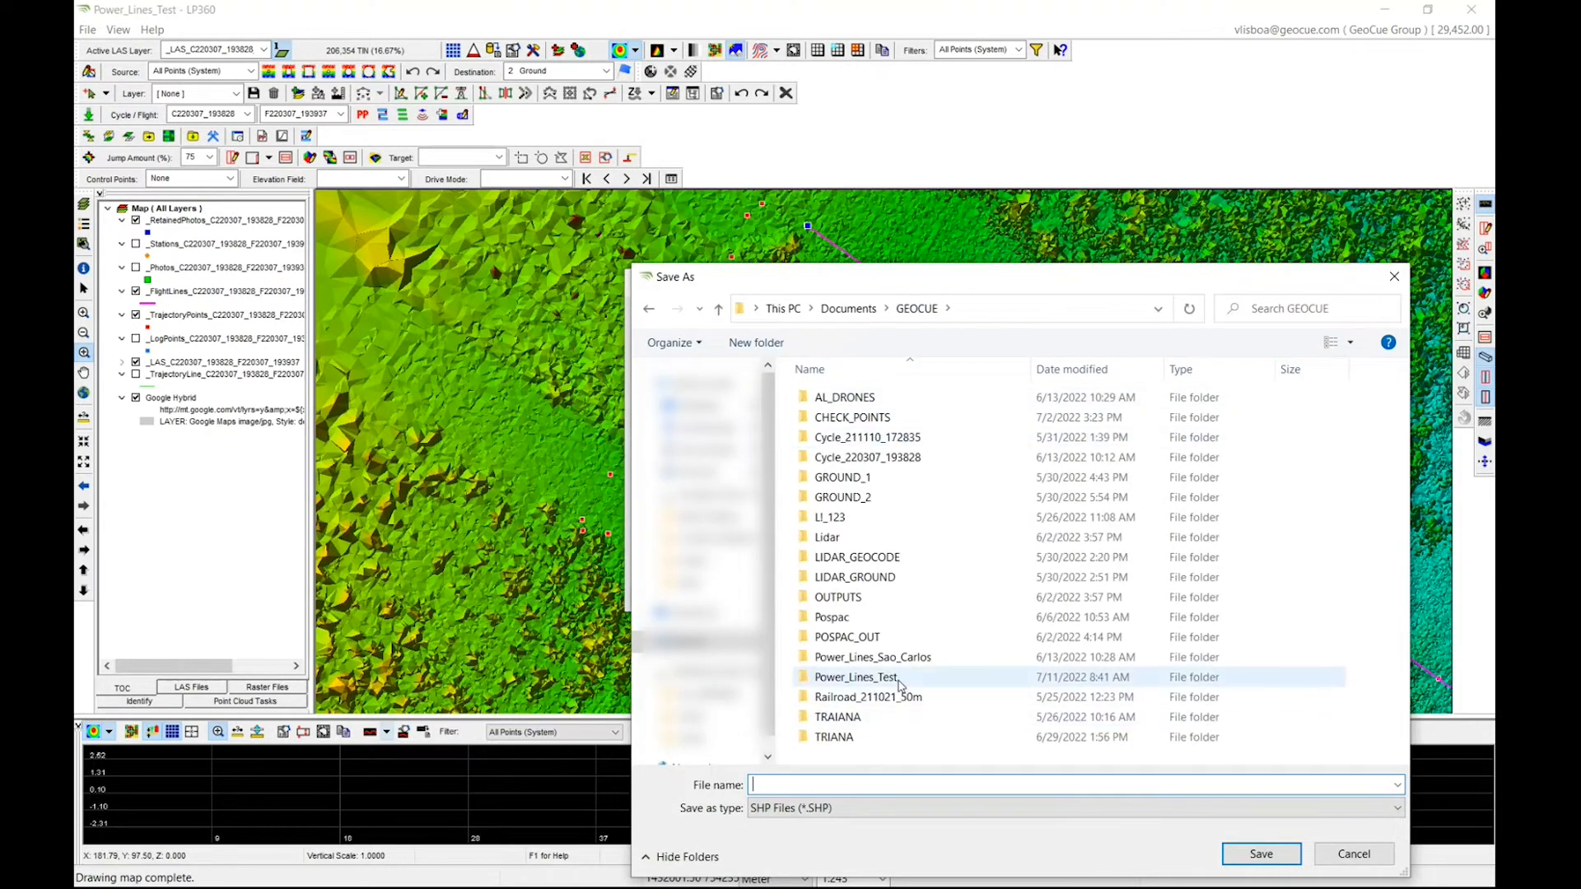
double_click(856, 677)
right_click(853, 619)
mouse_move(945, 574)
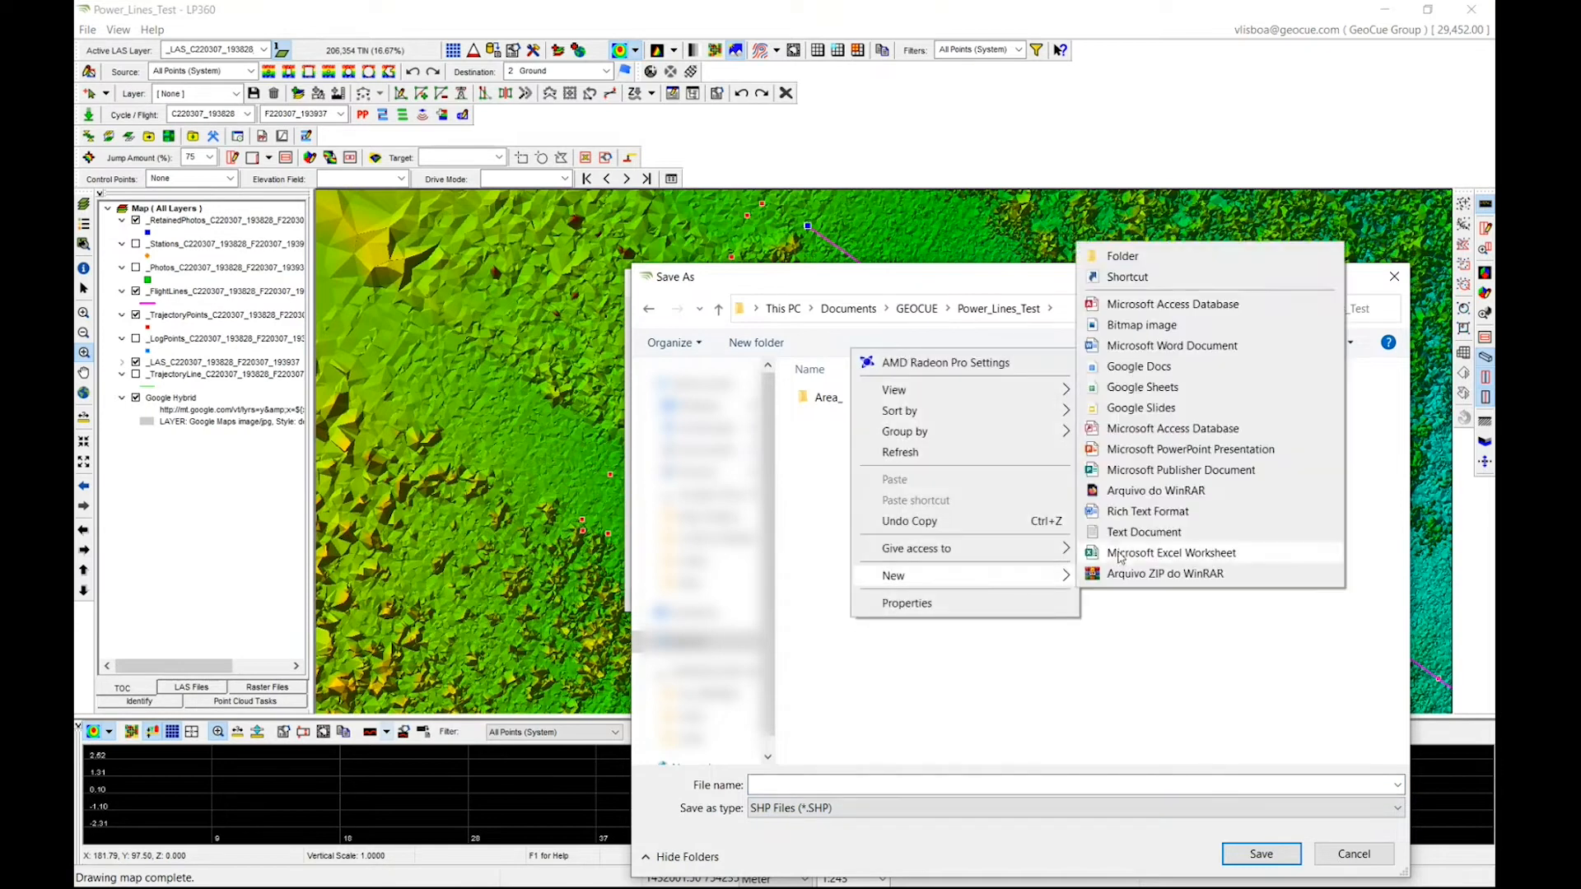
left_click(1128, 257)
type("Layer_")
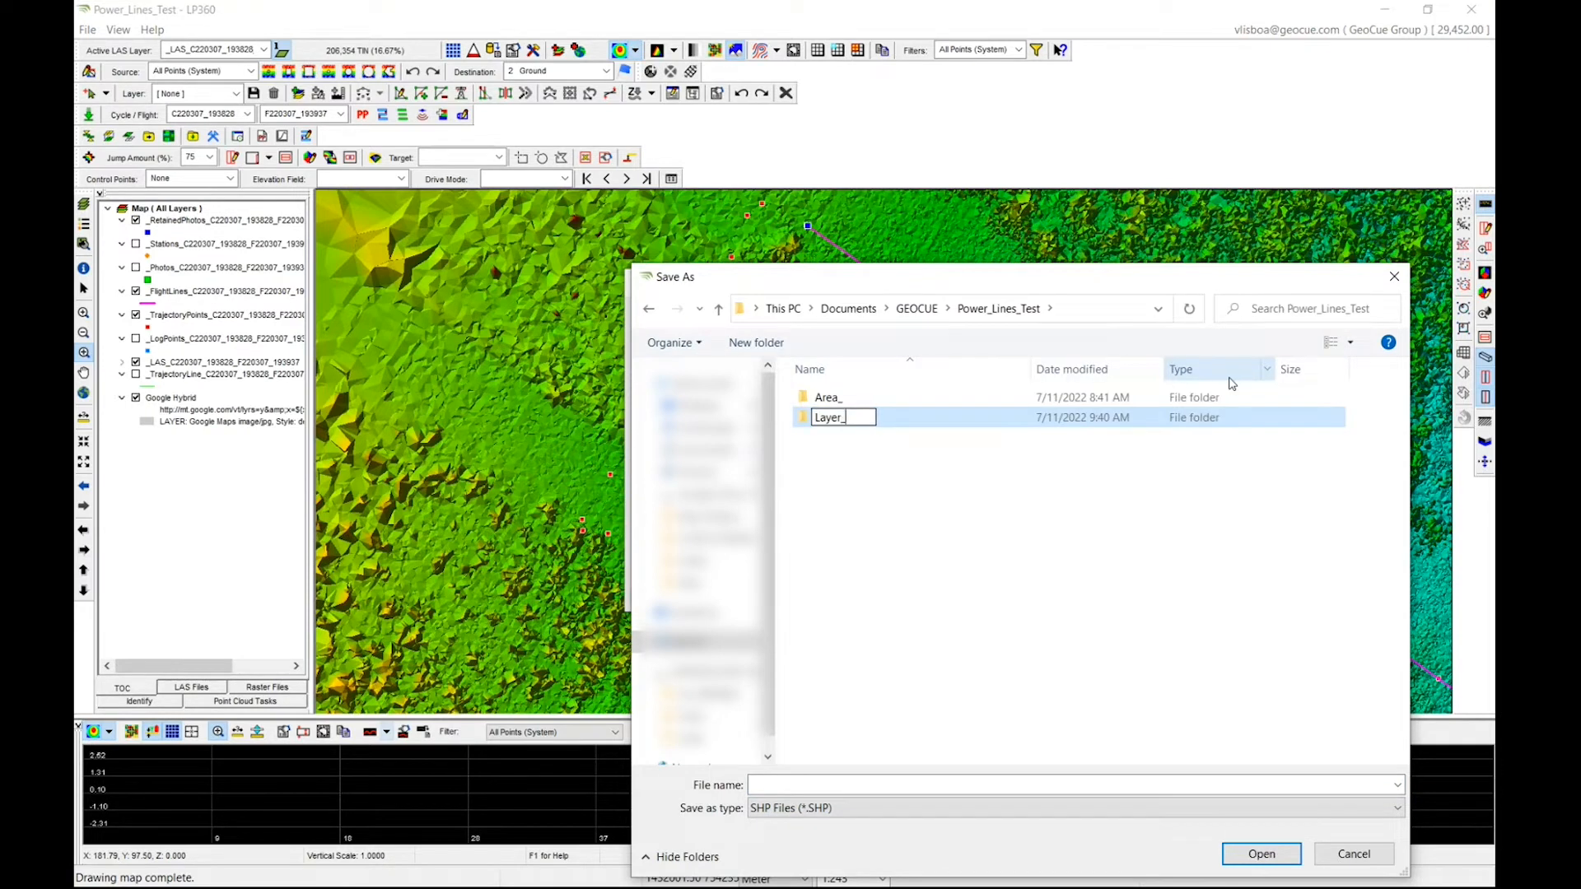
type("Tower_Align")
key("Return")
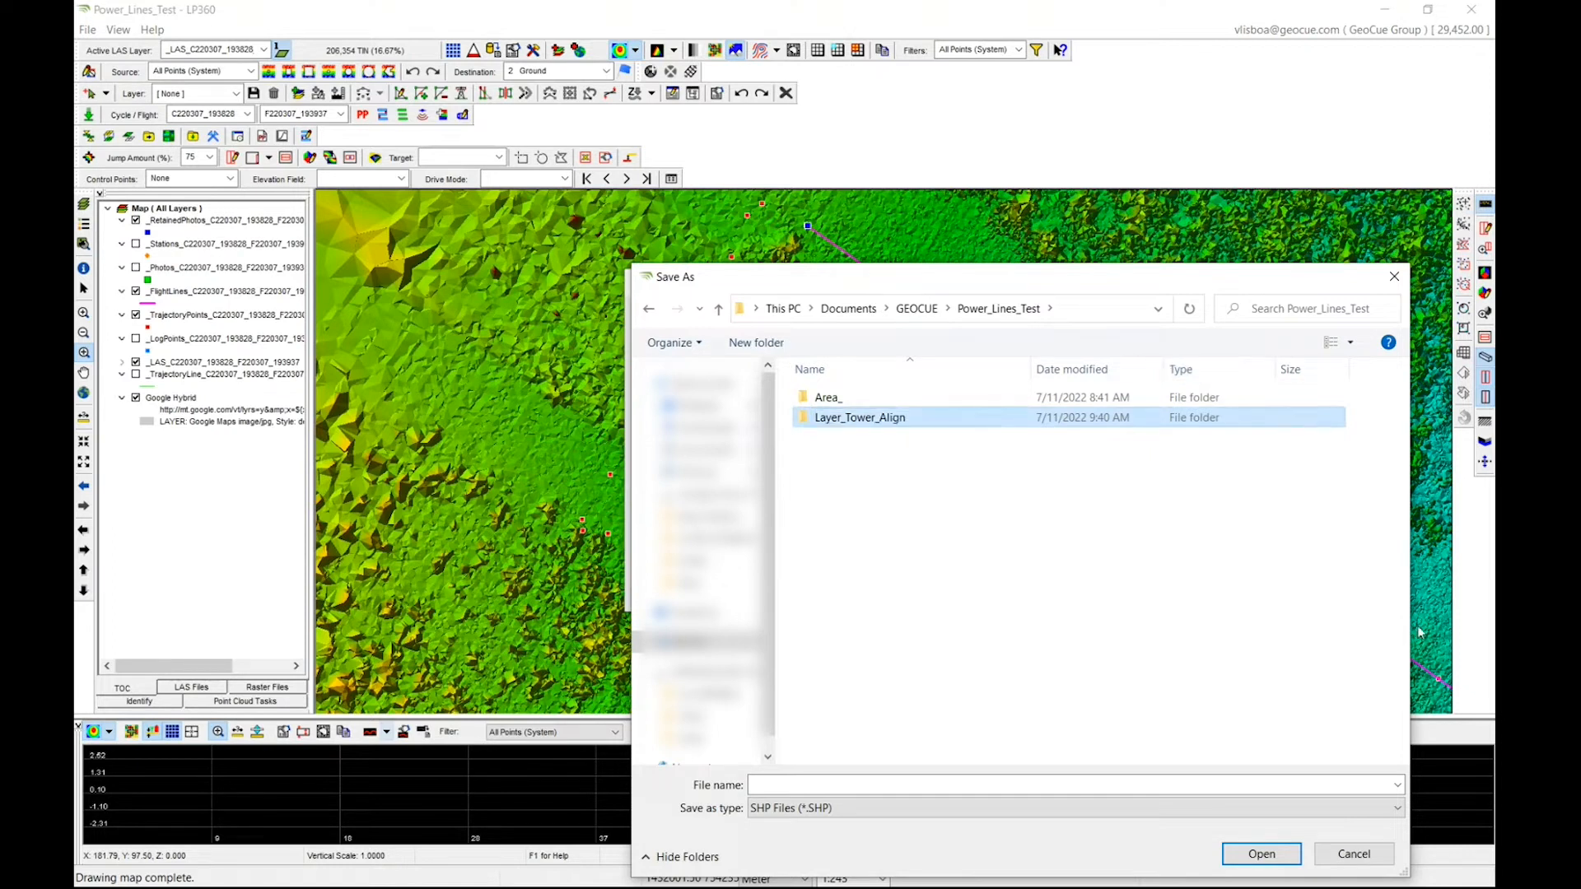
Step: Save the new layer's shapefile as Torre_Align in the Power_Lines_Test folder
left_click(1006, 785)
type("Towe")
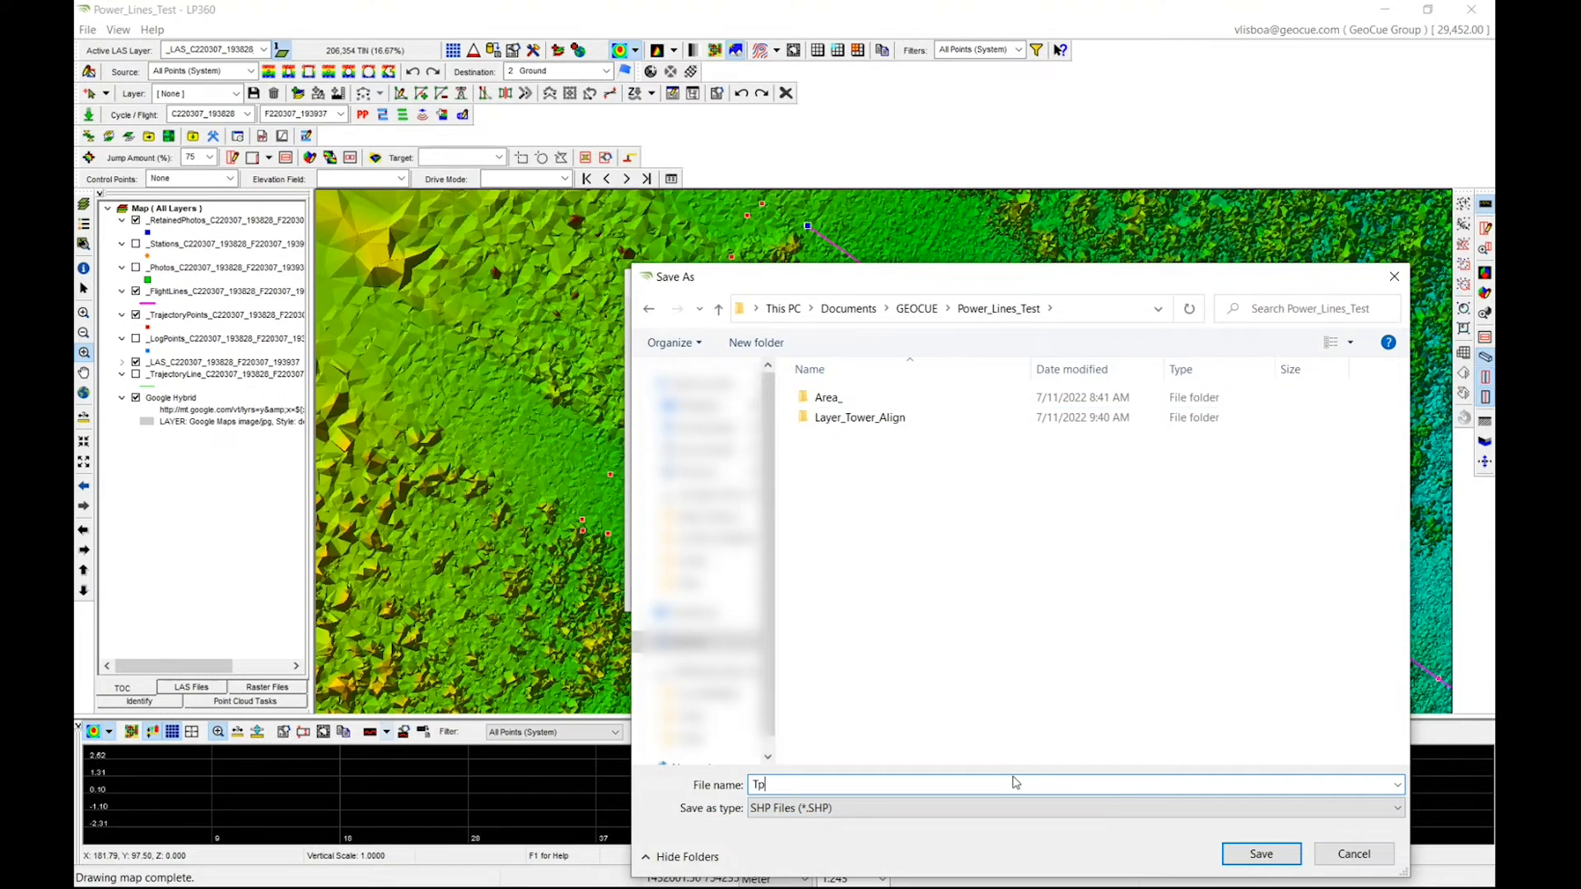
key("BackSpace")
key("BackSpace")
type("rre_Align")
left_click(1260, 853)
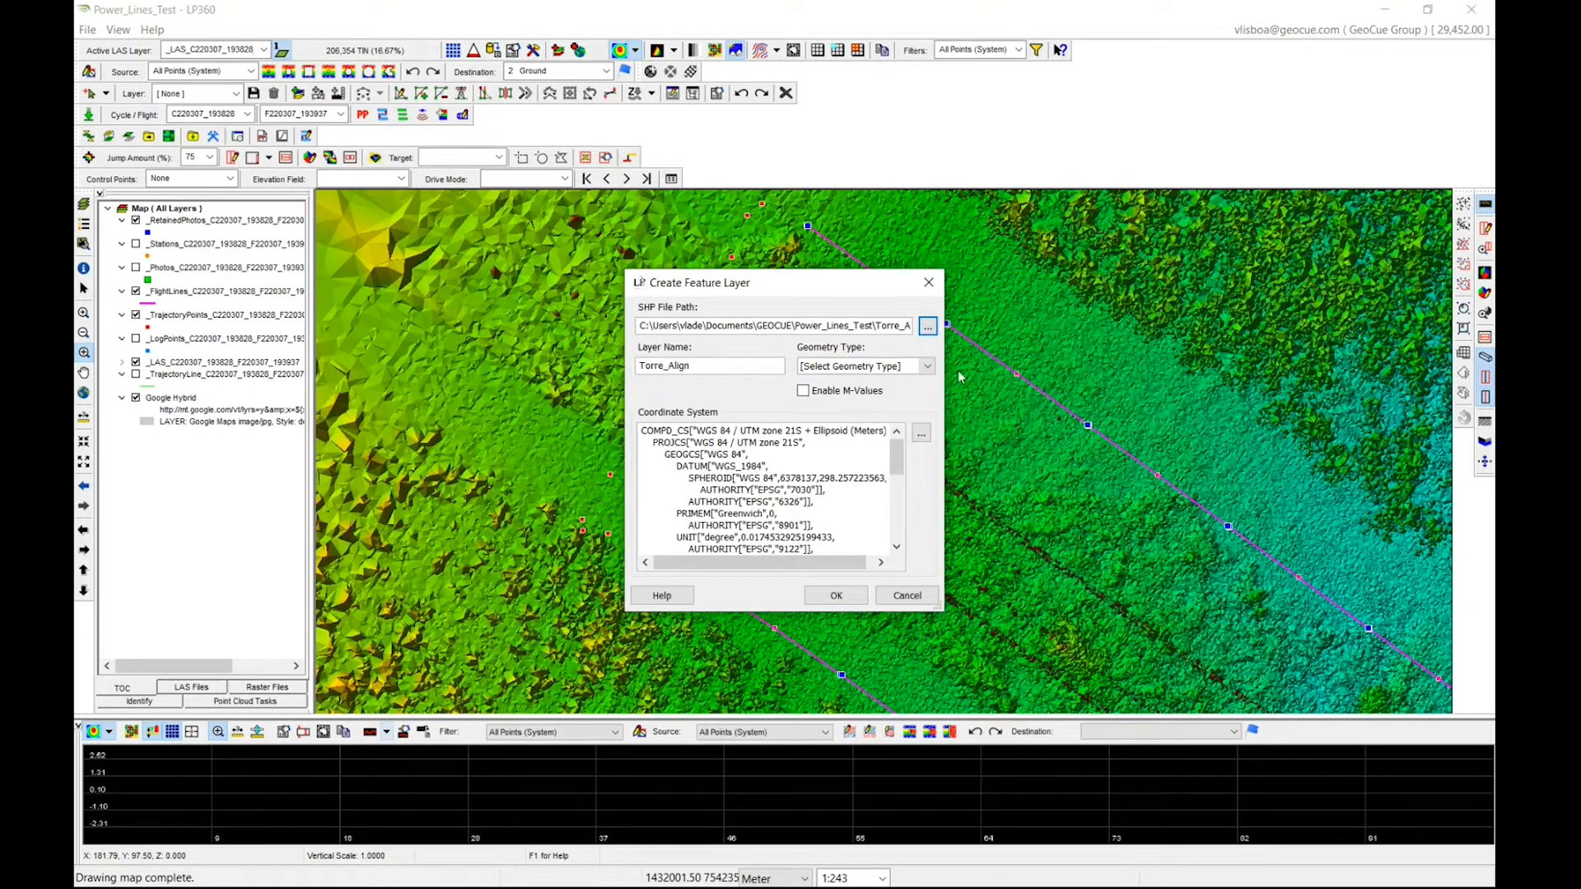
Step: Create the Torre_Align layer with 3-D Polyline geometry and M-values enabled
left_click(928, 367)
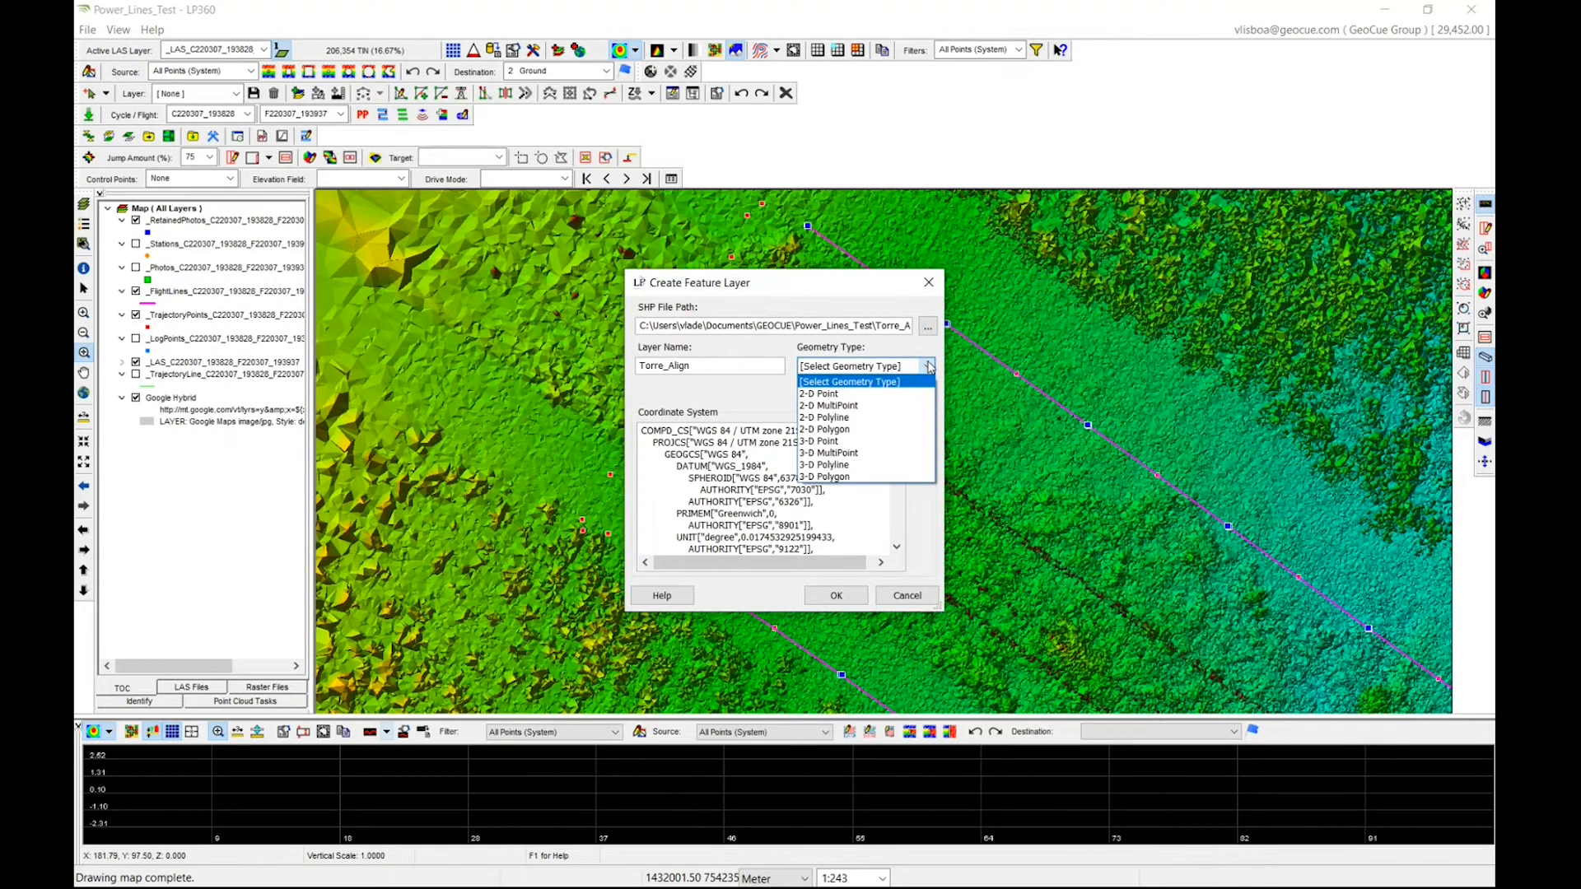
left_click(854, 465)
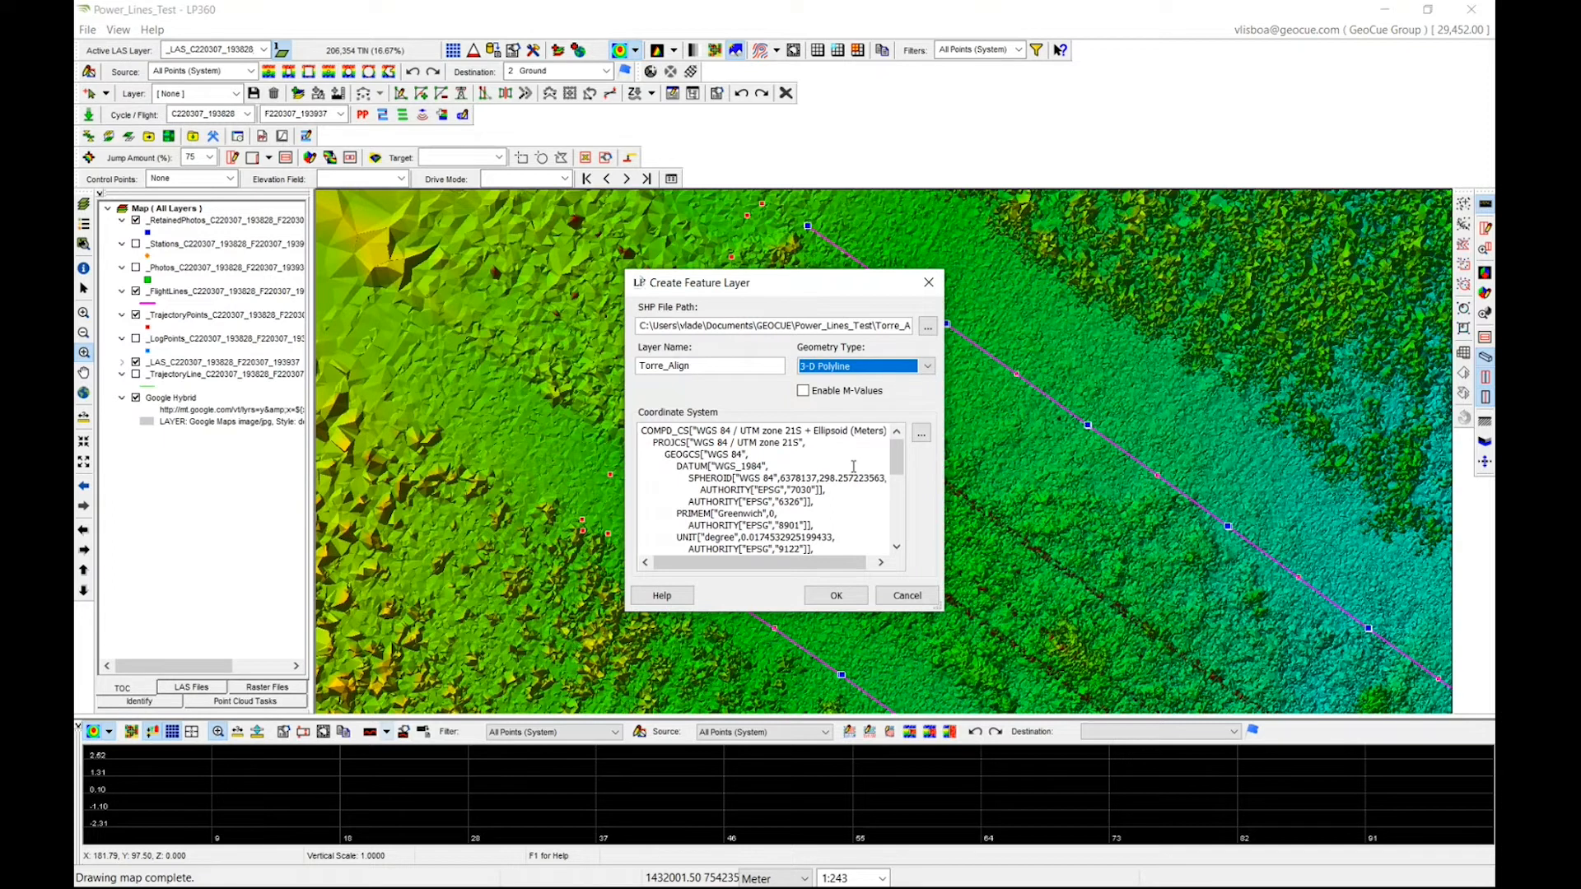
left_click(804, 391)
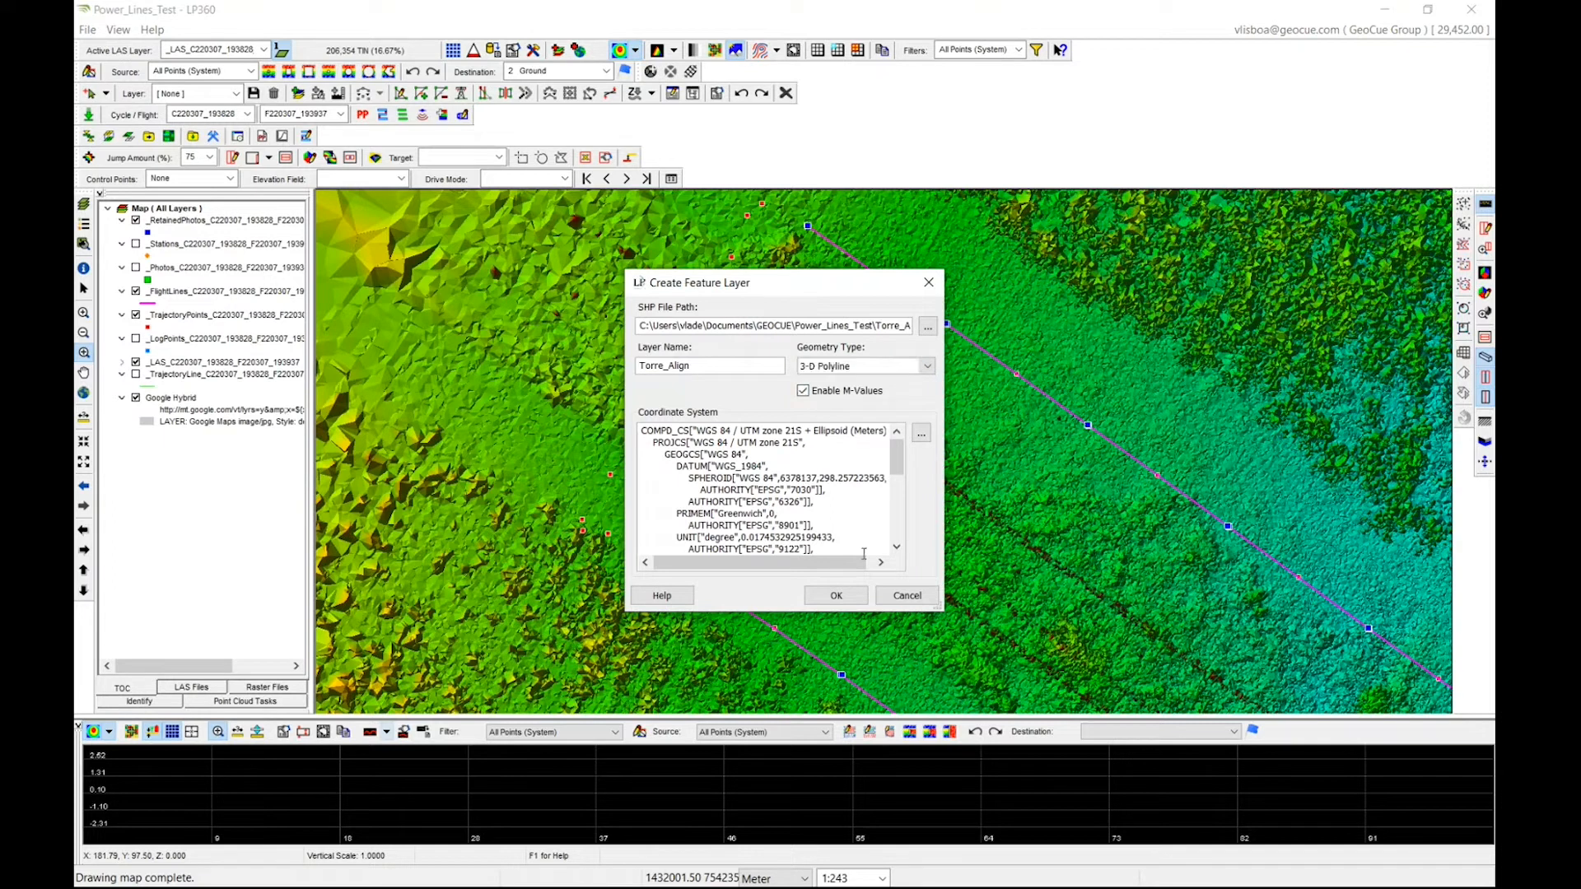
left_click(835, 596)
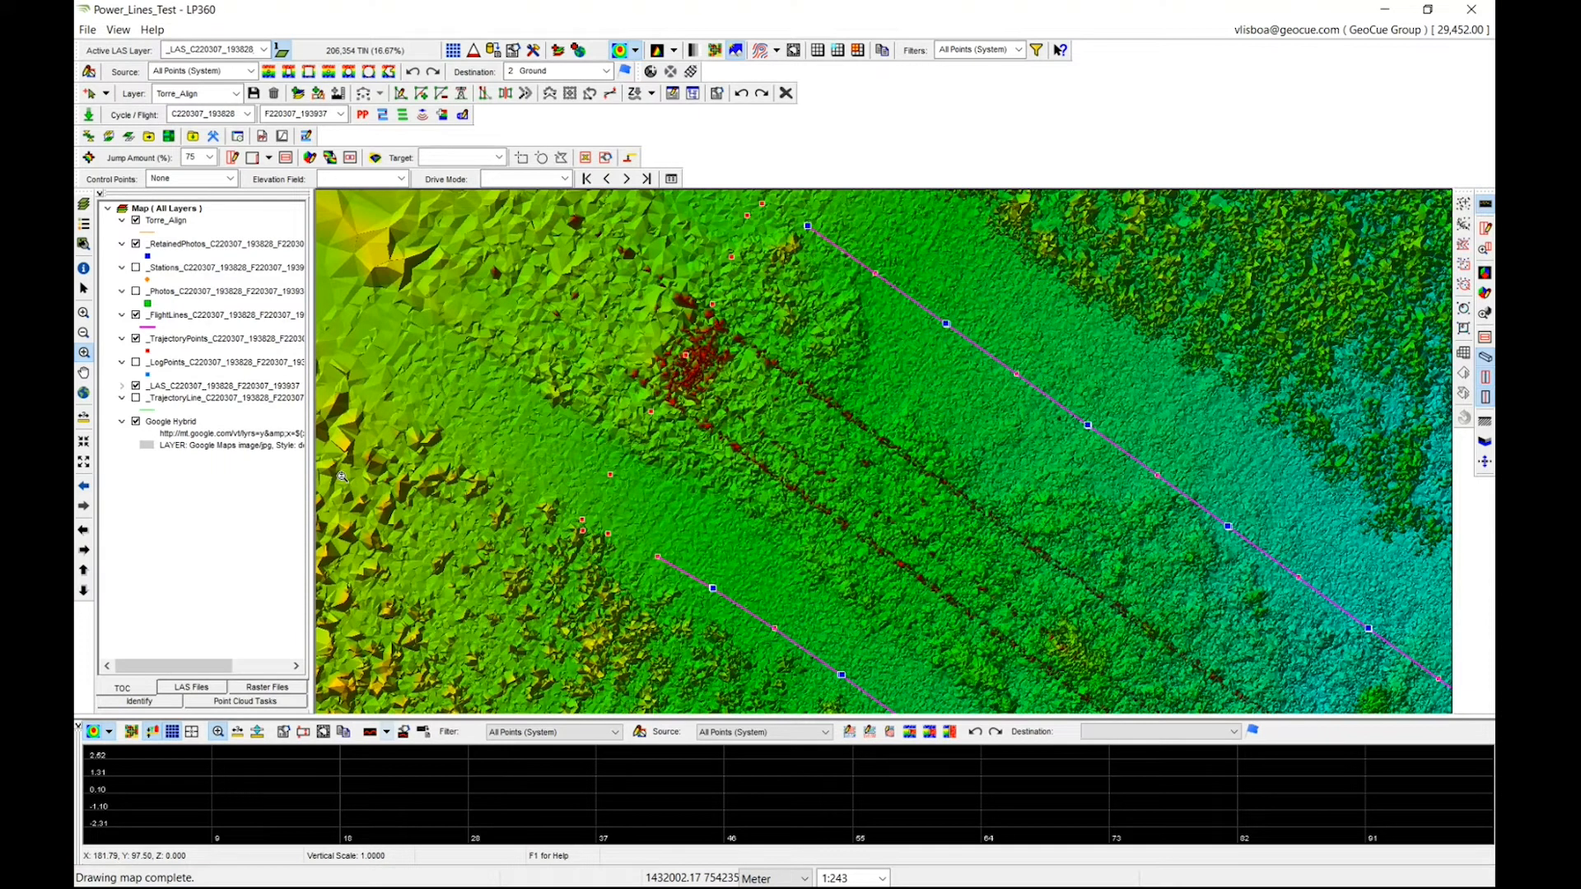
right_click(182, 225)
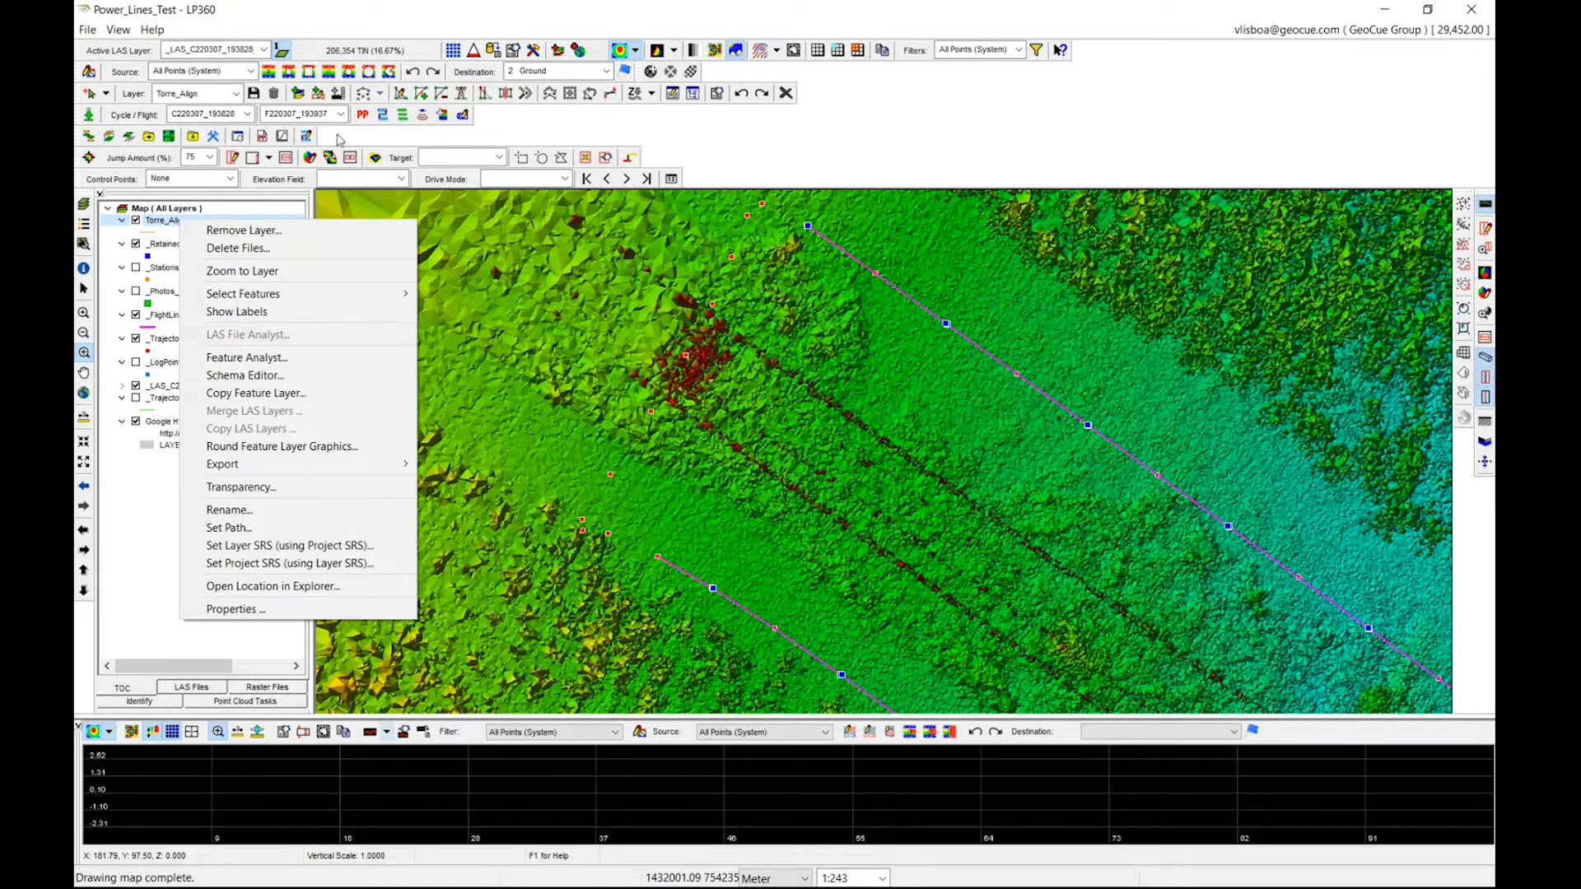
left_click(132, 530)
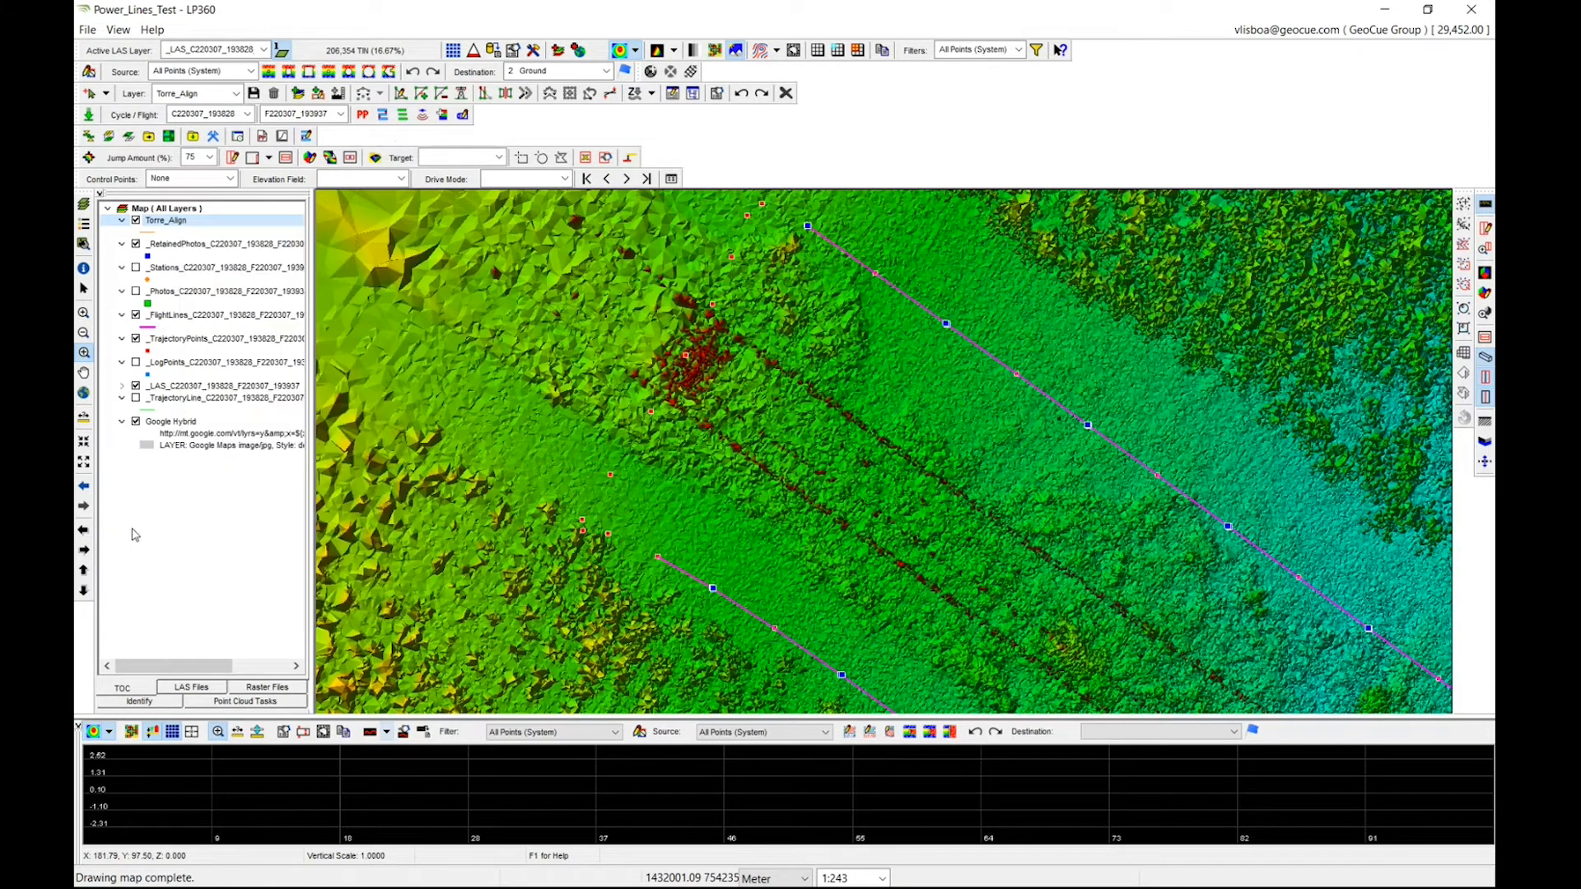
Step: Digitize the tower alignment in the Torre_Align layer as a polyline running between the two ends of the power-line corridor
left_click(318, 94)
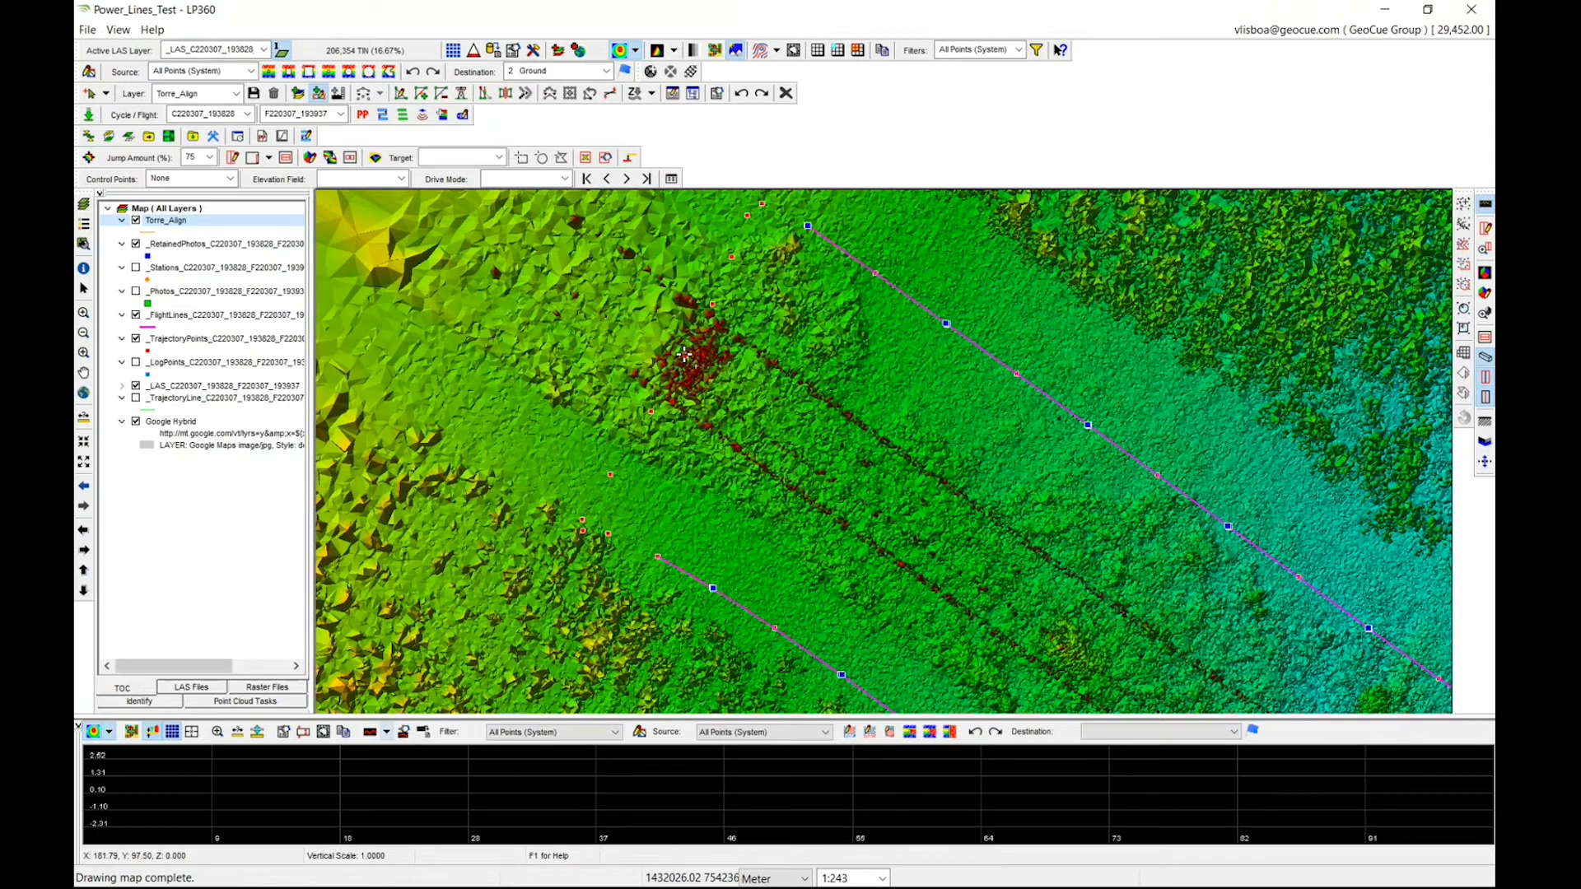
scroll(684, 354, "down", 3)
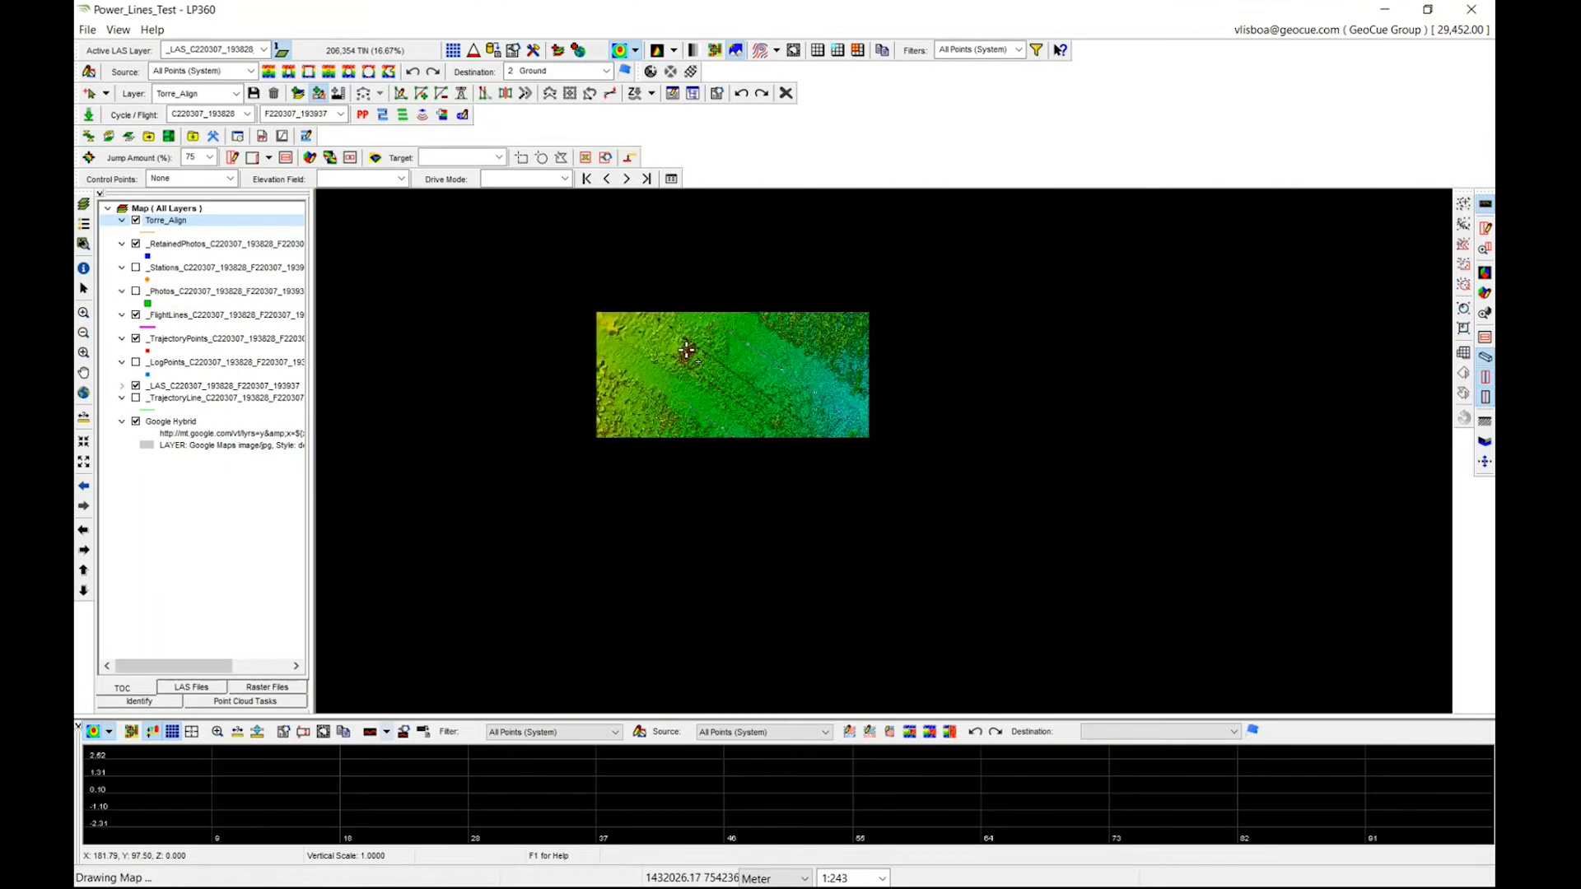
scroll(1012, 465, "down", 1)
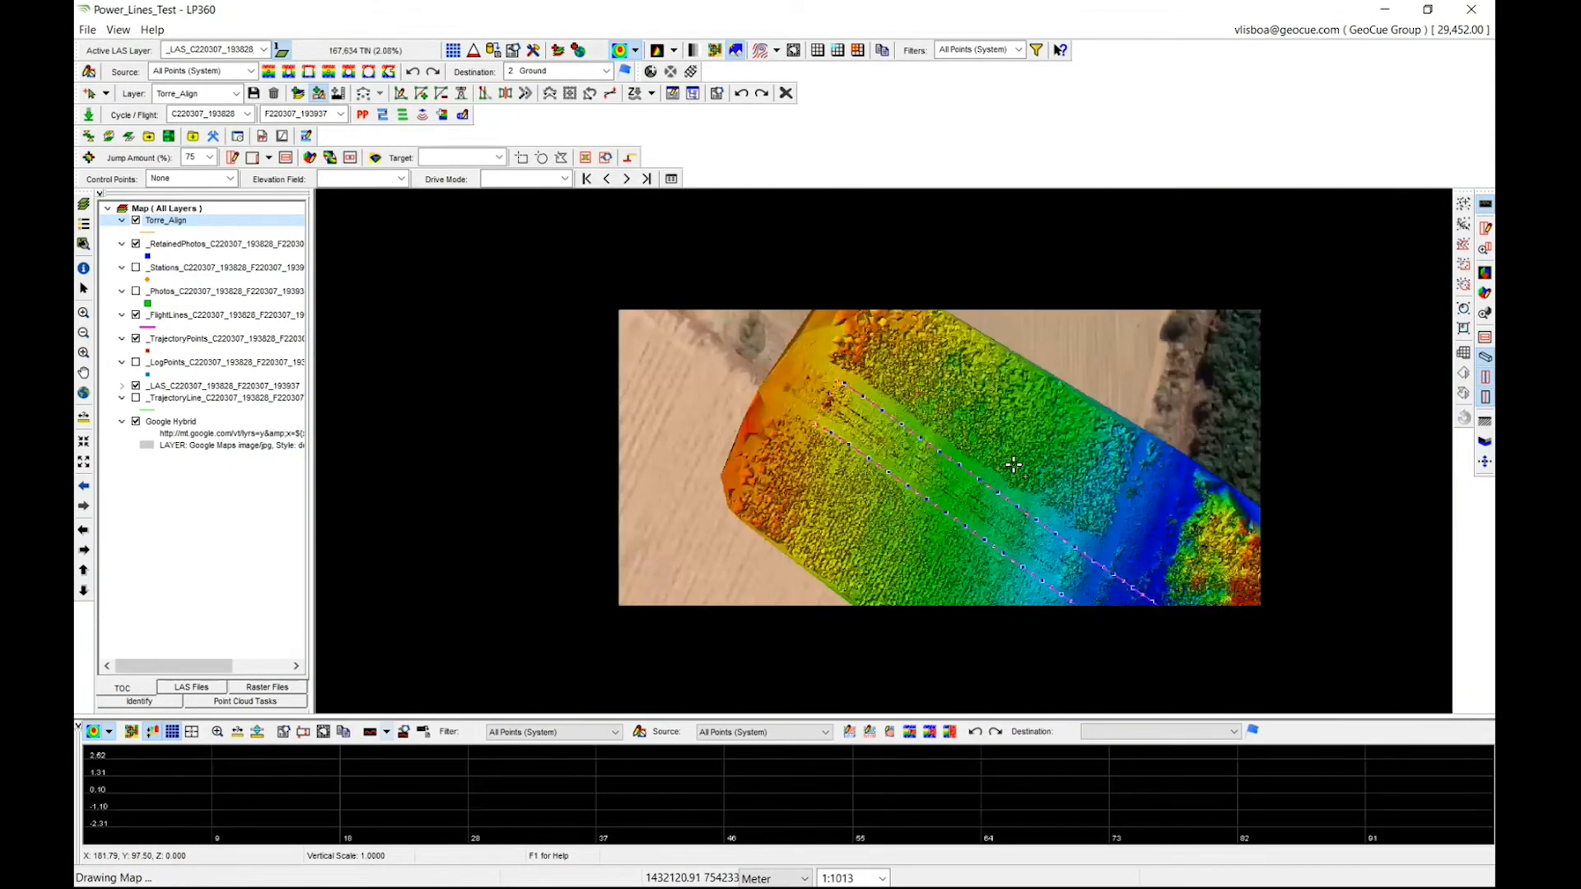
scroll(1019, 471, "down", 2)
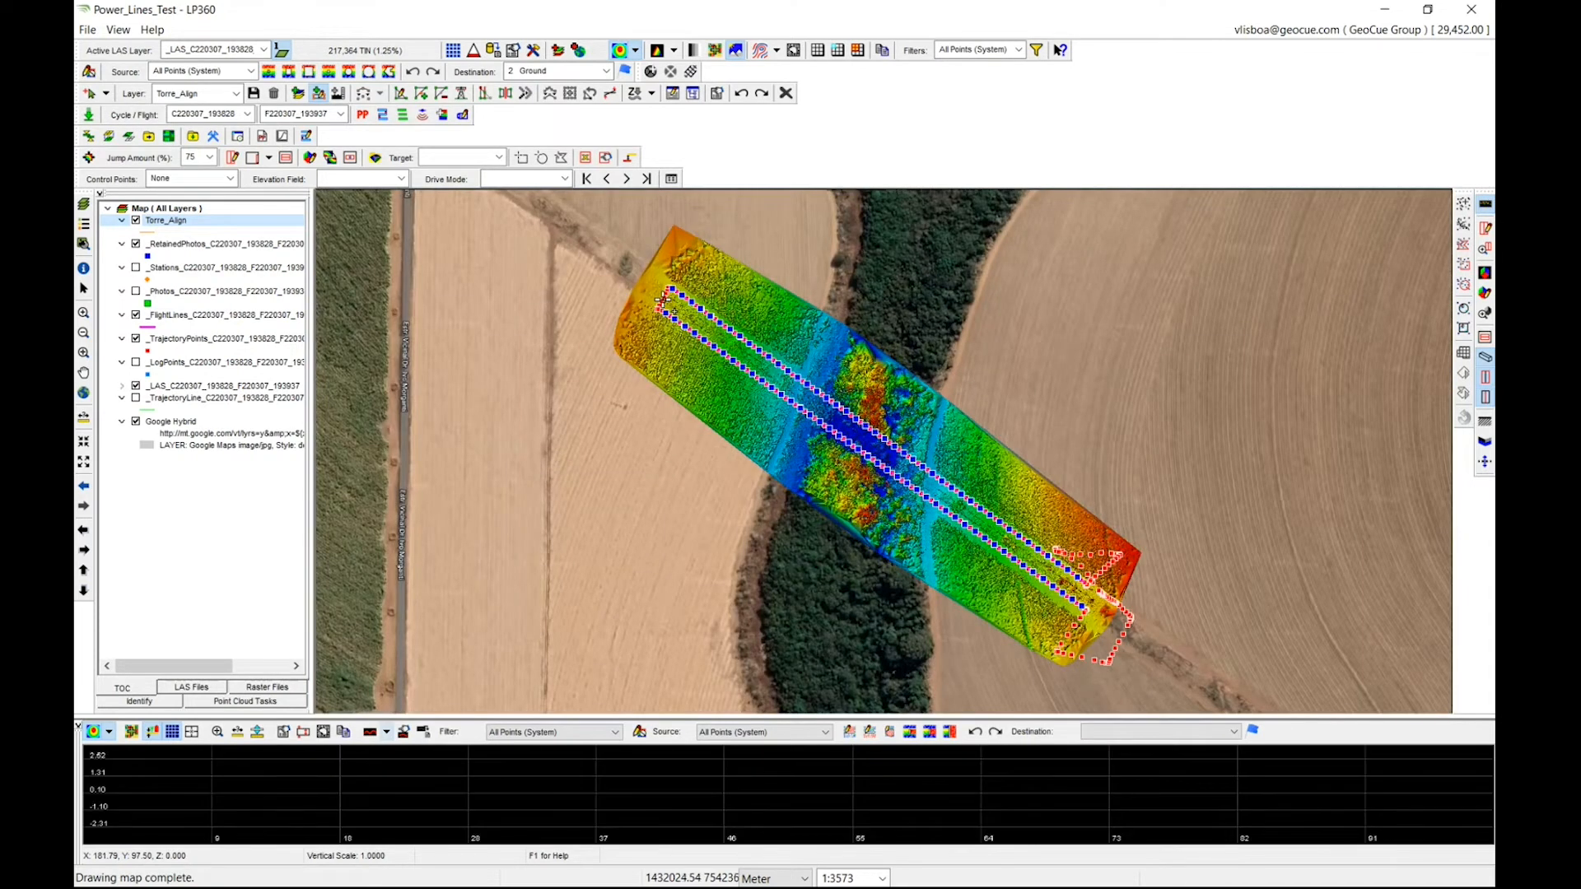
left_click(662, 301)
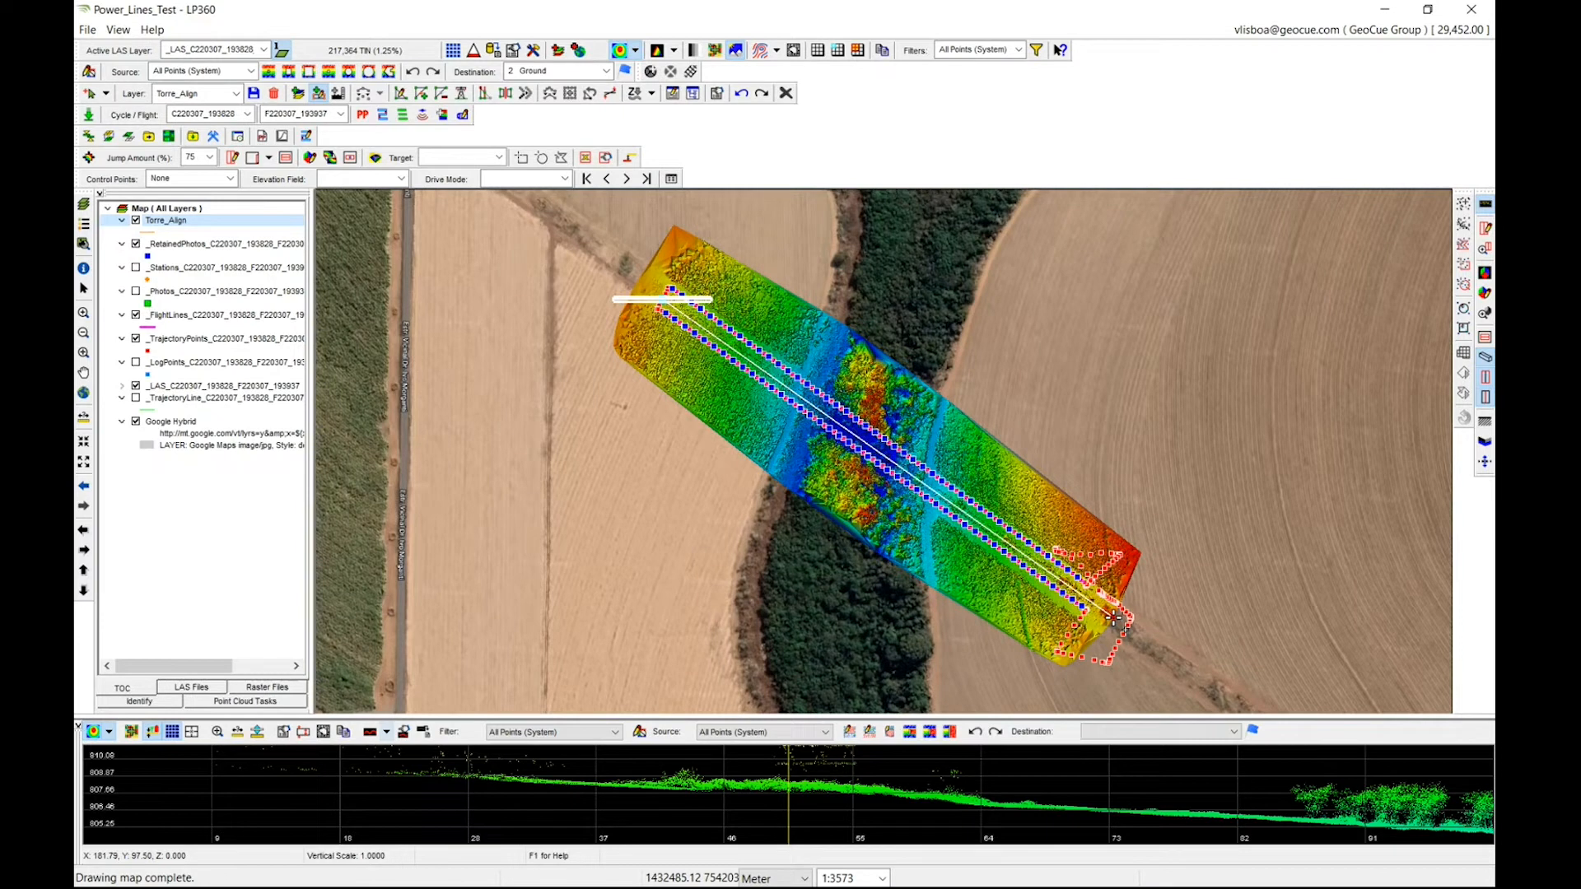
left_click(1113, 617)
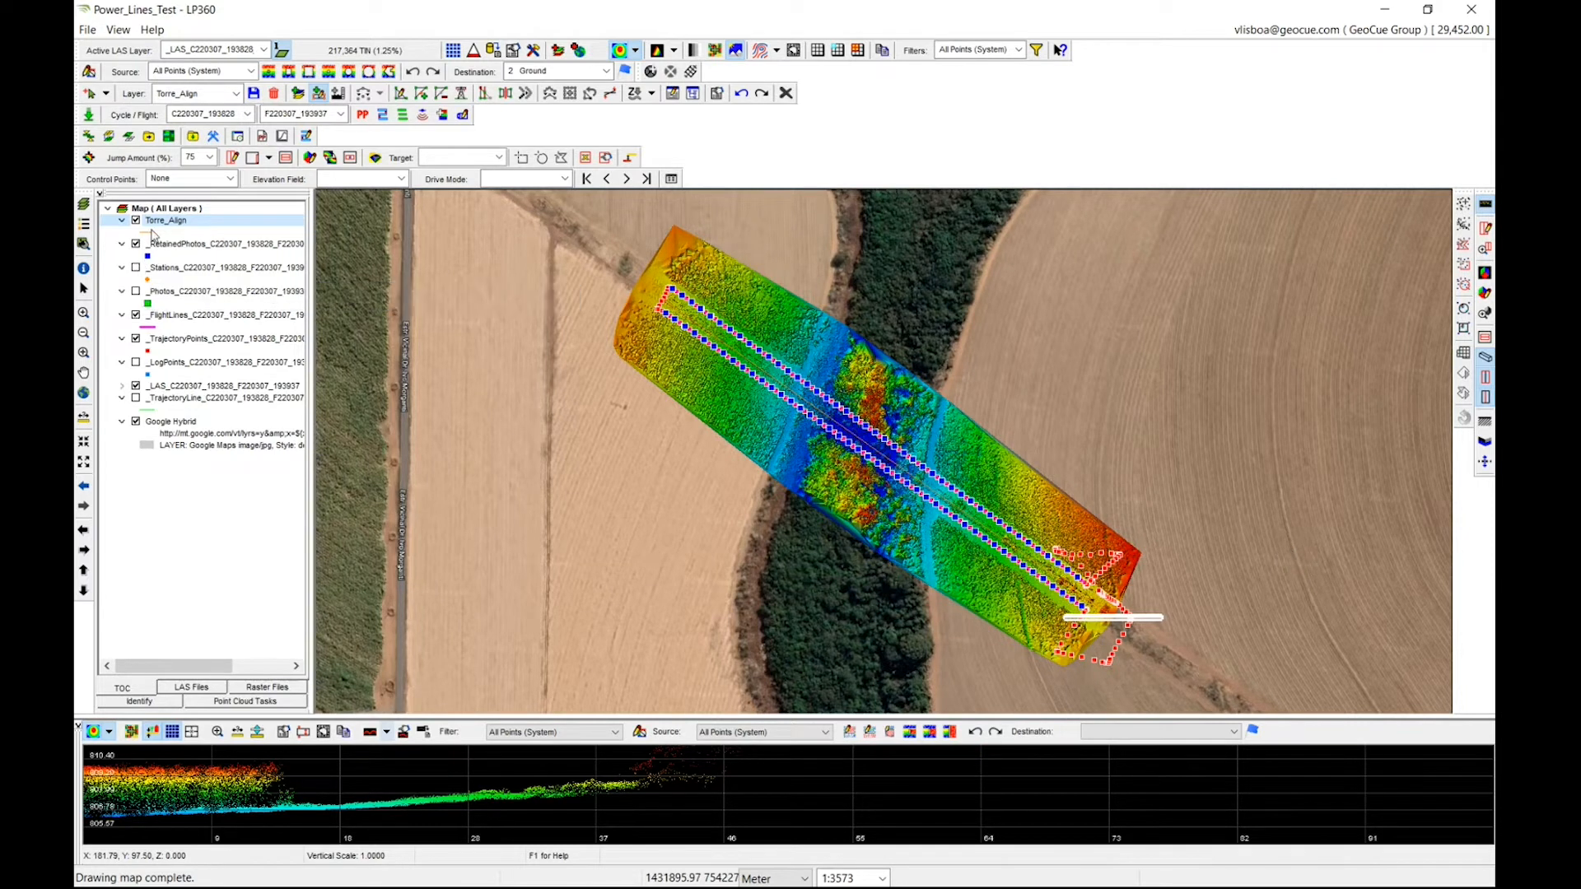
Step: Set the Torre_Align line symbol to width 4.0, keep its orange colour, and apply the change
double_click(165, 221)
double_click(142, 231)
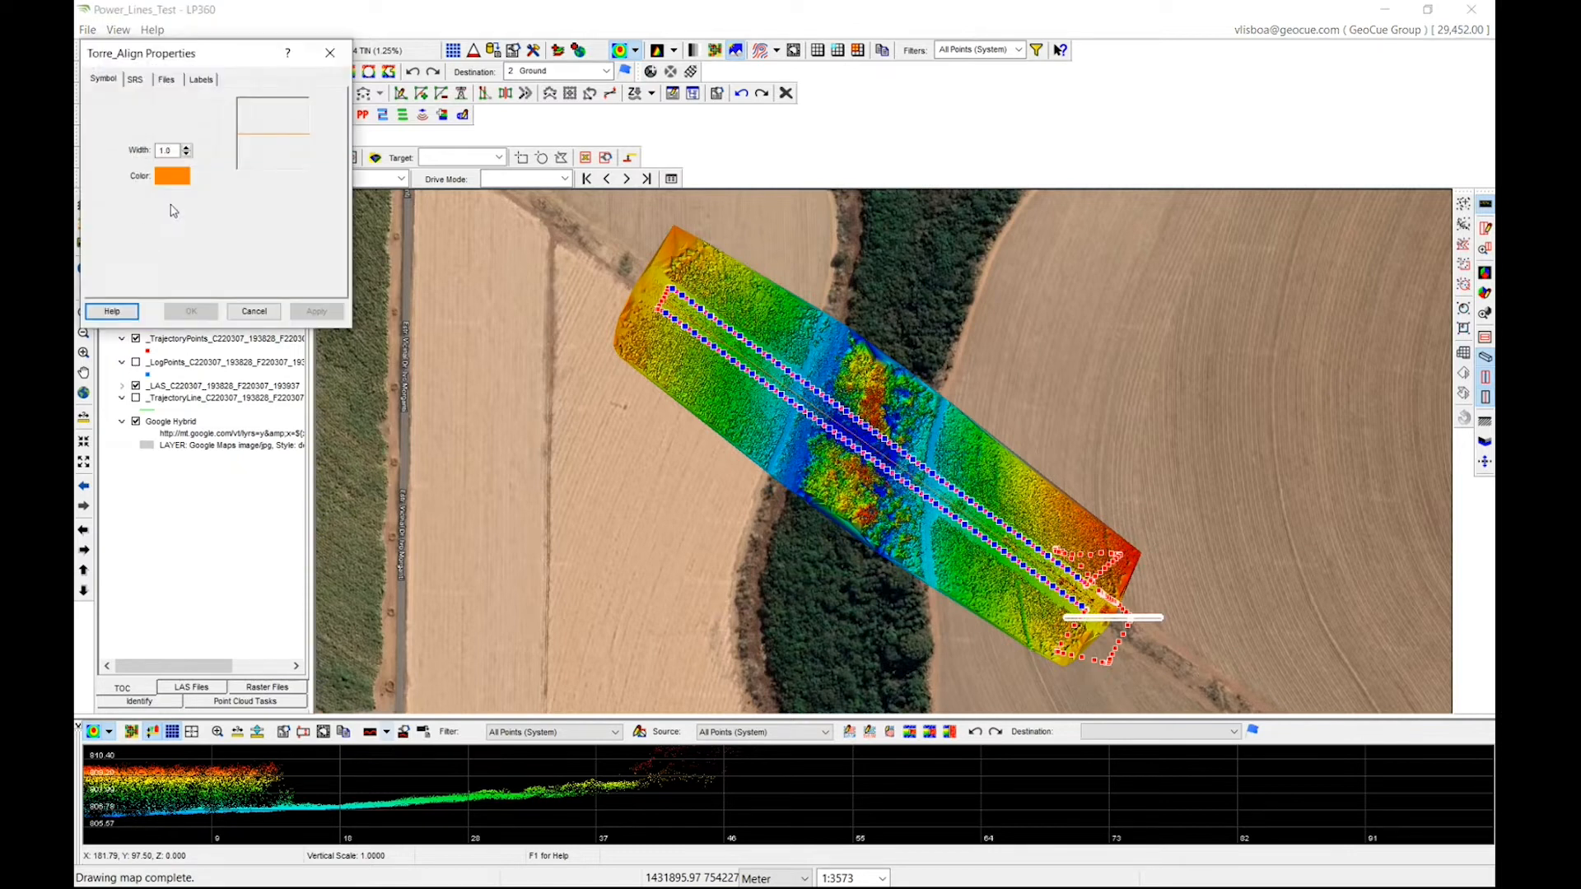
left_click(186, 148)
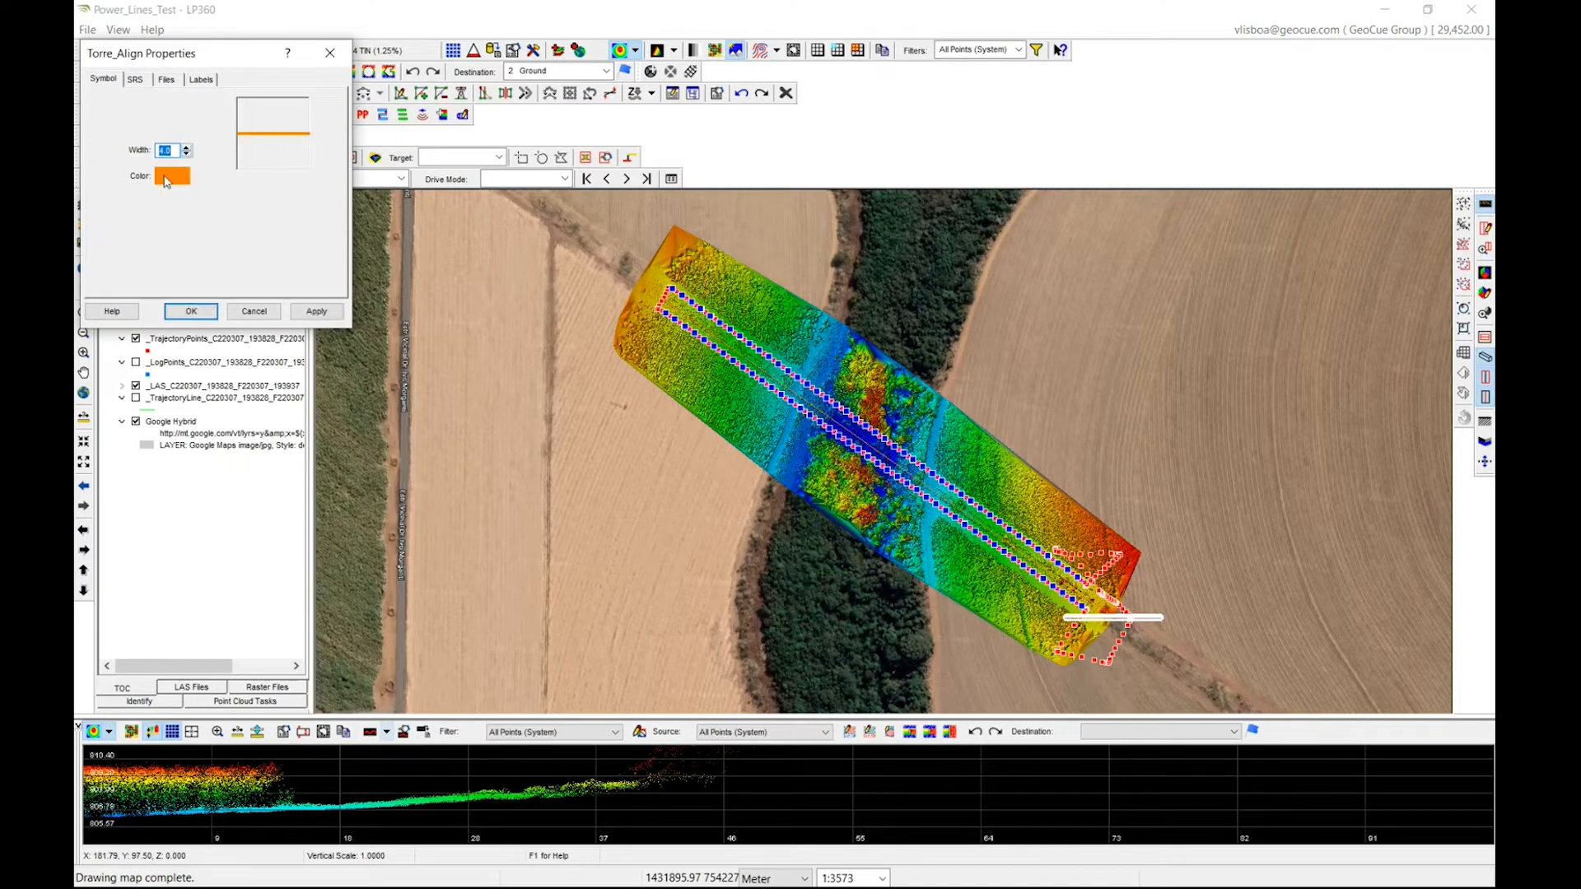
left_click(169, 178)
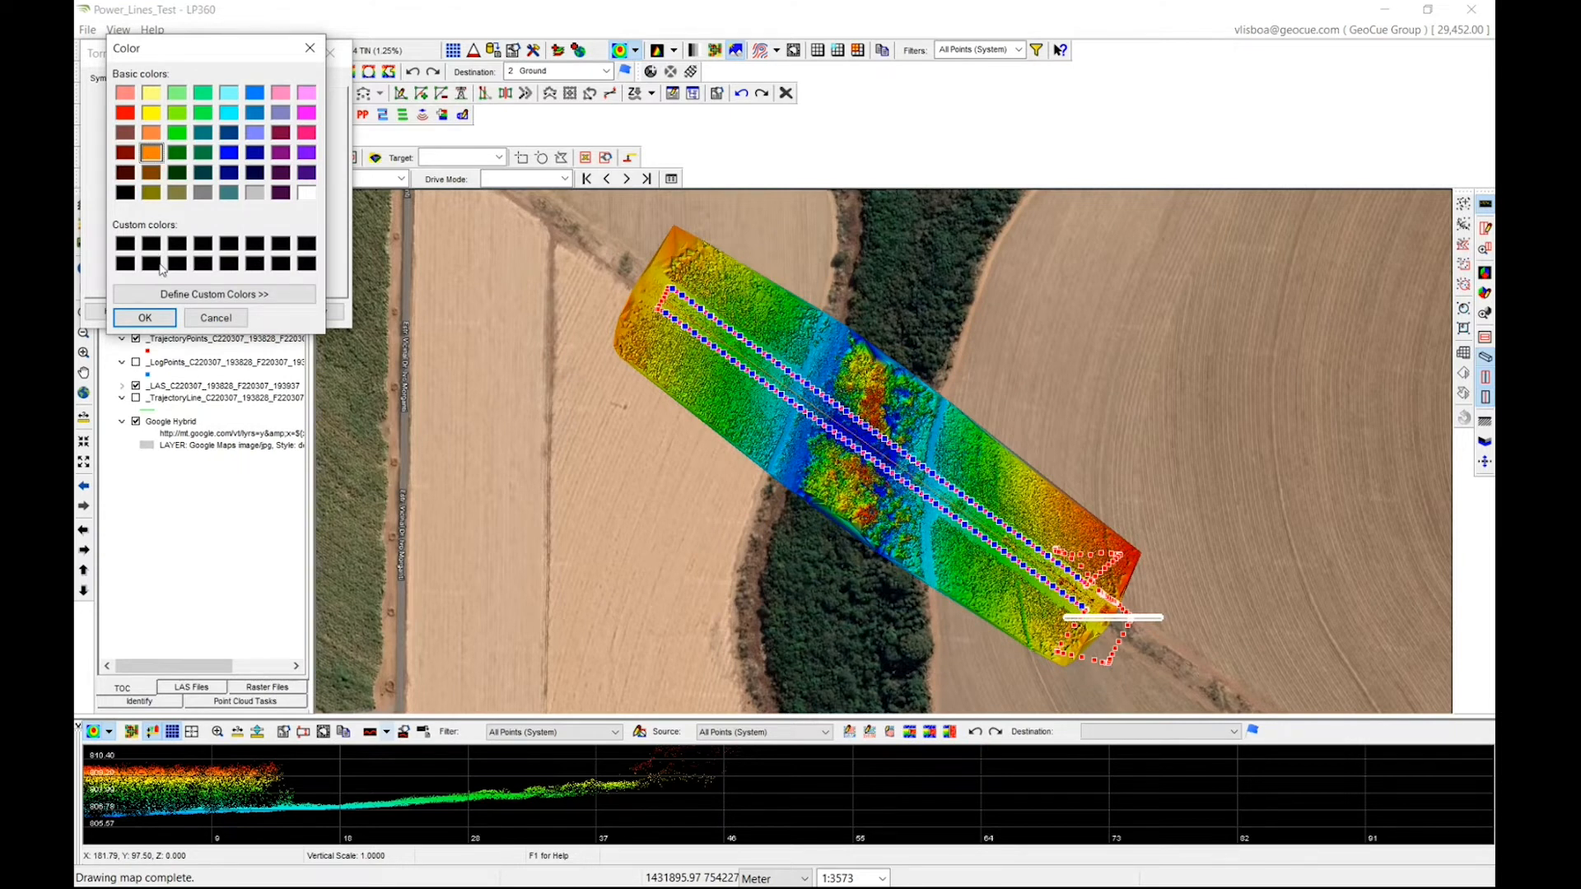
left_click(159, 319)
left_click(314, 311)
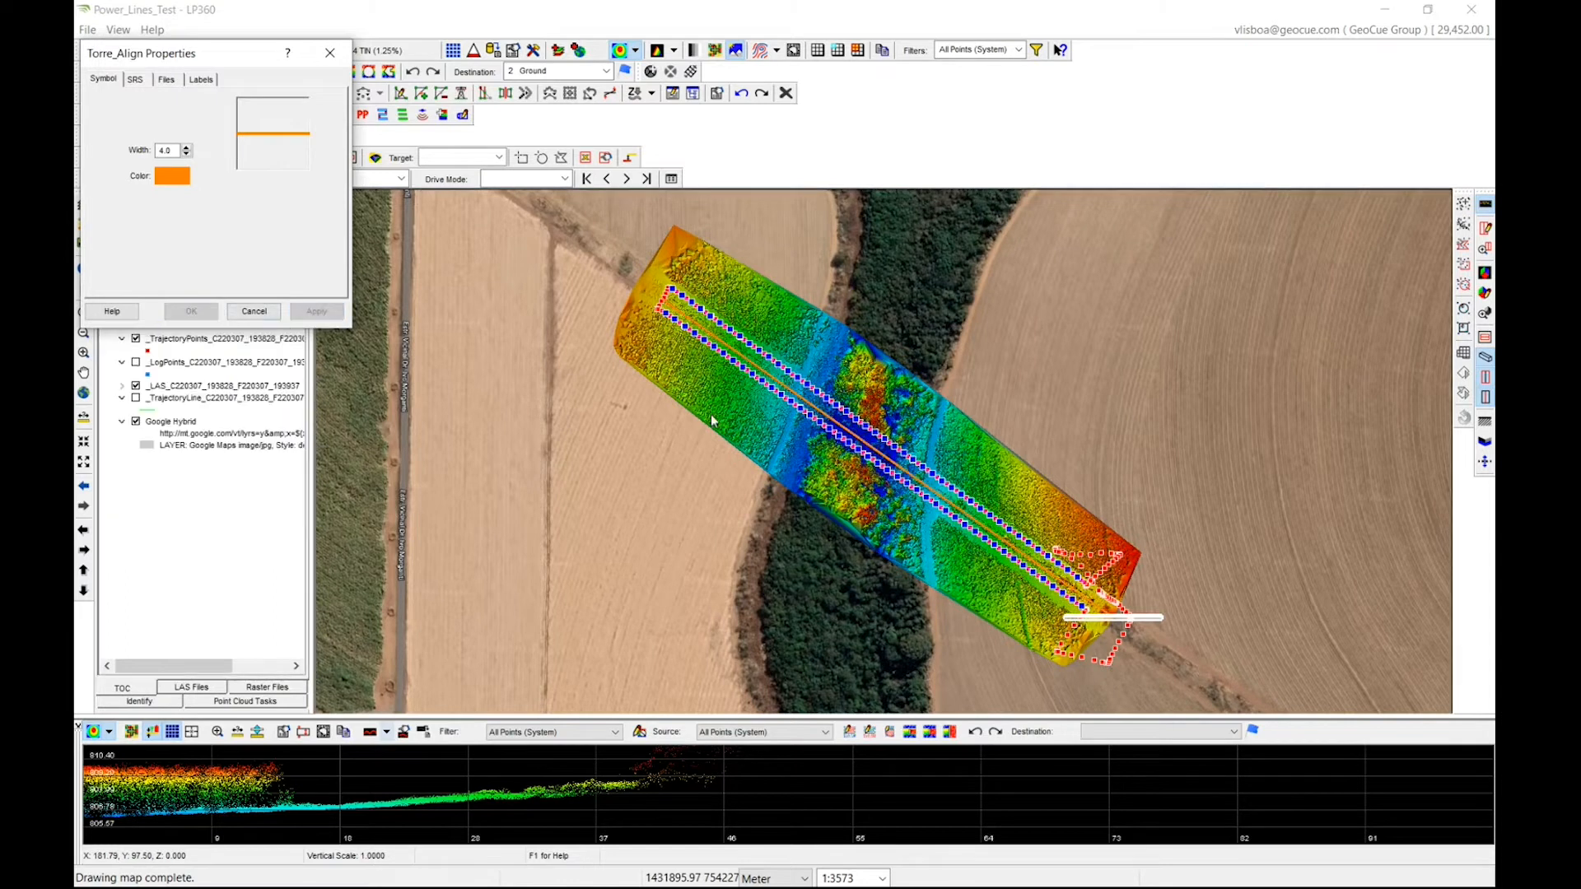
left_click(329, 53)
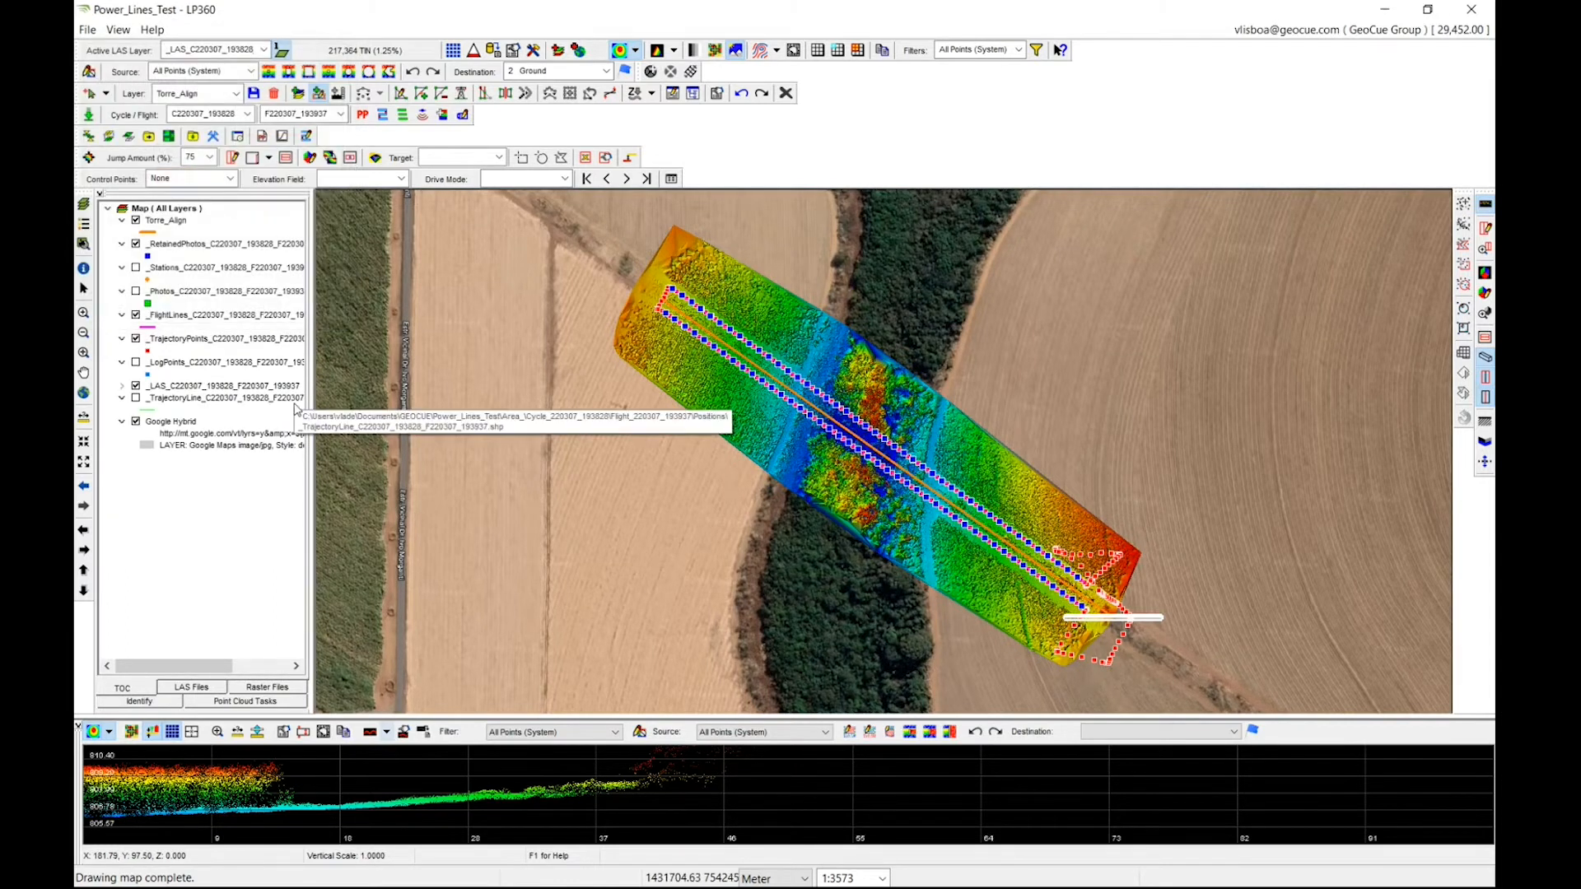
left_click(657, 370)
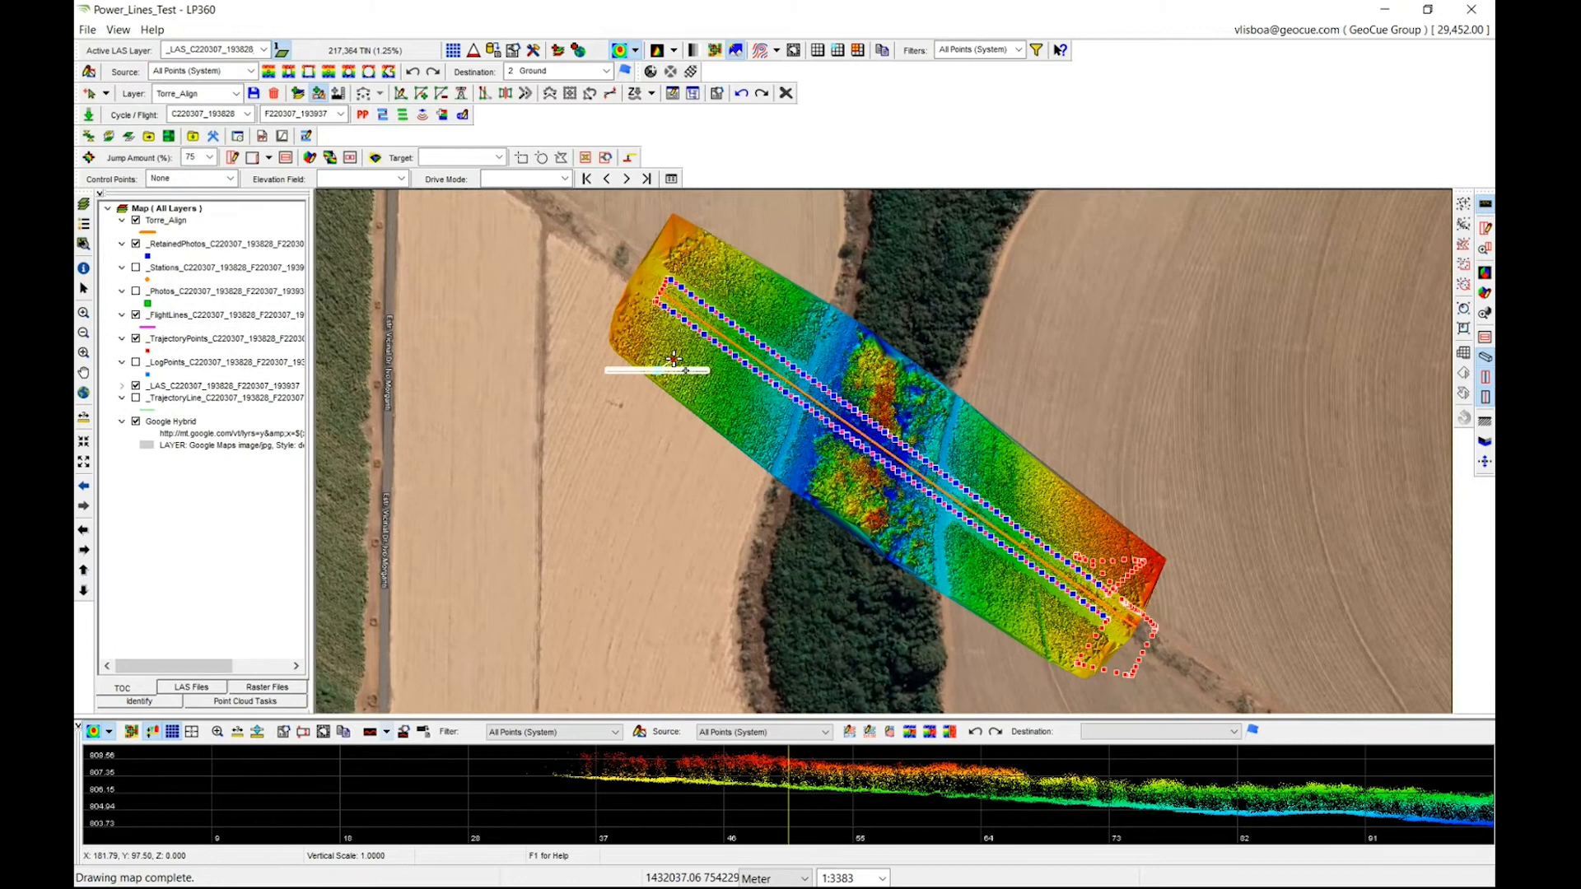
scroll(673, 360, "up", 2)
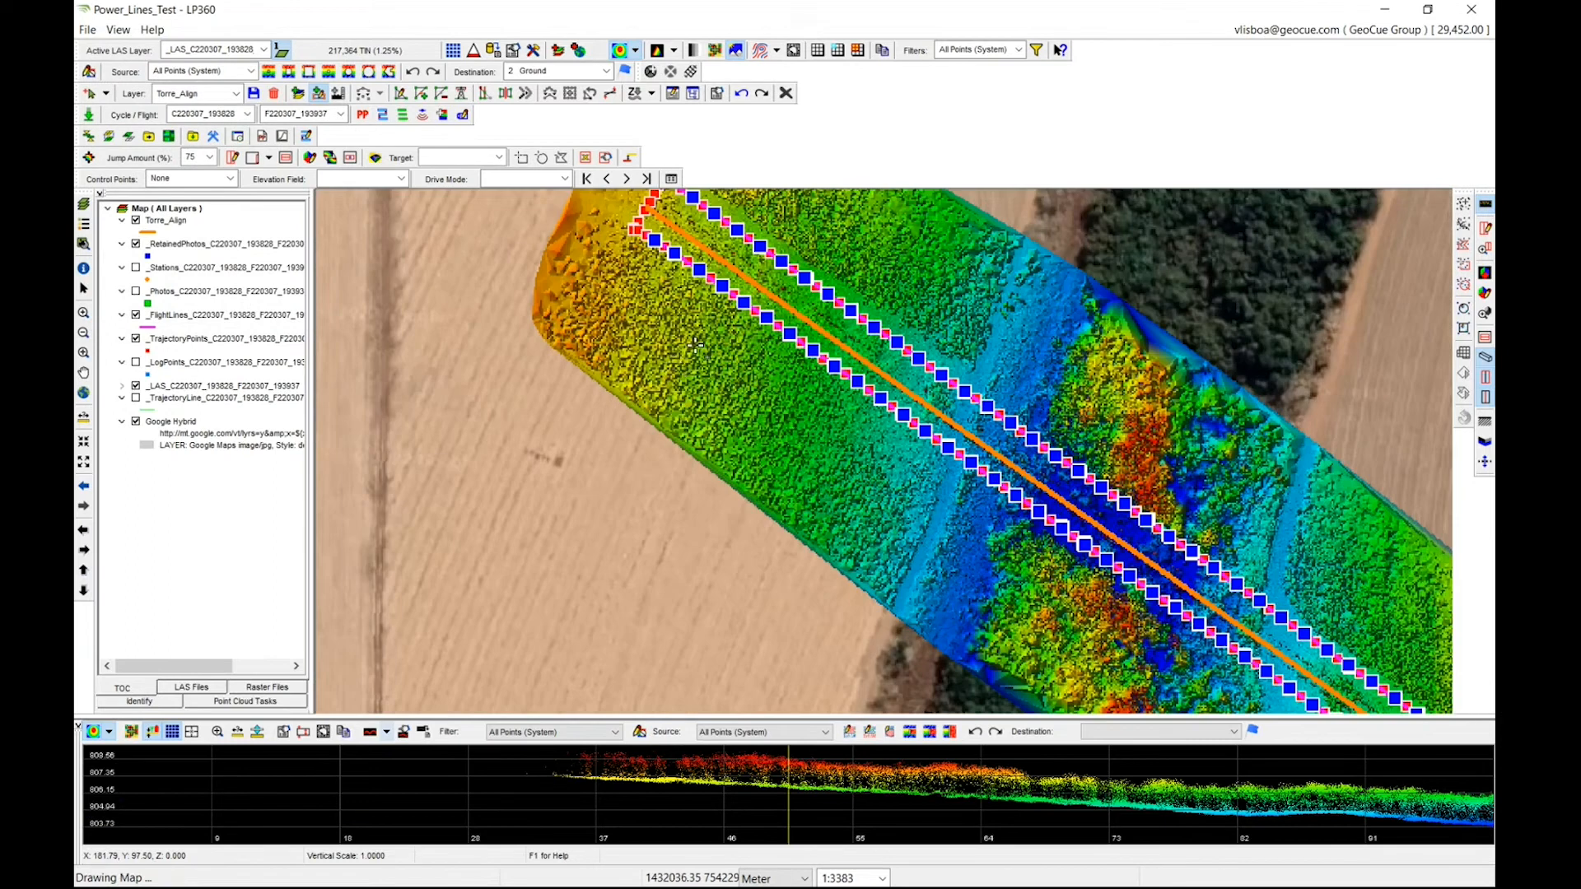
scroll(695, 344, "up", 2)
scroll(730, 278, "up", 2)
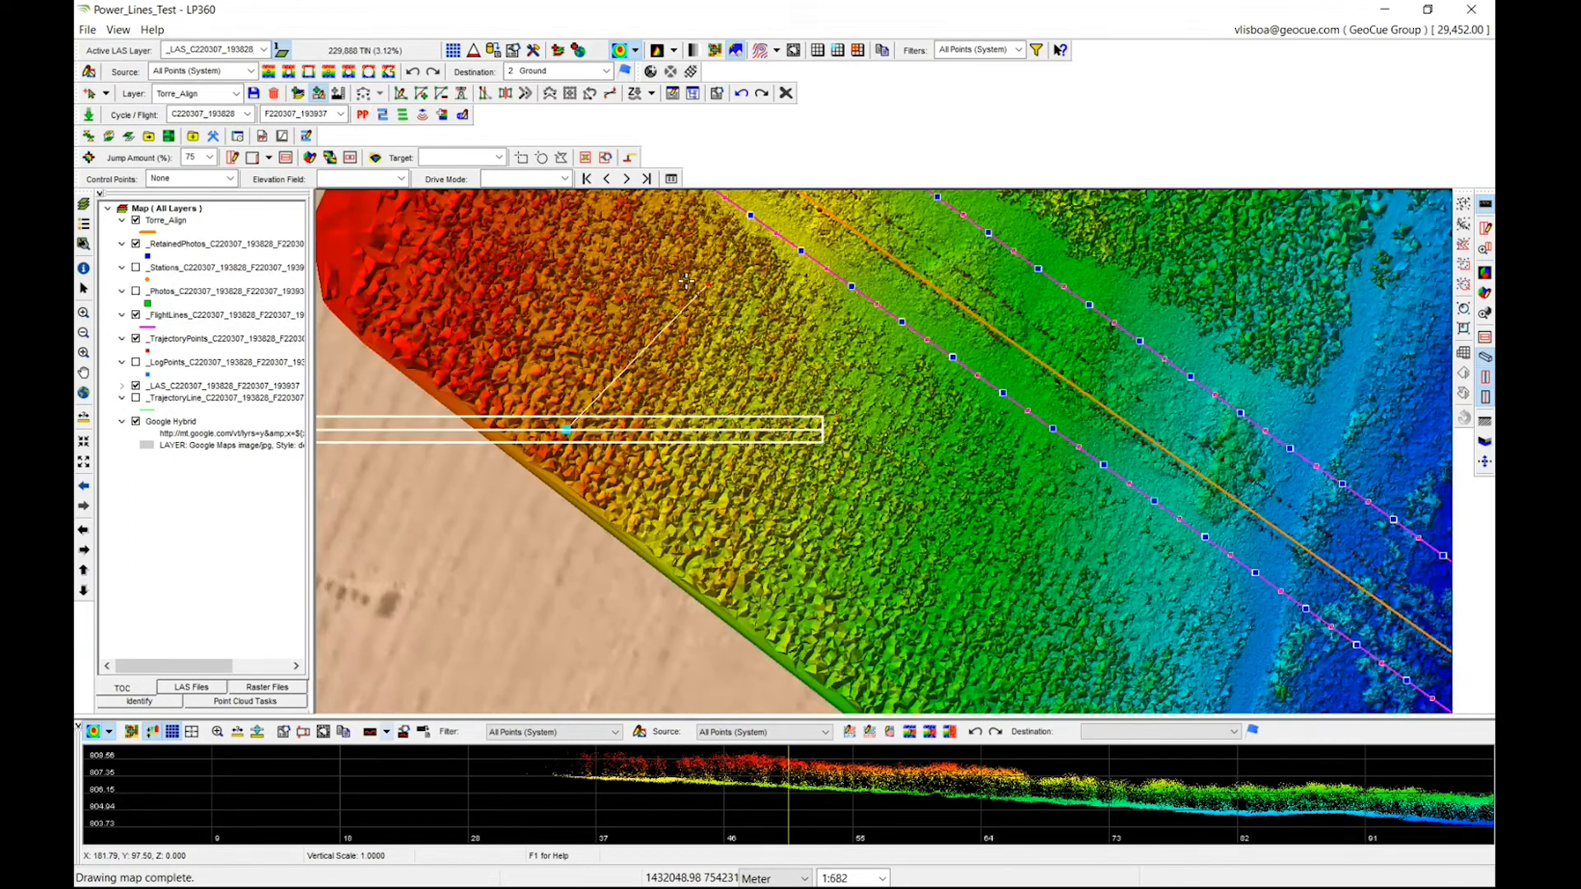
right_click(702, 407)
key("Escape")
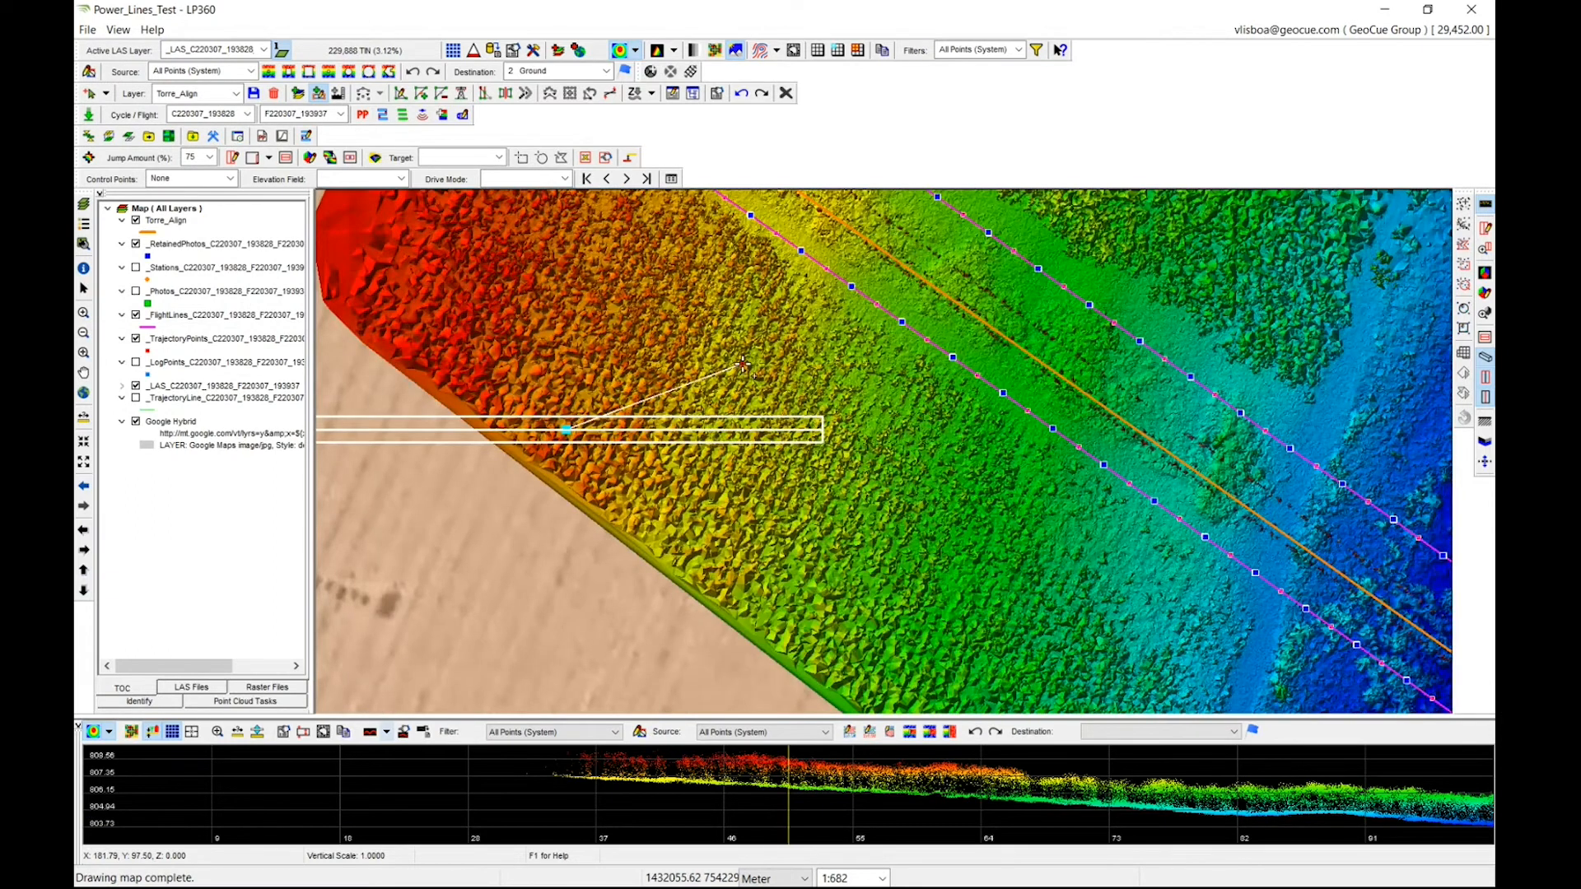
Step: Measure a distance on the map from the orange tower alignment within the power-line corridor, and return to the overview
scroll(941, 298, "down", 1)
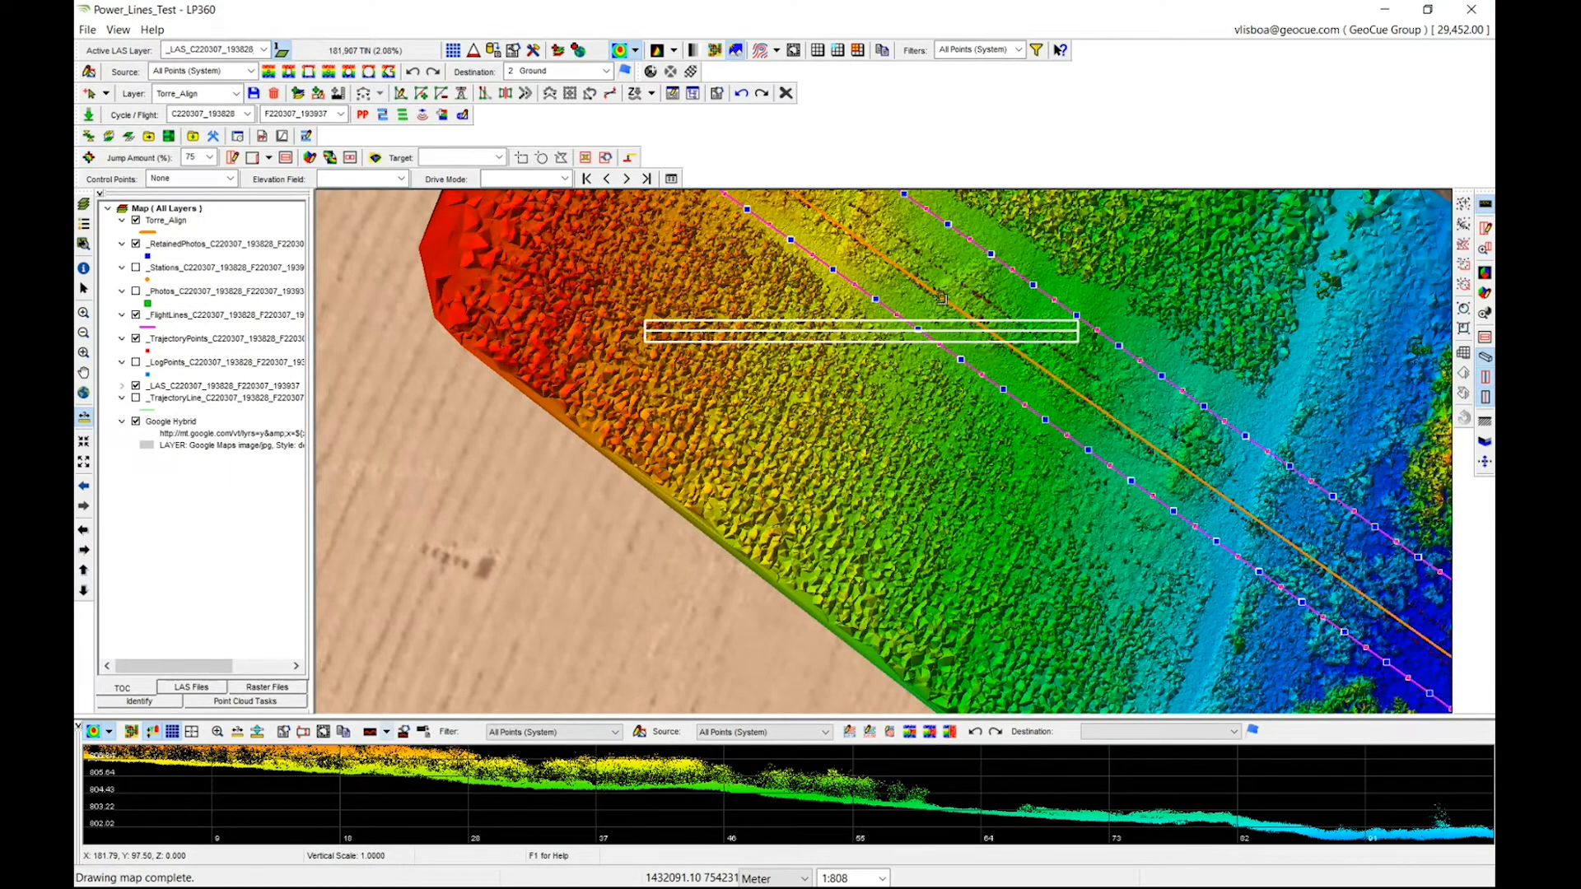
left_click(938, 296)
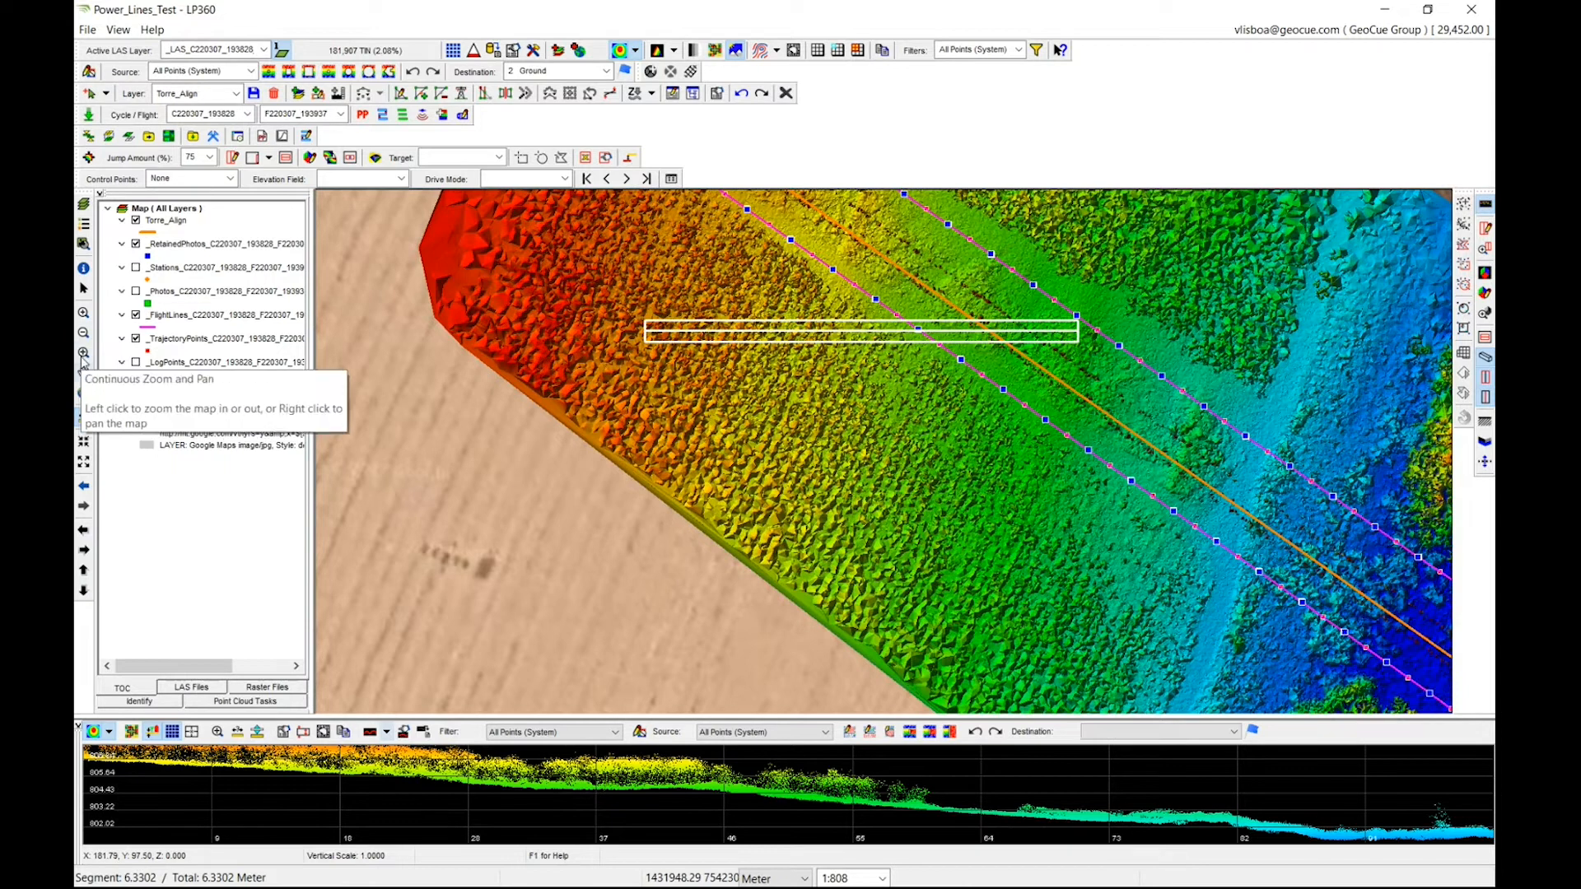
left_click(83, 393)
scroll(698, 367, "up", 2)
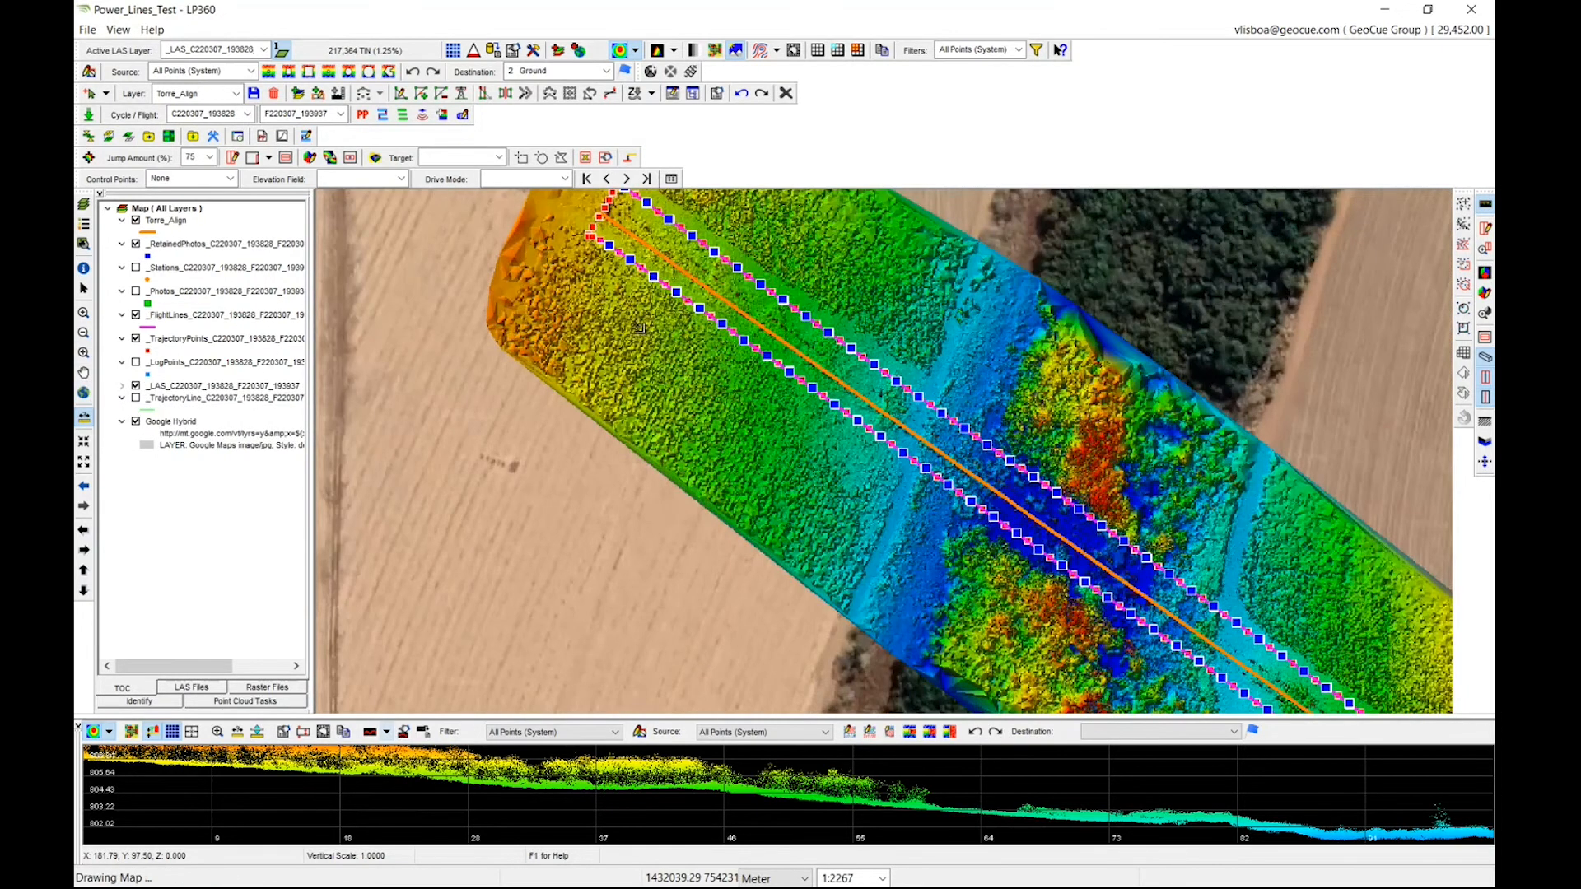
scroll(642, 362, "down", 1)
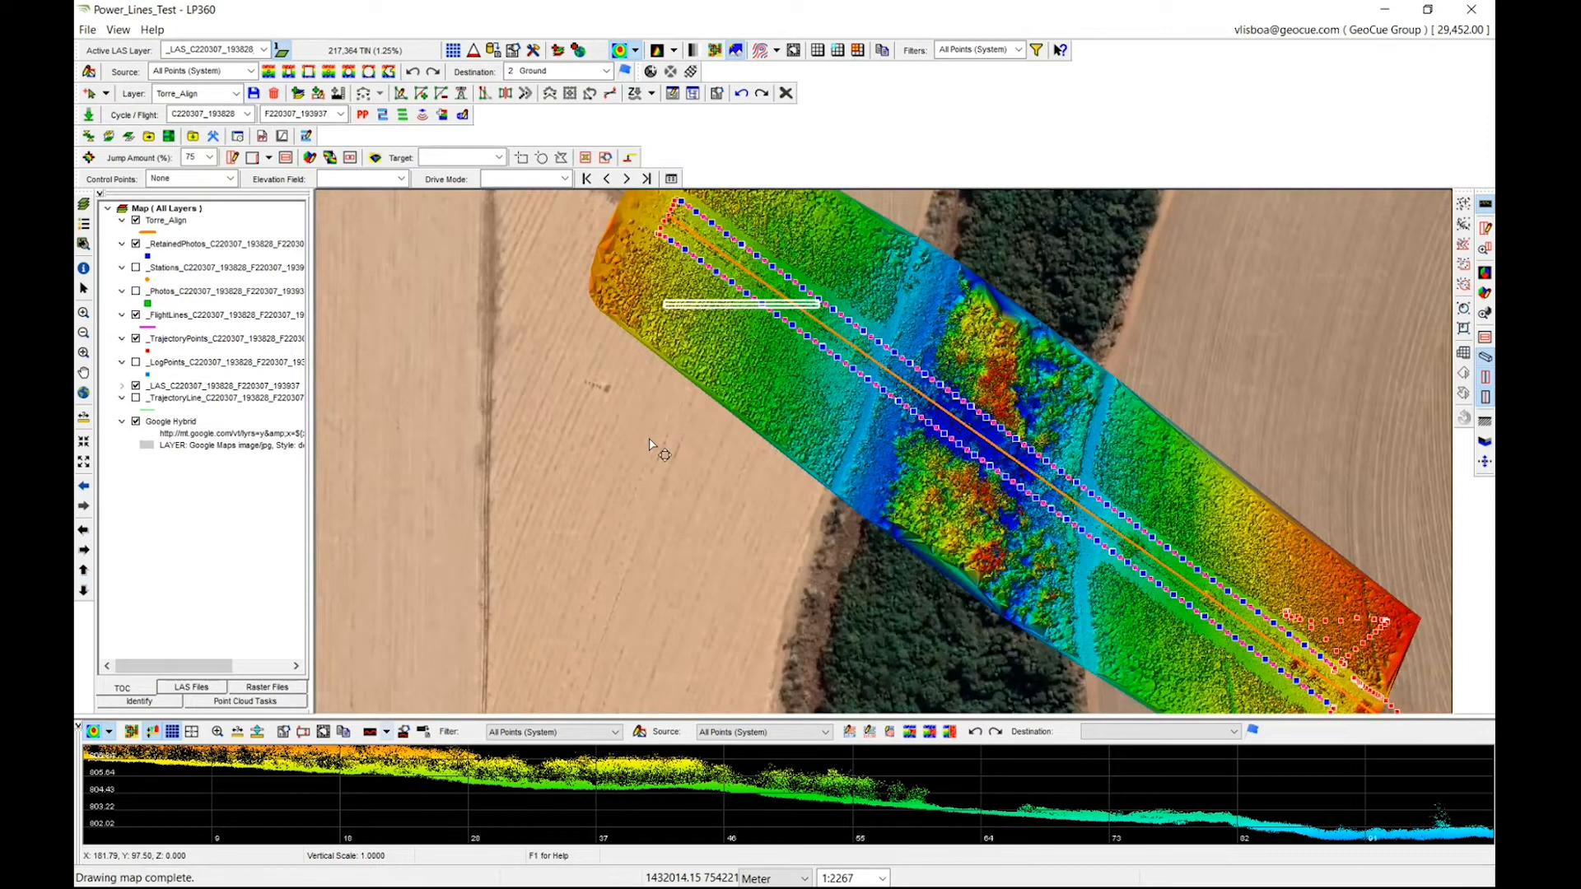
Step: Add a Powerlines Extractor point cloud task named Power_Line_Extractor and load it as the active task
left_click(278, 701)
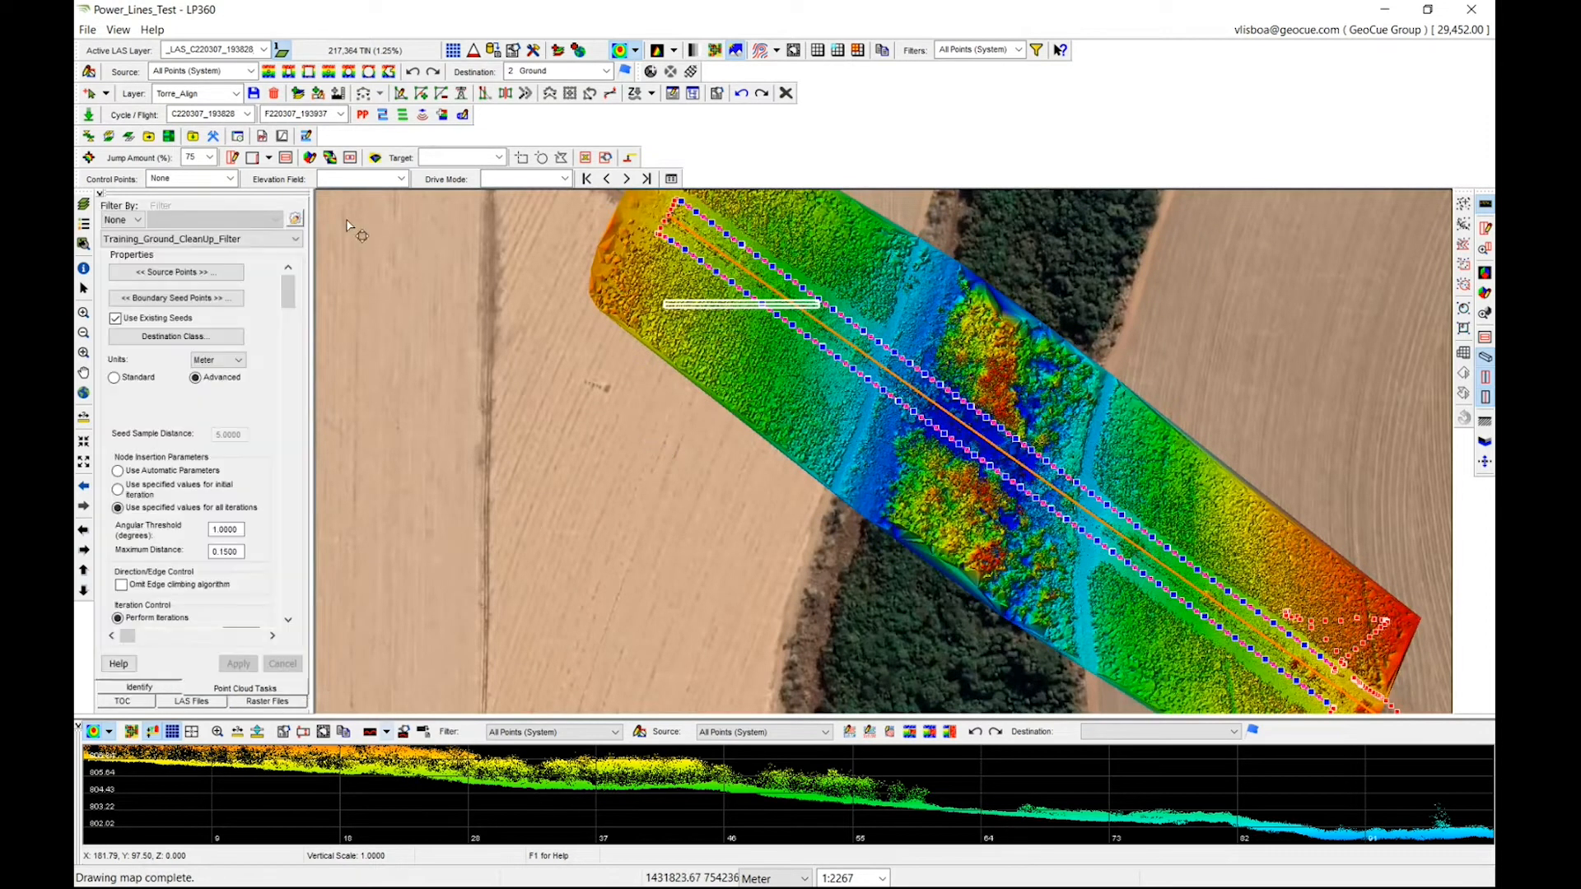
left_click(295, 218)
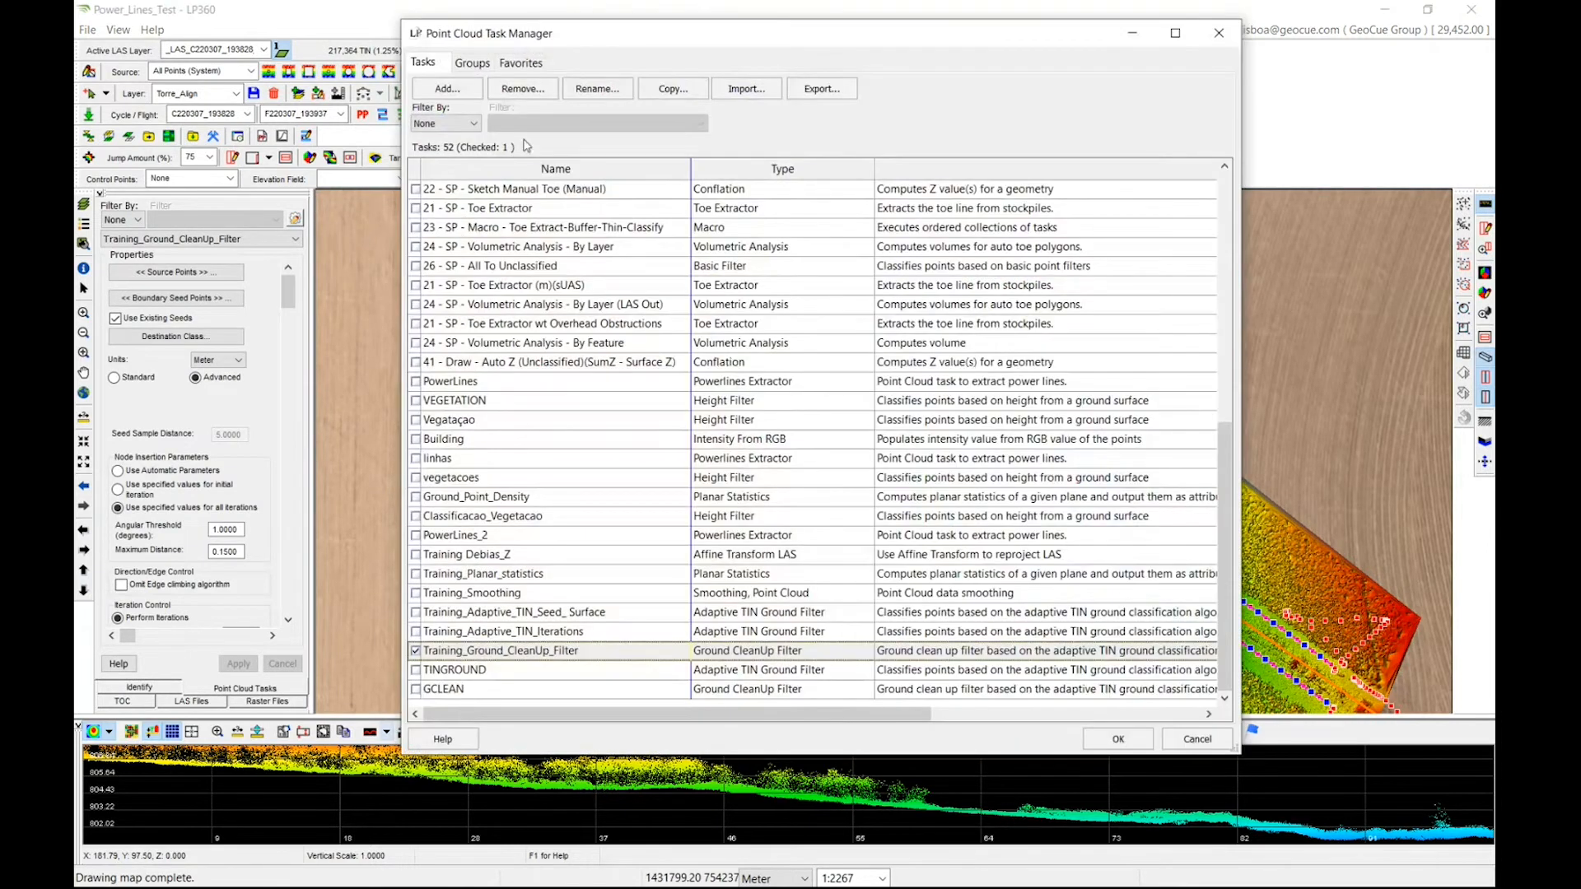
left_click(451, 89)
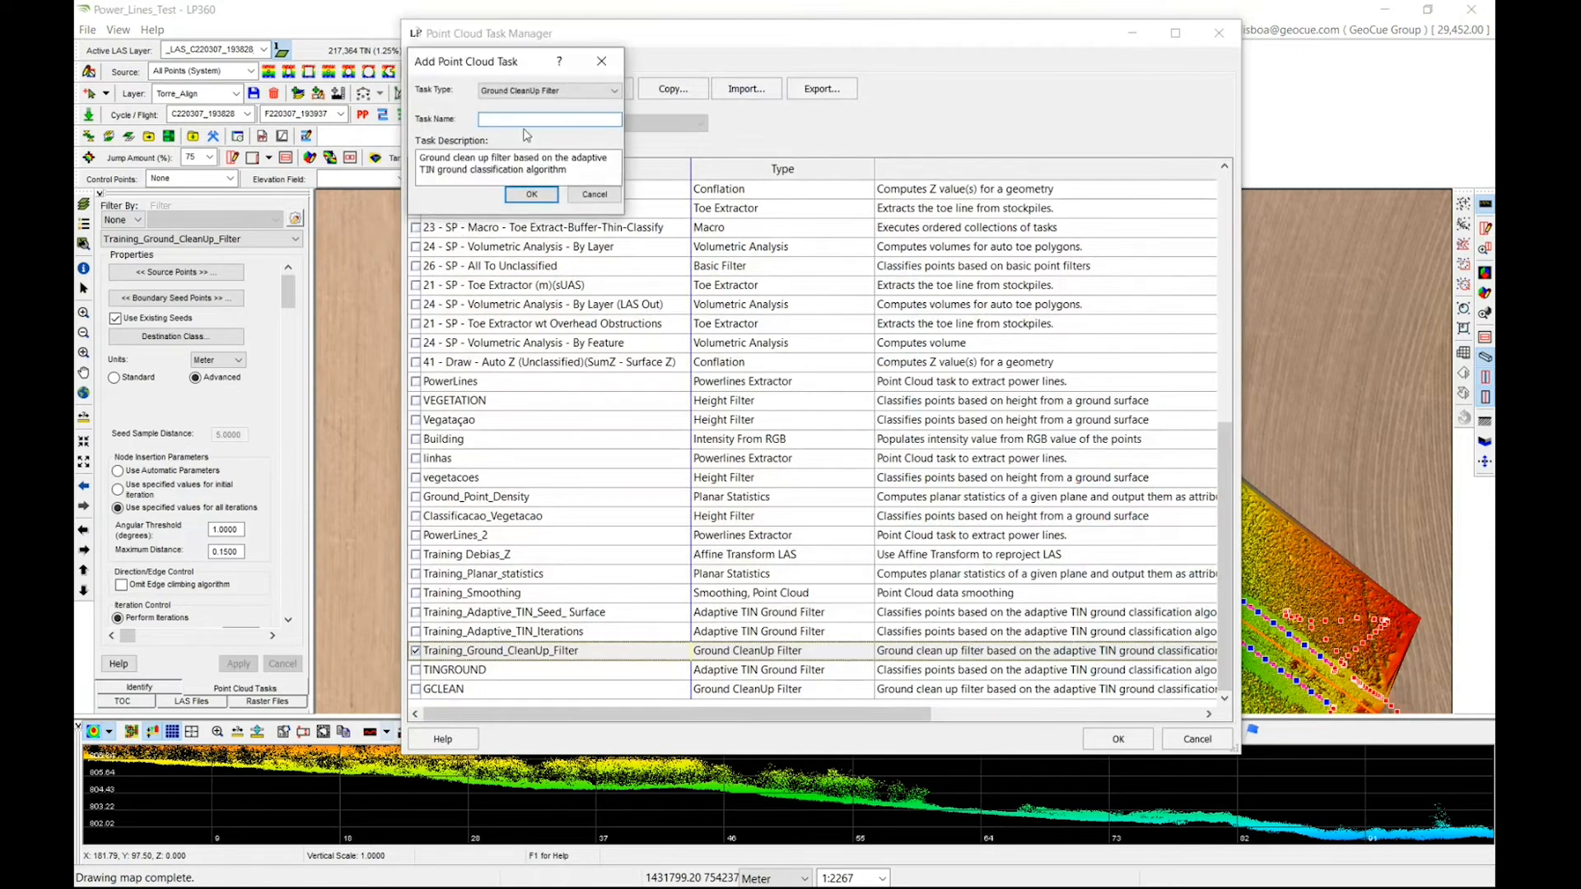
left_click(566, 96)
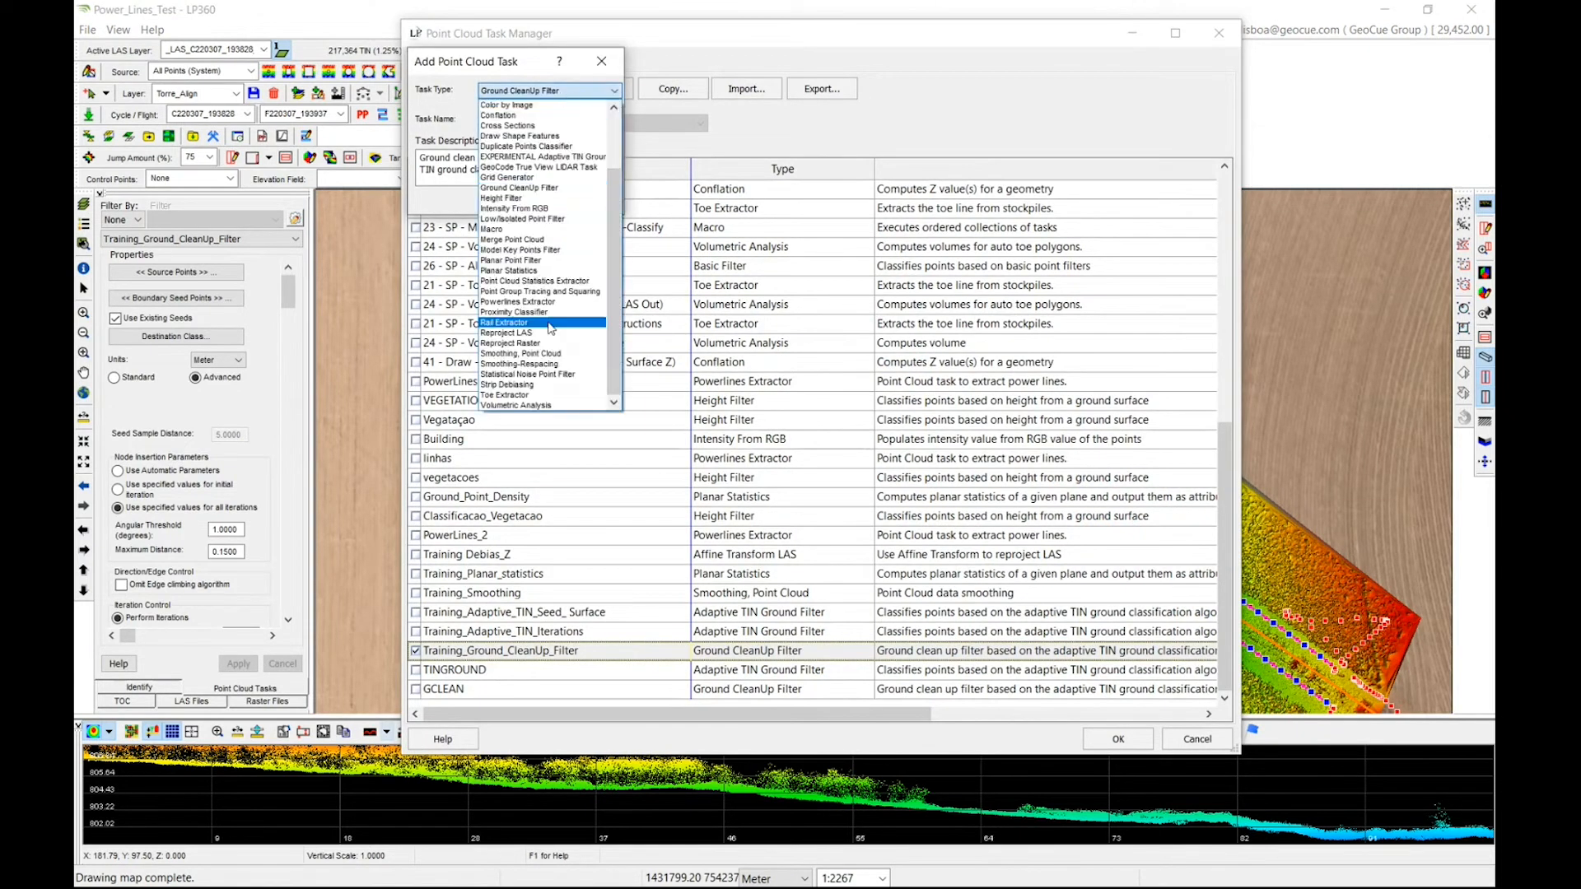
left_click(555, 303)
left_click(504, 120)
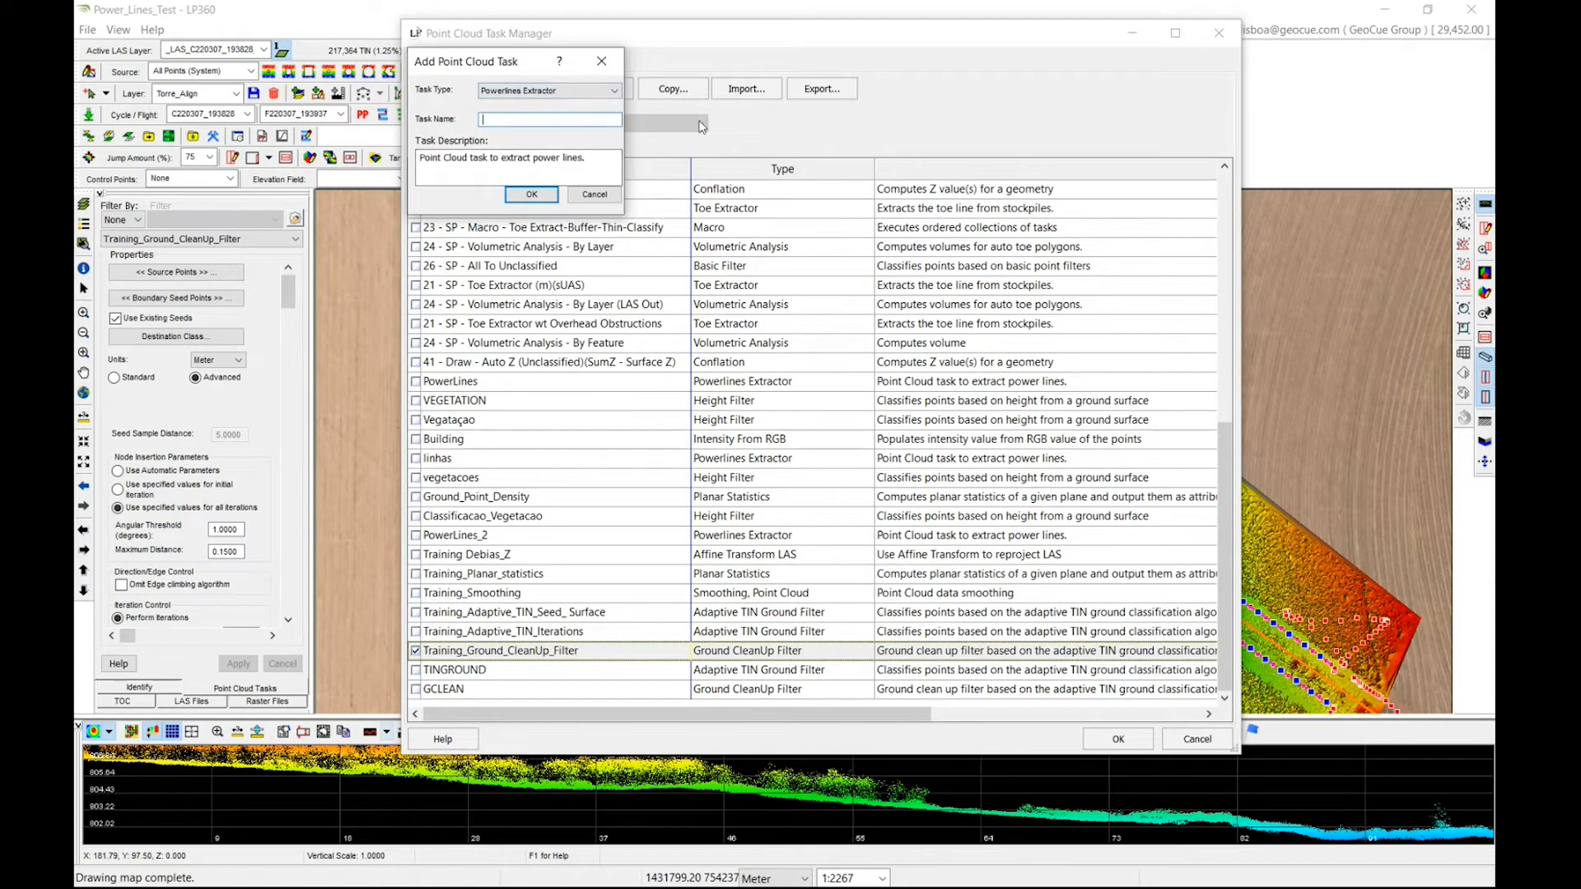
type("Power_Line_Extractor")
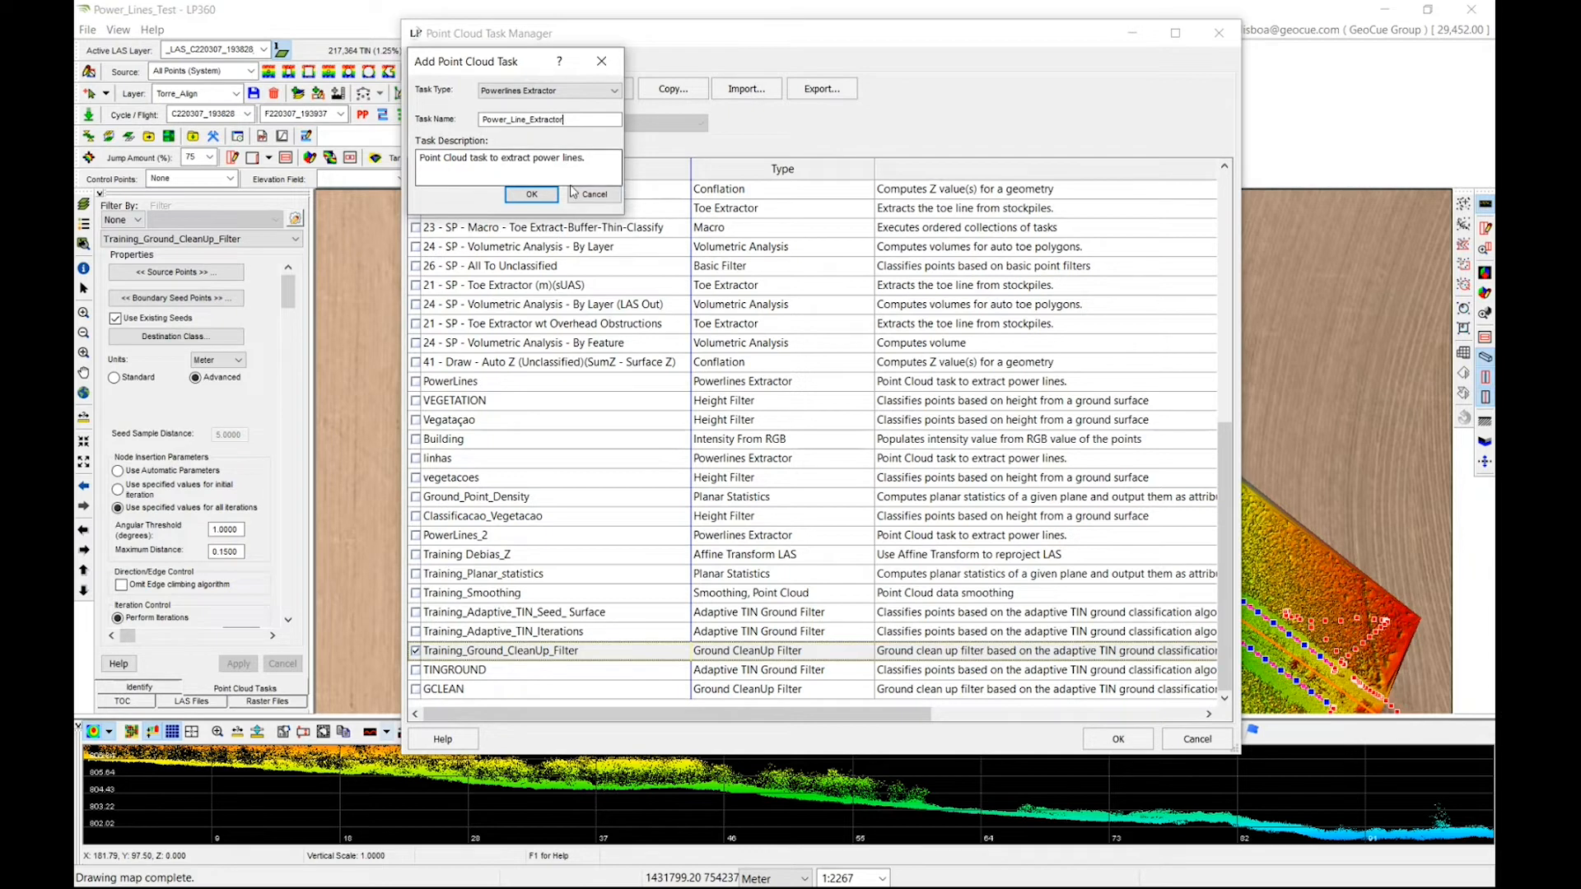
left_click(531, 194)
left_click(508, 694)
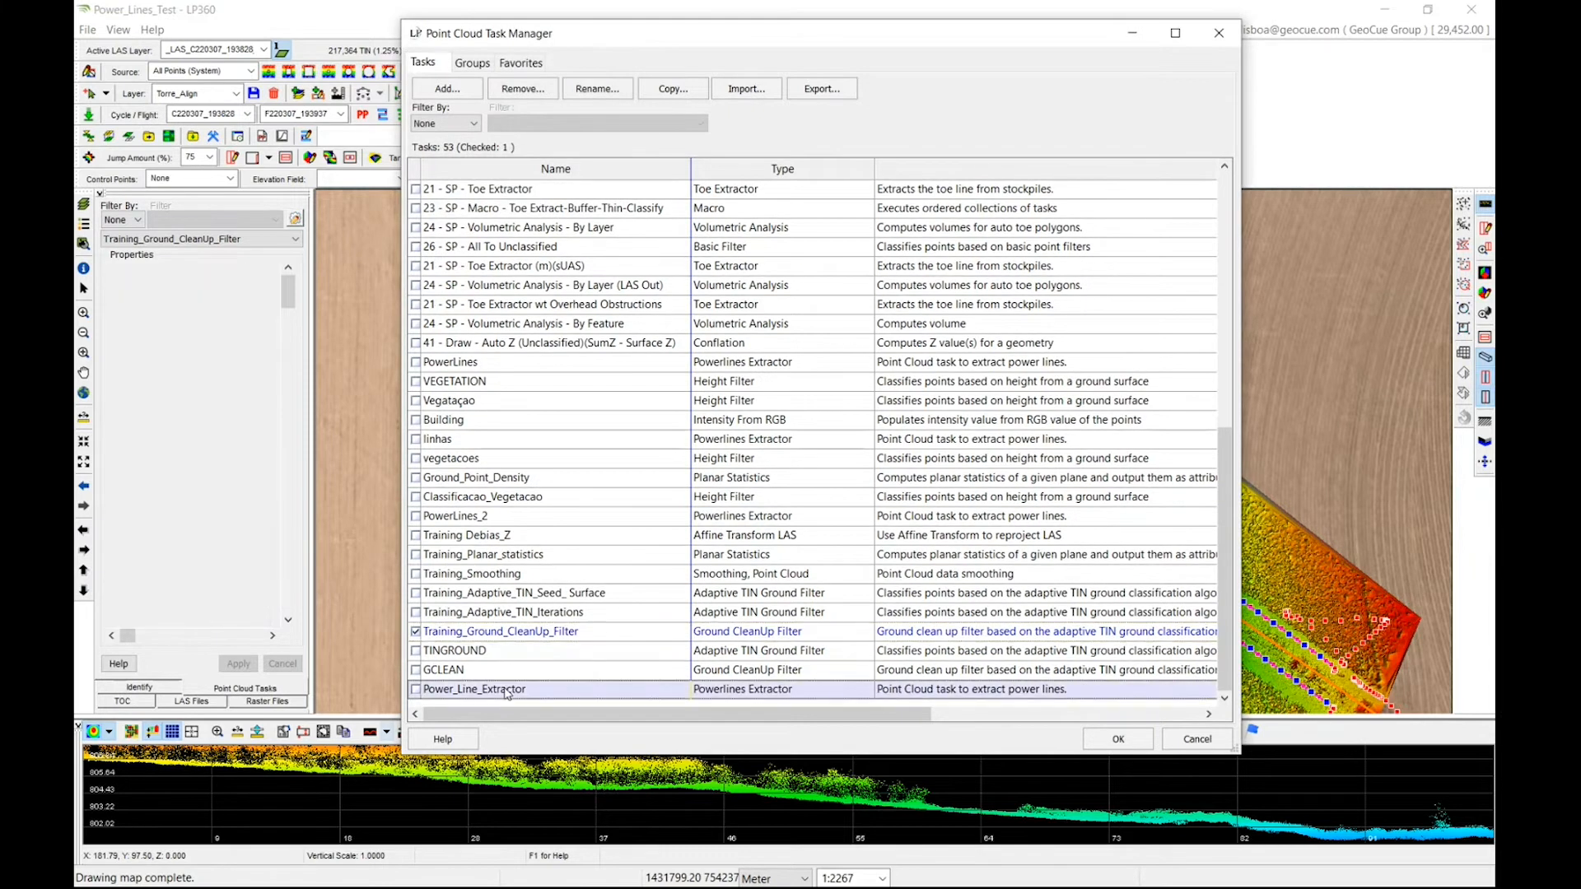
double_click(508, 692)
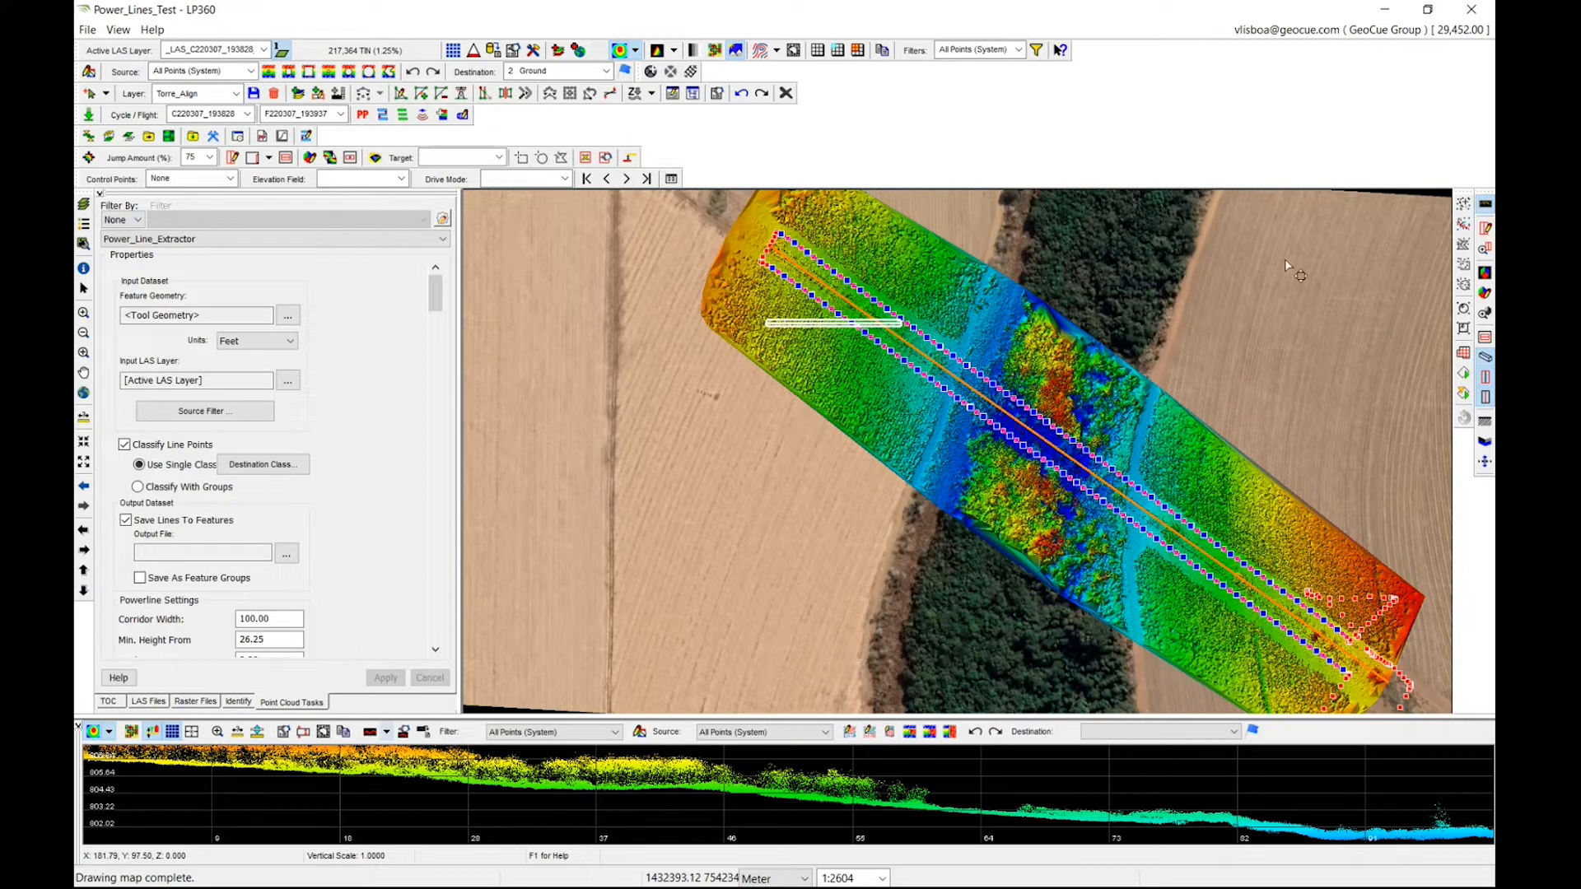
Step: Cut a profile along the tower alignment over the whole corridor with the offered depth, and enlarge the profile view
left_click(1487, 231)
left_click(774, 247)
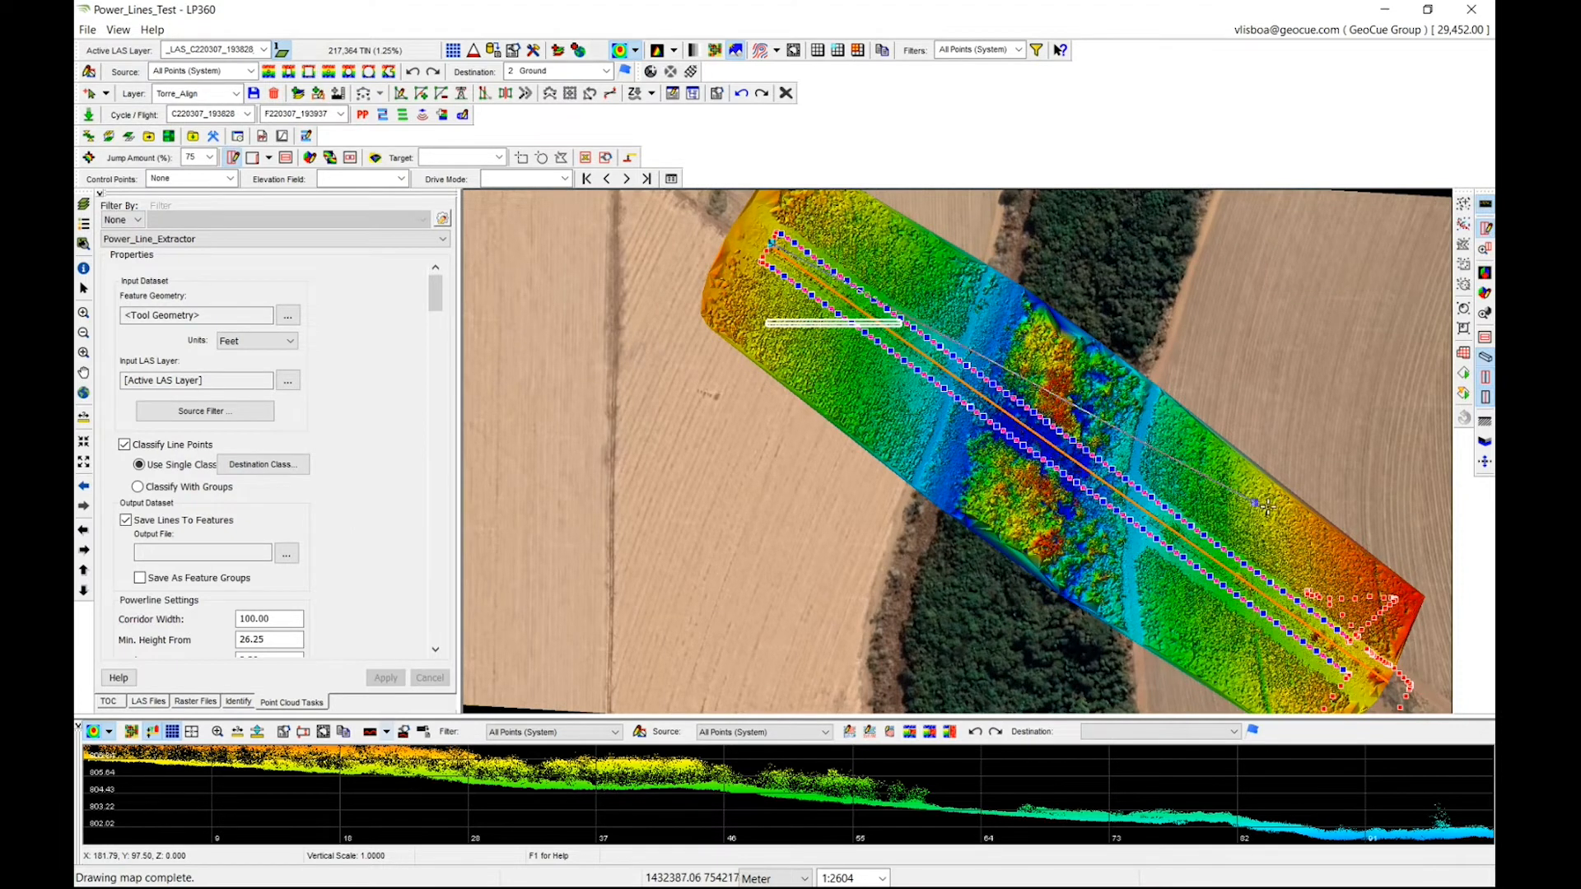
left_click(1397, 688)
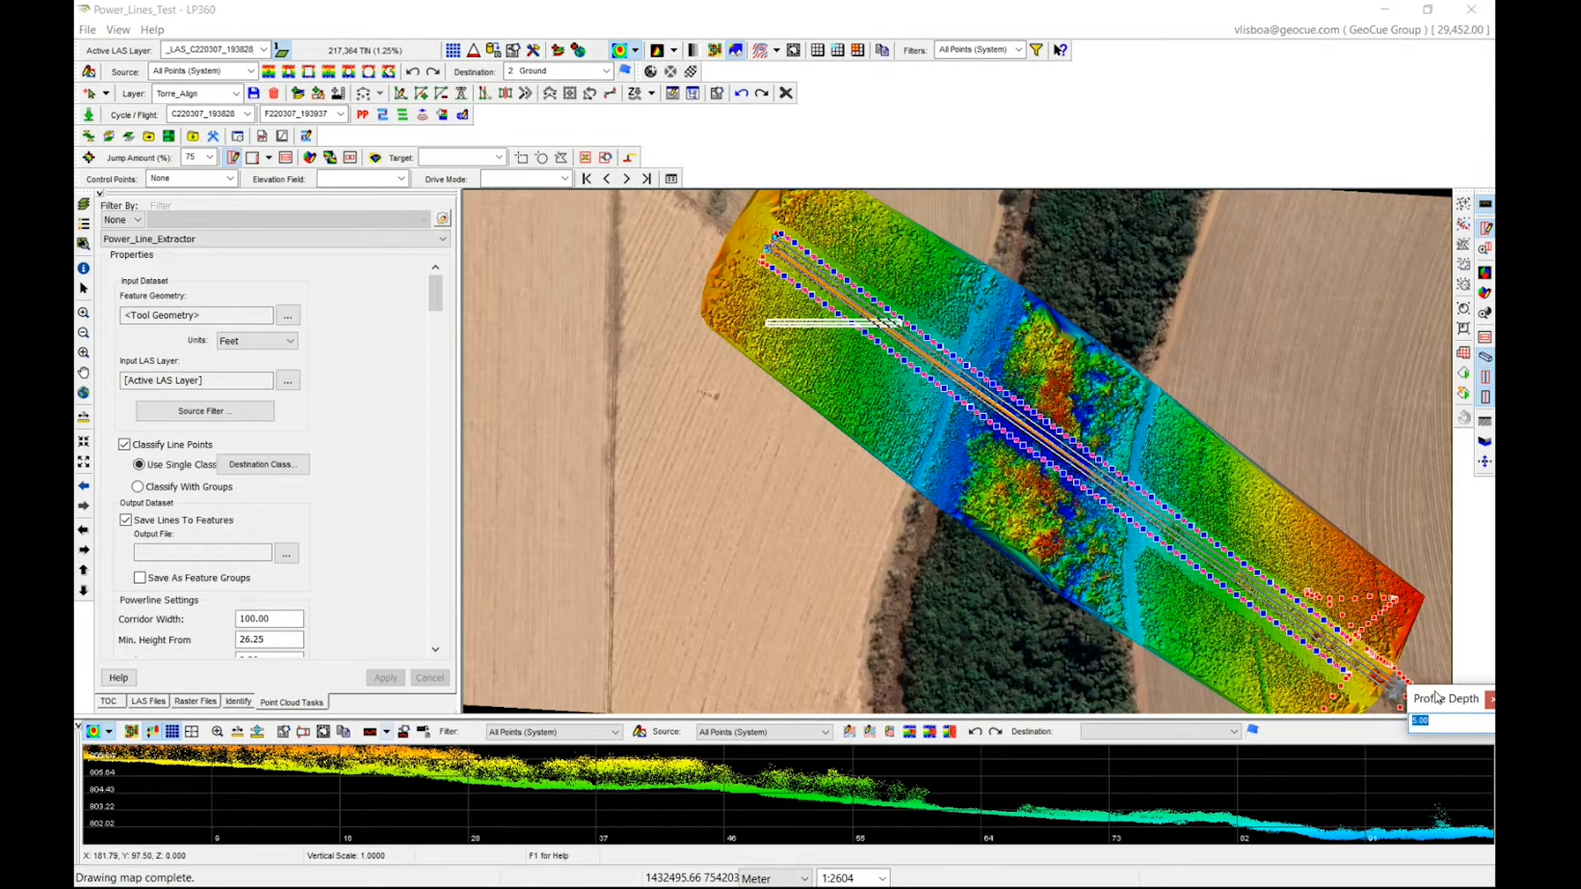
key("Return")
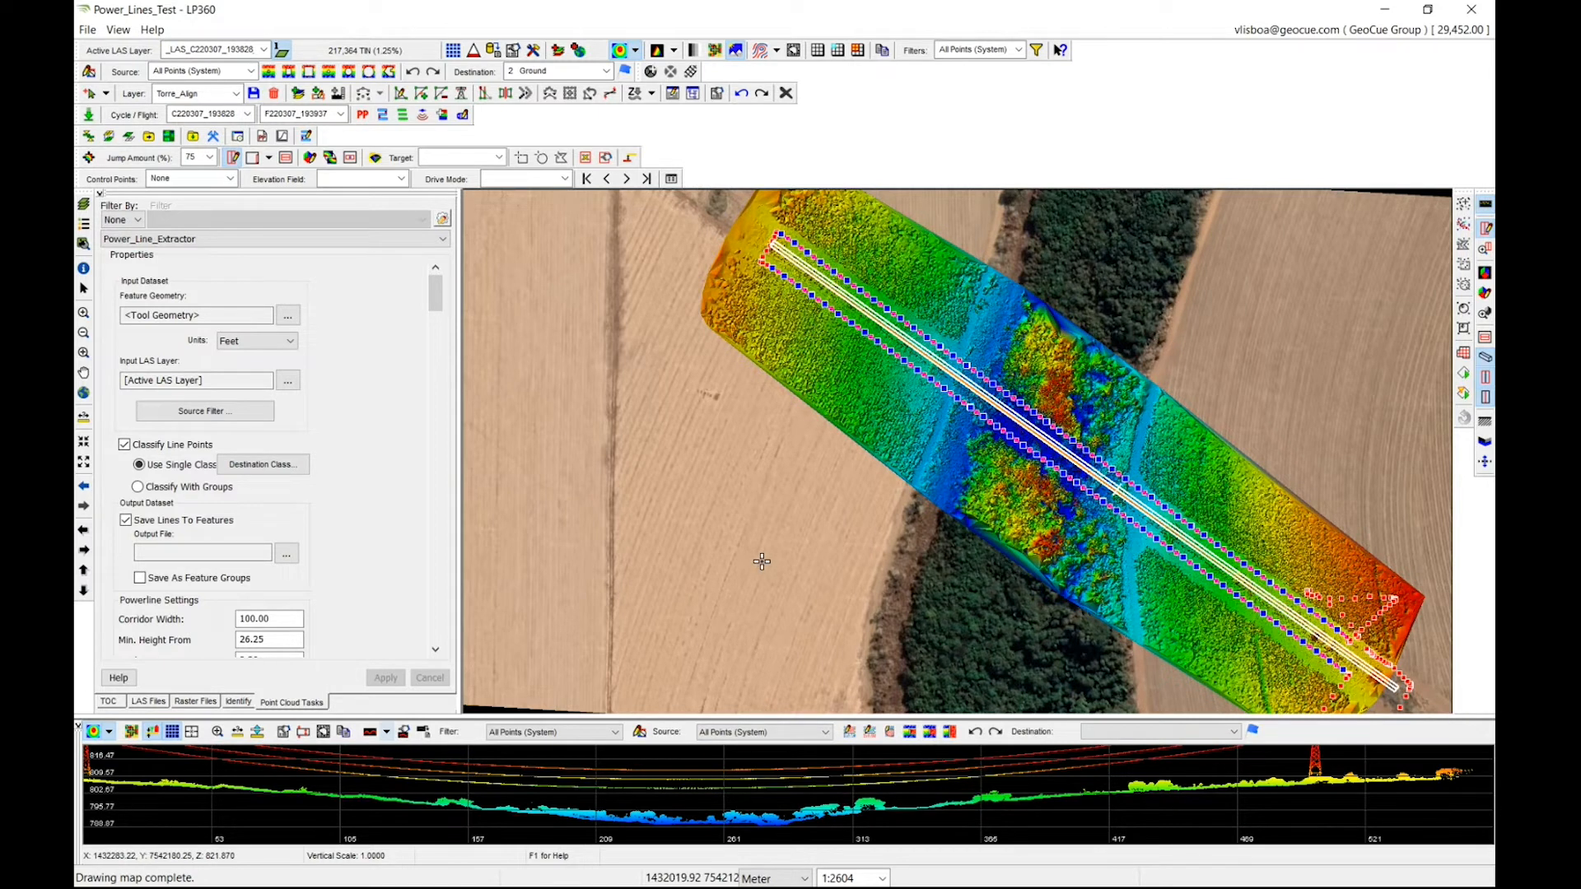
left_click_drag(731, 715, 727, 609)
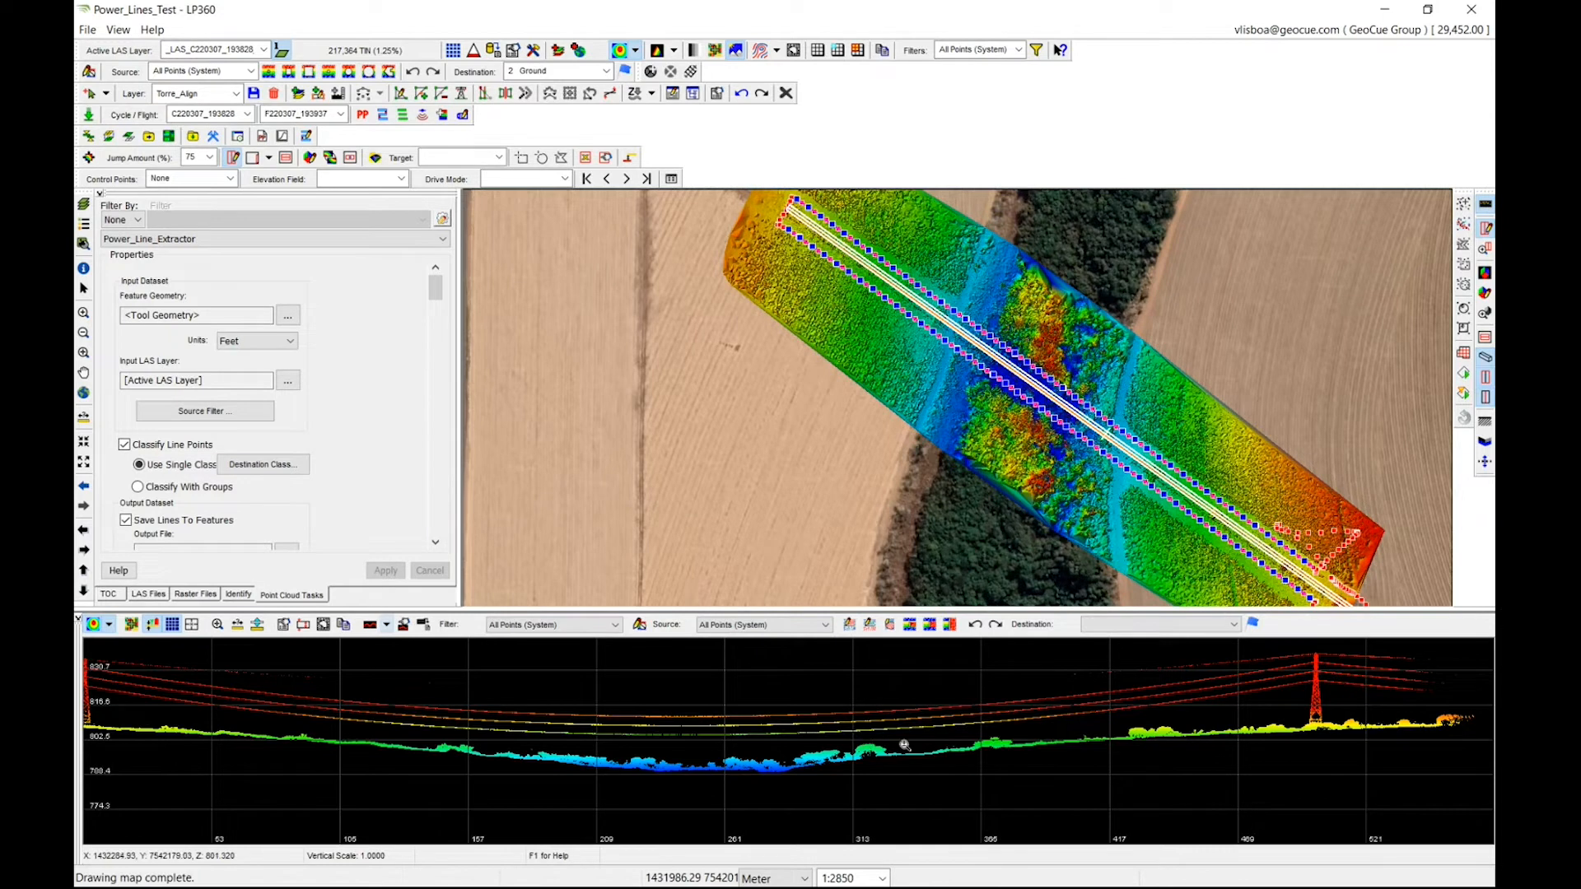
Step: Measure the vertical clearance between the lowest conductor and the tree canopy near mid-span in the profile
left_click(919, 765)
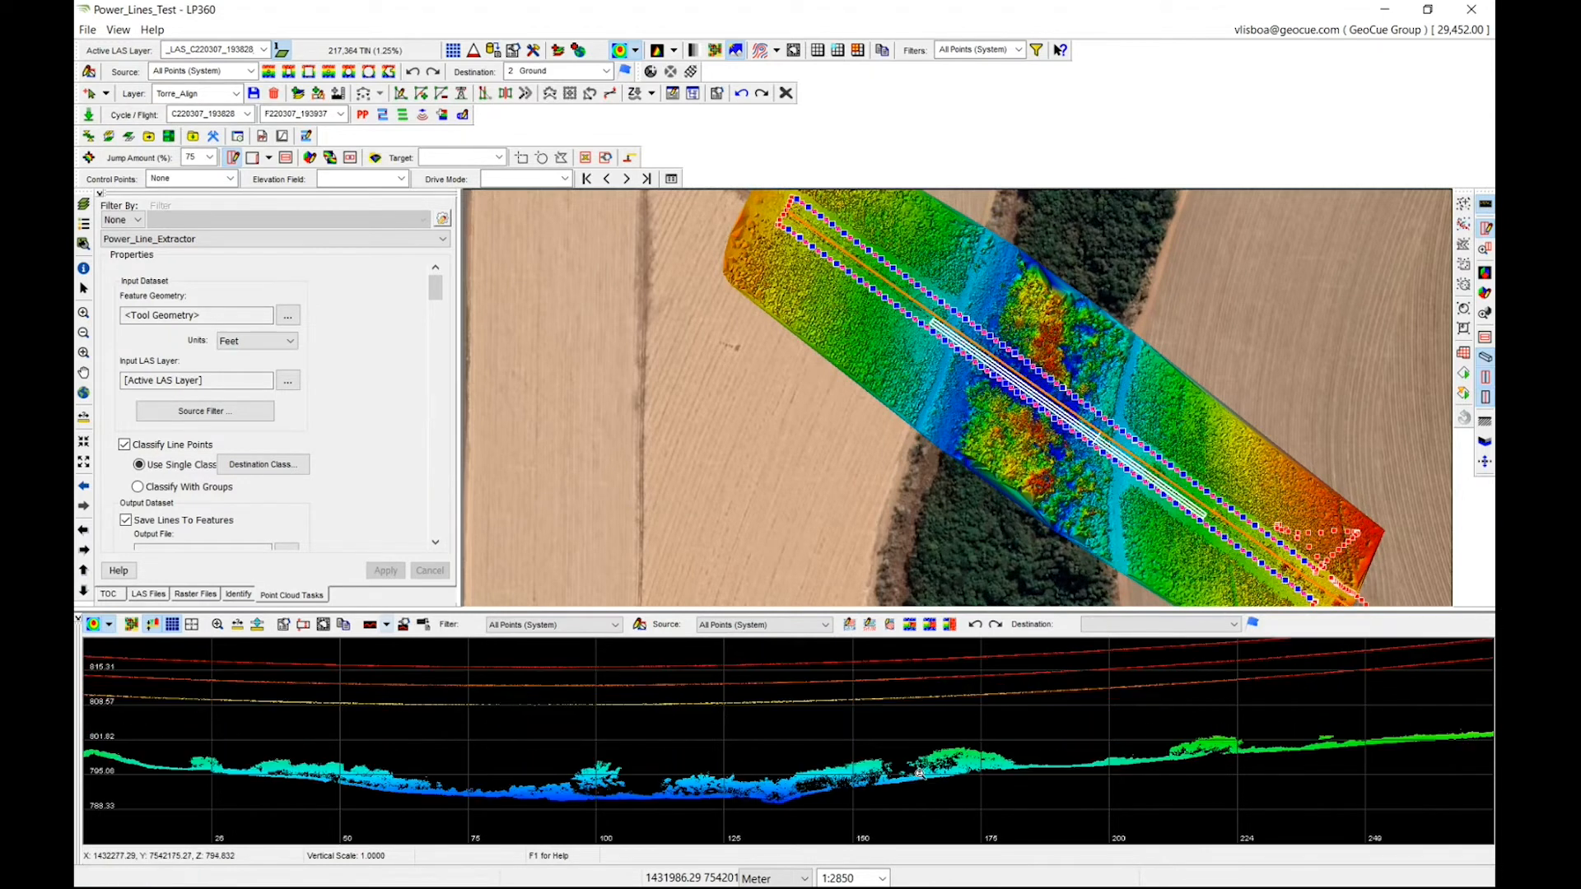
scroll(996, 758, "down", 1)
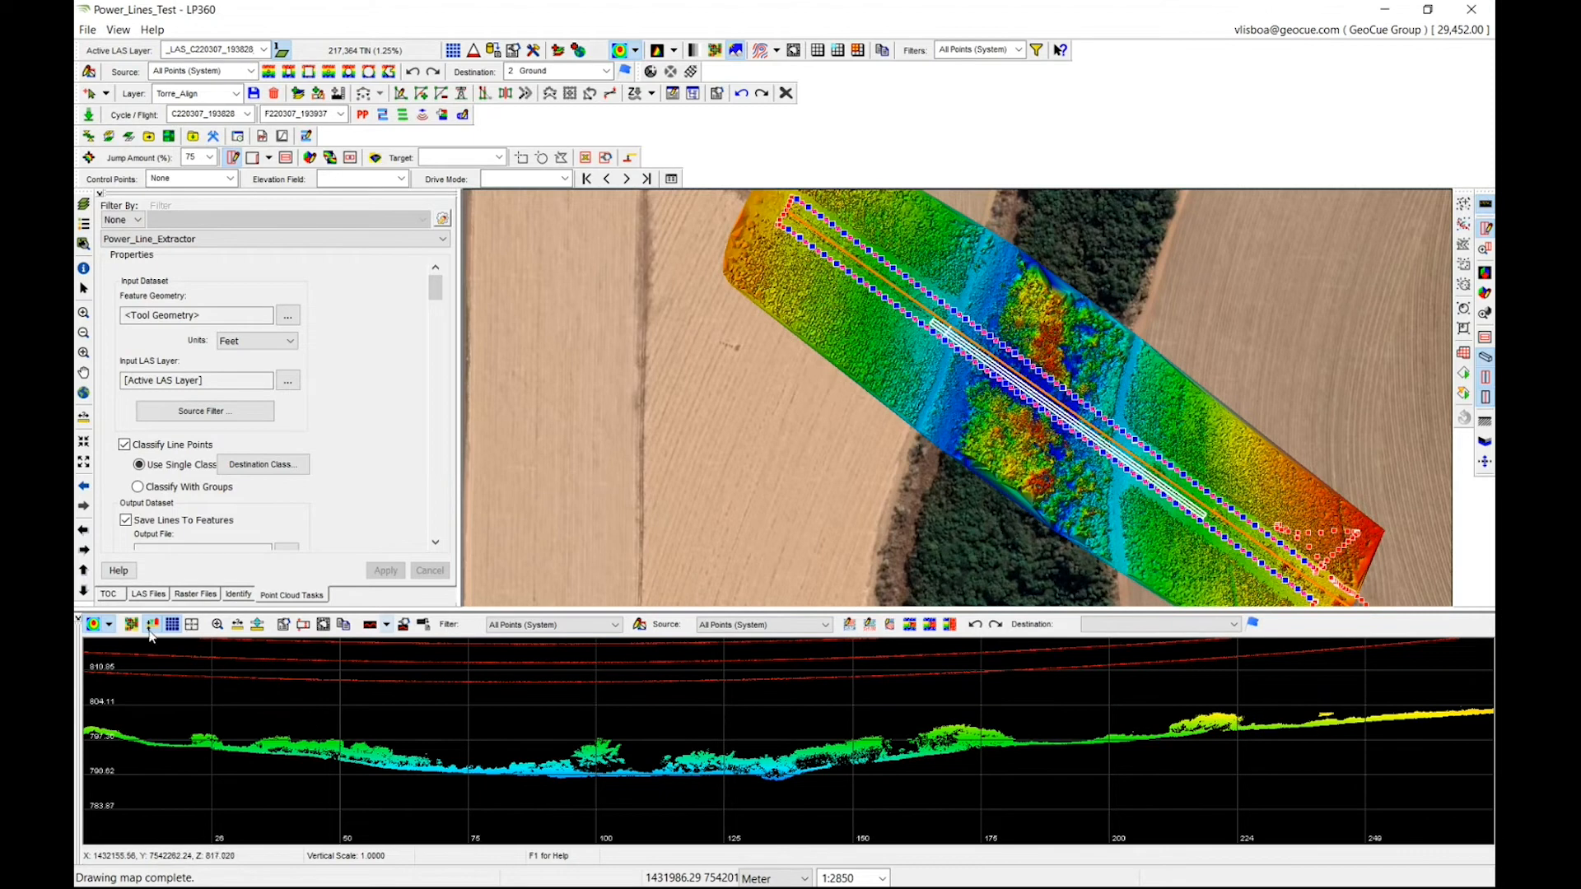
left_click(238, 624)
left_click(946, 673)
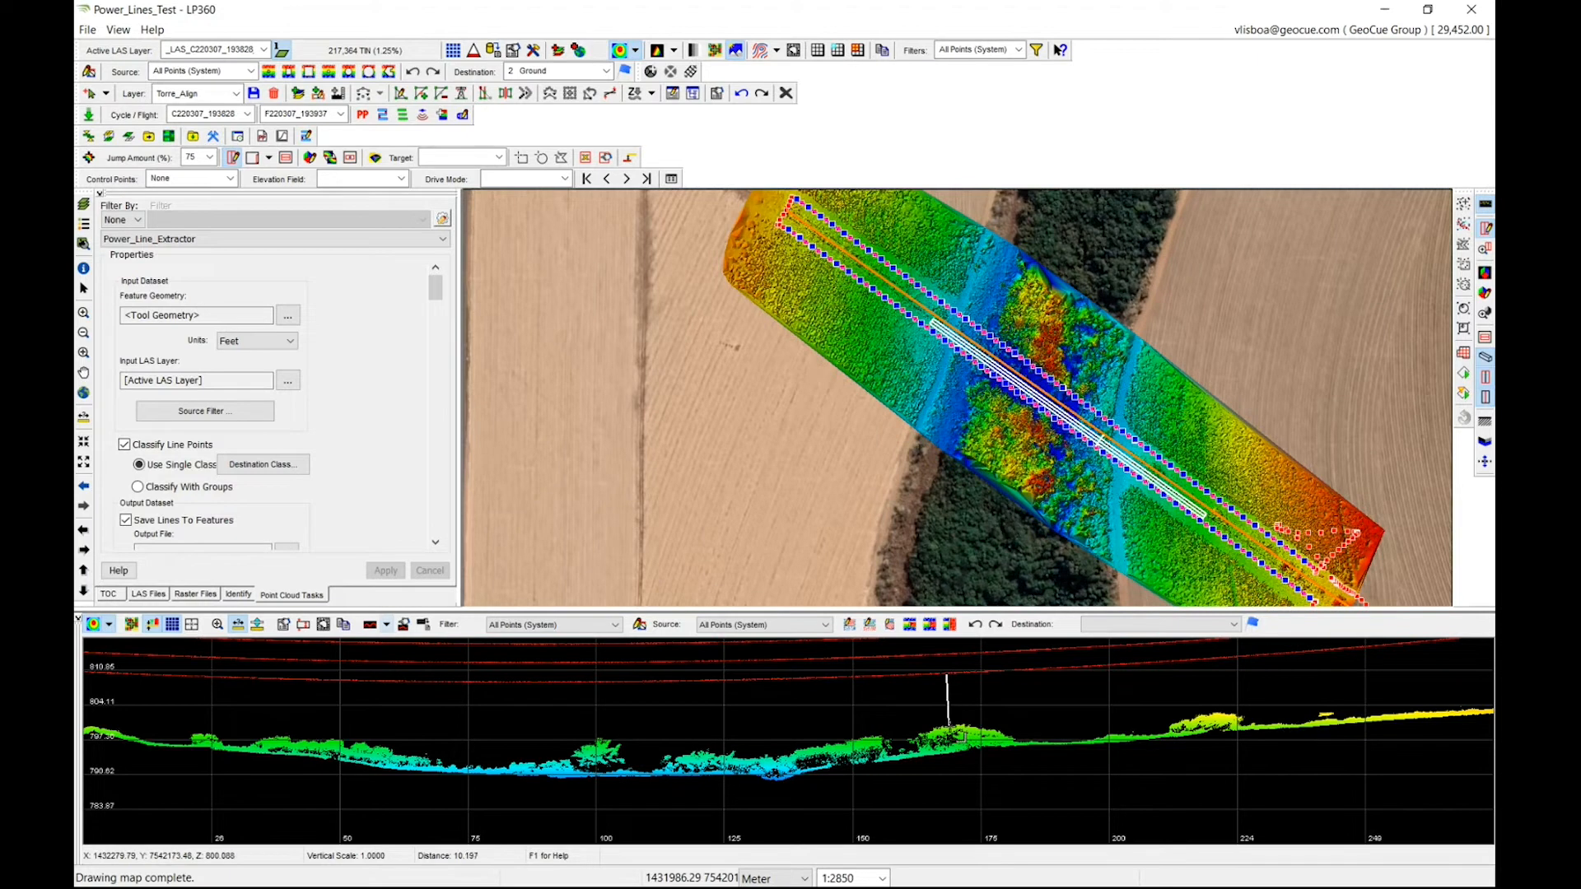
left_click_drag(949, 726, 955, 728)
left_click(218, 624)
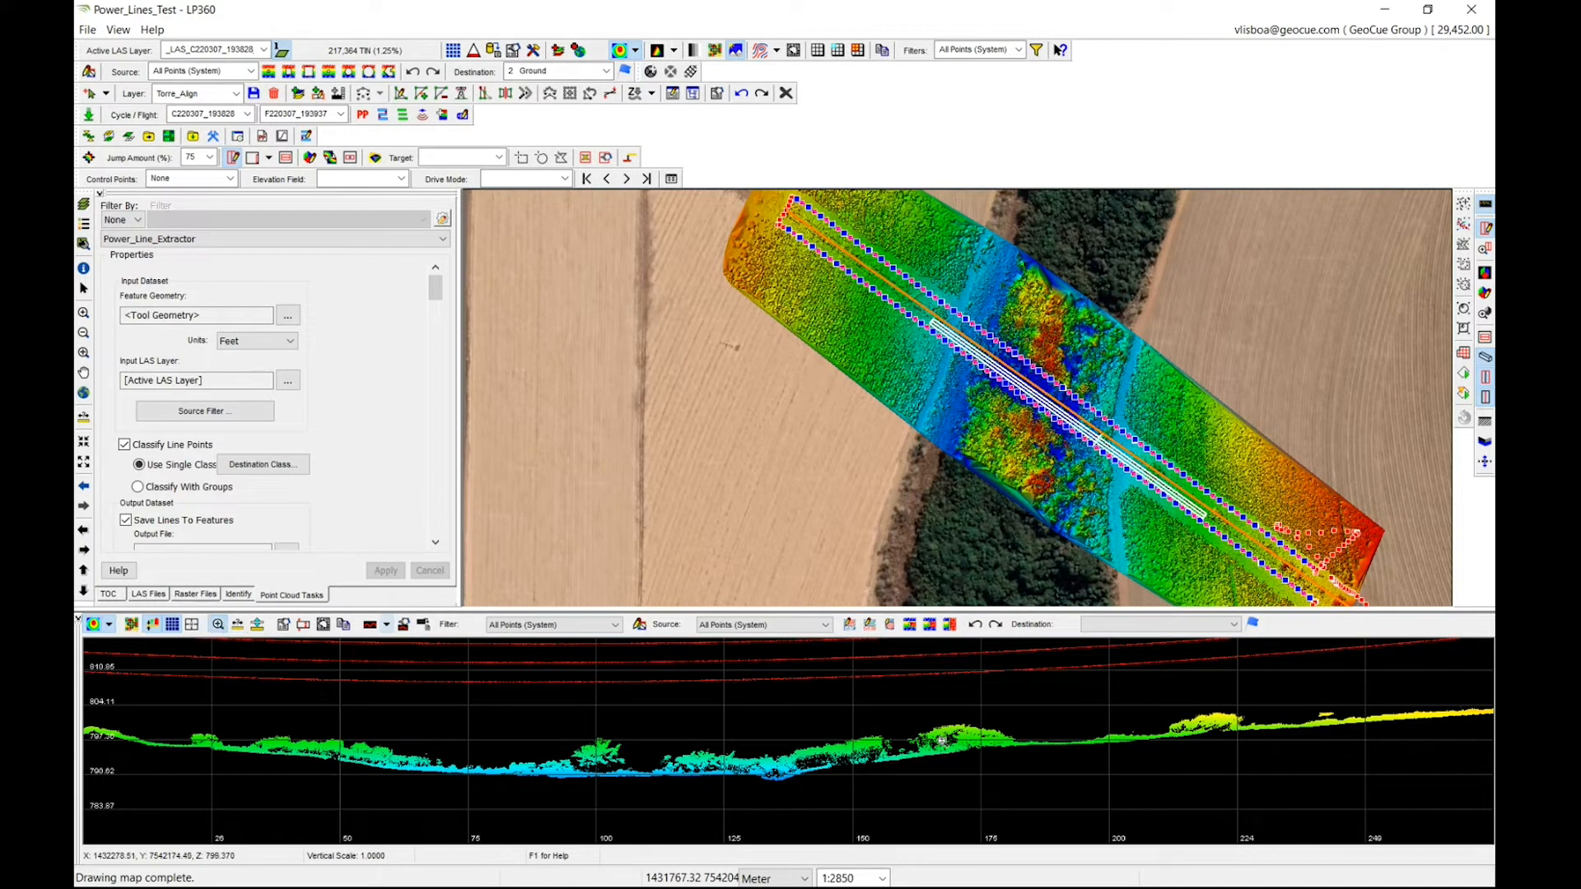
Step: Set the units of the Power_Line_Extractor task's input dataset to Meter
scroll(944, 742, "up", 5)
scroll(951, 749, "down", 3)
middle_click_drag(1039, 729, 988, 744)
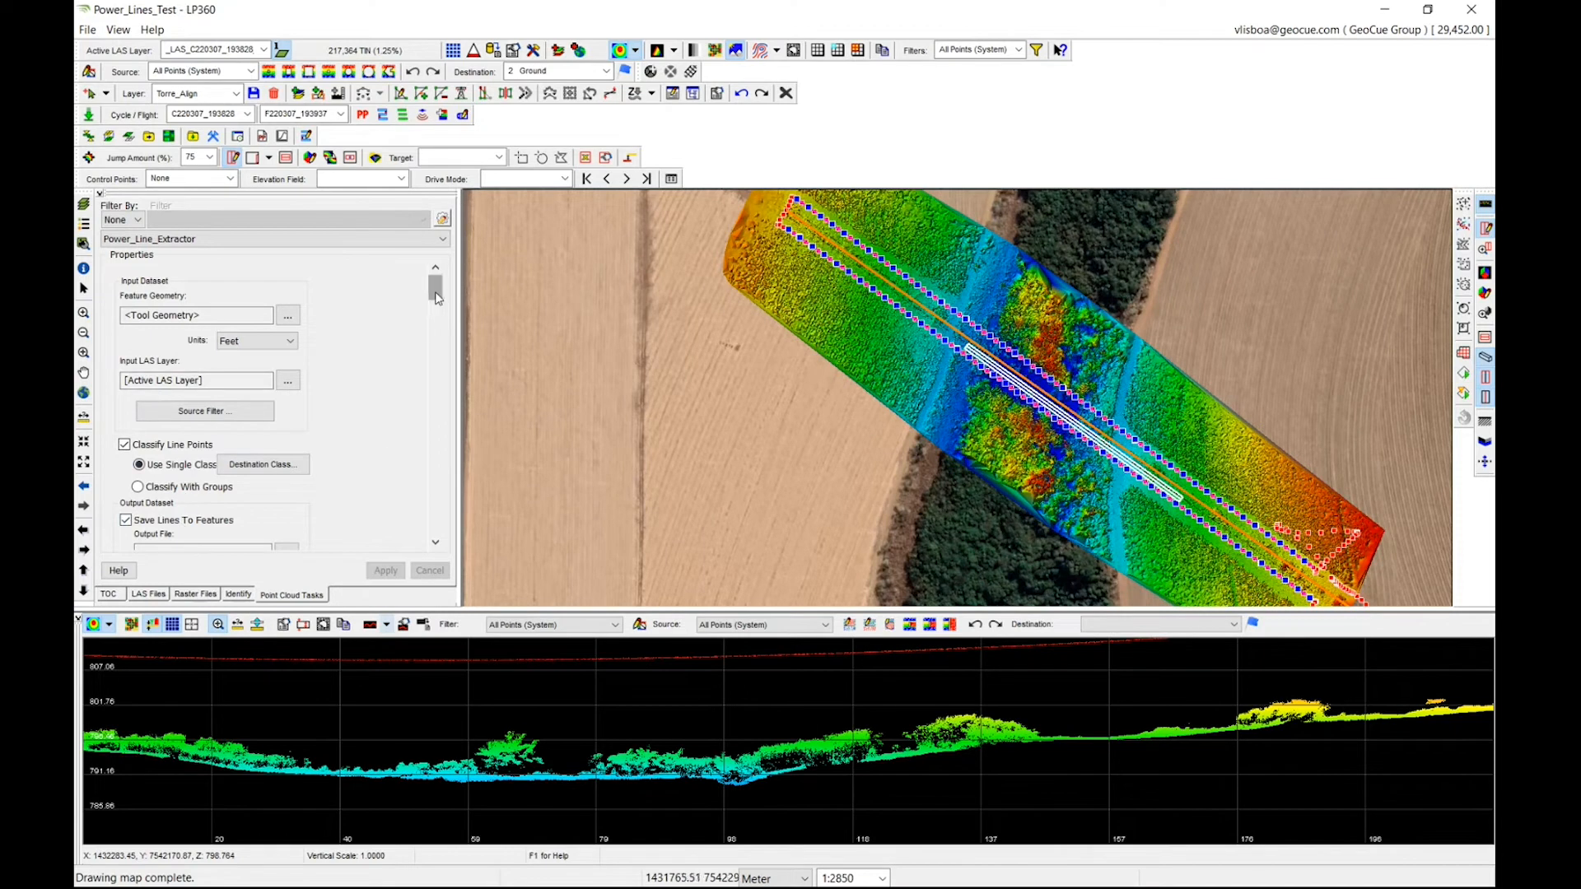
left_click_drag(431, 299, 434, 319)
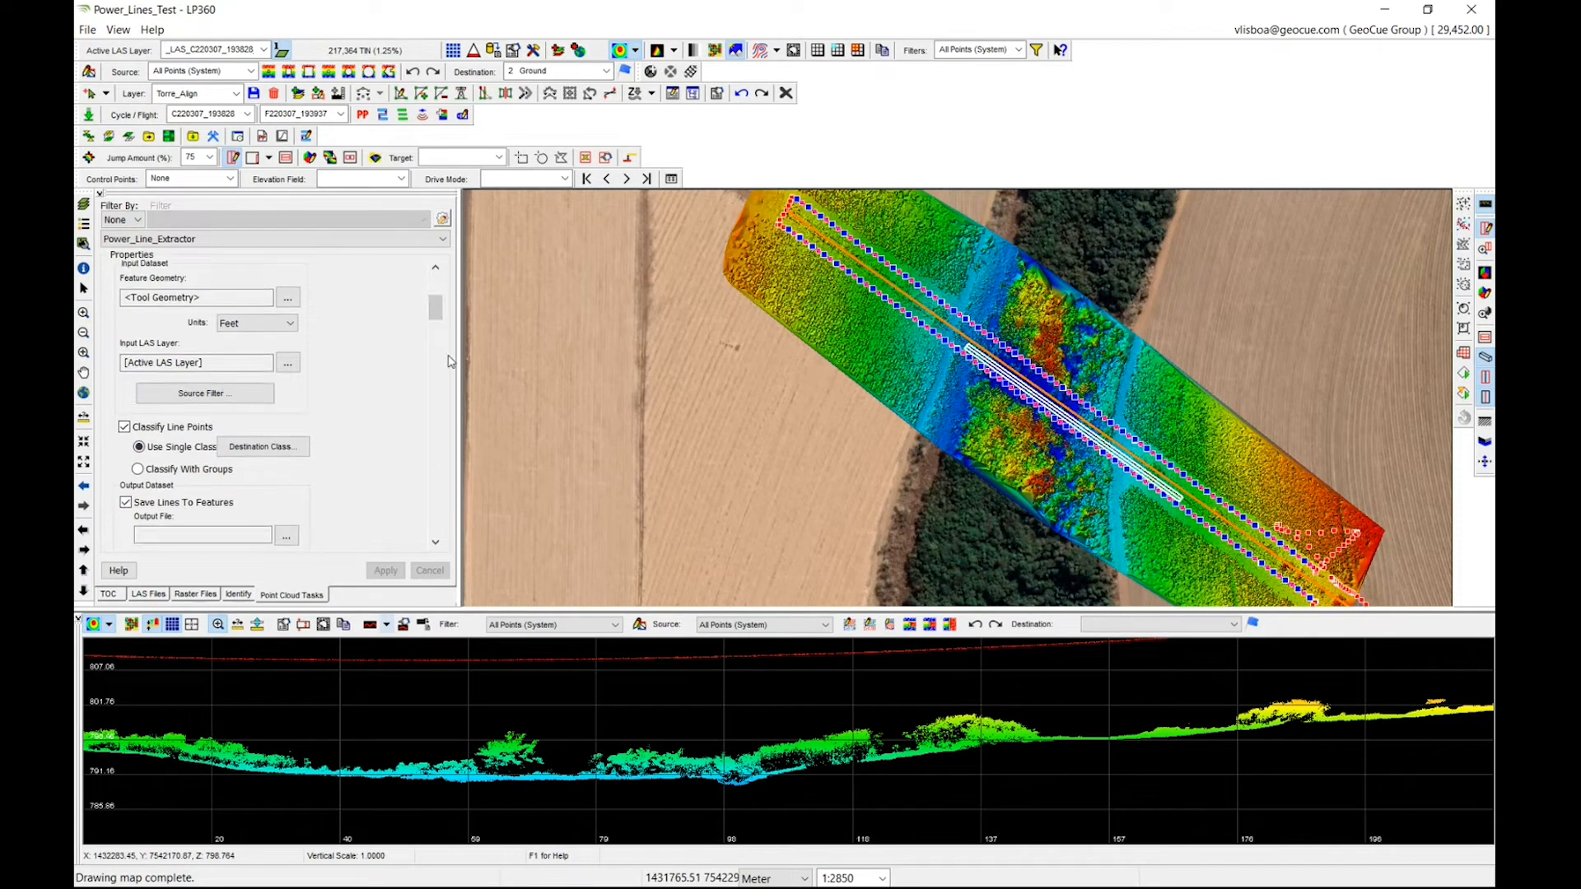
scroll(447, 375, "down", 1)
left_click_drag(439, 284, 443, 271)
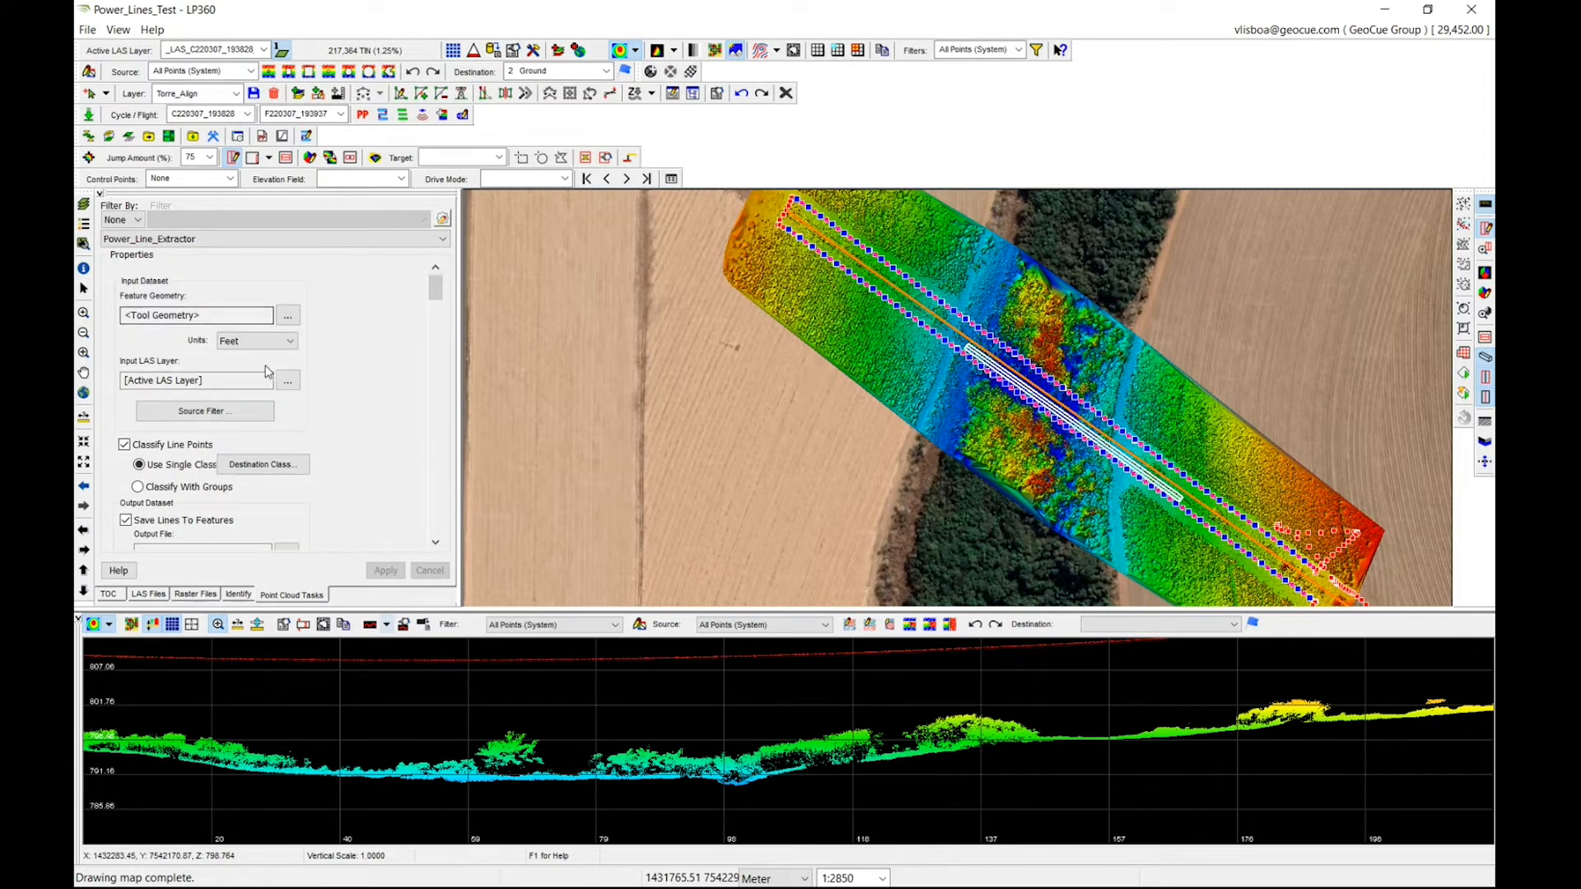
left_click(279, 344)
left_click(264, 367)
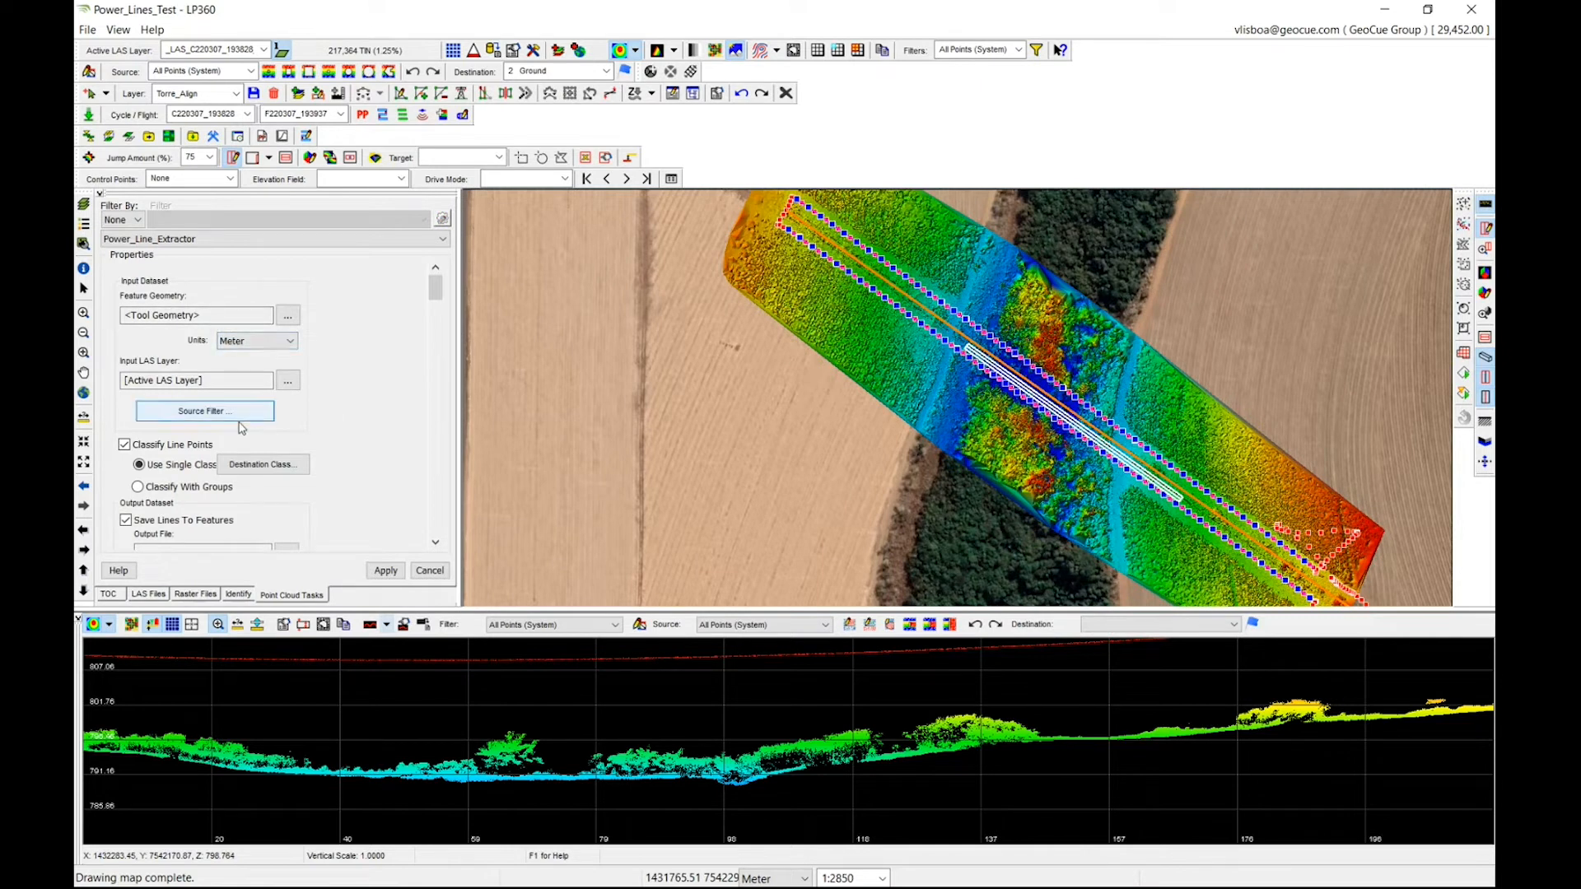
Step: Scan the point classes in the task's source filter and limit it to class 0, Created, never classified
left_click(206, 411)
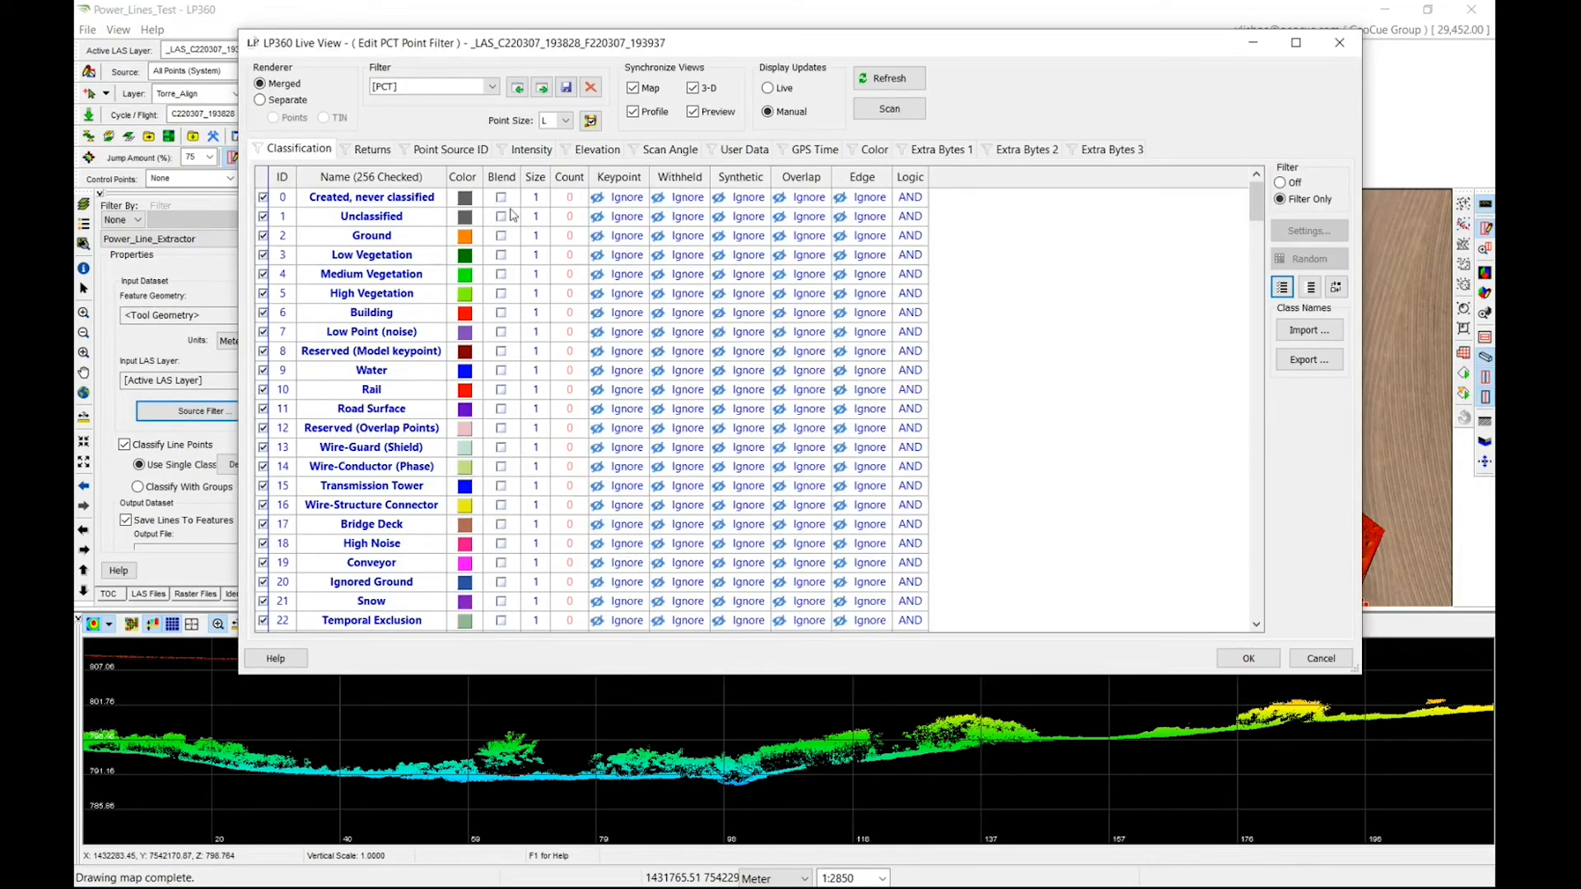
left_click(1311, 286)
left_click(891, 107)
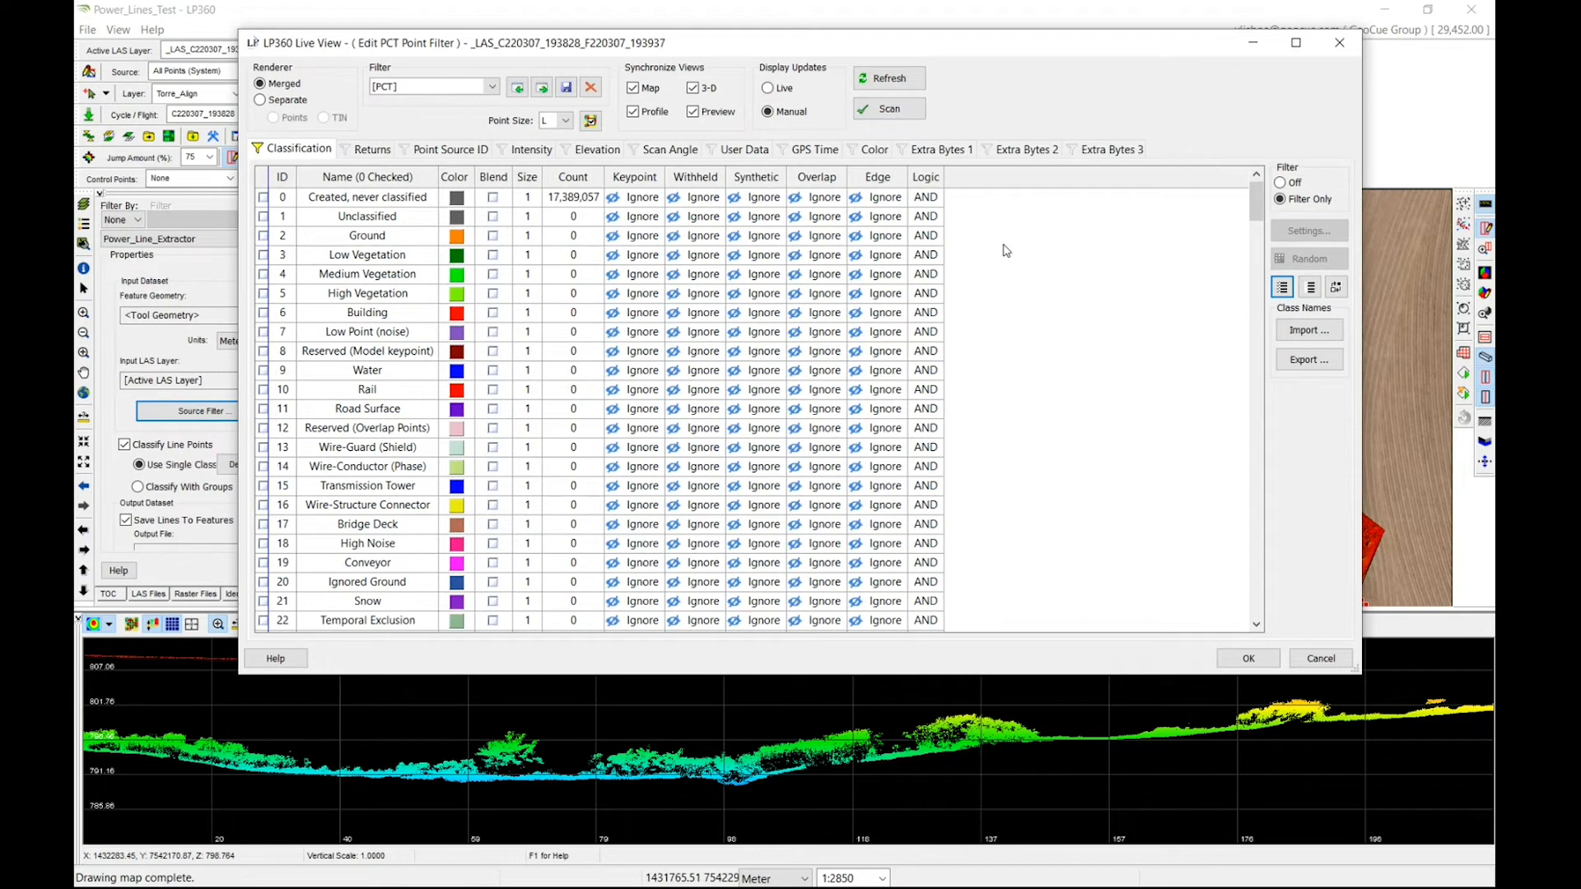
left_click(264, 200)
left_click(263, 197)
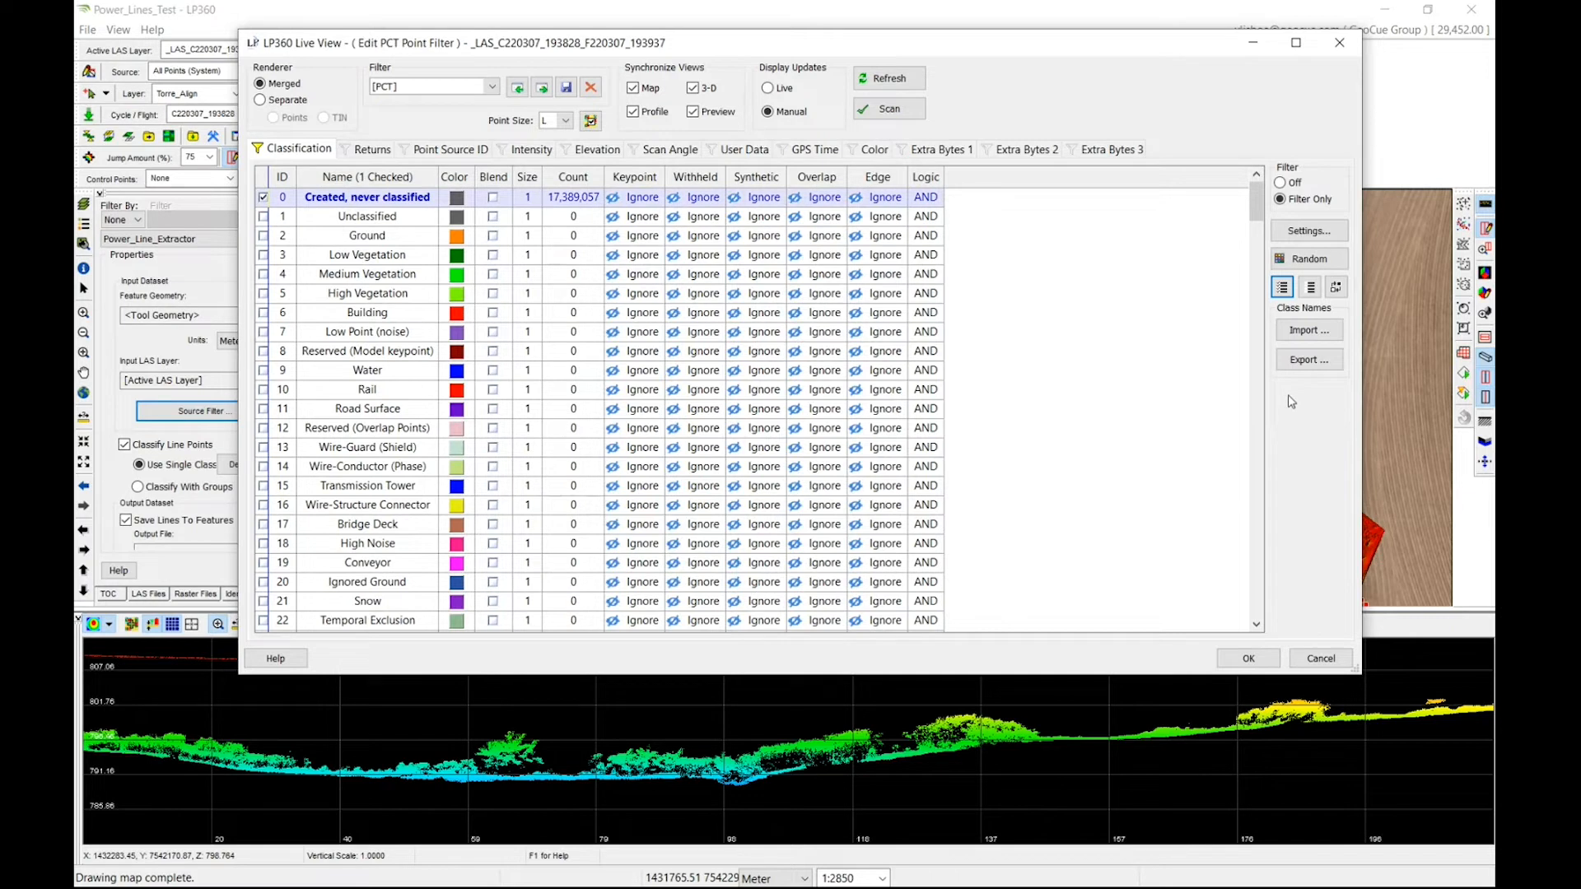
left_click(1247, 660)
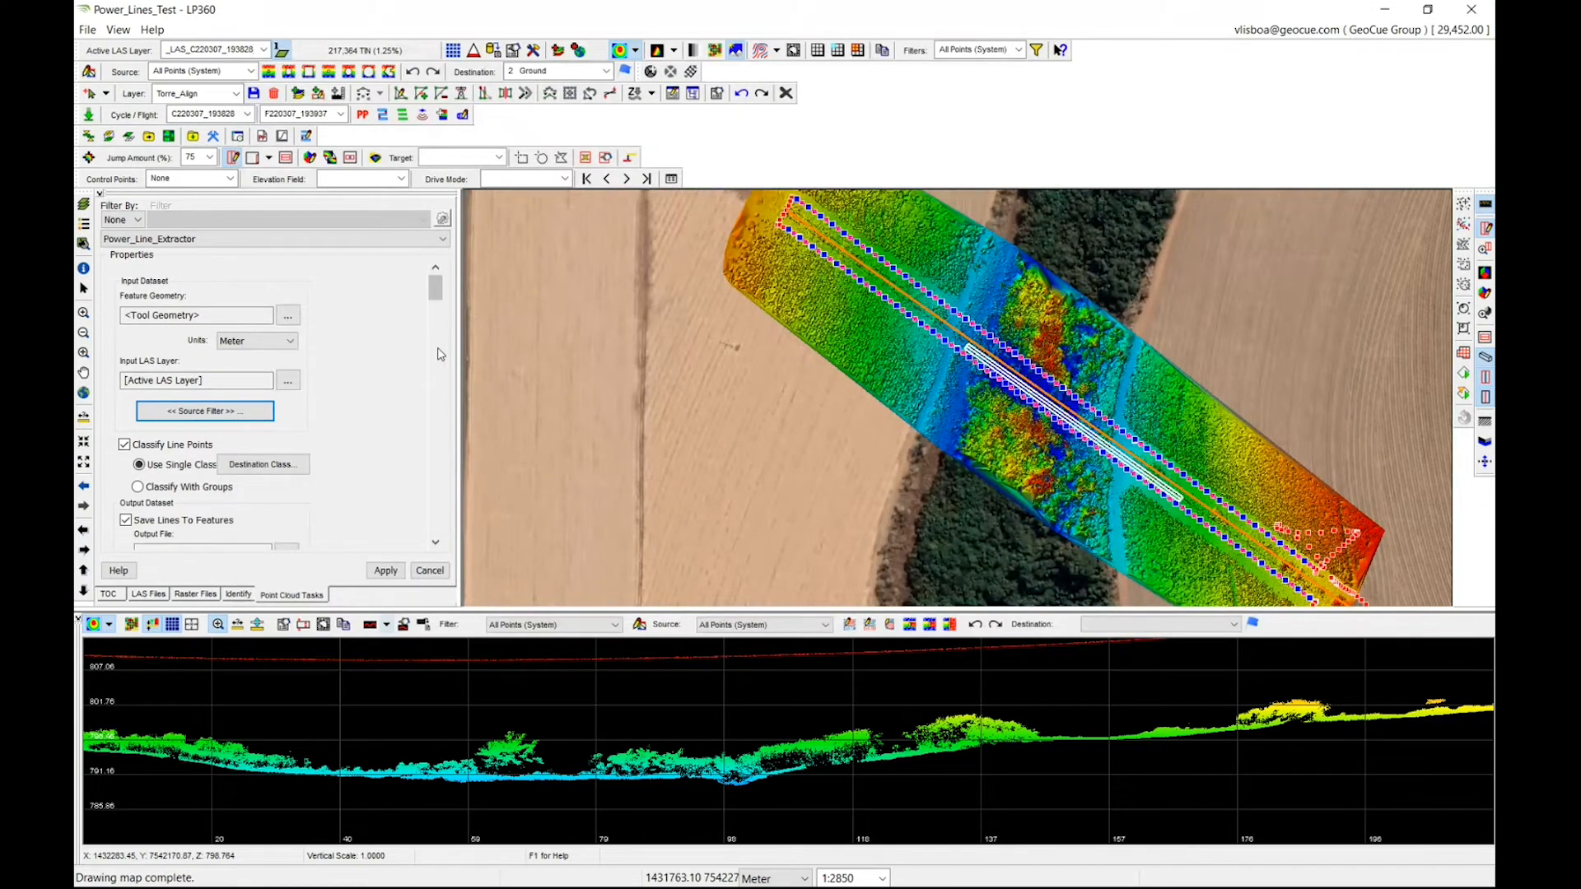
Step: Accept 14 Wire-Conductor (Phase) as the single destination class for line points, leaving all flags on Ignore
scroll(424, 375, "down", 1)
left_click(263, 407)
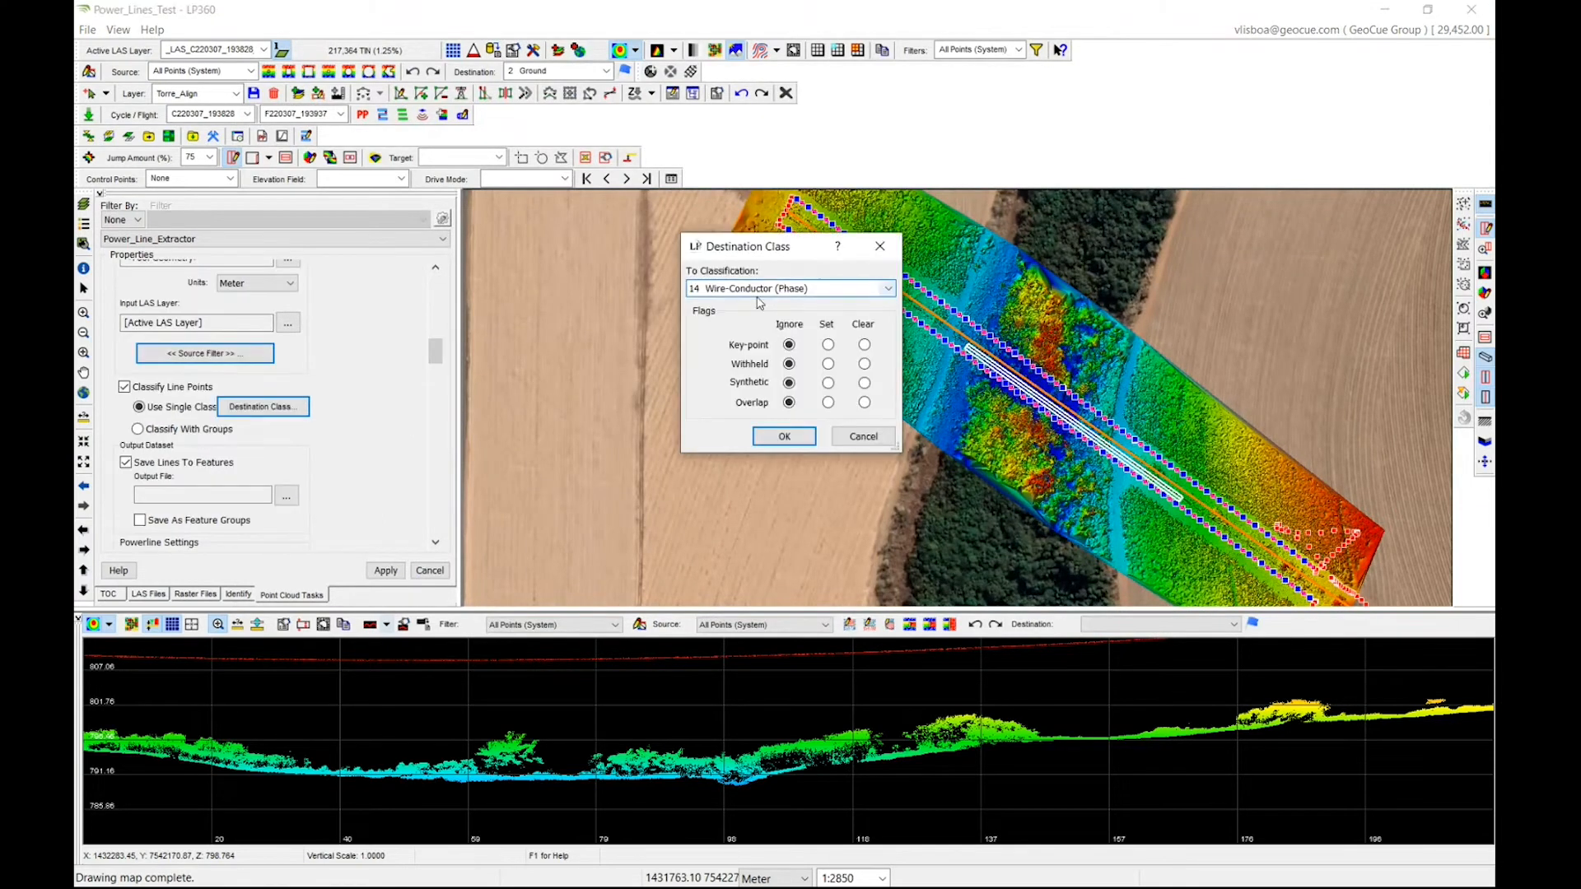
left_click(809, 437)
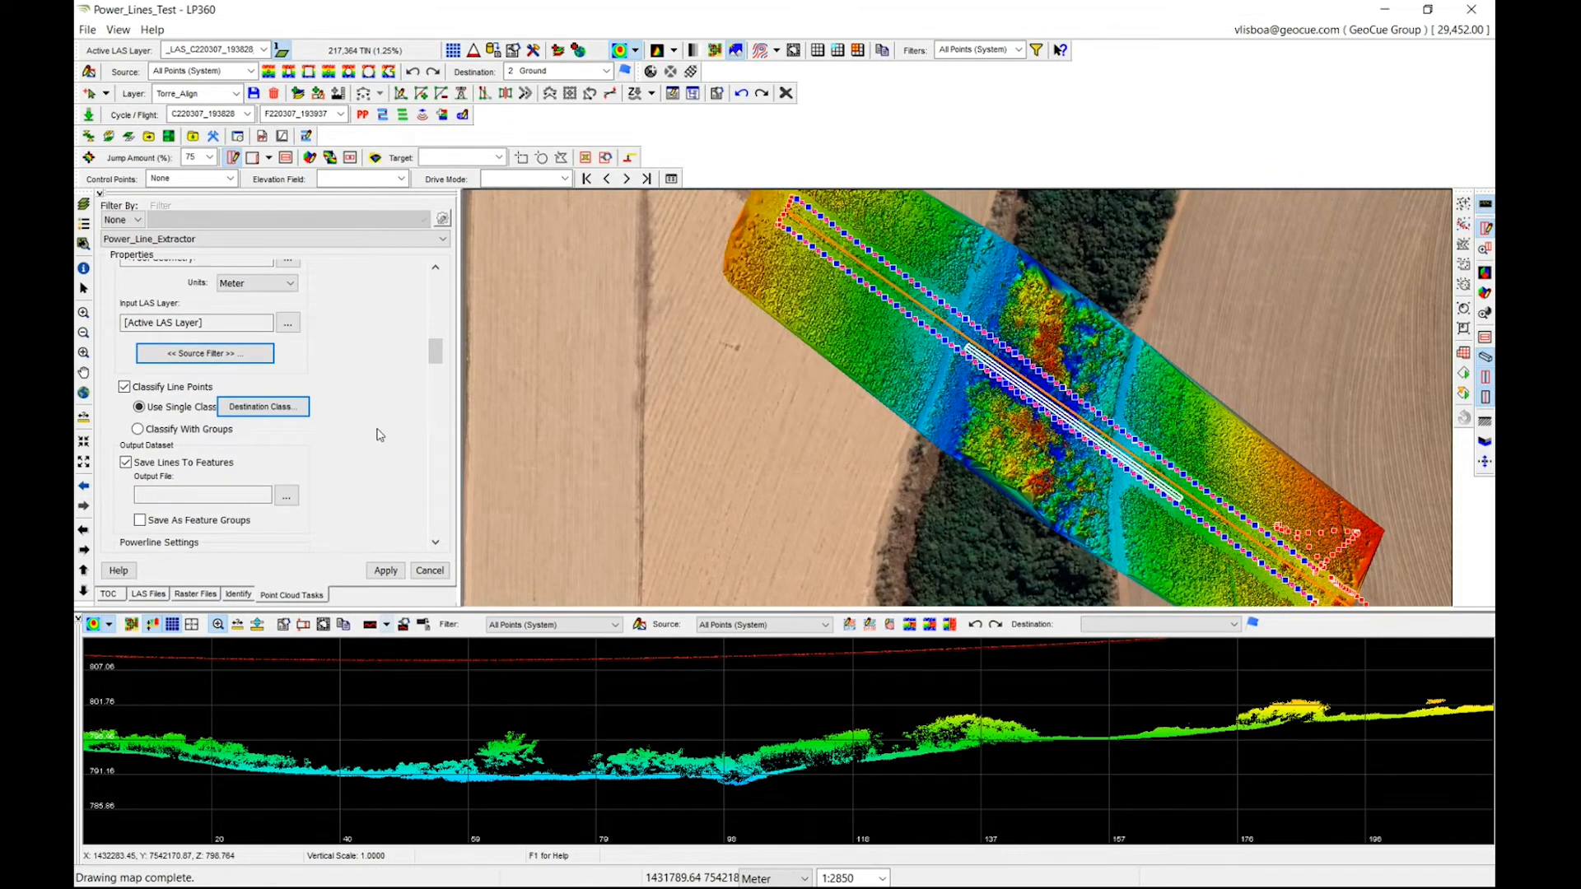
Step: Set the powerlines output file to PL_extractor.SHP in the project path, with Overwrite as the output mode
left_click(437, 544)
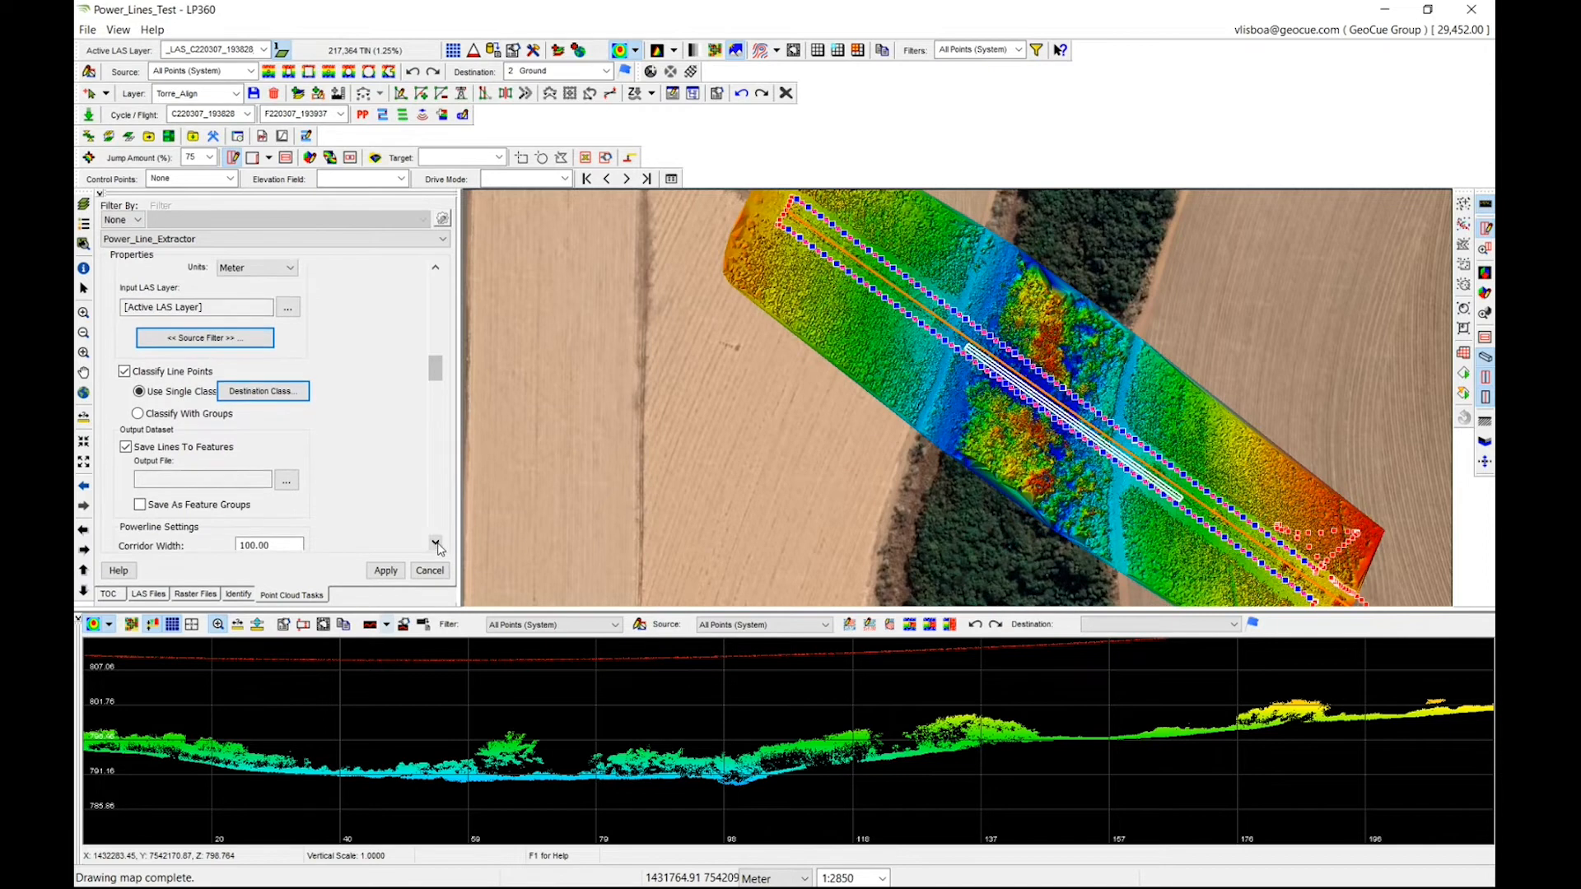
left_click(437, 544)
left_click(286, 465)
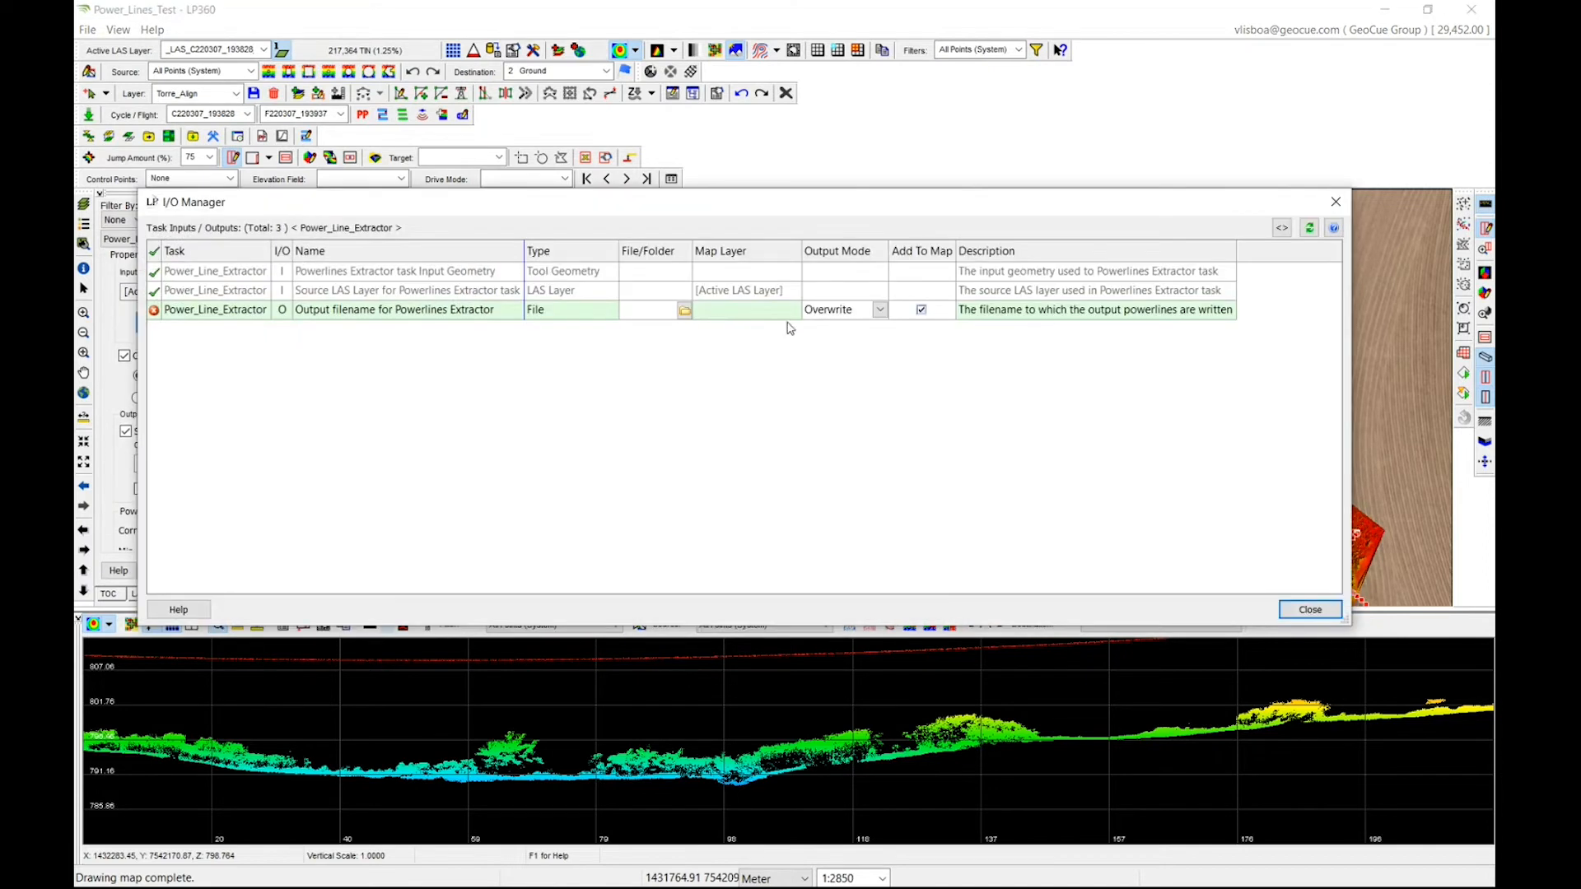
left_click(684, 310)
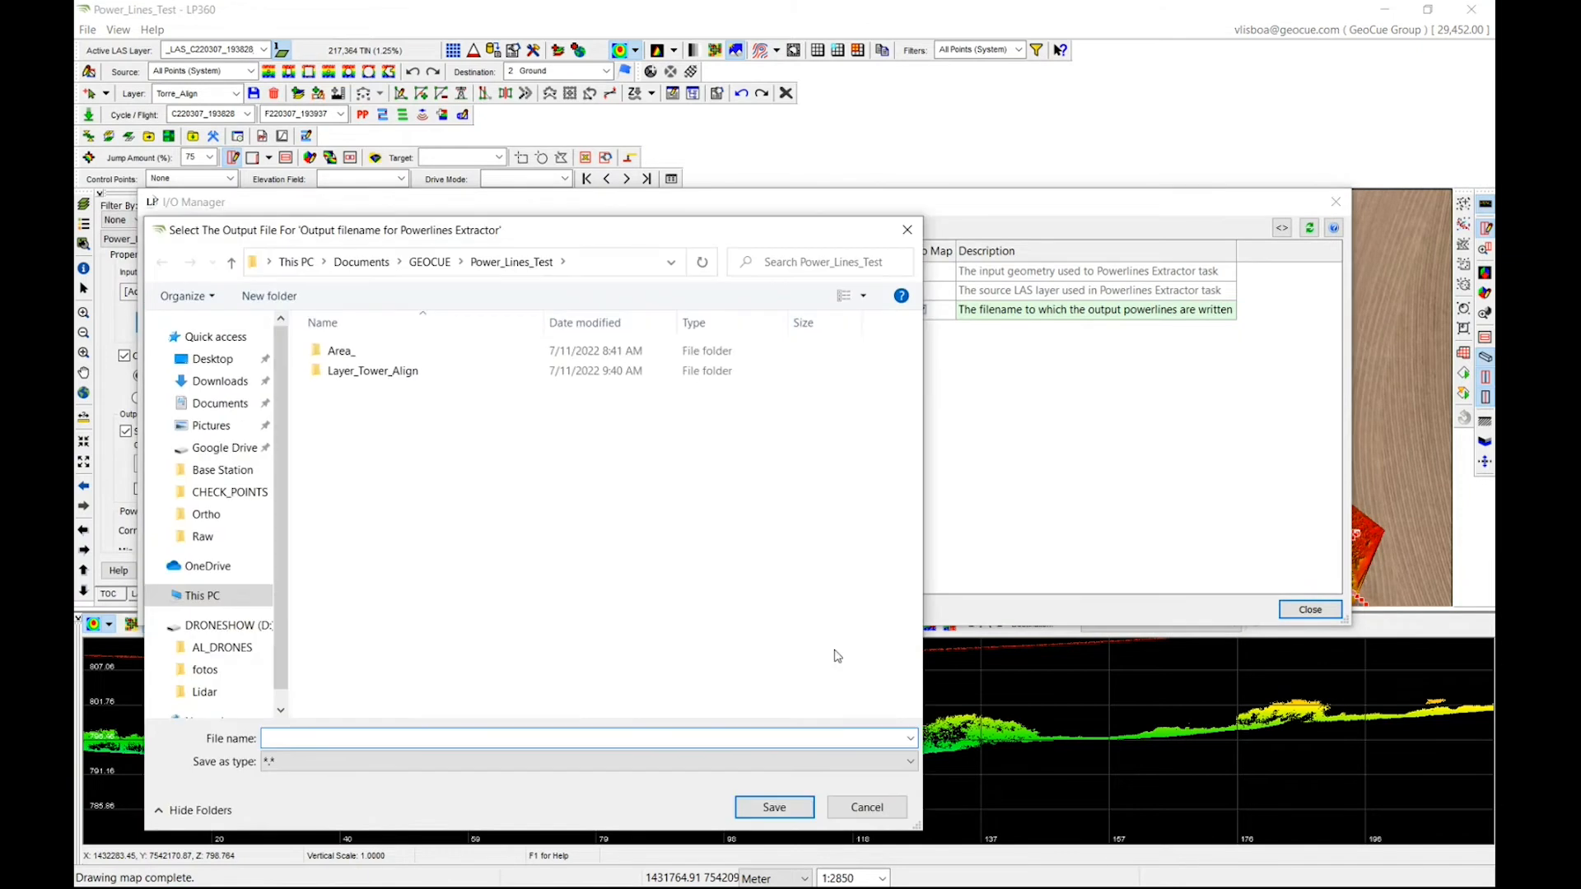
left_click(866, 806)
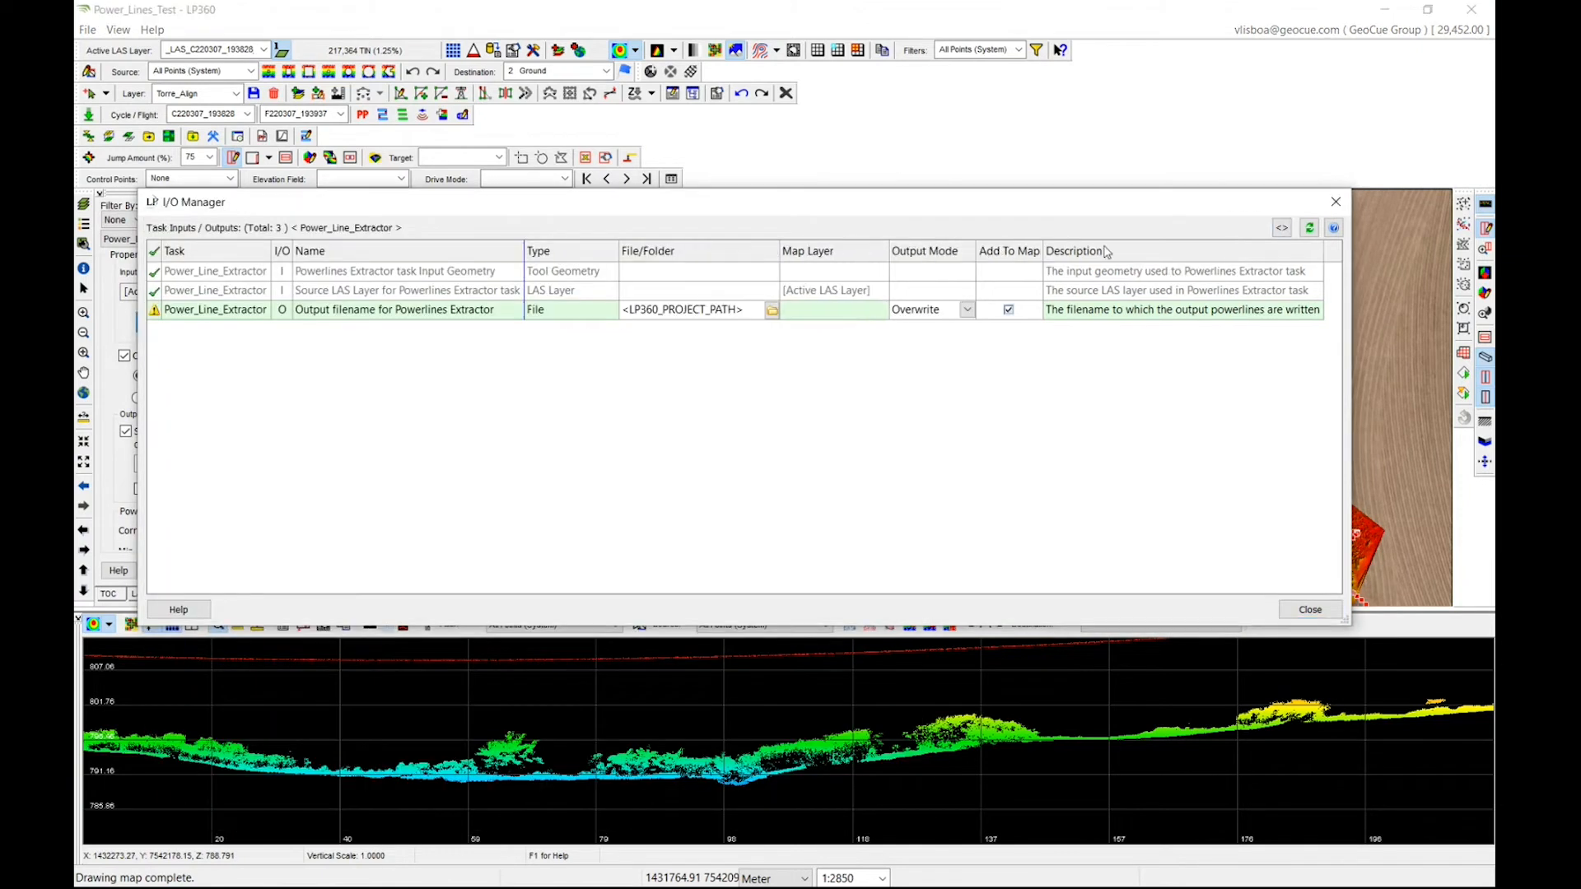
left_click(755, 309)
type("\\Po")
type("L")
type("_extra")
type("ctor")
key("Return")
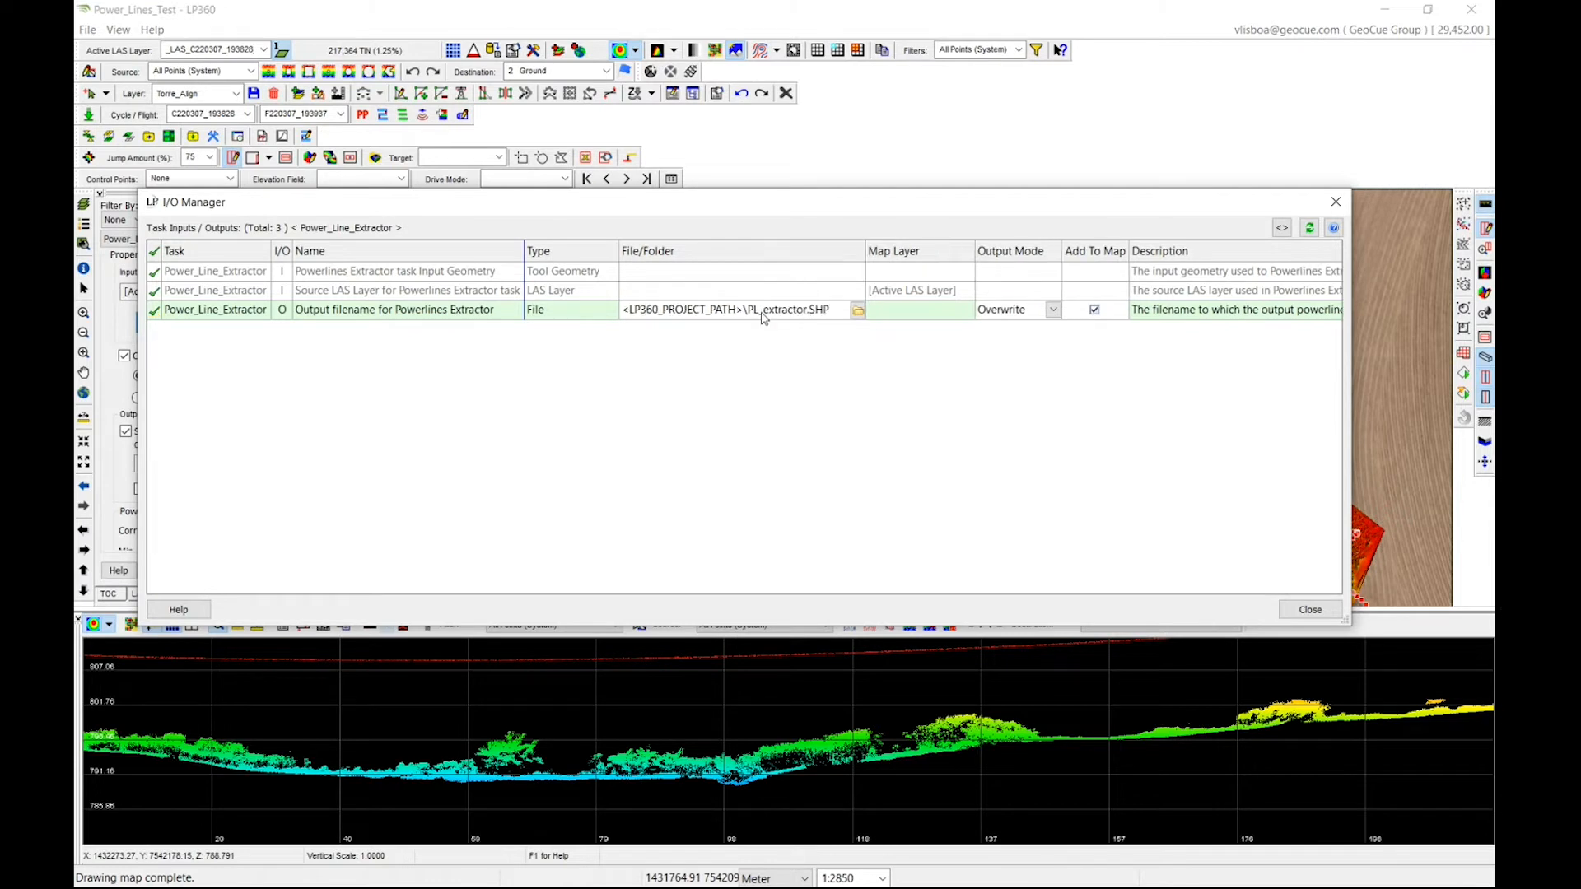
left_click(1053, 309)
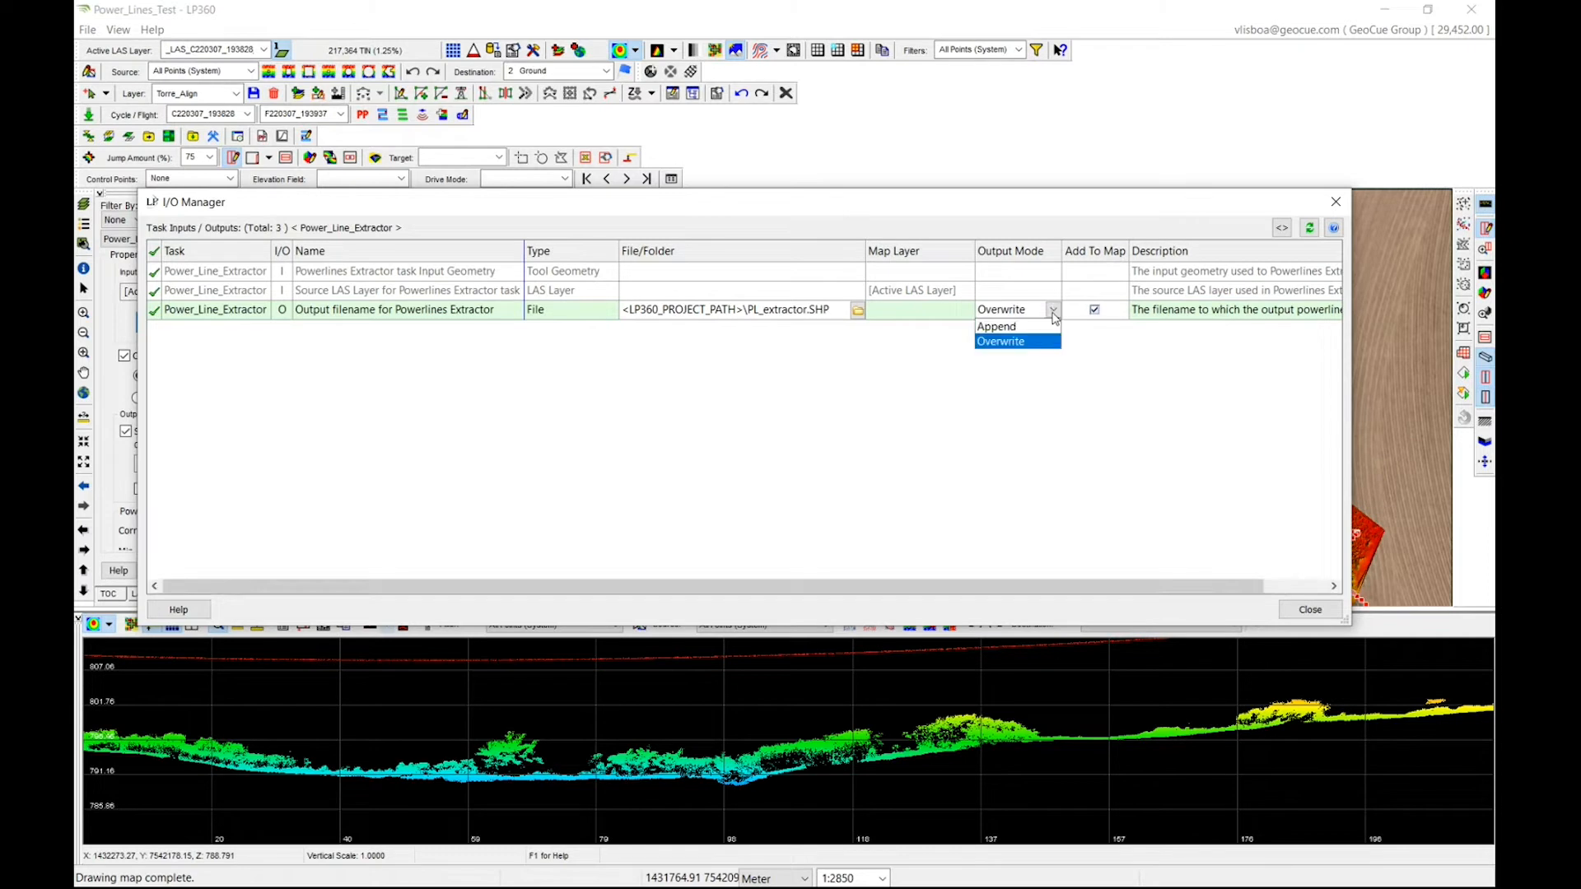
left_click(1103, 379)
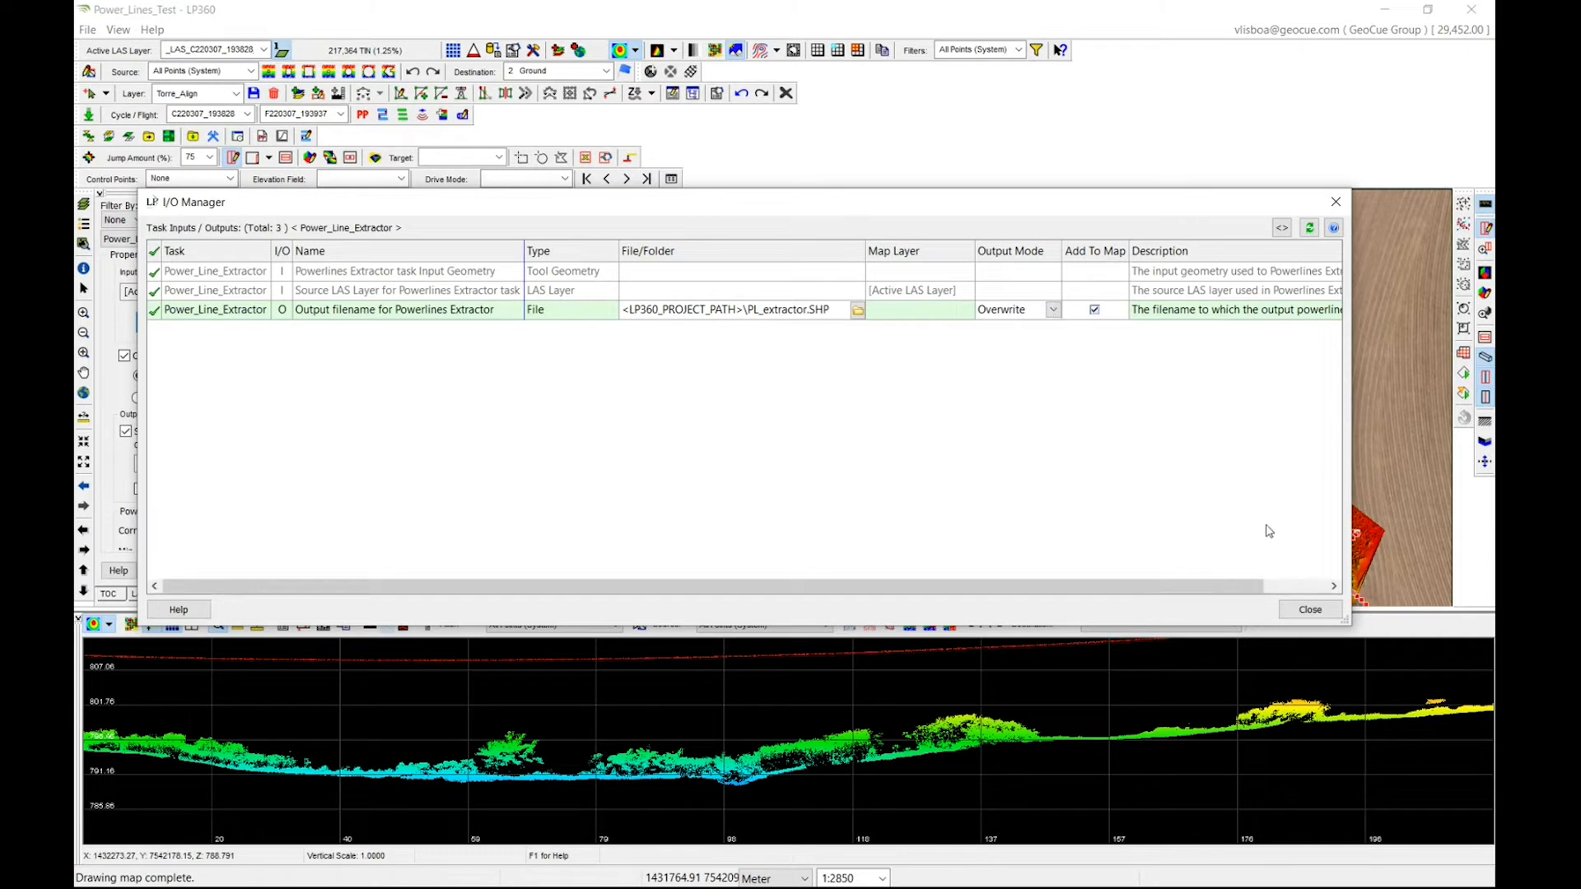
left_click(1310, 611)
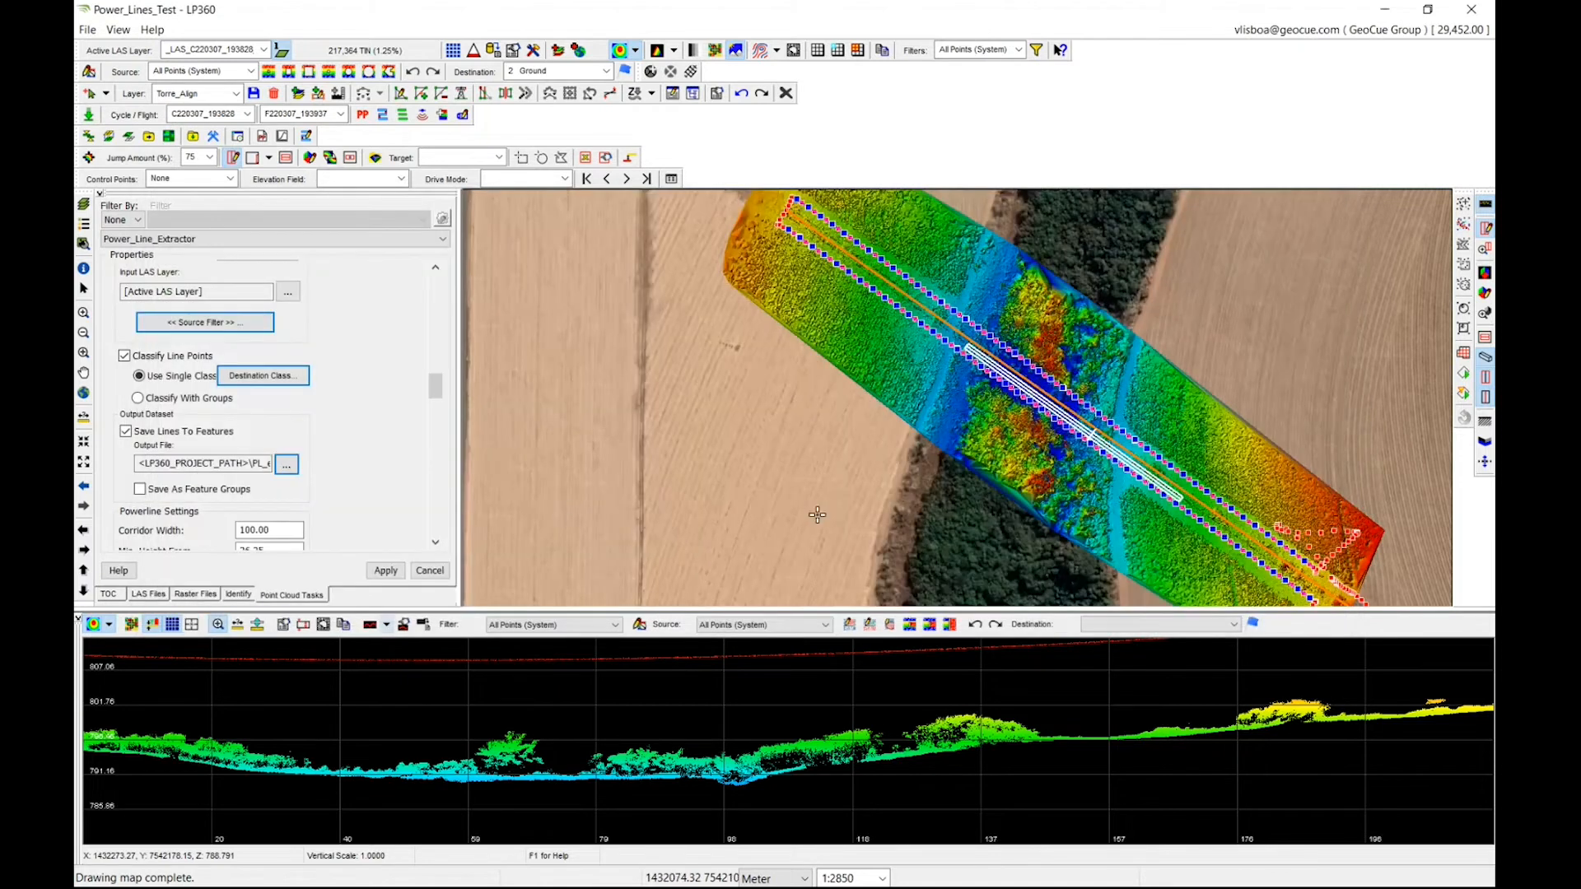
Step: Set the corridor width to 15 and the minimum height to 8 in the powerline settings
left_click(436, 541)
left_click(436, 544)
left_click(436, 544)
left_click(435, 543)
left_click(435, 543)
left_click(436, 543)
left_click(436, 543)
left_click(435, 543)
left_click(435, 543)
left_click(436, 543)
left_click(436, 543)
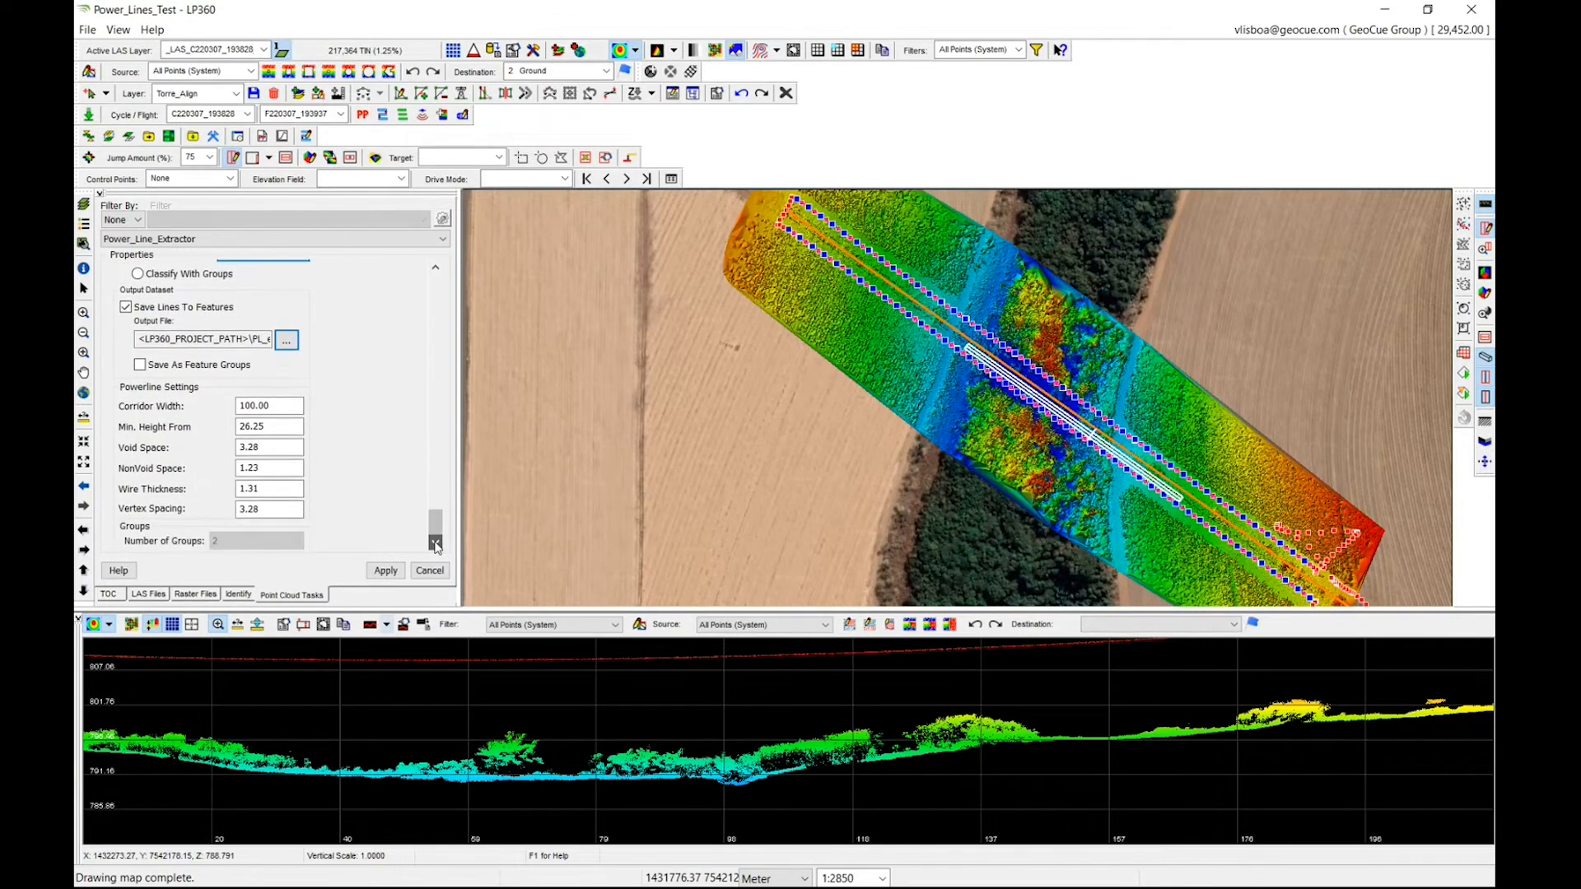
left_click(436, 543)
left_click(435, 544)
left_click(435, 543)
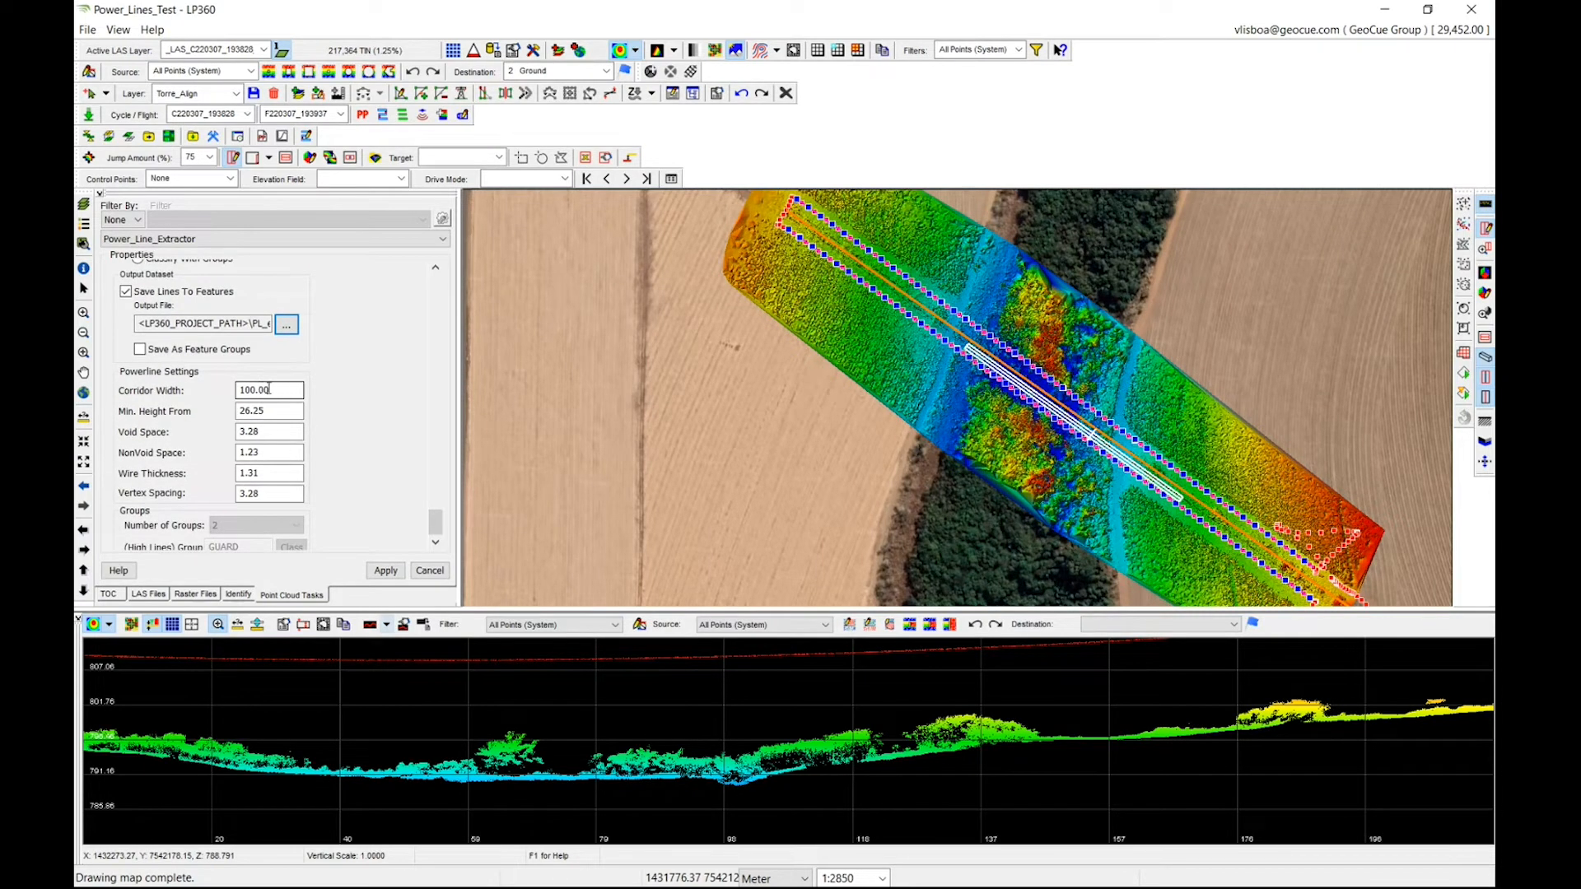
left_click_drag(267, 390, 181, 403)
left_click_drag(275, 390, 158, 385)
type("15")
key("Tab")
type("8")
Step: Set the void space to 1.0 in the powerline settings
left_click(284, 432)
left_click_drag(267, 430, 176, 436)
type("1")
left_click(274, 451)
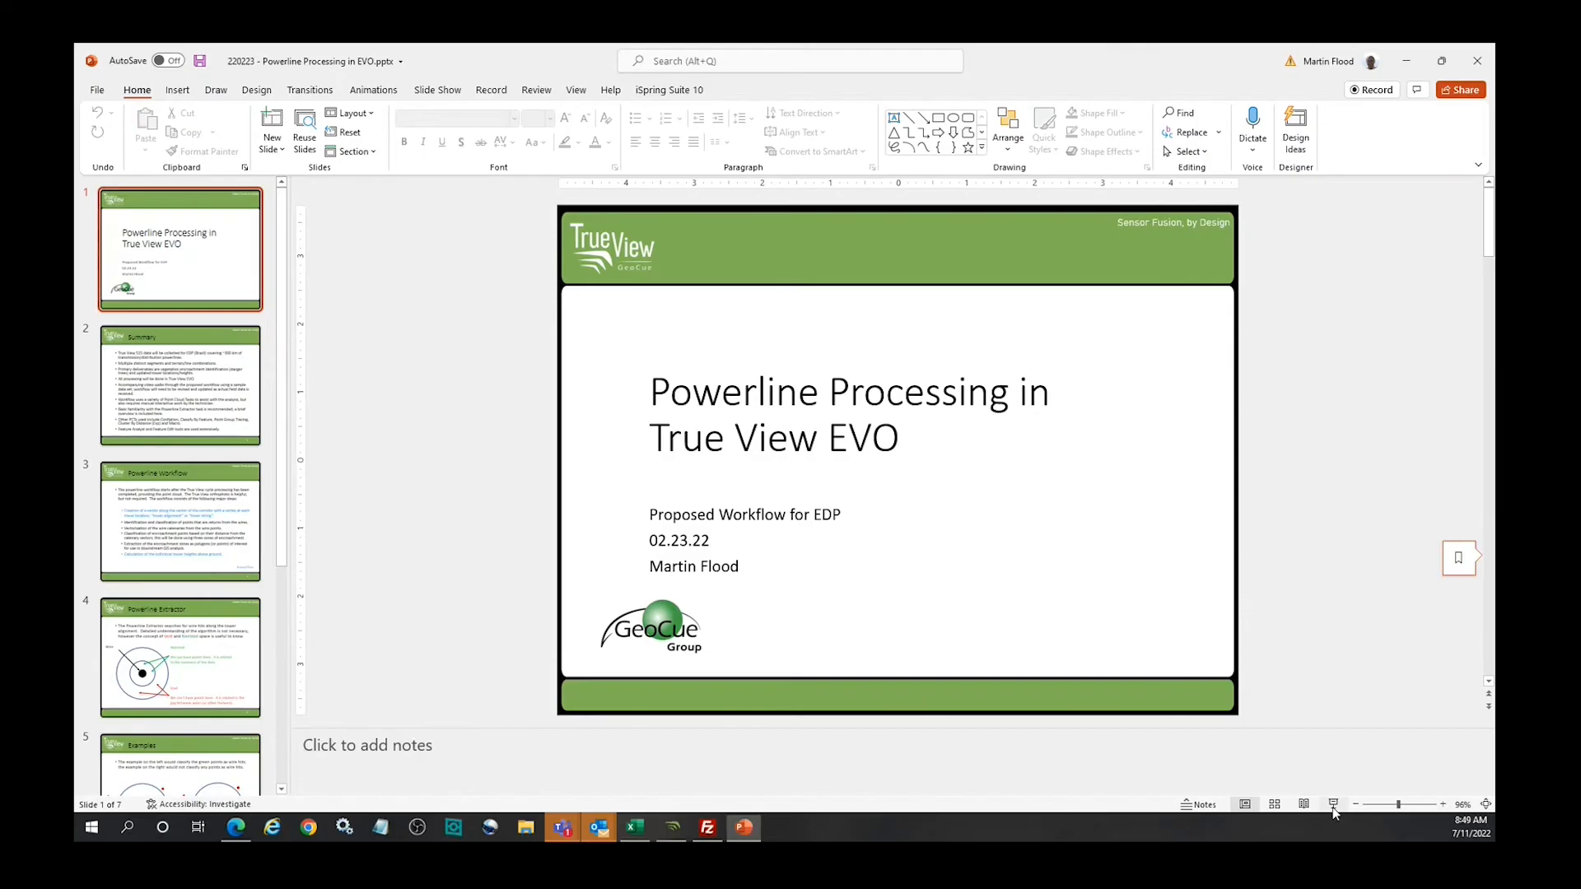
Step: Present the Powerline Processing in True View EVO slides in PowerPoint and examine the Void and NonVoid diagram on the Powerline Extractor slide
left_click(1332, 806)
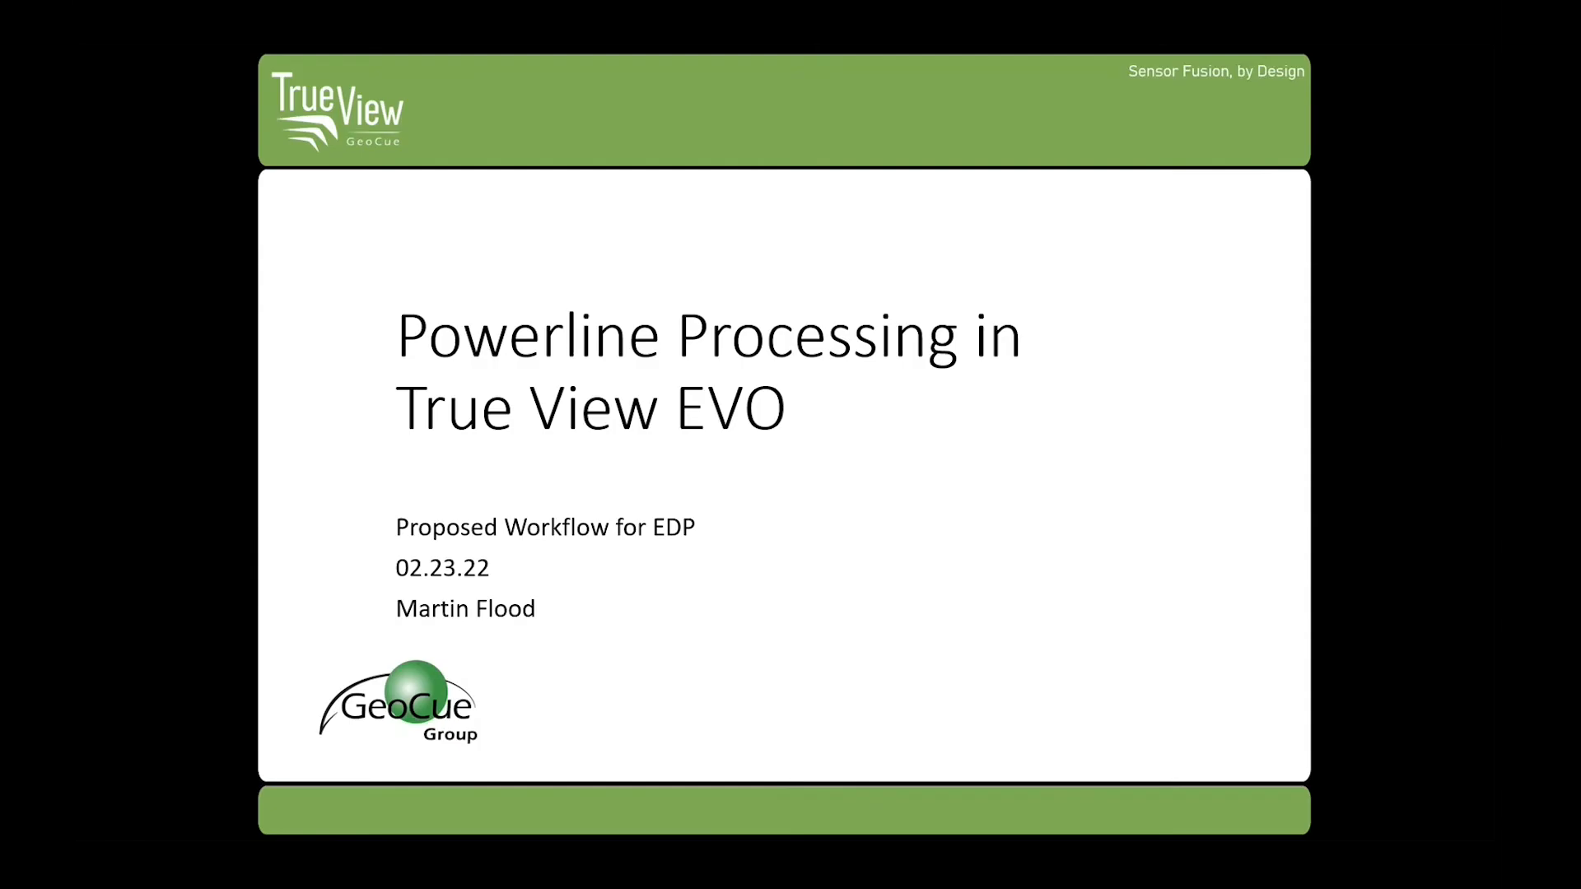
left_click(898, 332)
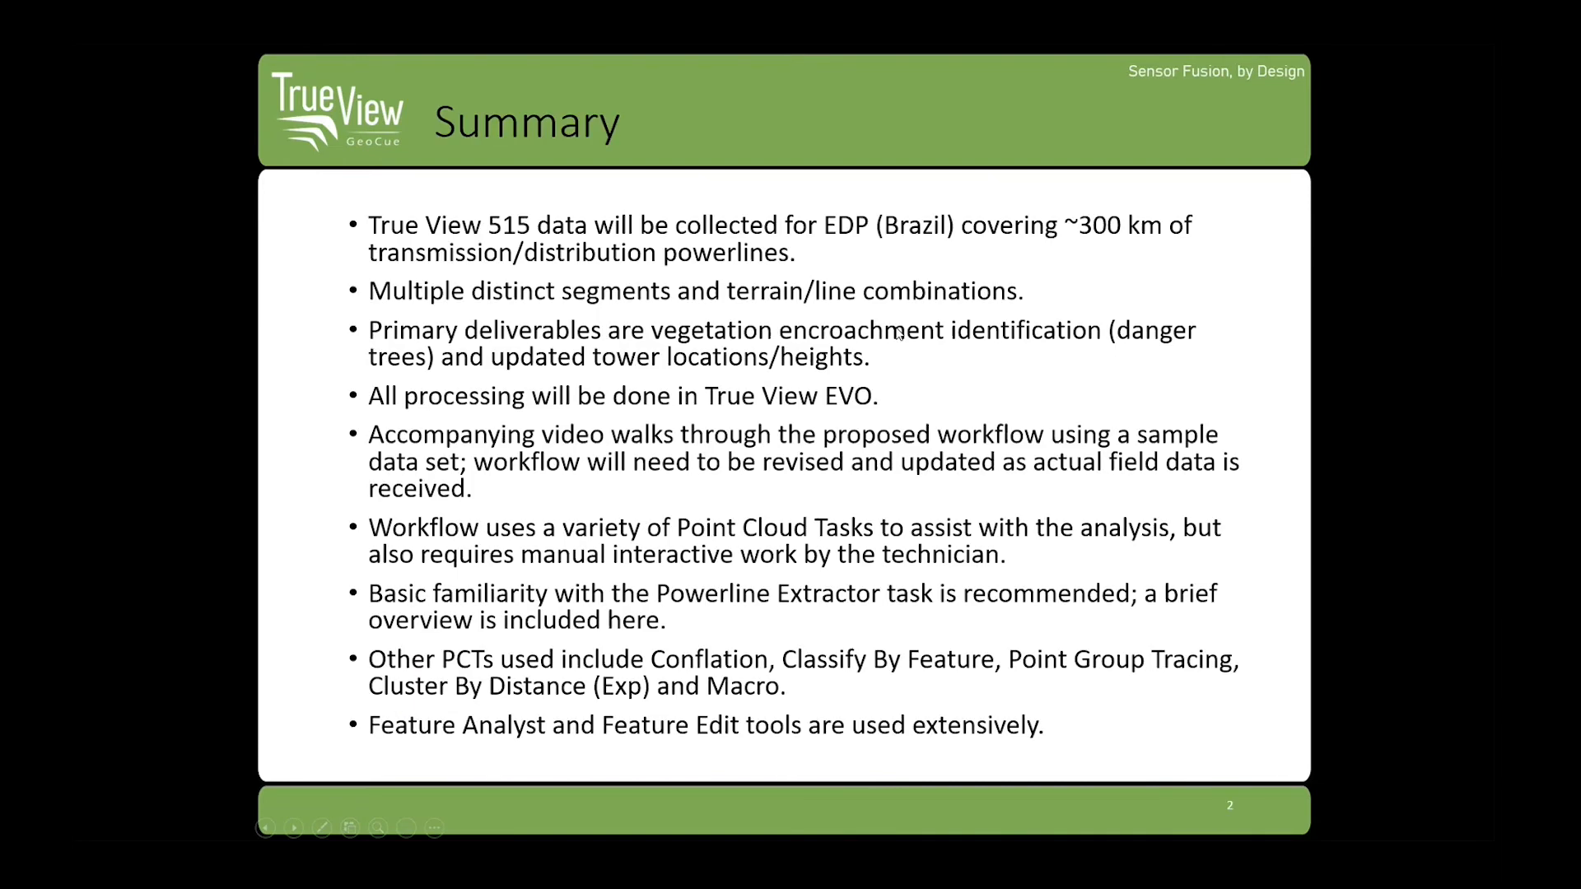
left_click(898, 332)
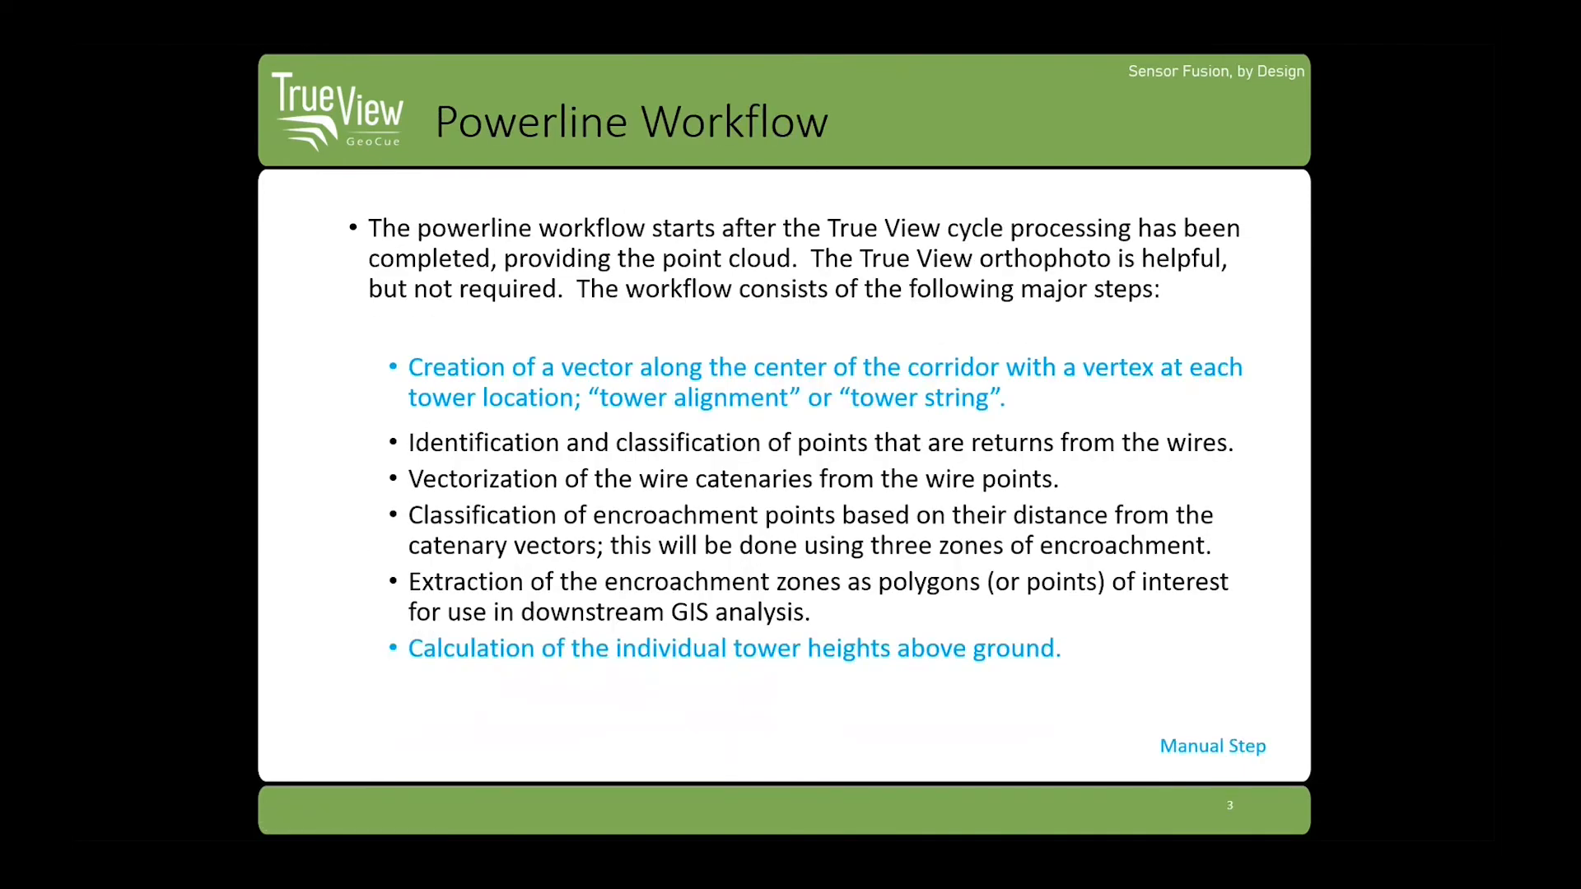
key("Left")
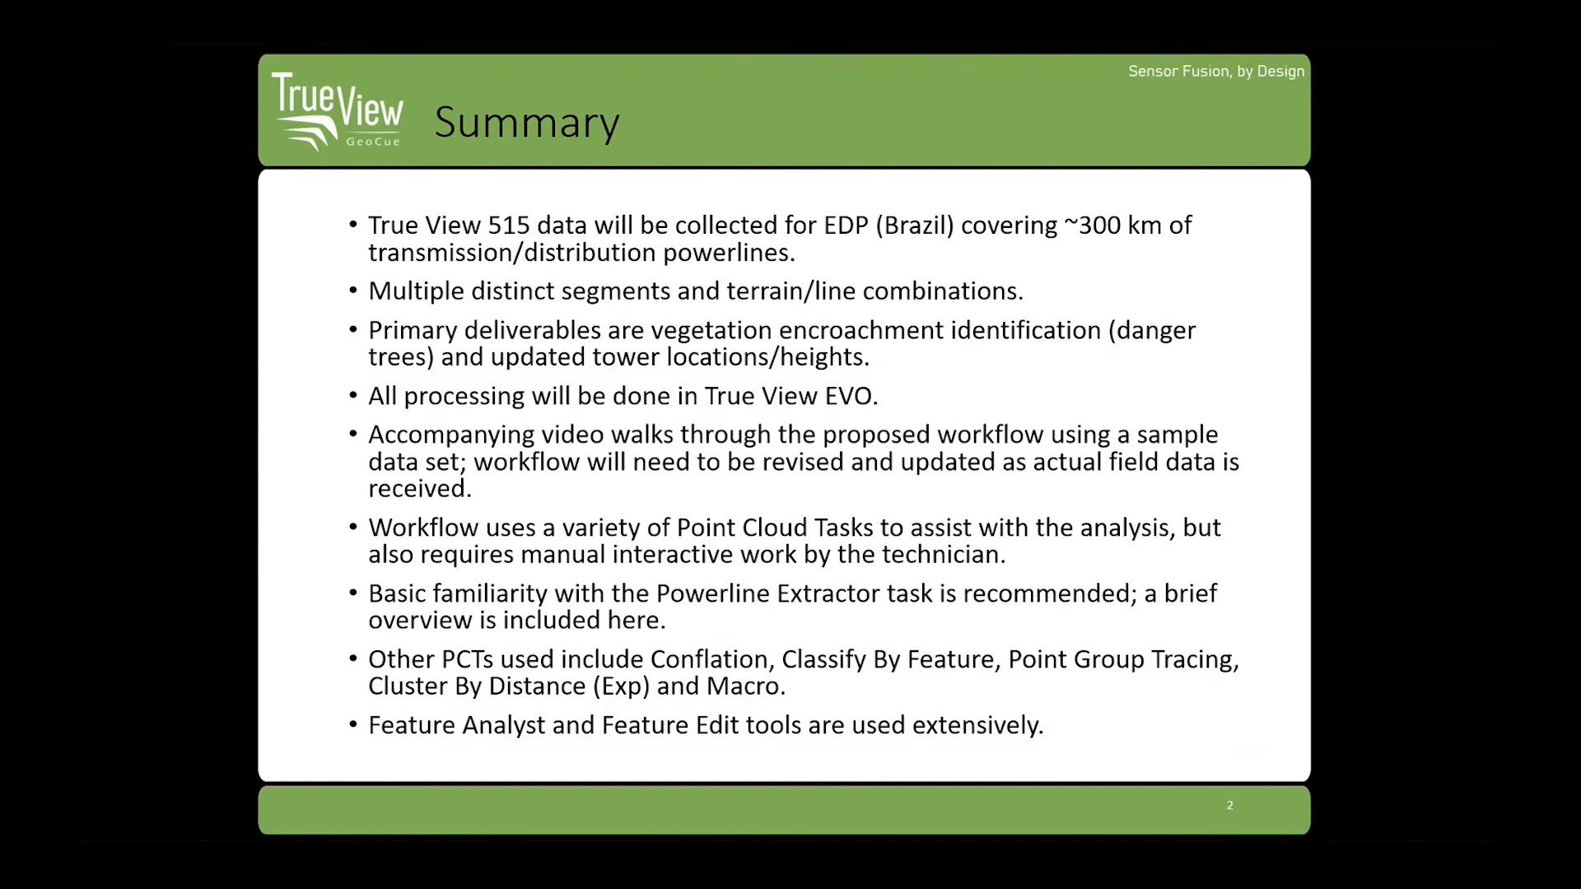
key("Right")
key("Right")
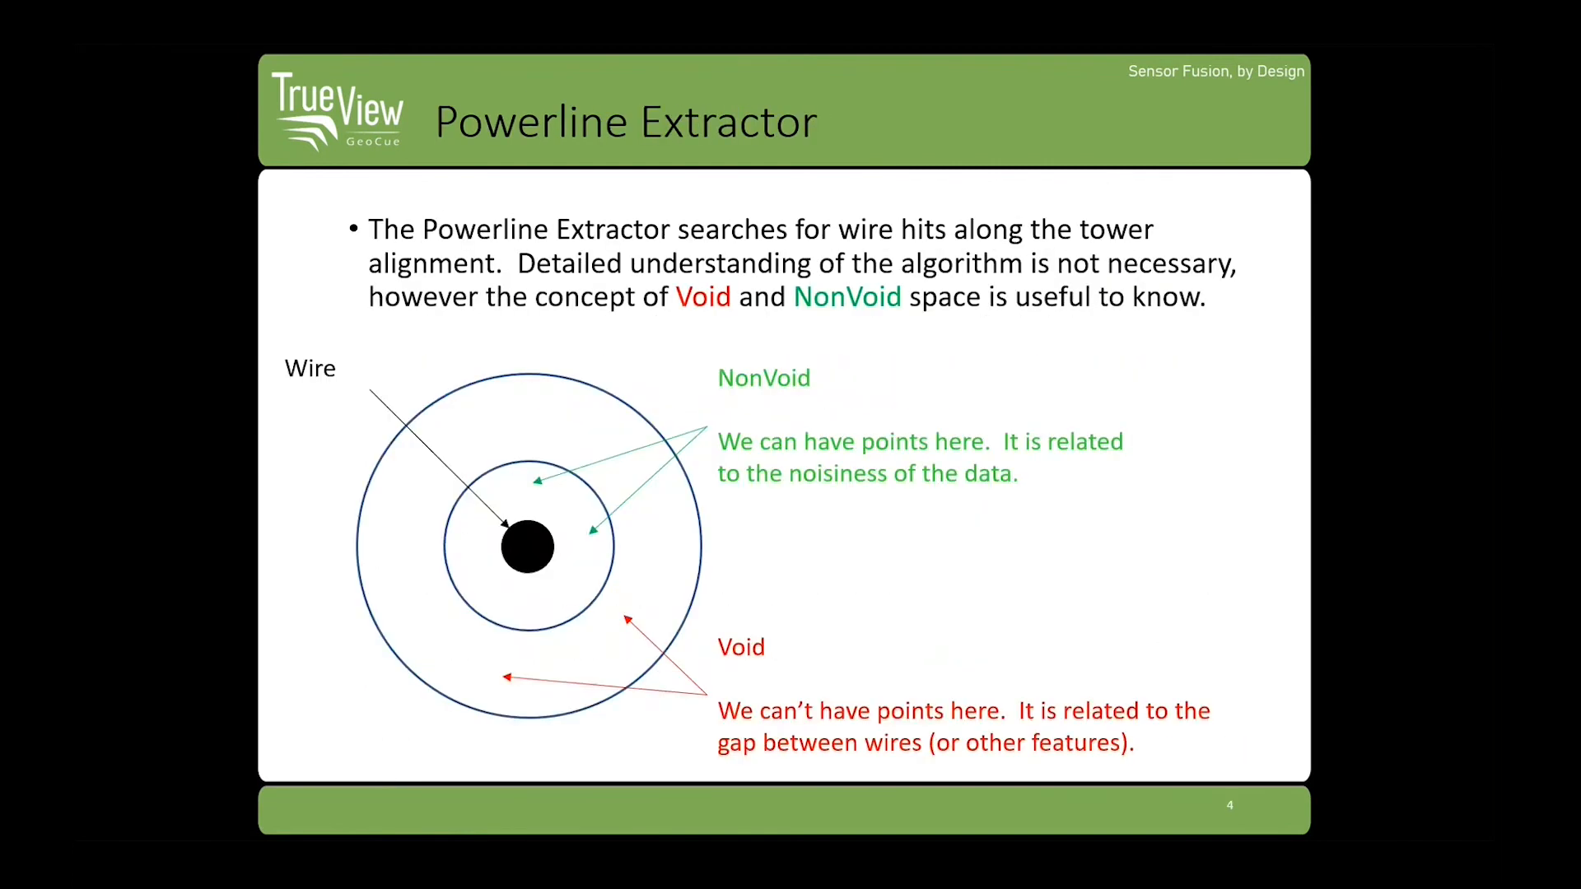
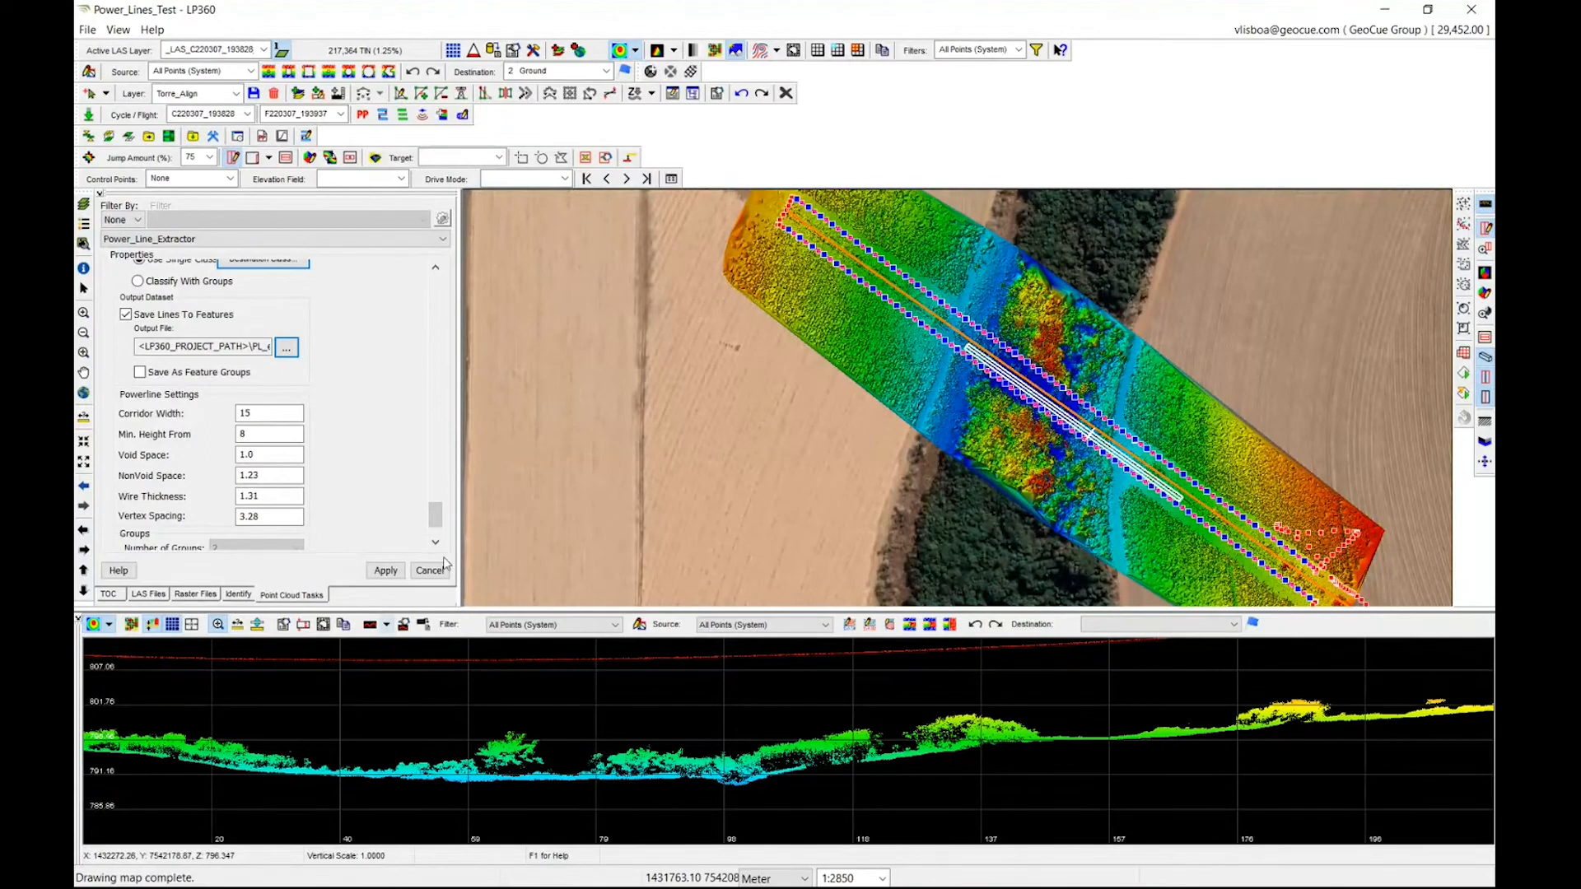
Step: Back in LP360, set both the NonVoid space and the wire thickness of the extractor task to 0.5
left_click(260, 454)
double_click(260, 455)
left_click(275, 479)
double_click(279, 474)
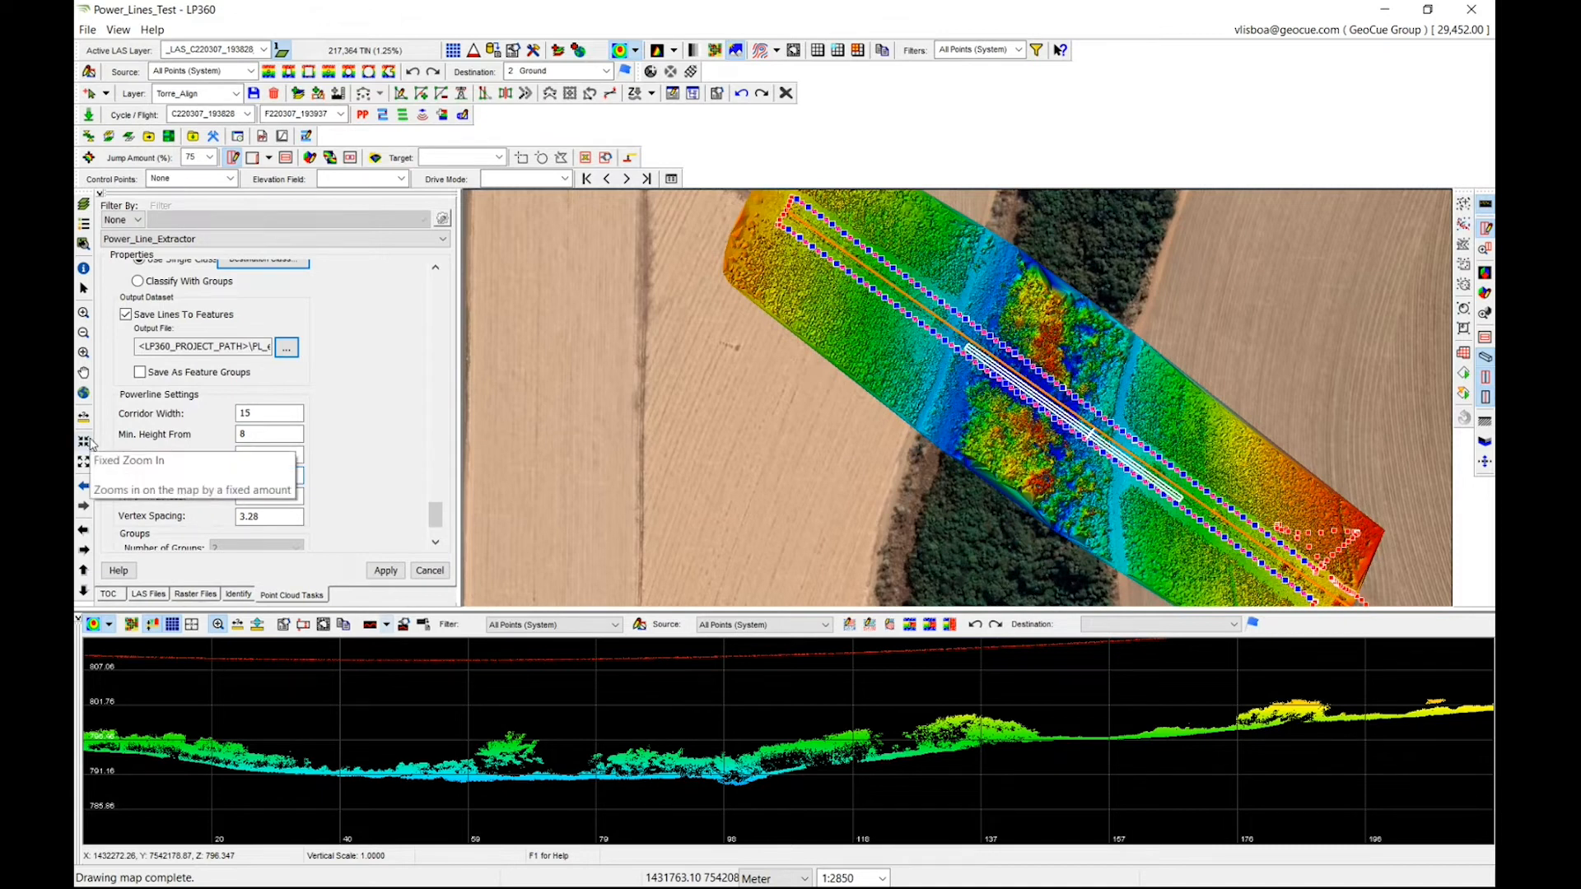
type("0.5")
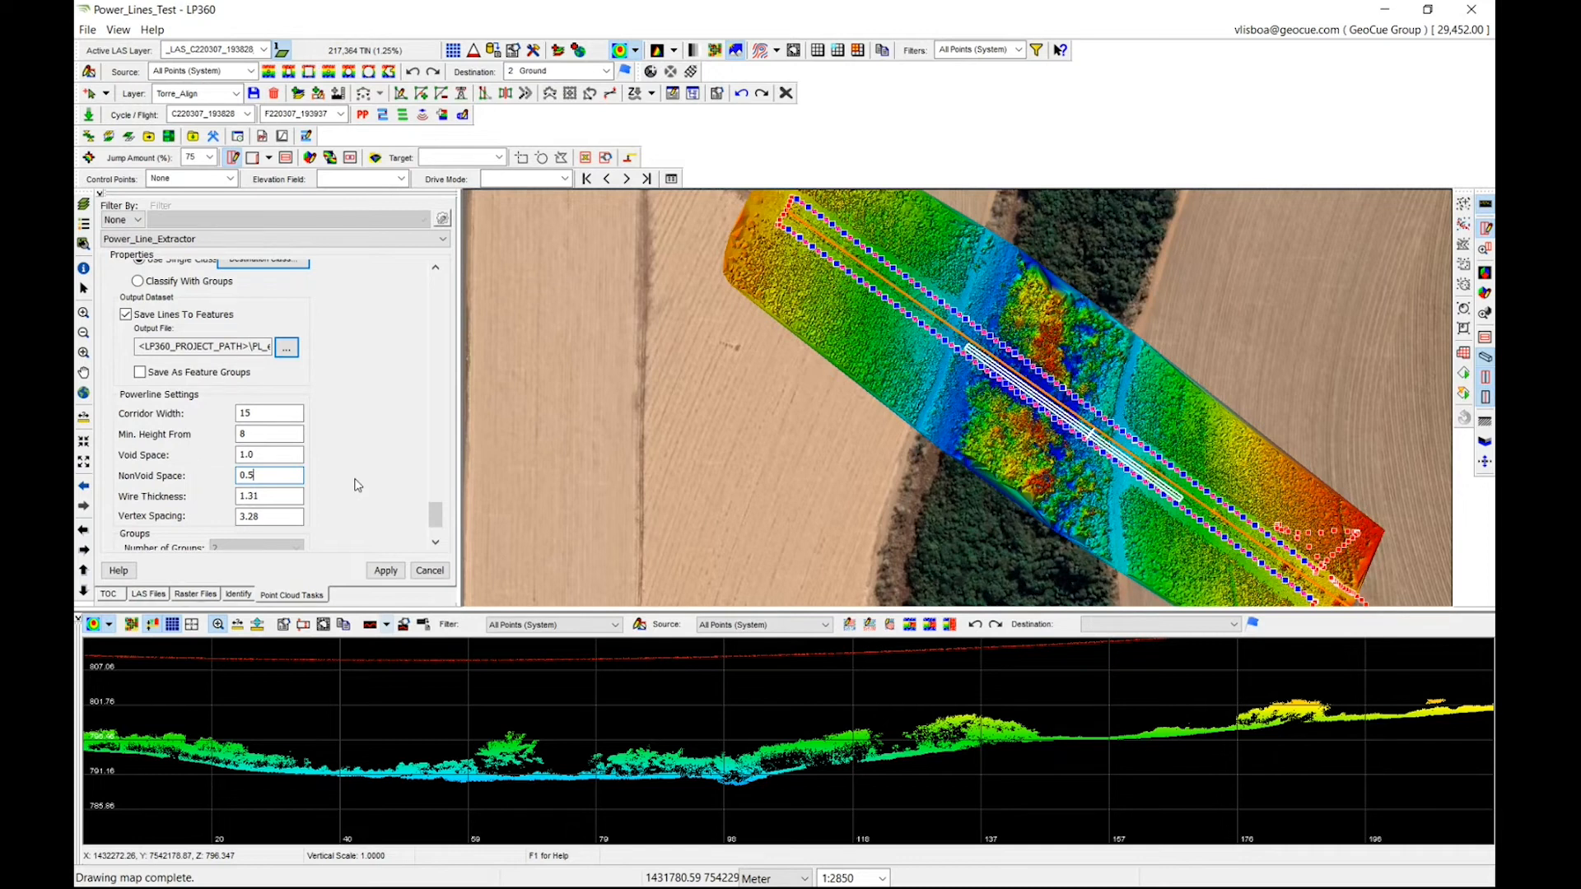
key("Tab")
type(".5")
key("Home")
type("0")
Step: Set the vertex spacing to 5.0 in the powerline settings
left_click(437, 543)
left_click(437, 543)
left_click(436, 543)
left_click(436, 544)
left_click(436, 544)
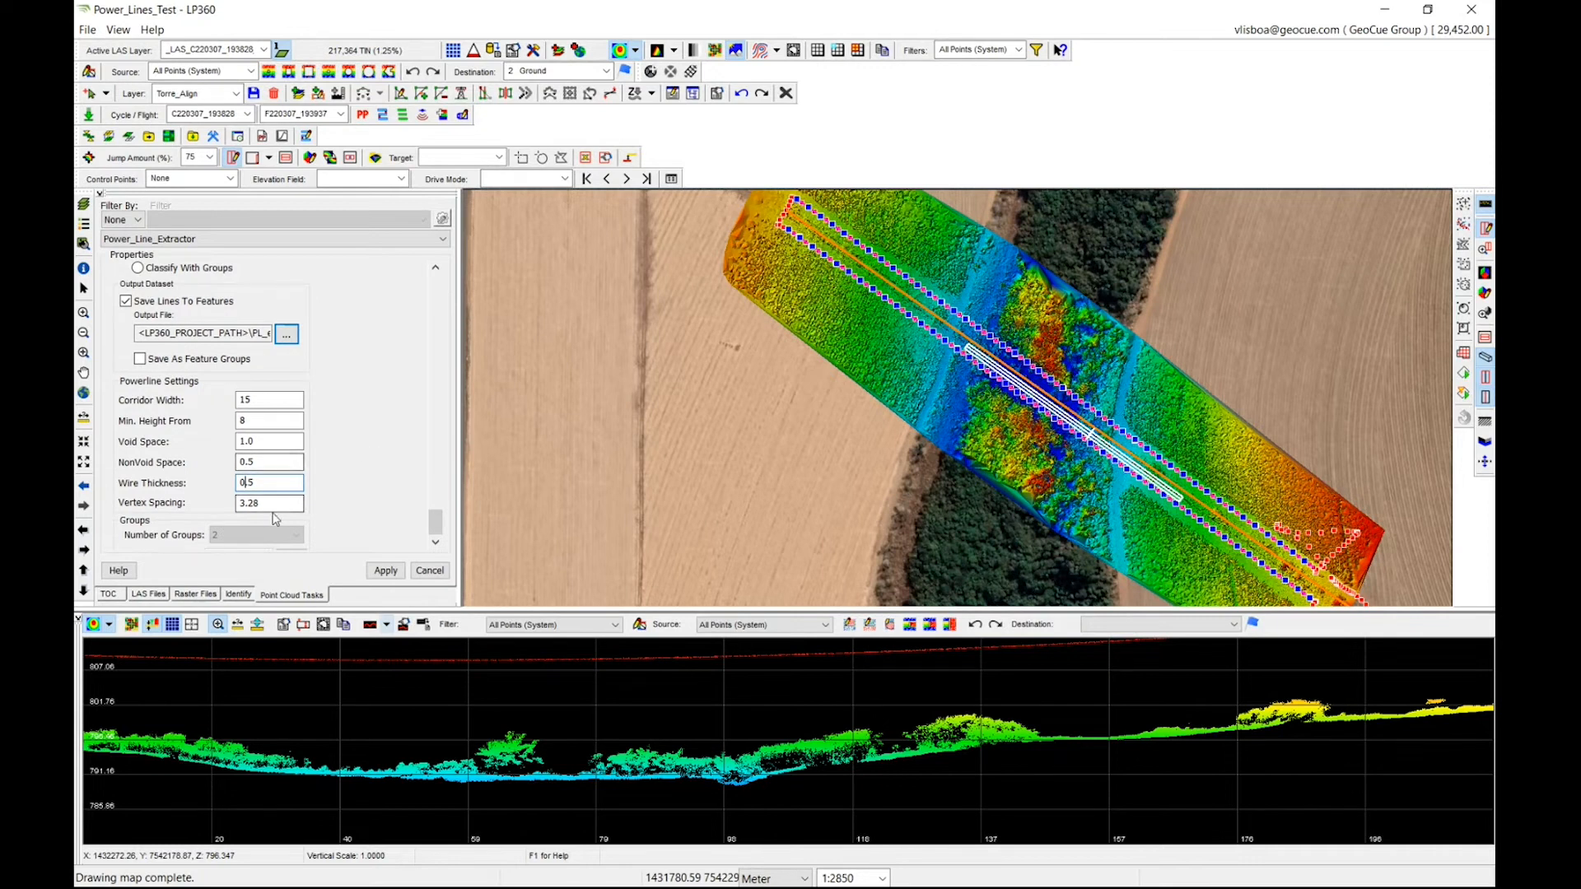
key("Tab")
type("5.0")
Step: Cut a short profile across the tower alignment northwest of the trees with the offered depth, and bring the conductors into view
left_click(1485, 229)
left_click(912, 267)
left_click(868, 323)
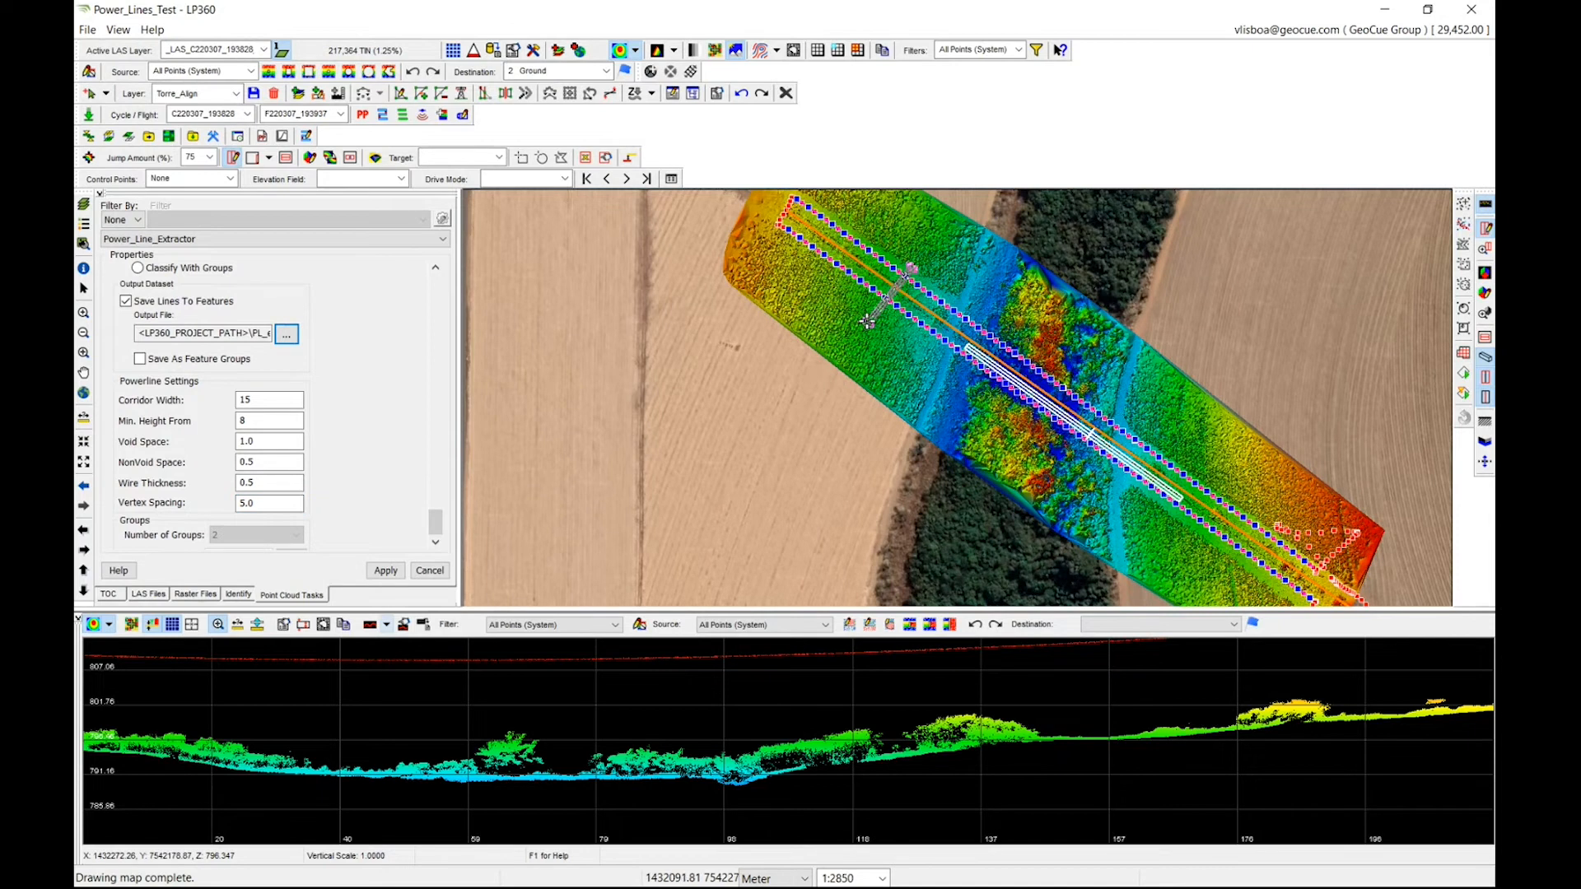
left_click(867, 323)
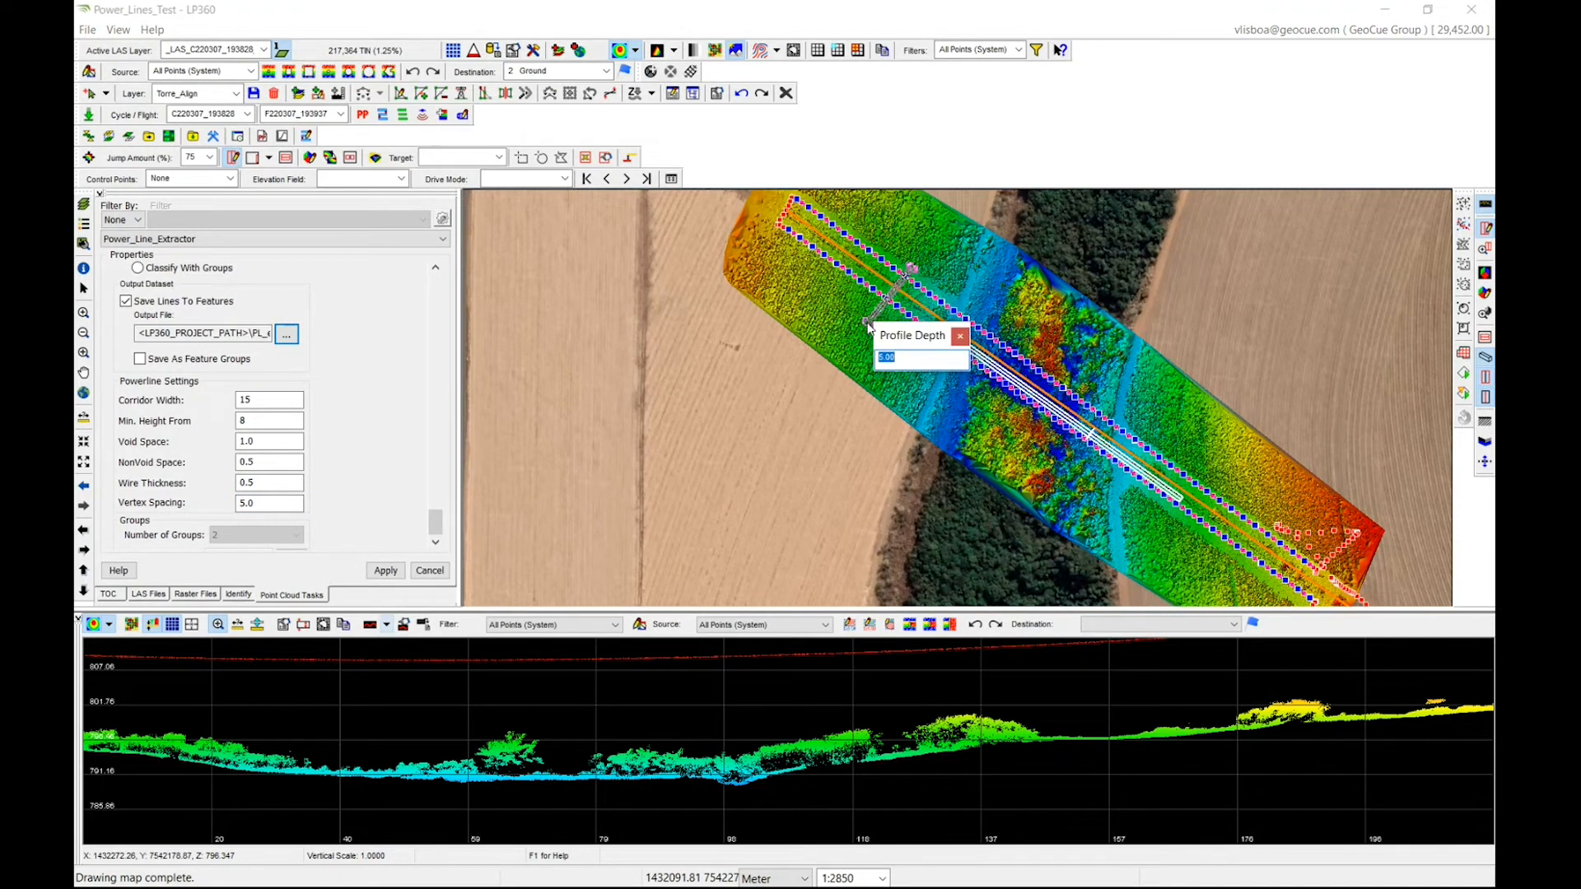
key("Return")
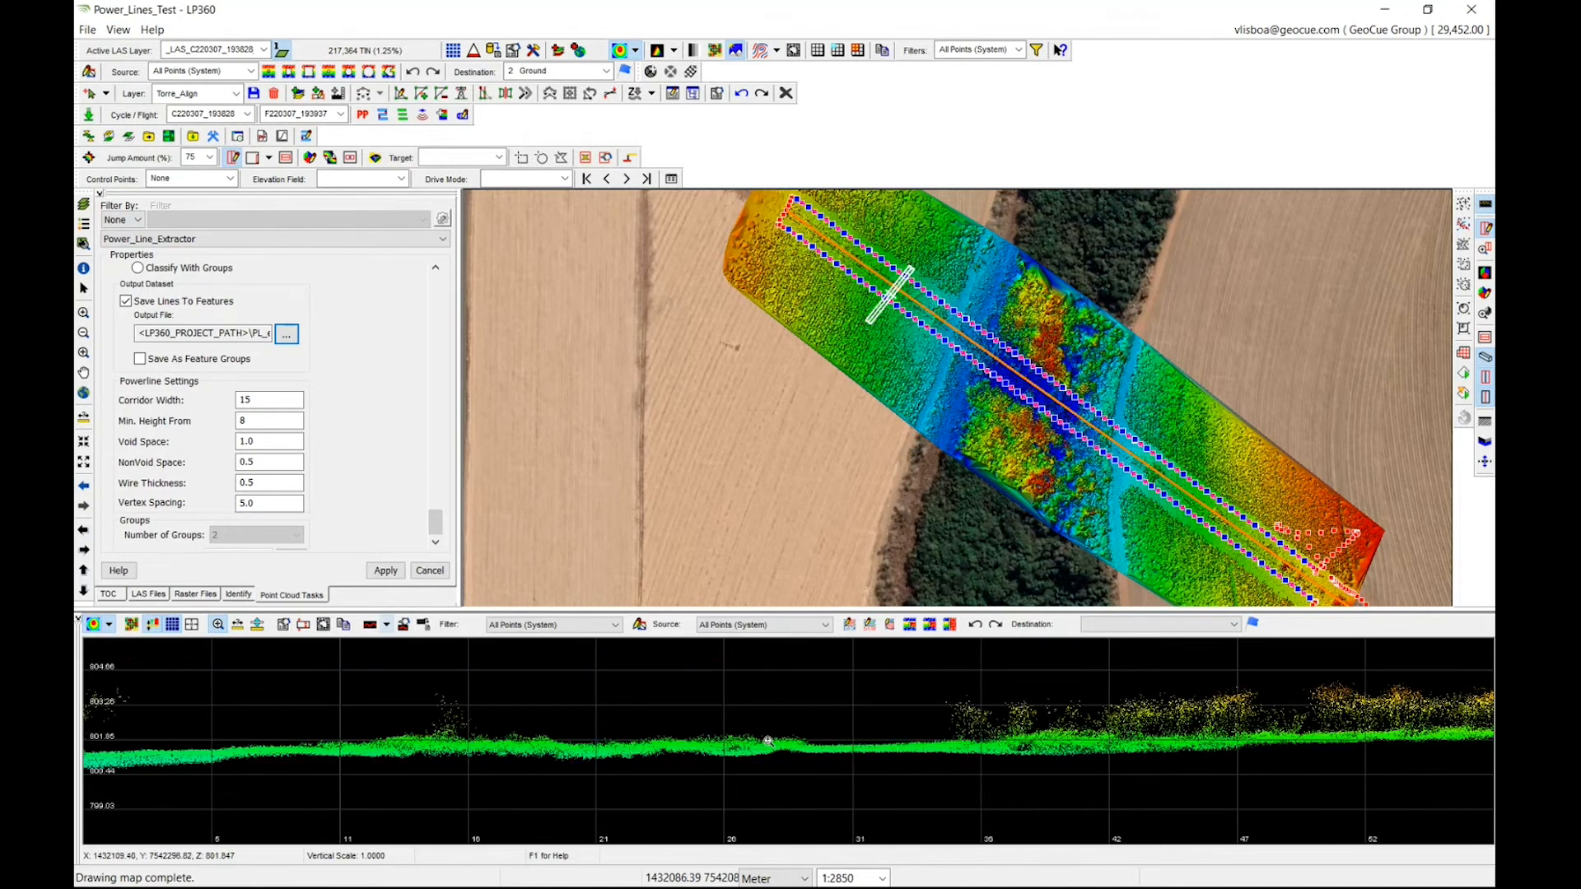
left_click_drag(714, 722, 779, 684)
middle_click_drag(751, 706, 667, 839)
scroll(729, 724, "down", 2)
middle_click_drag(715, 759, 706, 716)
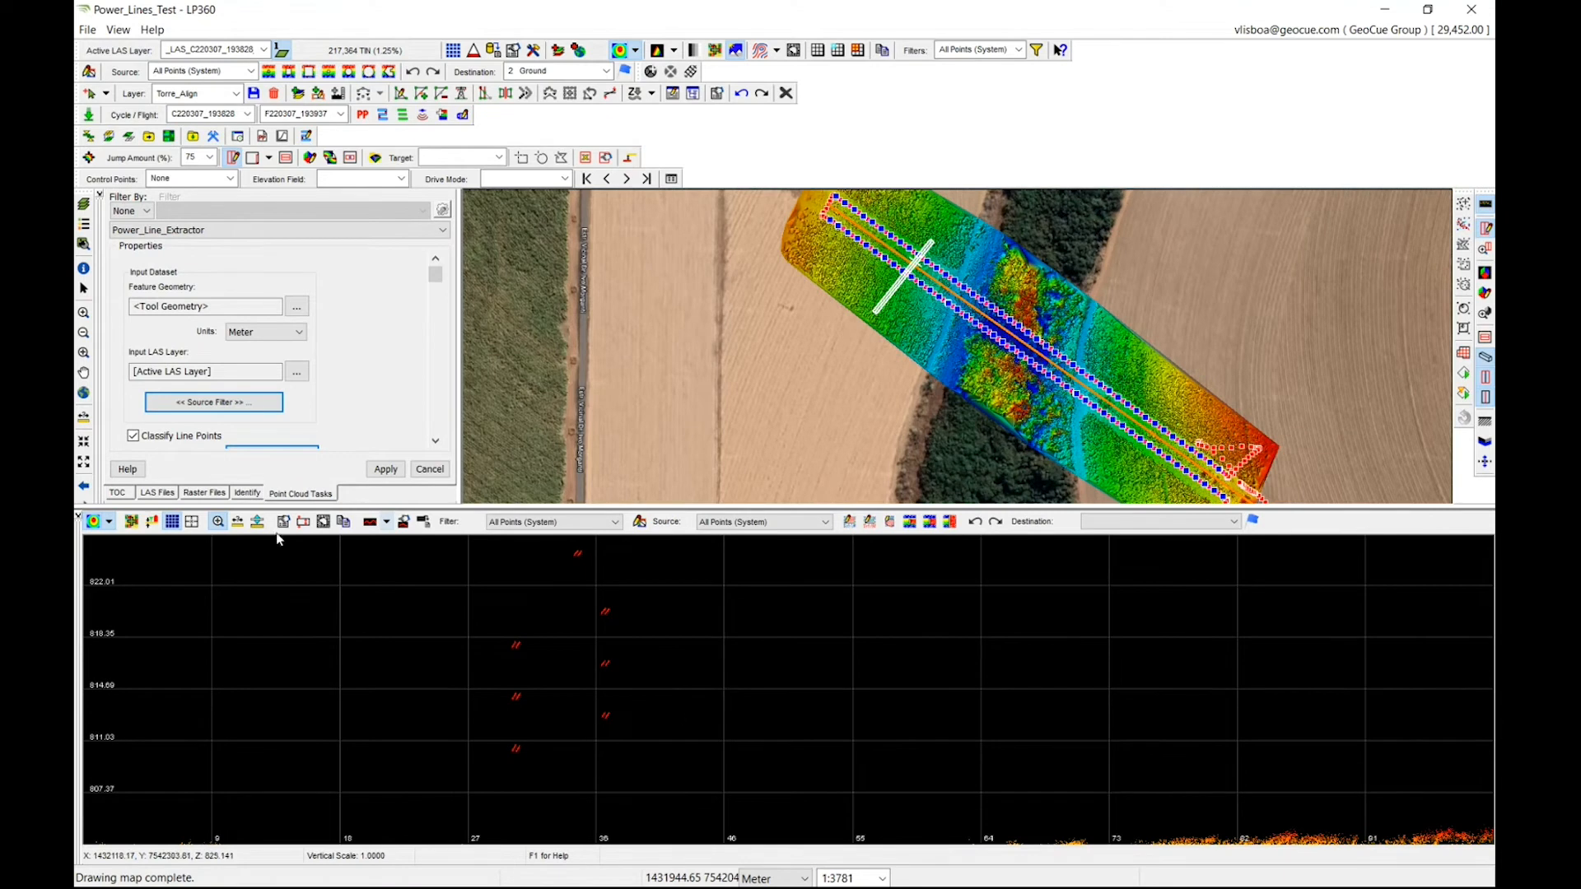
Step: Measure the horizontal gap between the two paired wires of one conductor bundle in the profile
left_click(237, 521)
scroll(549, 704, "up", 5)
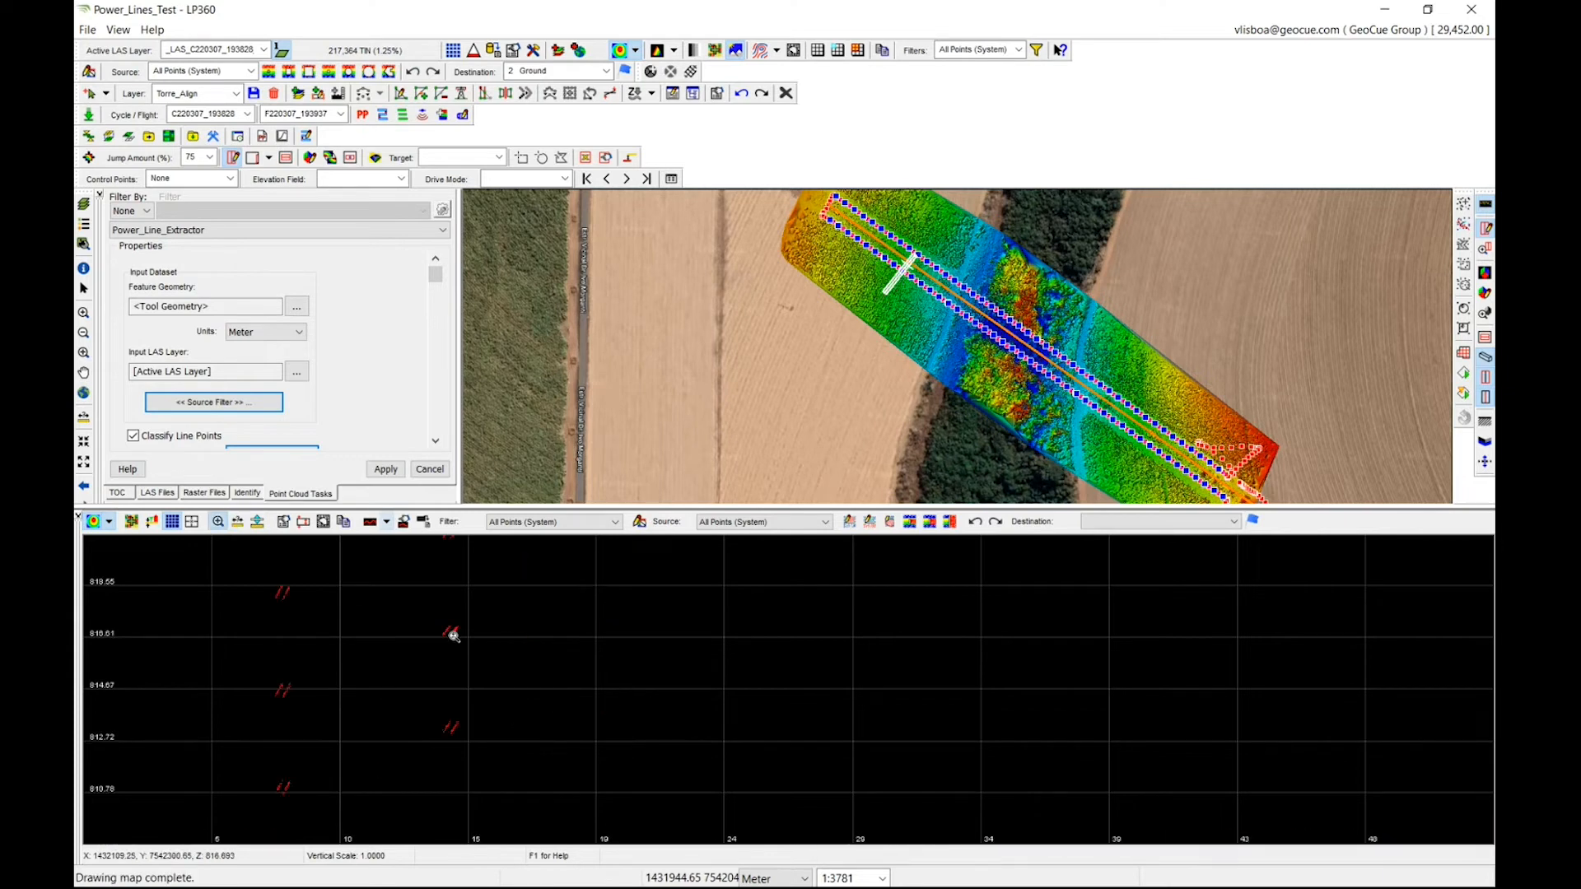
middle_click_drag(513, 655, 720, 695)
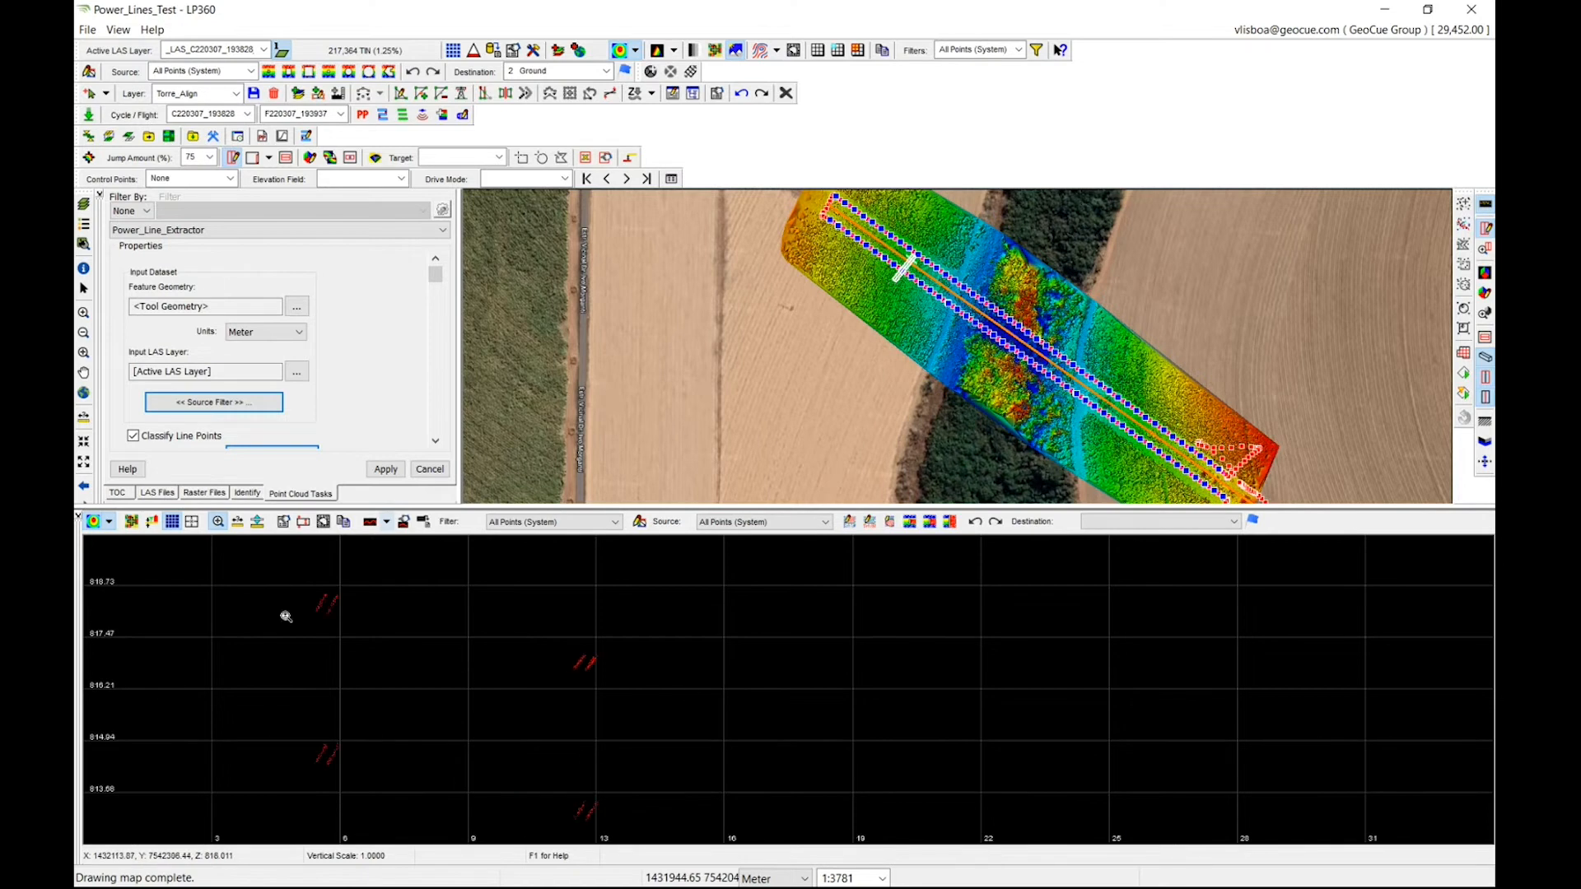
left_click(238, 521)
left_click(581, 662)
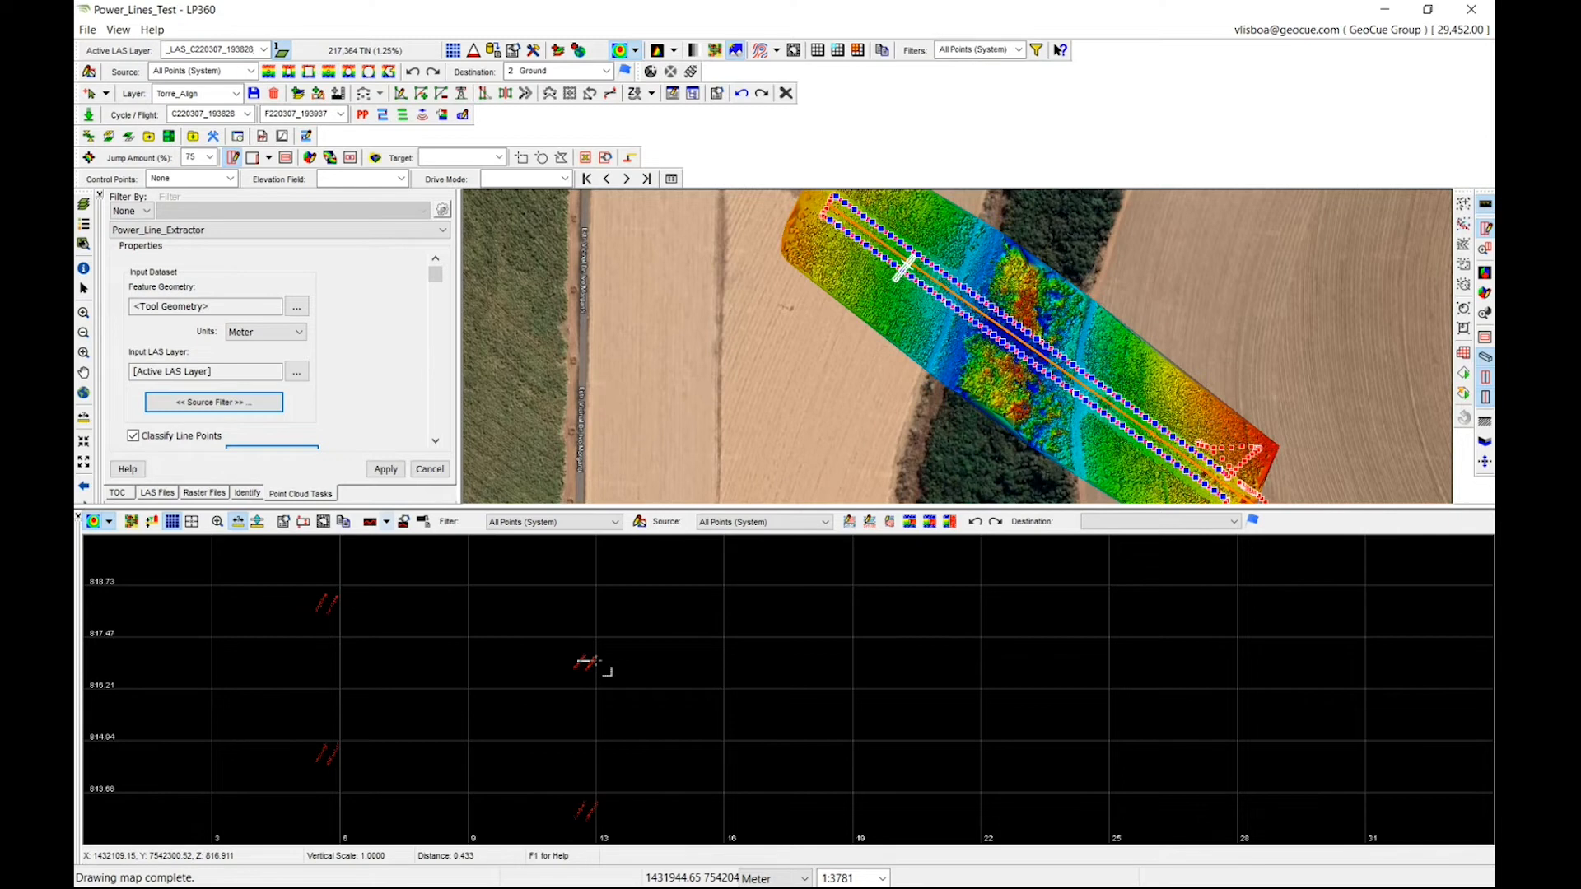
left_click_drag(596, 661, 596, 661)
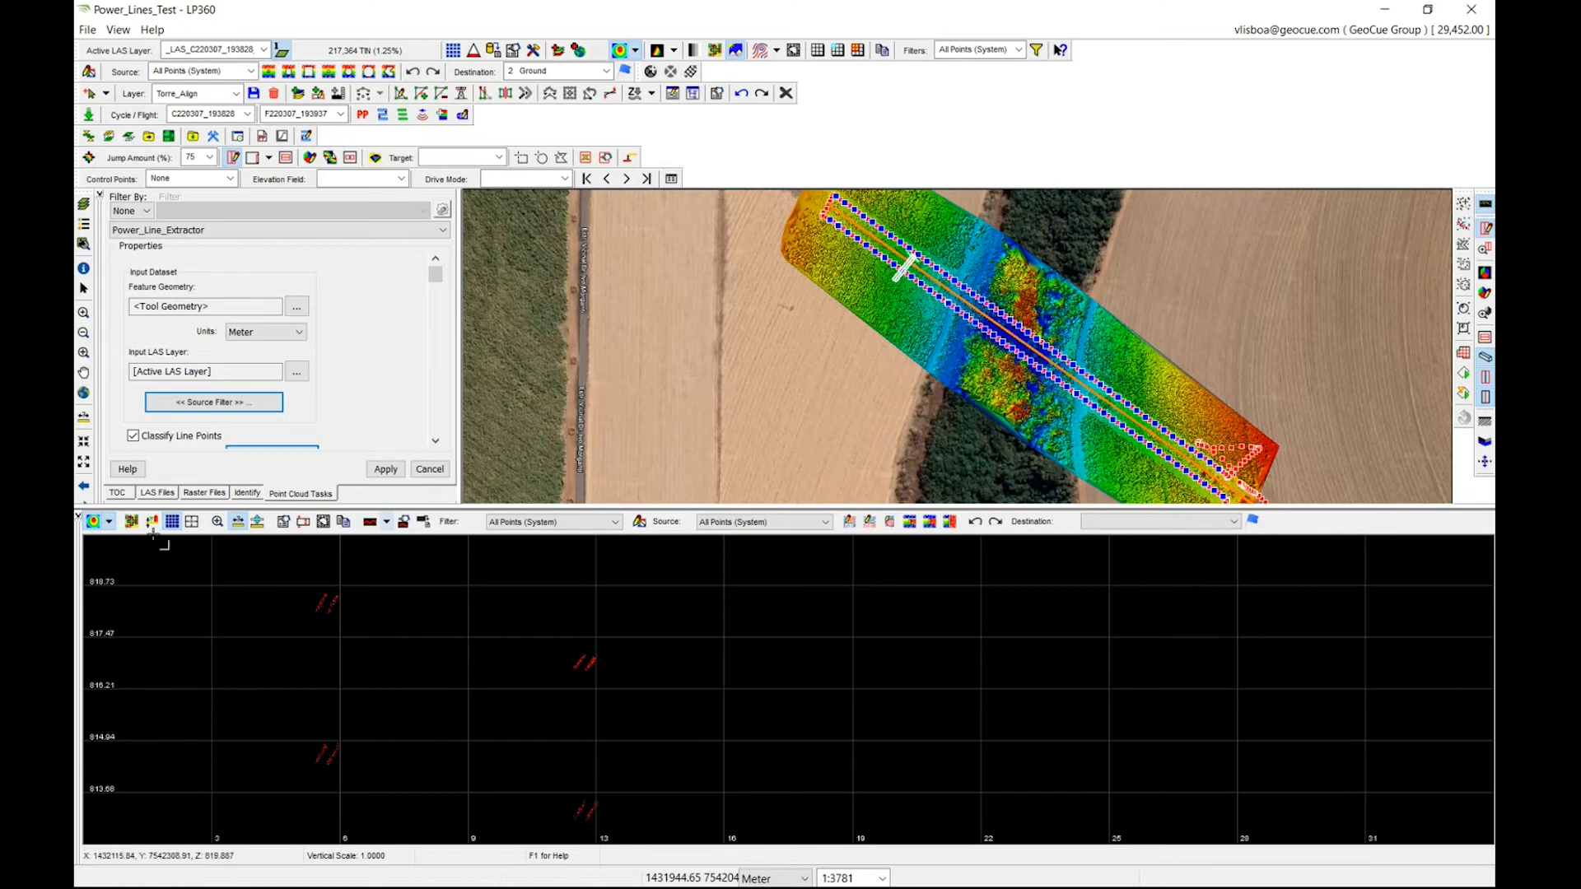
Step: Measure the spacing between vertically neighbouring conductors and between the topmost wire and the conductor below it in the profile
left_click(217, 521)
scroll(502, 613, "down", 3)
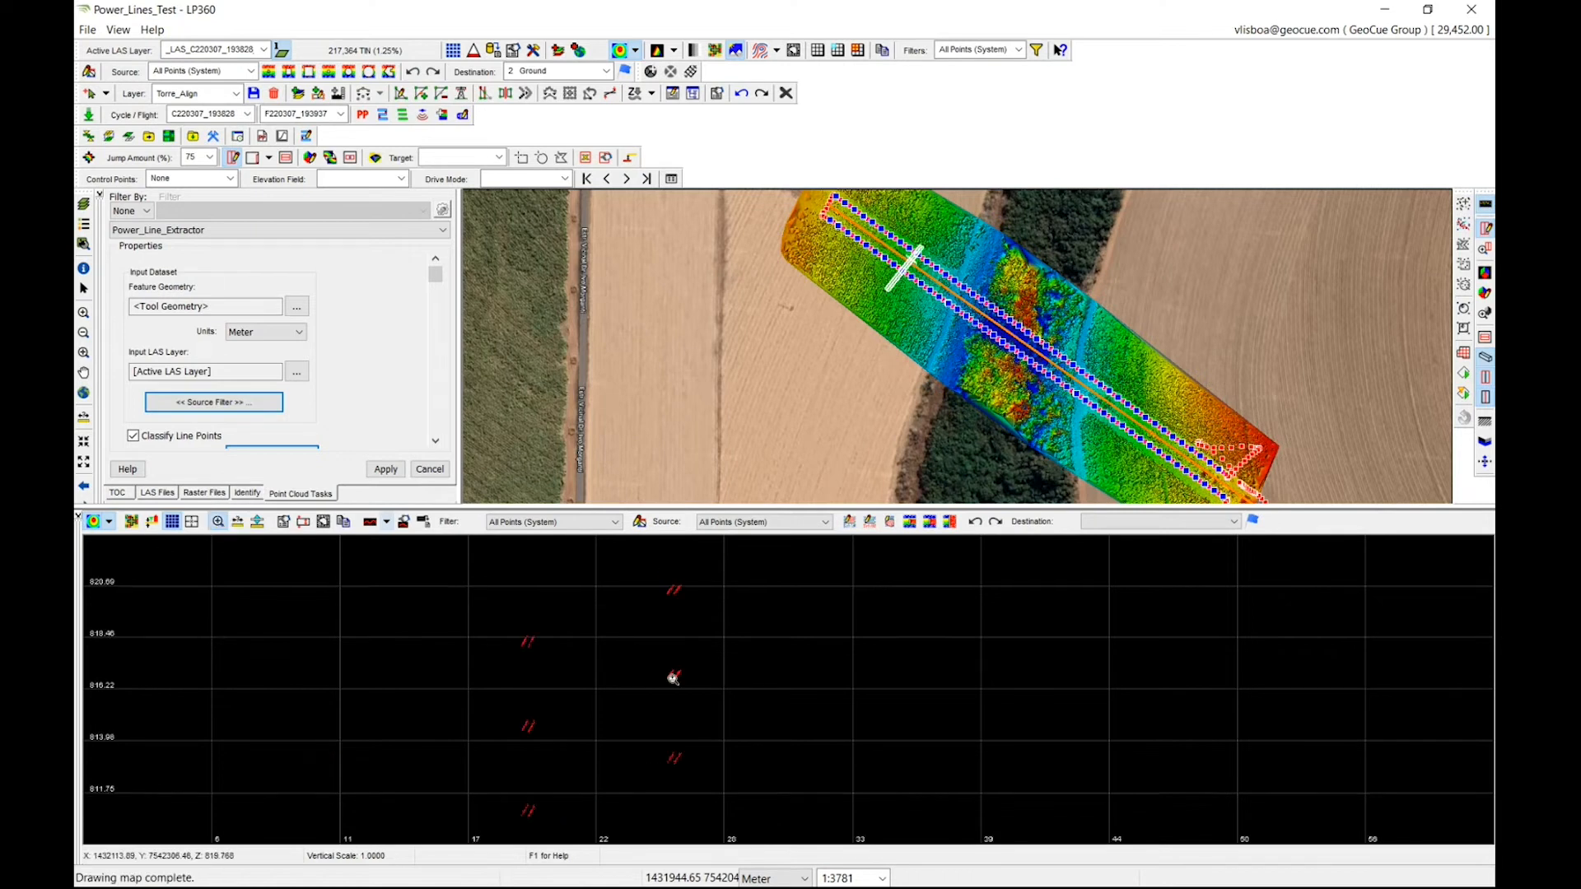
scroll(610, 618, "down", 2)
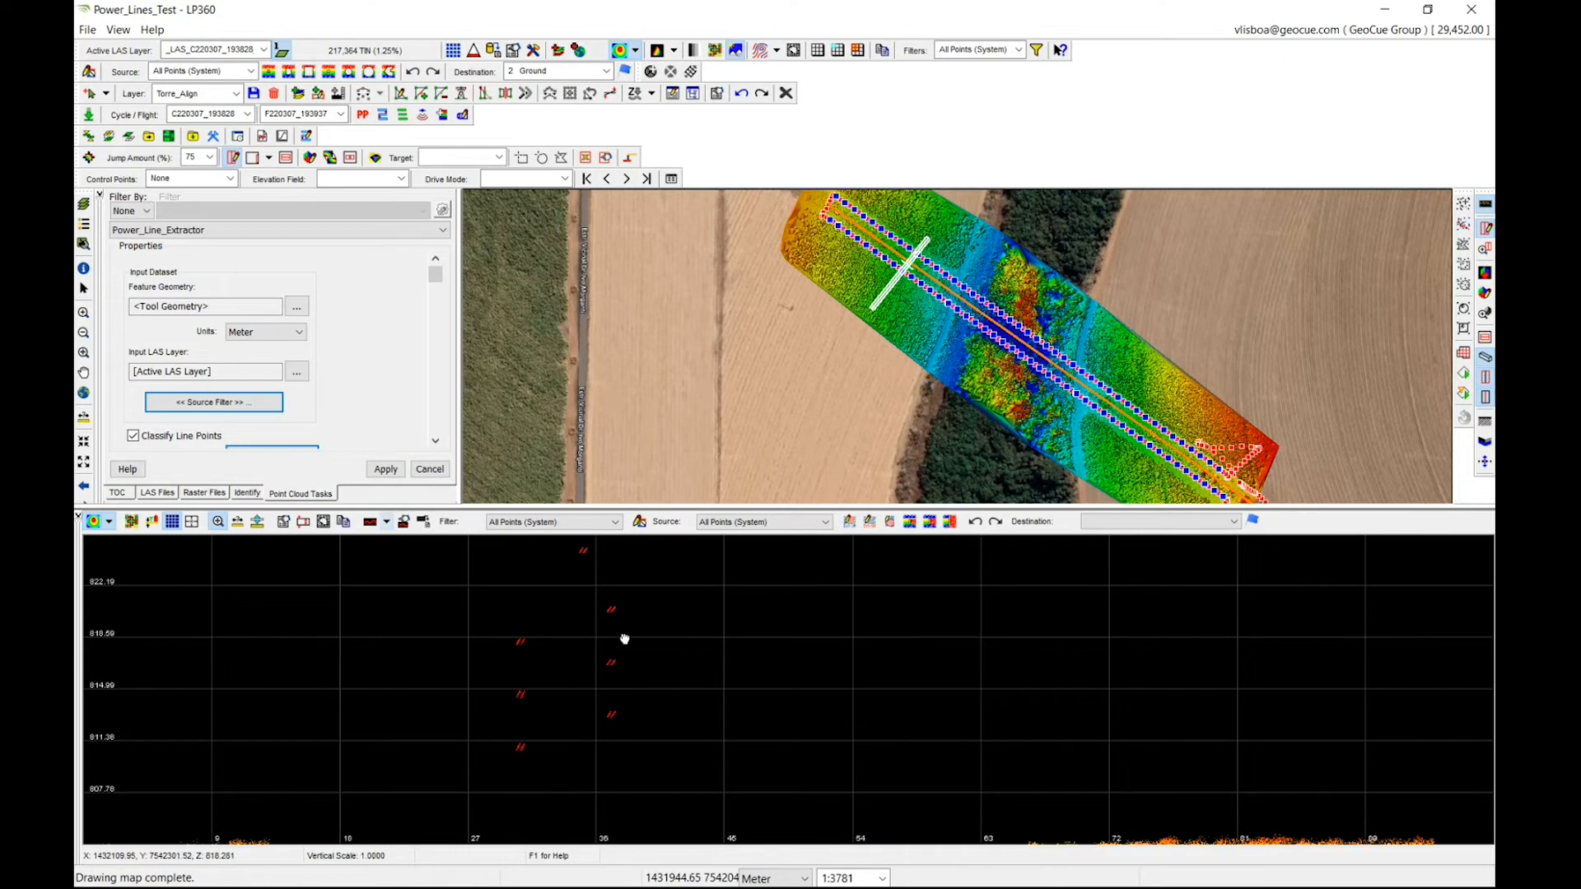
left_click(238, 521)
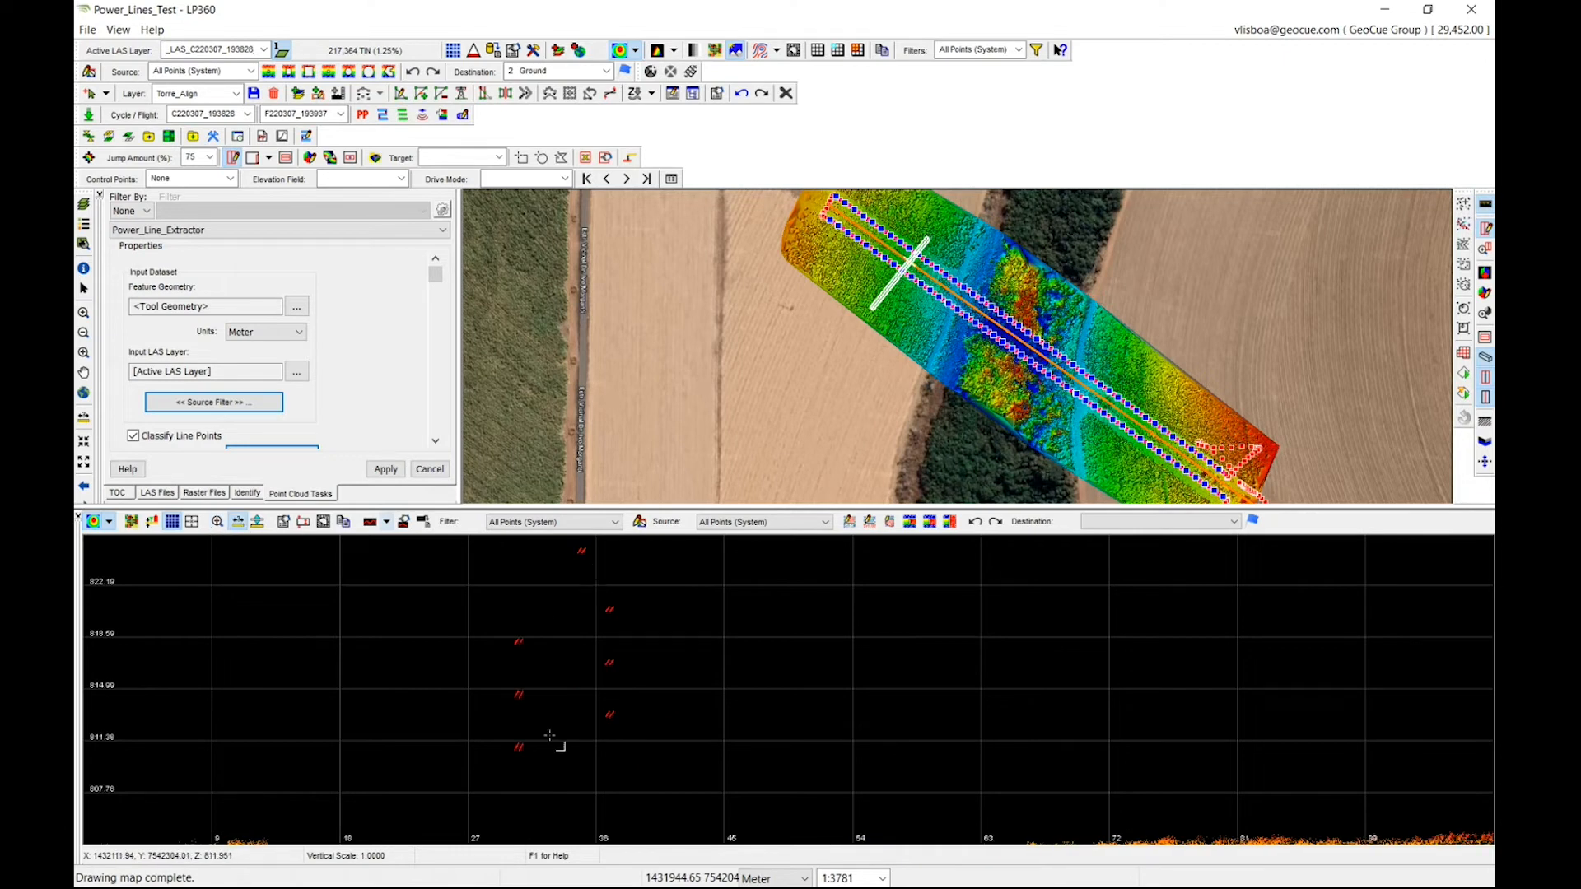
left_click(519, 694)
left_click(520, 745)
left_click(582, 549)
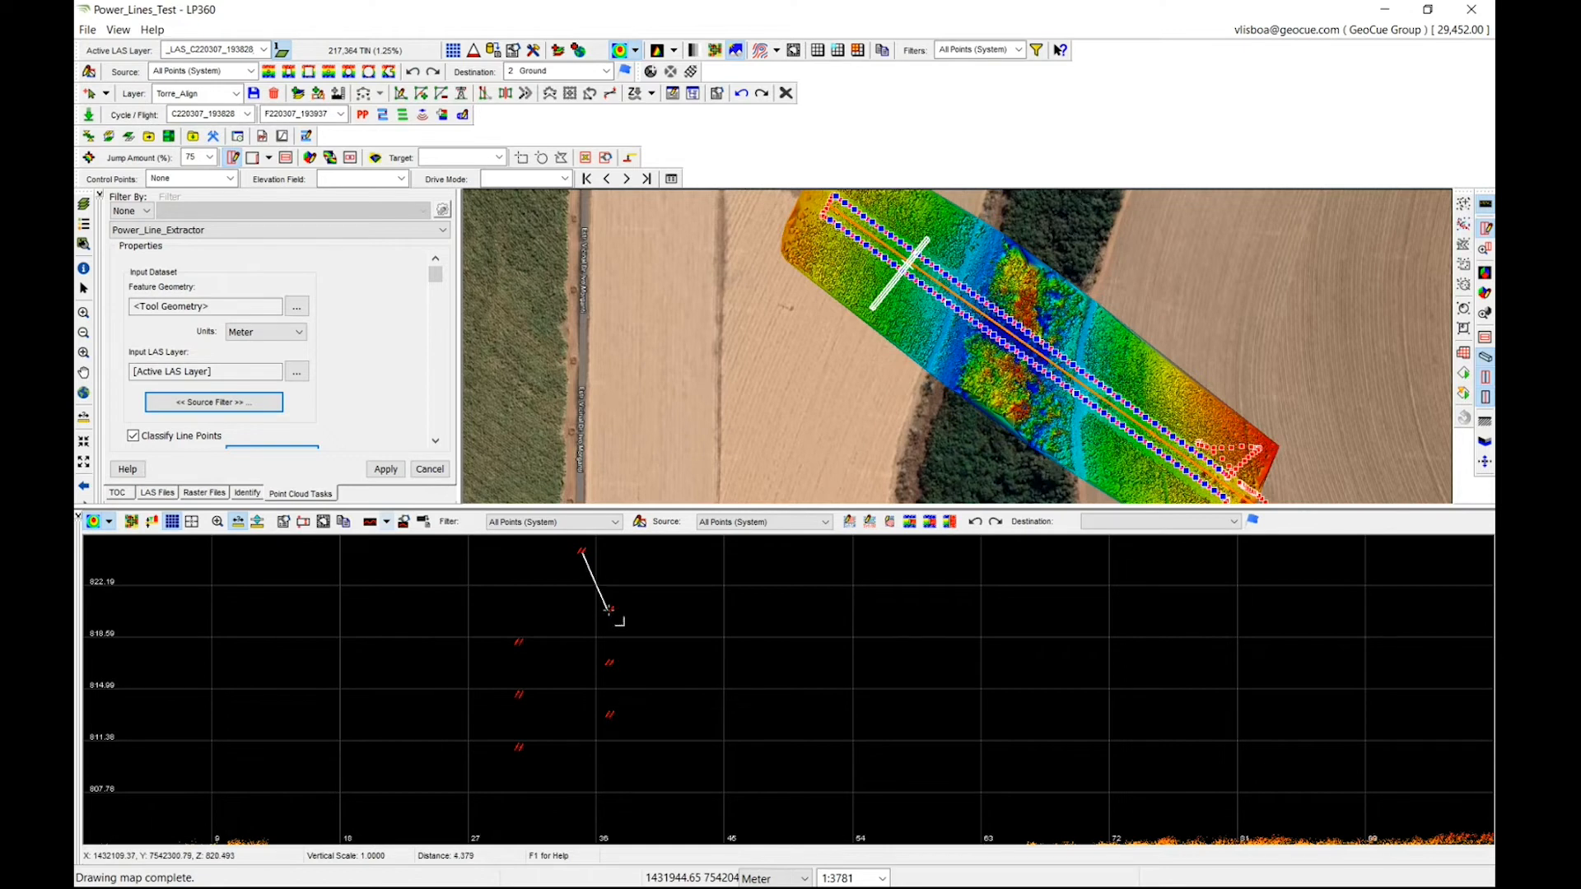
left_click(609, 610)
left_click(609, 612)
left_click_drag(610, 662, 607, 662)
Step: Enlarge the map and task pane, review the Power_Line_Extractor's powerline settings and apply them
left_click_drag(429, 506, 391, 661)
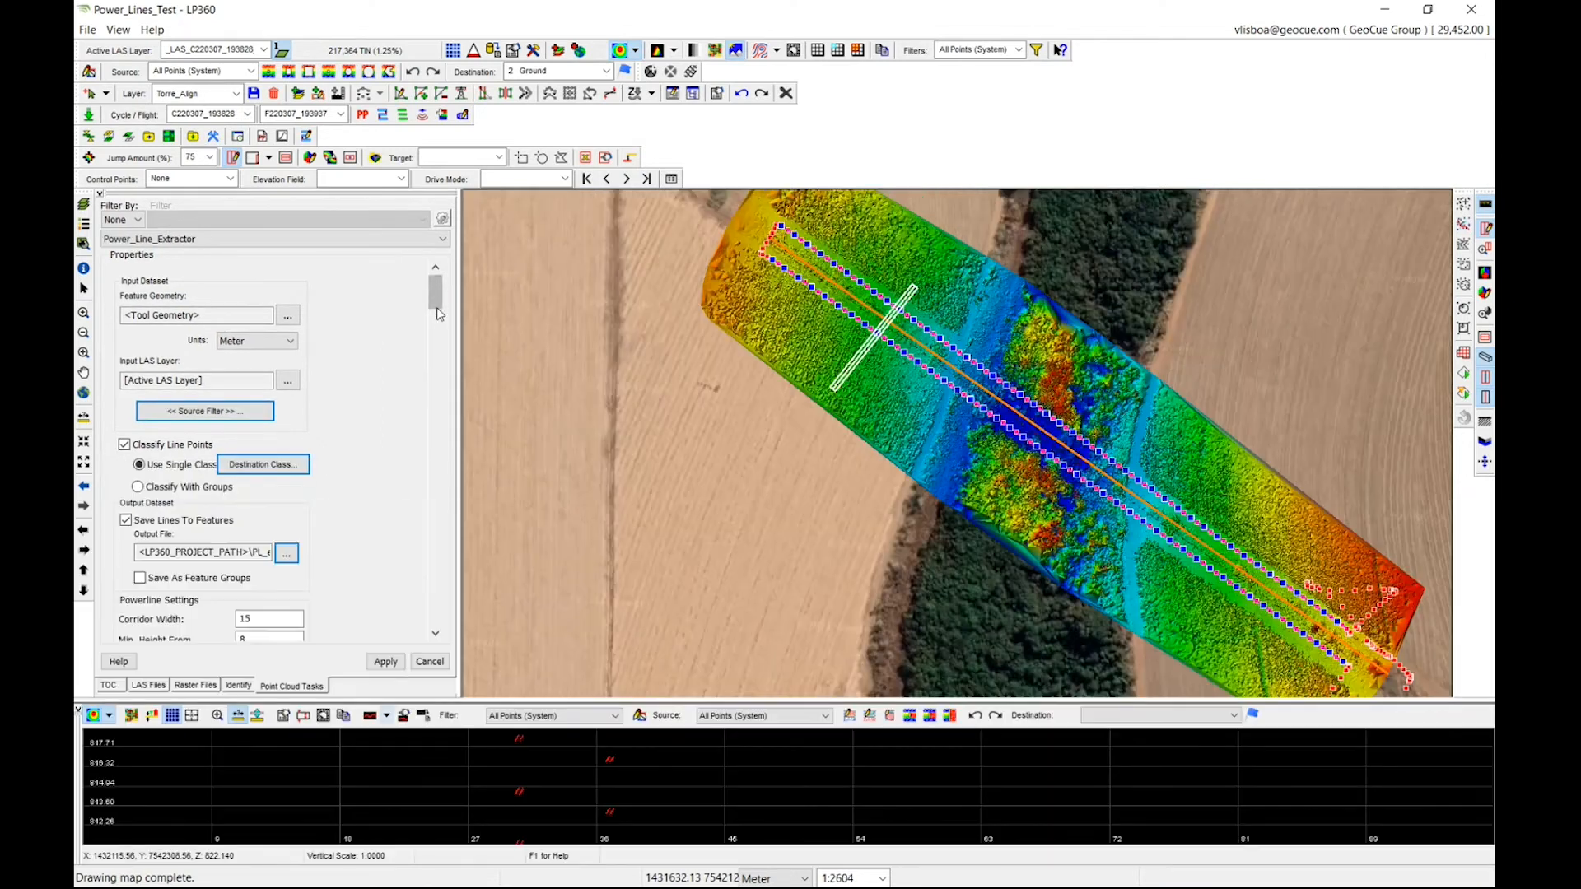
left_click_drag(435, 291, 436, 345)
scroll(442, 618, "down", 4)
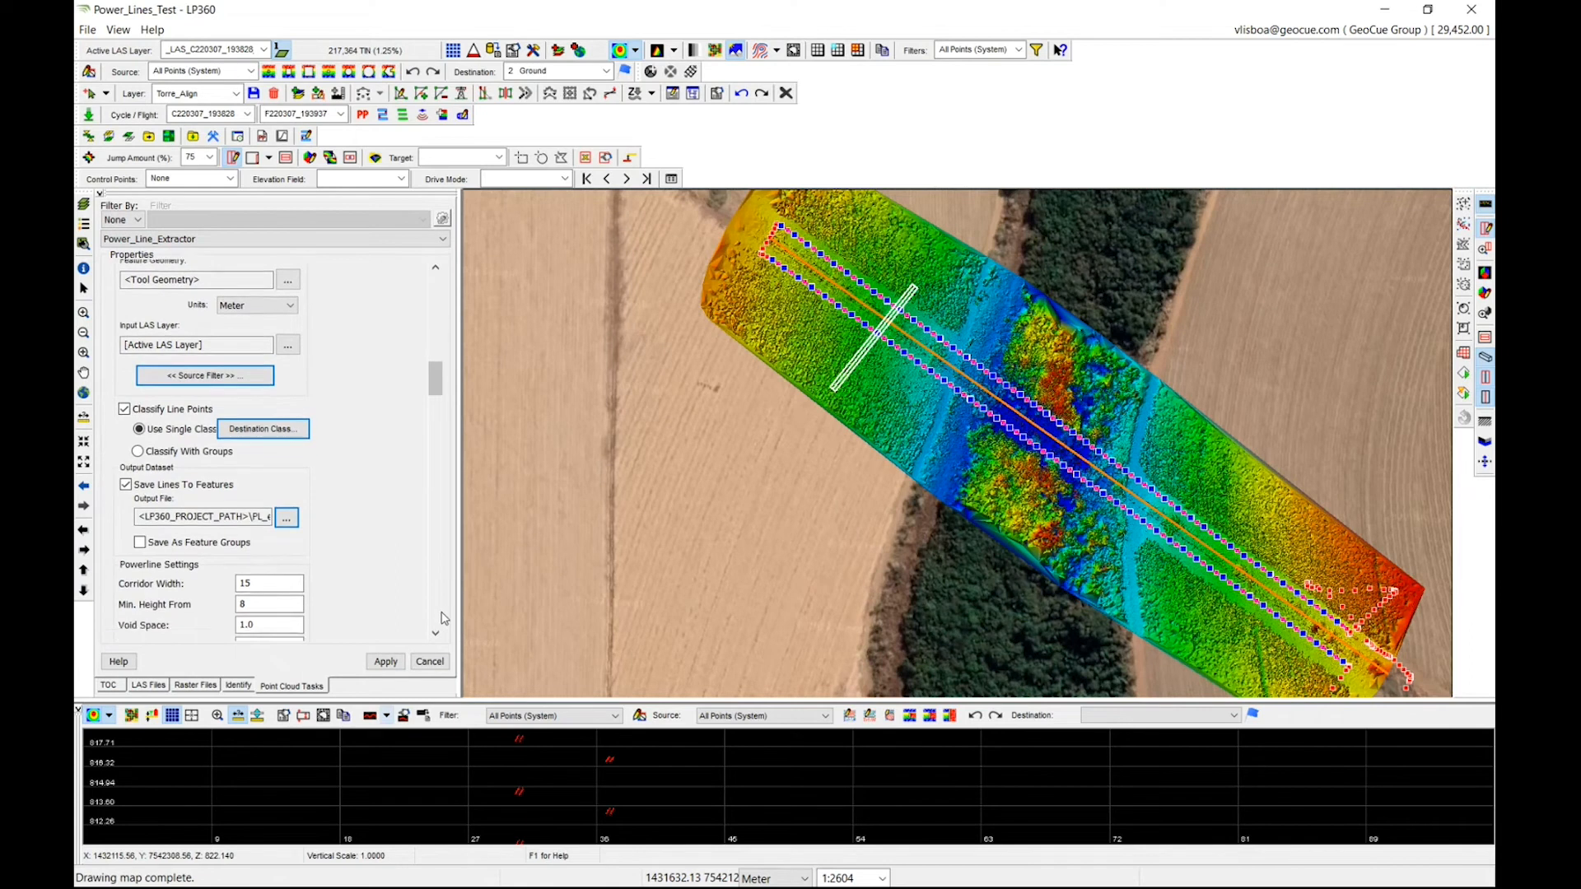
scroll(442, 617, "down", 1)
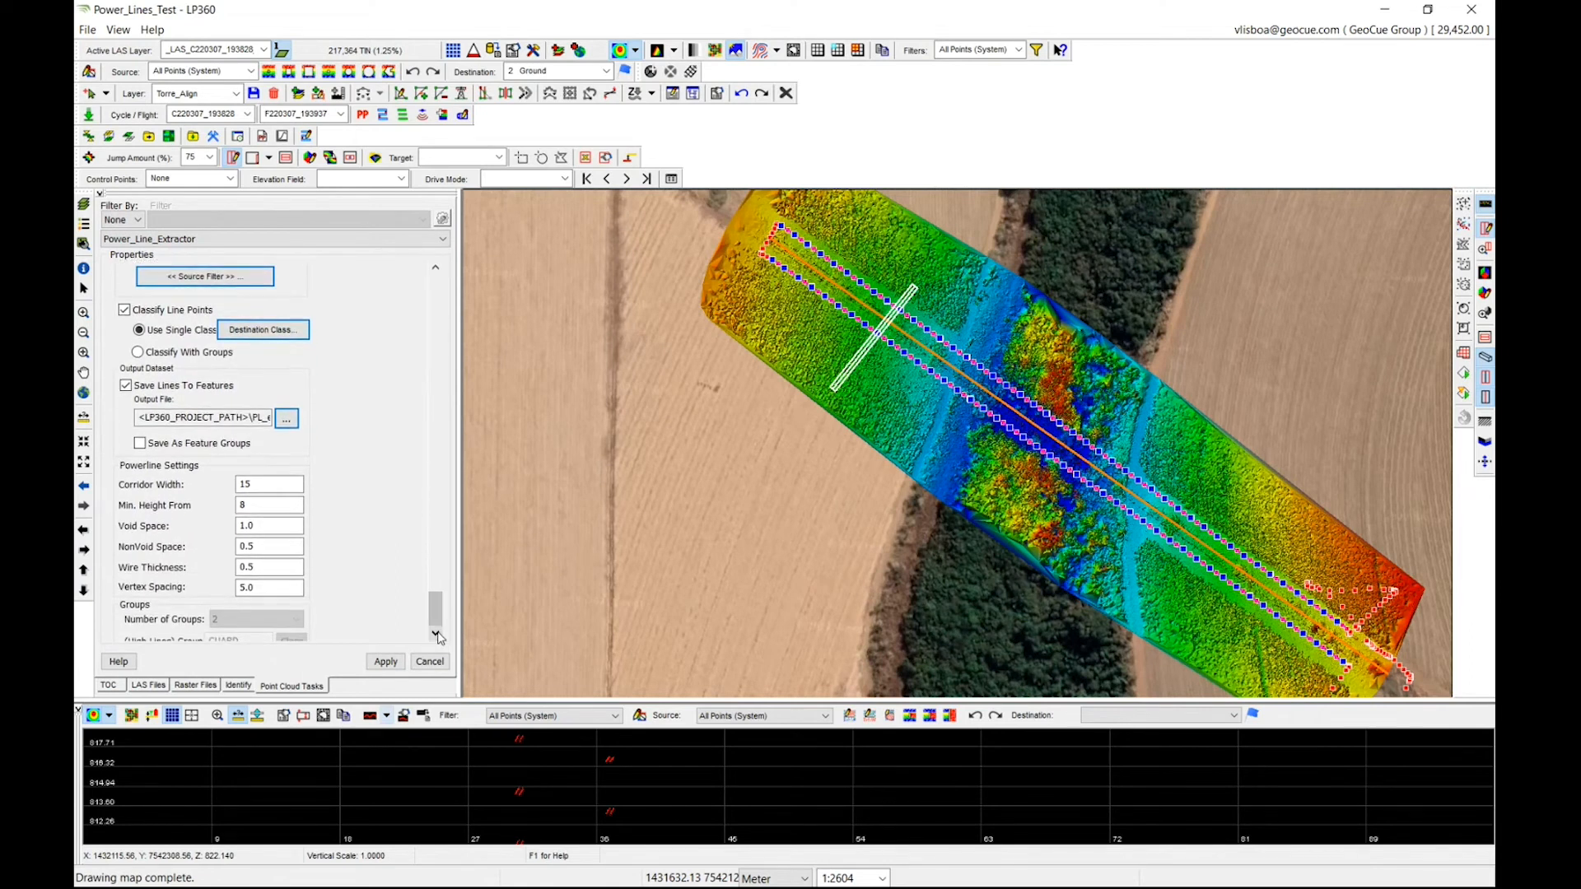
left_click(437, 633)
left_click(437, 634)
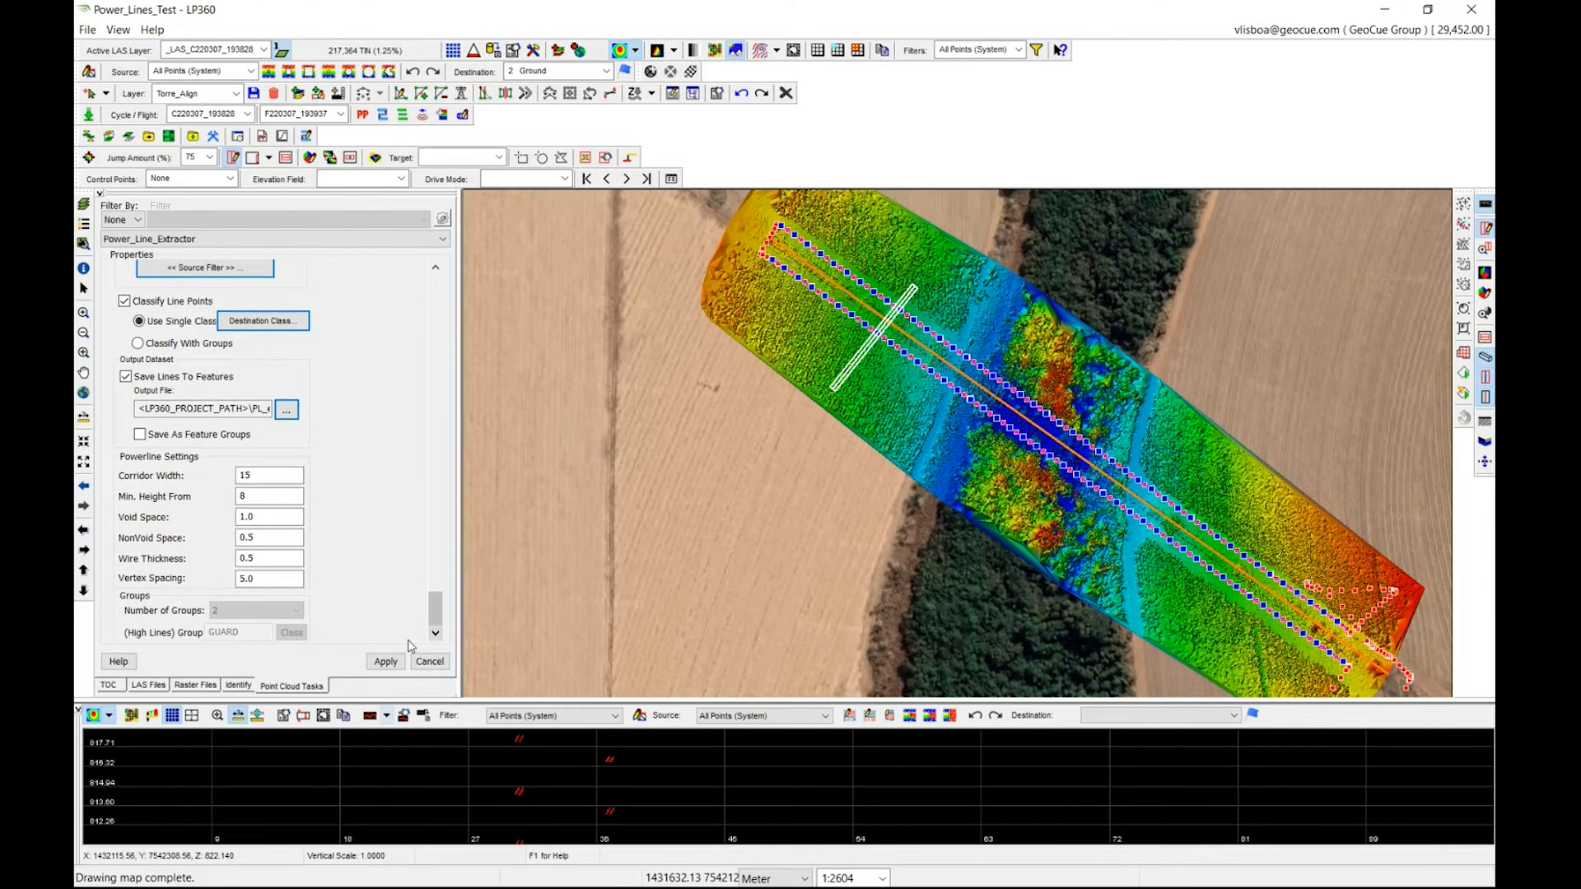
left_click_drag(434, 620, 434, 633)
left_click(395, 662)
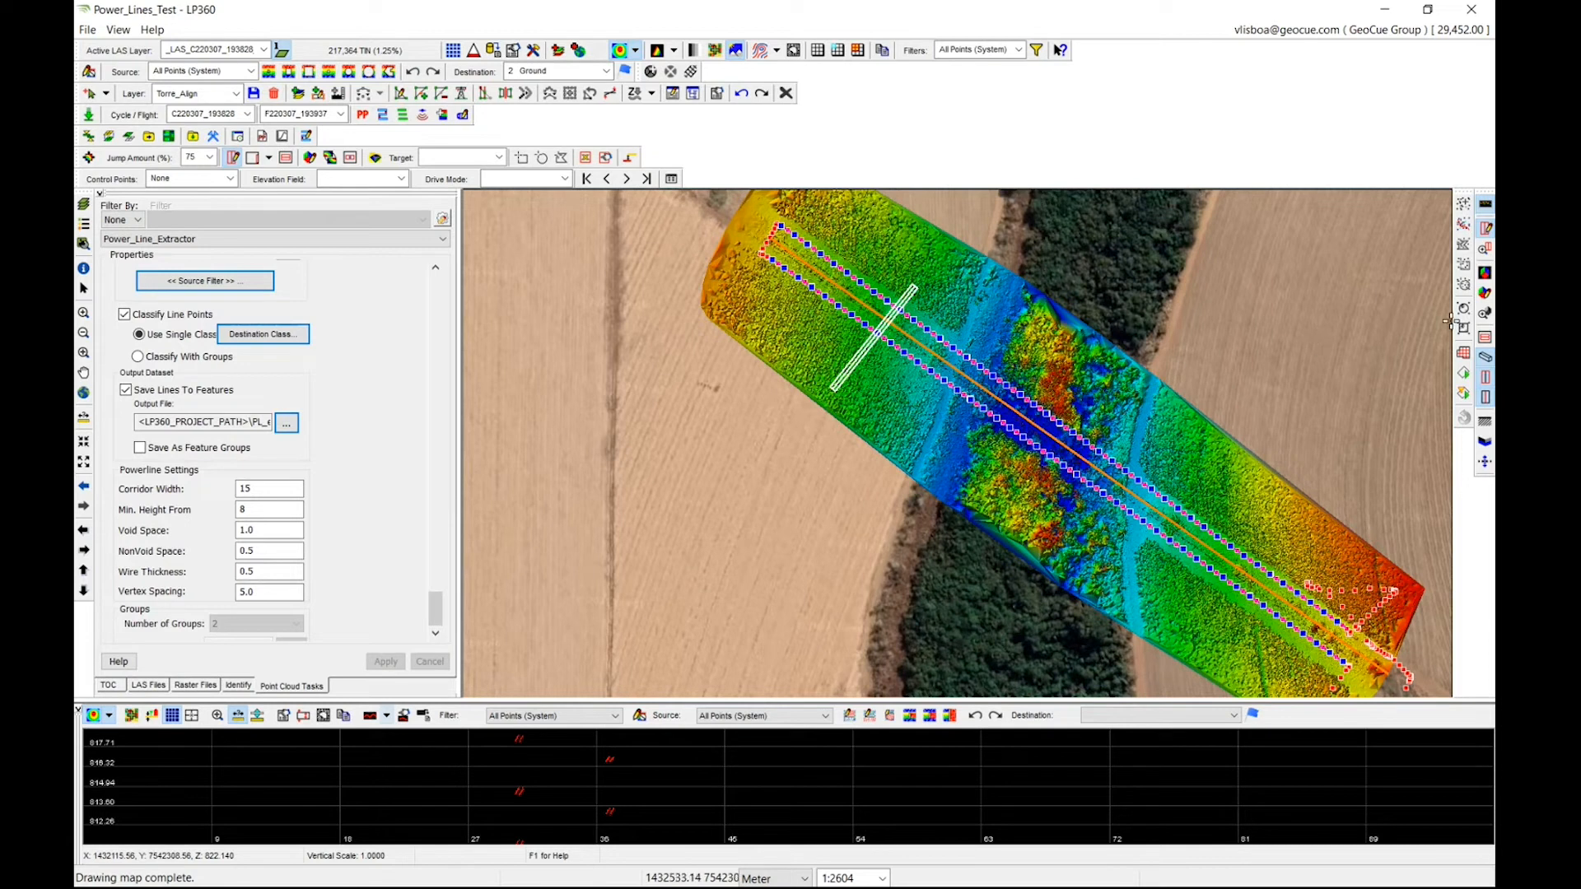
left_click(1465, 376)
left_click(856, 516)
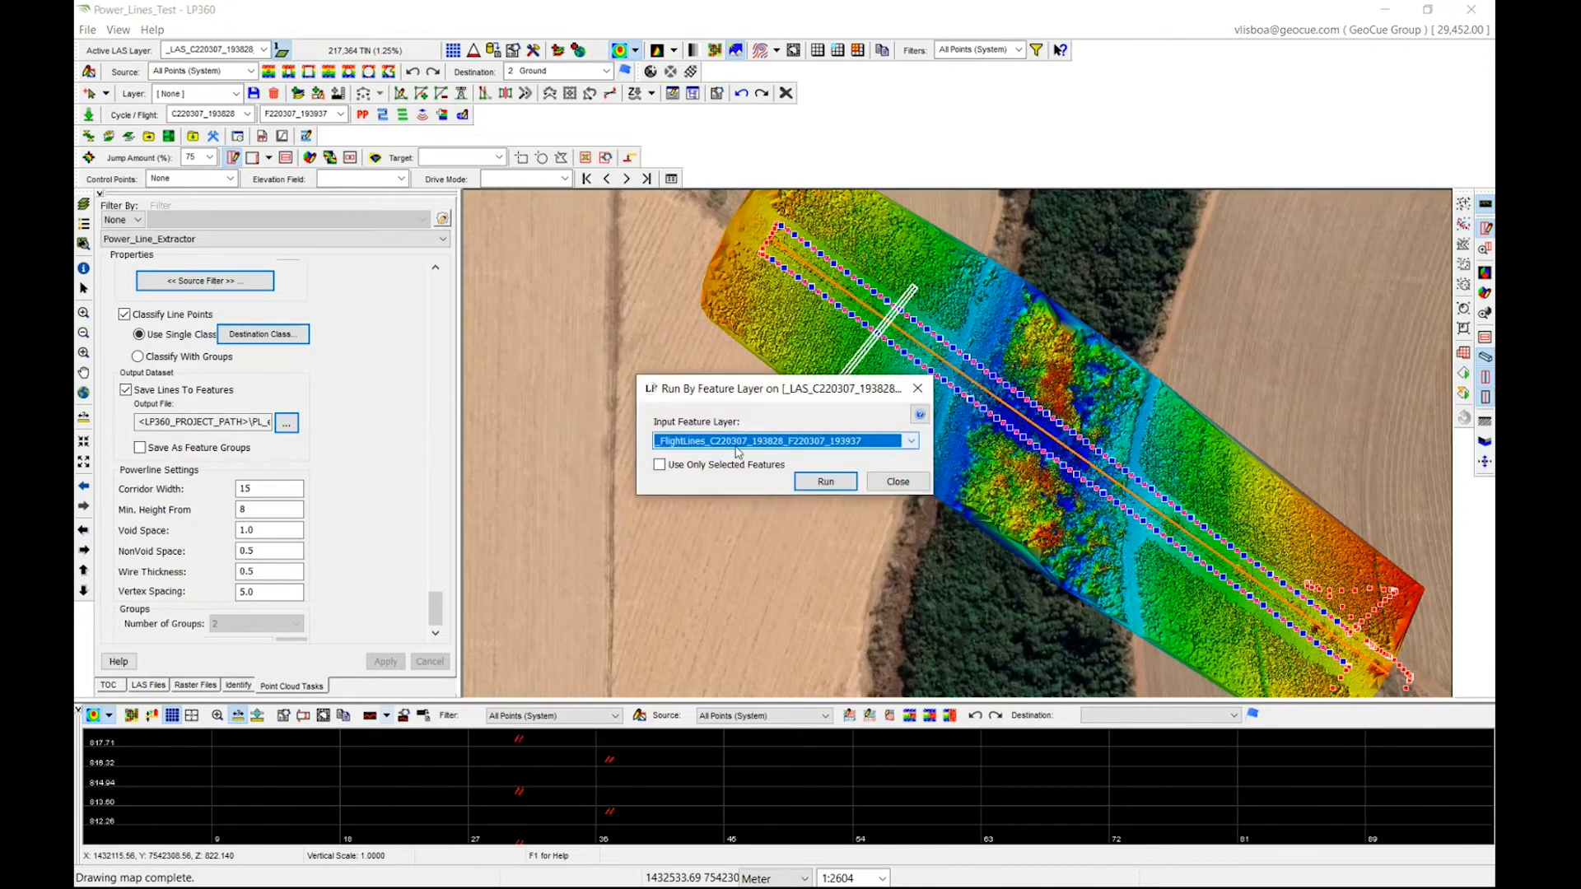
left_click(890, 486)
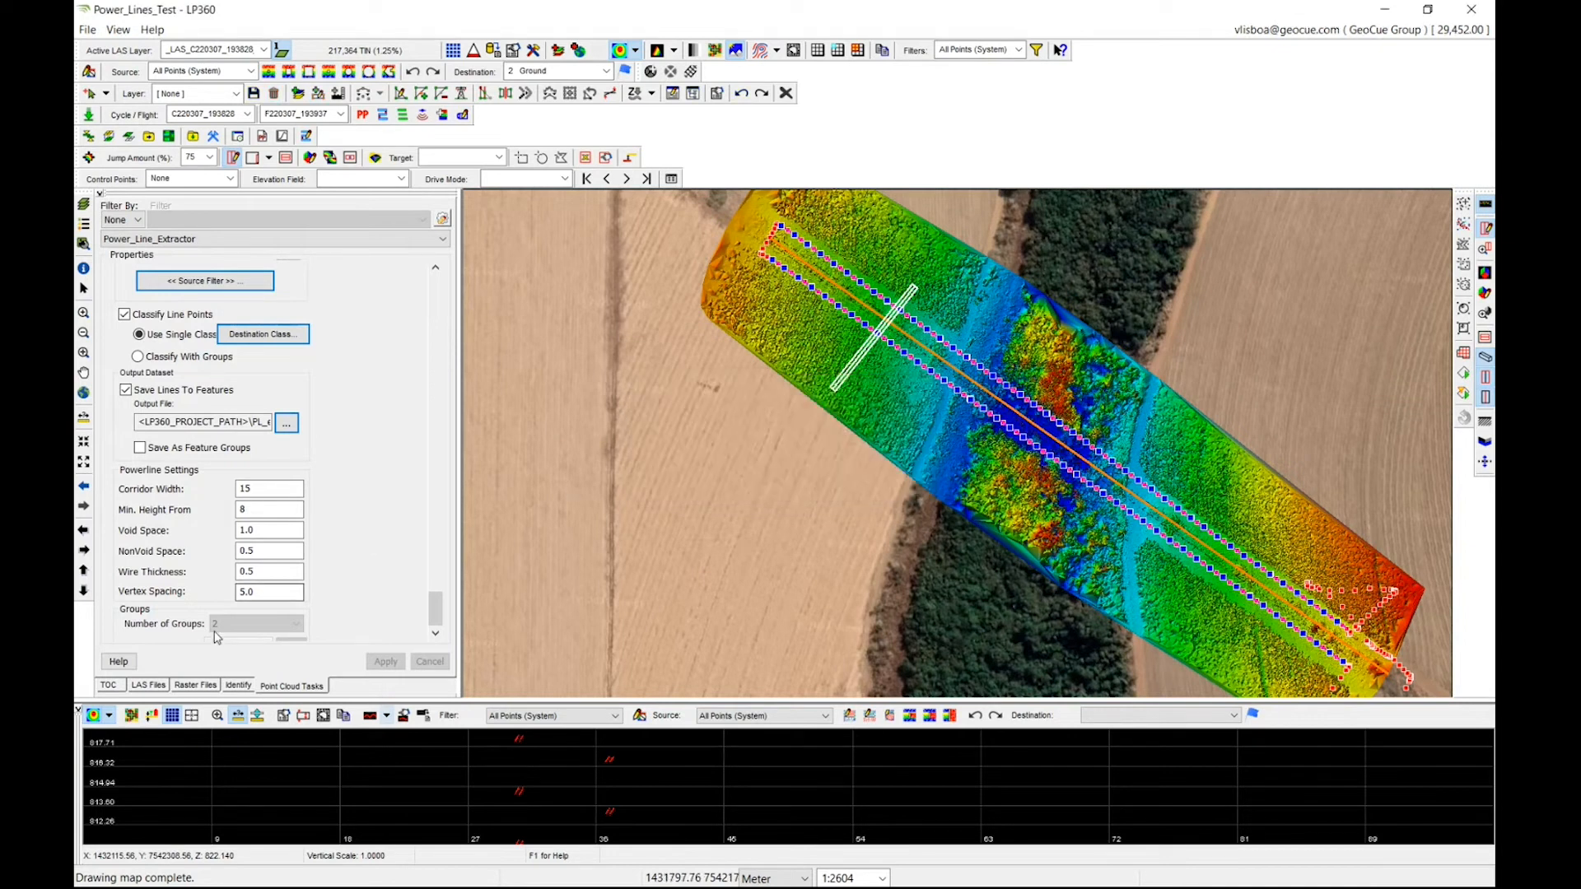
Step: Save the Power_Lines_Test project
left_click(86, 34)
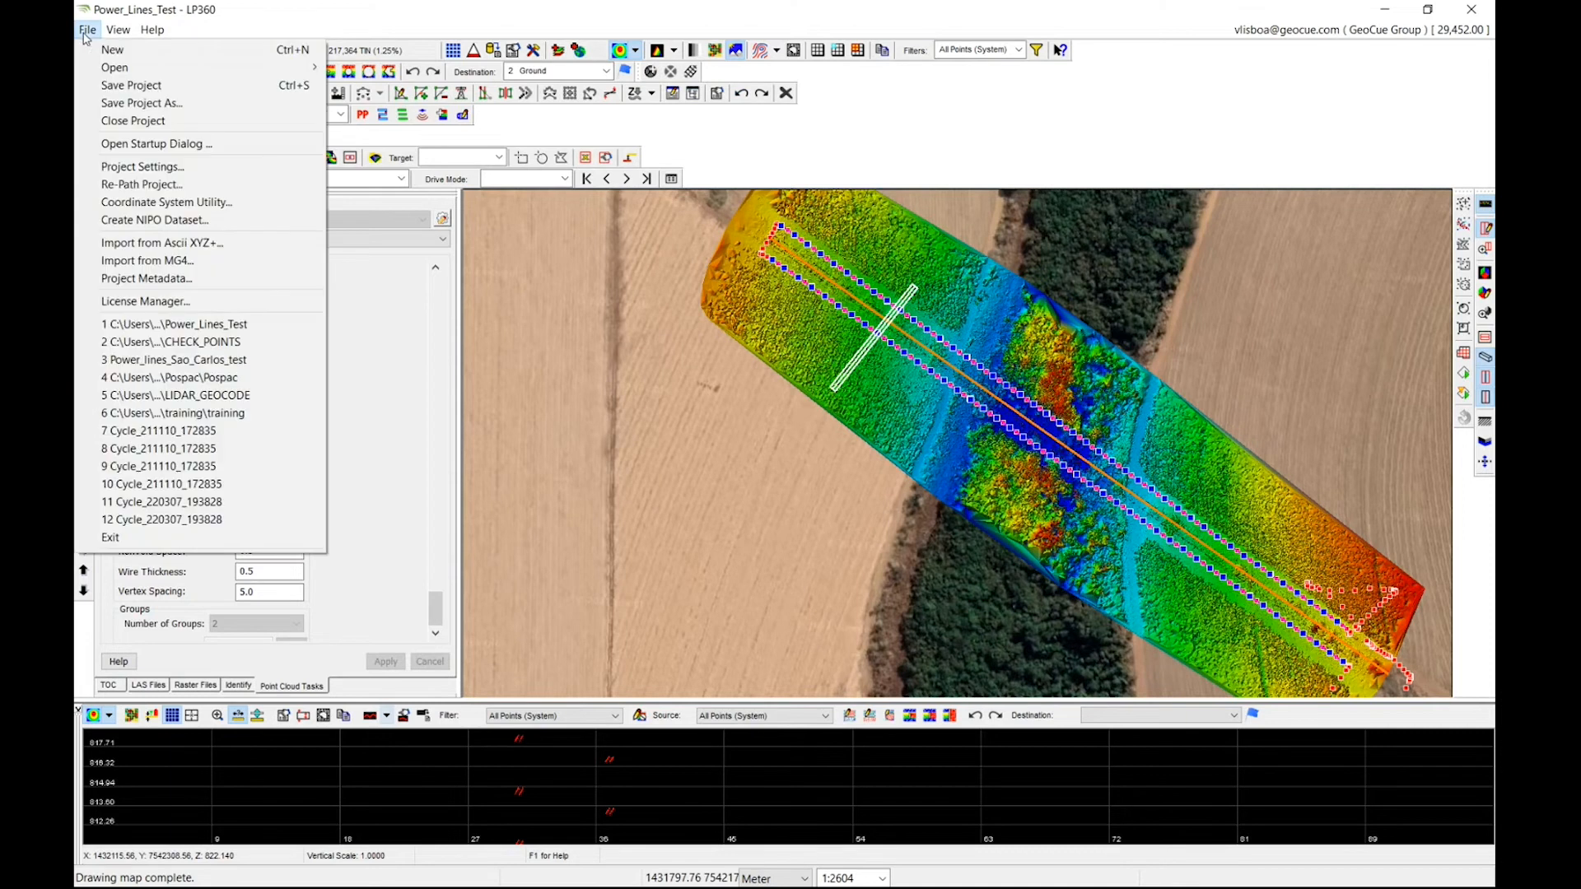
left_click(86, 36)
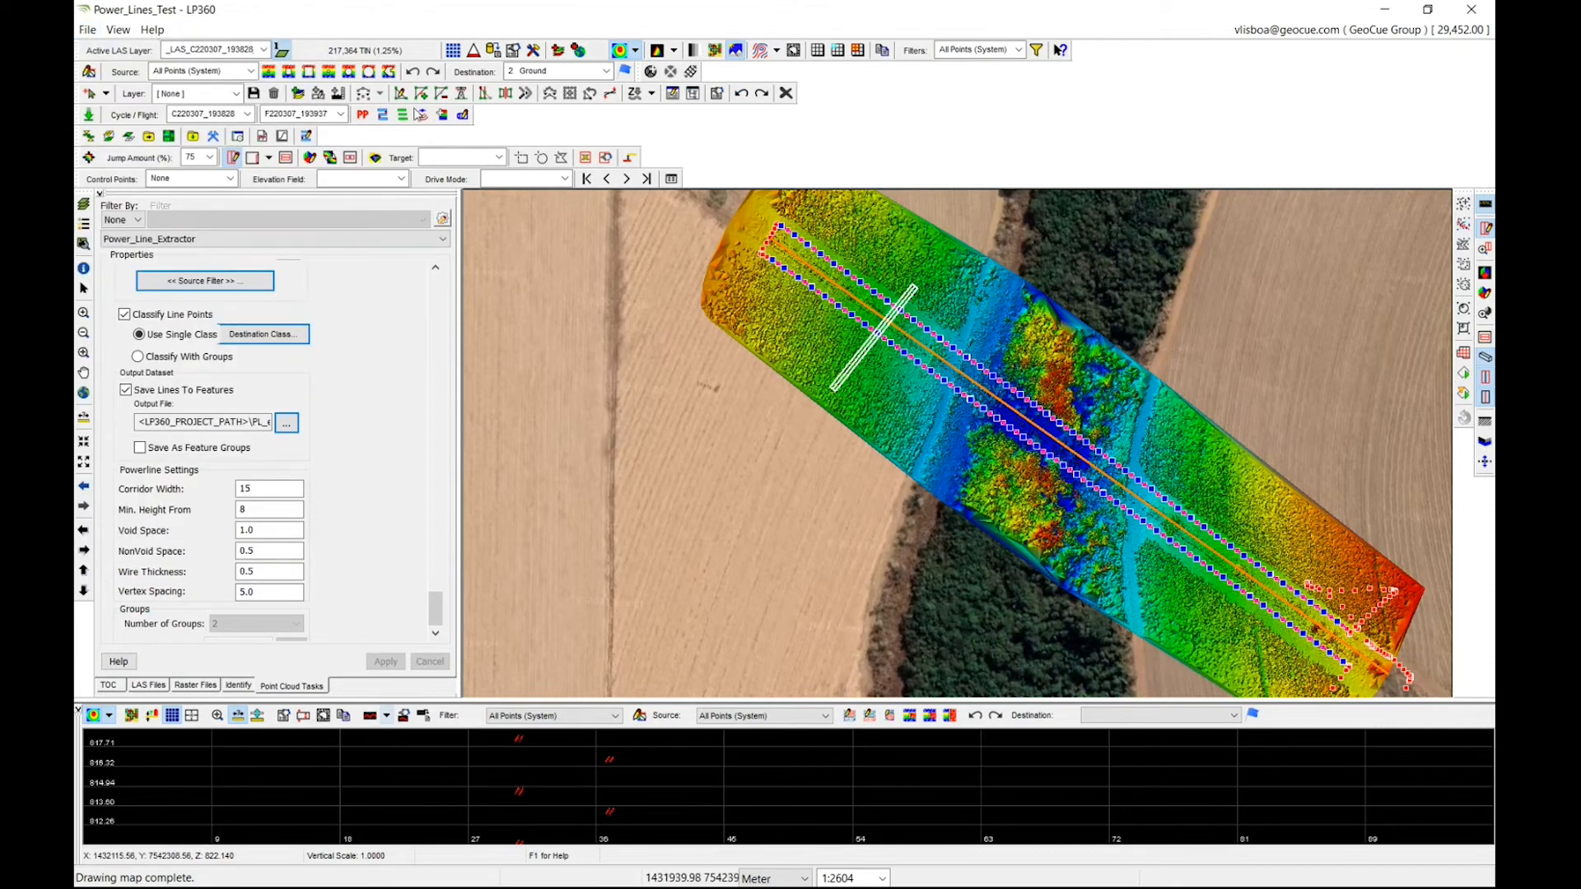
left_click(94, 31)
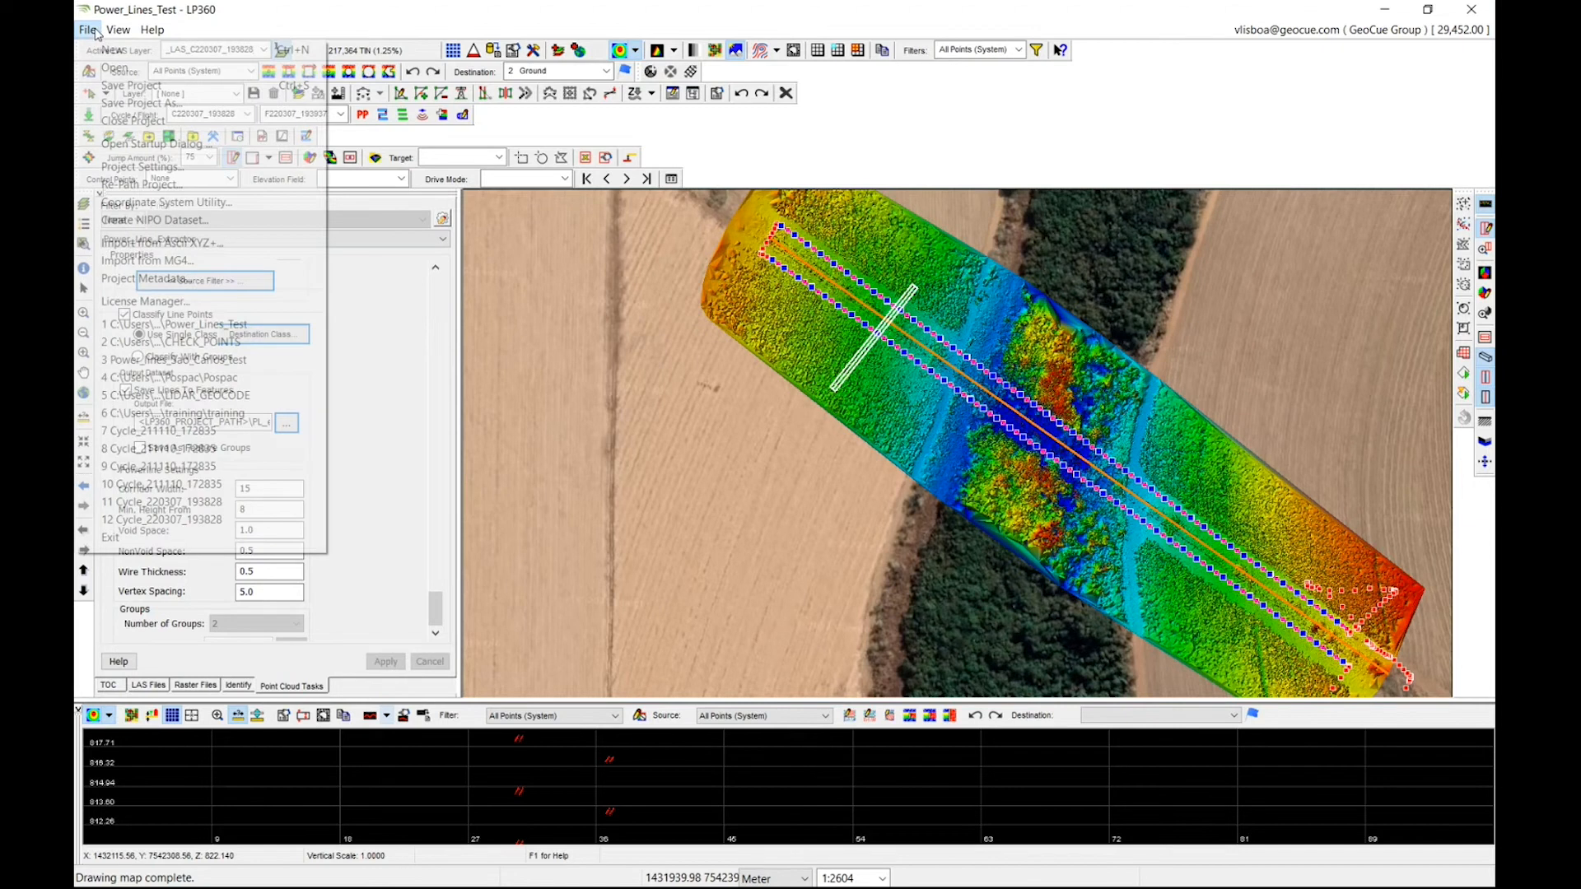
left_click(132, 87)
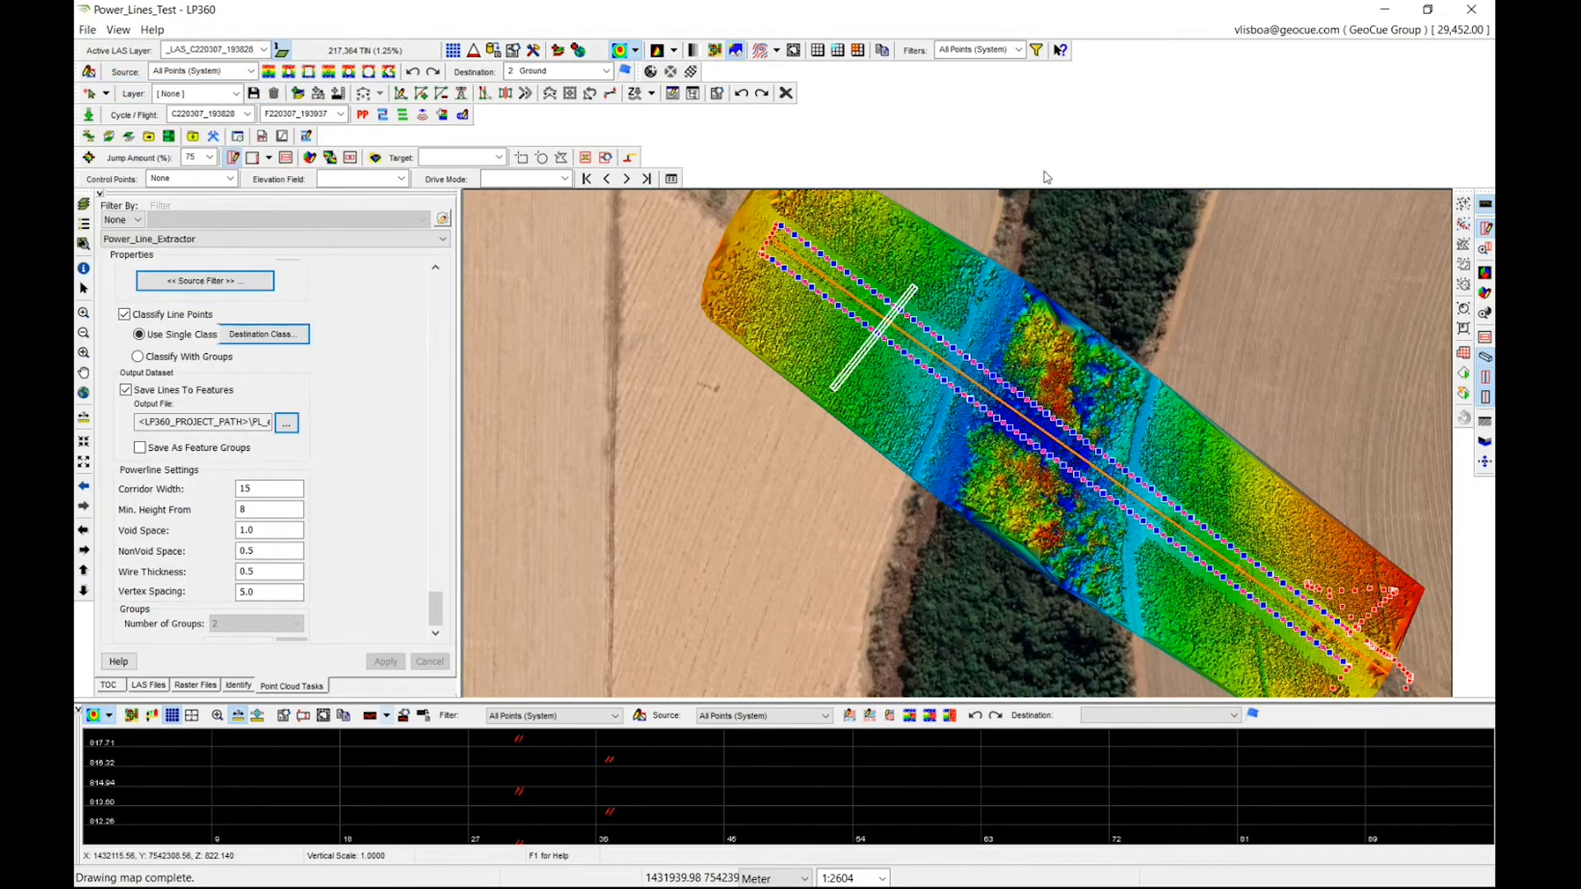
Step: Run the extractor task by feature layer with Torre_Align as the input layer, and dismiss the completion notice
left_click(1464, 374)
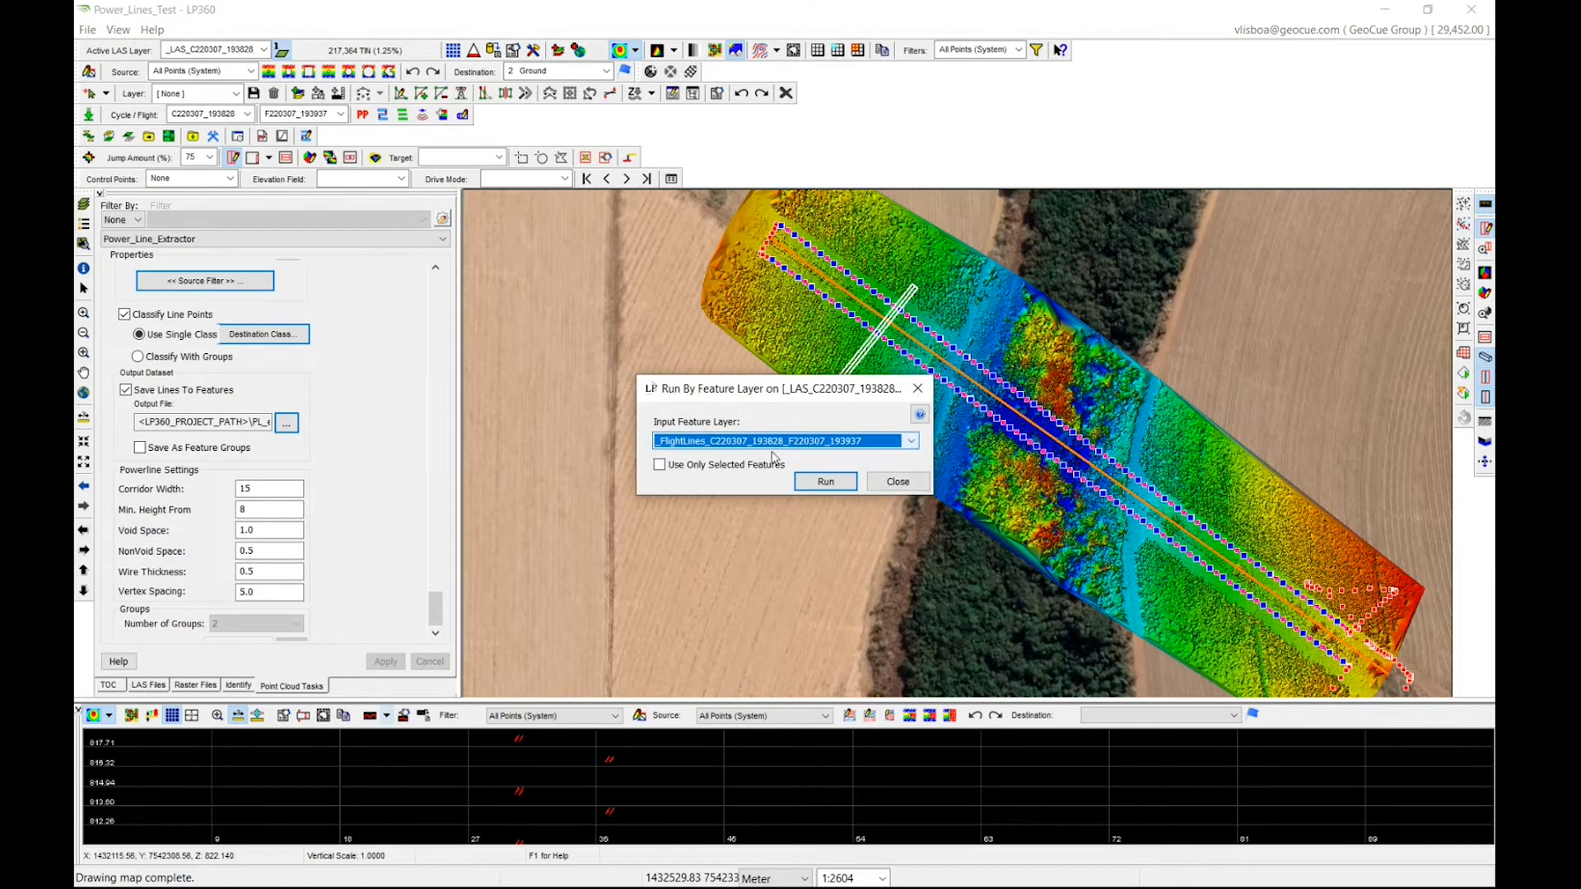
left_click(731, 442)
left_click(713, 468)
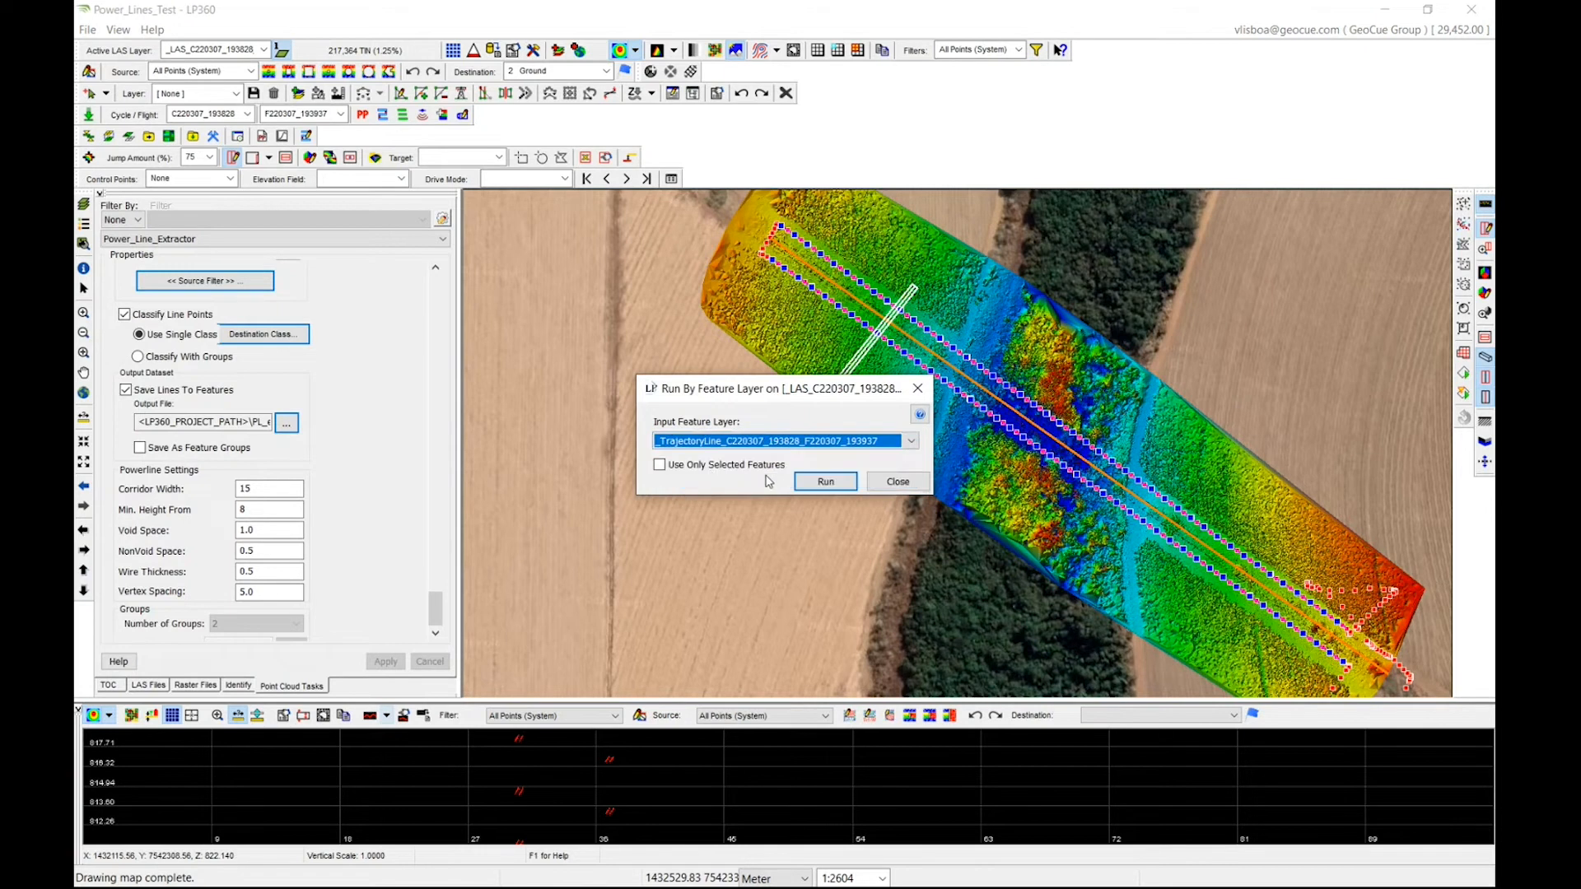
left_click(807, 446)
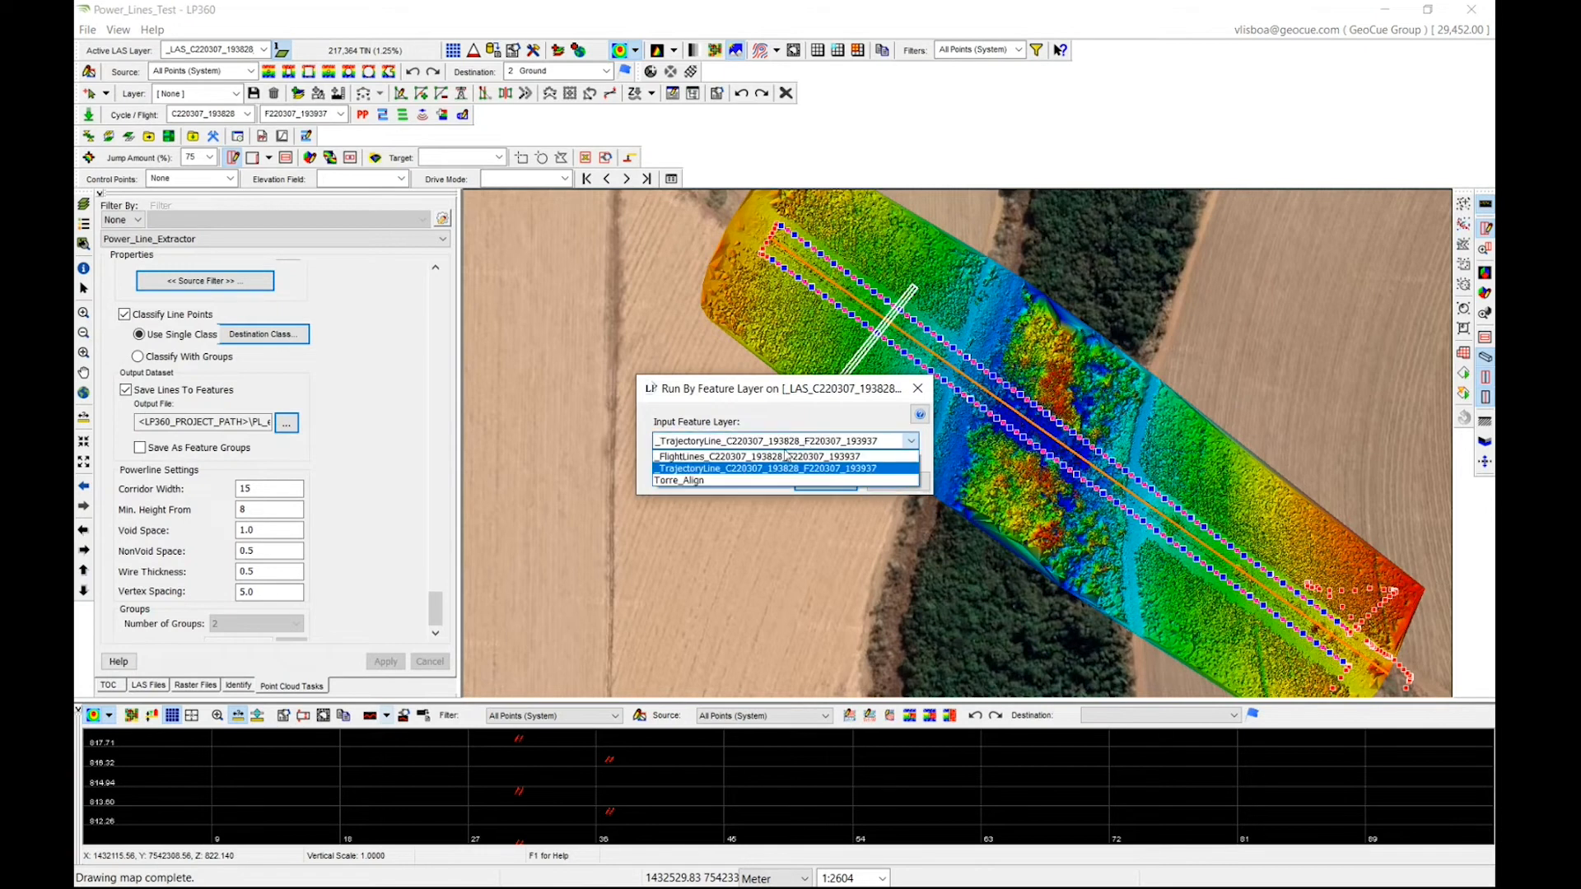
left_click(712, 479)
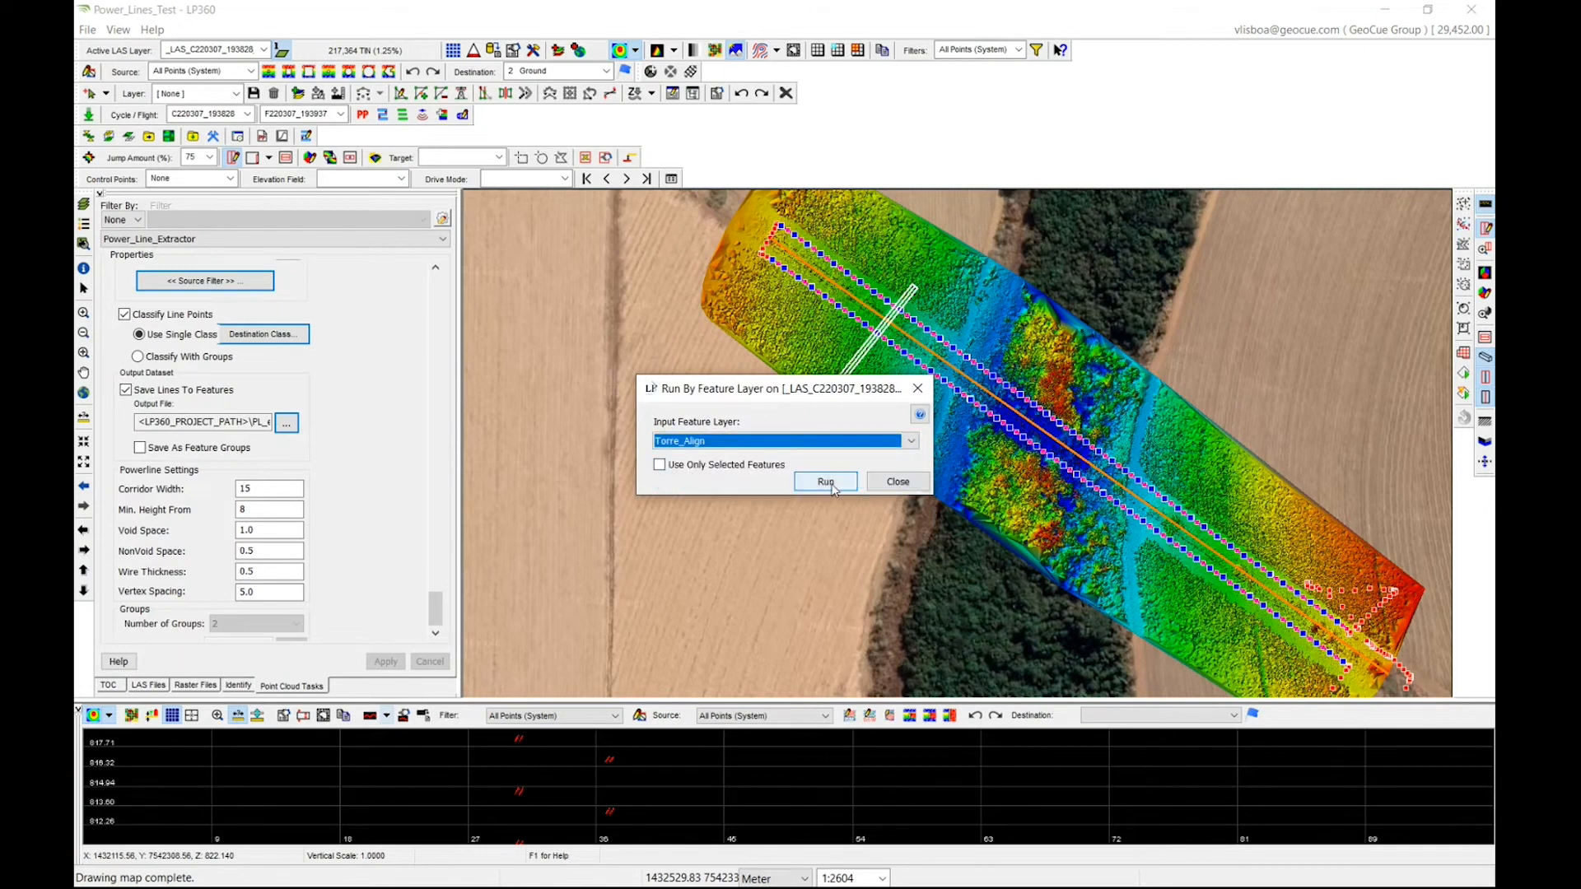
left_click(832, 487)
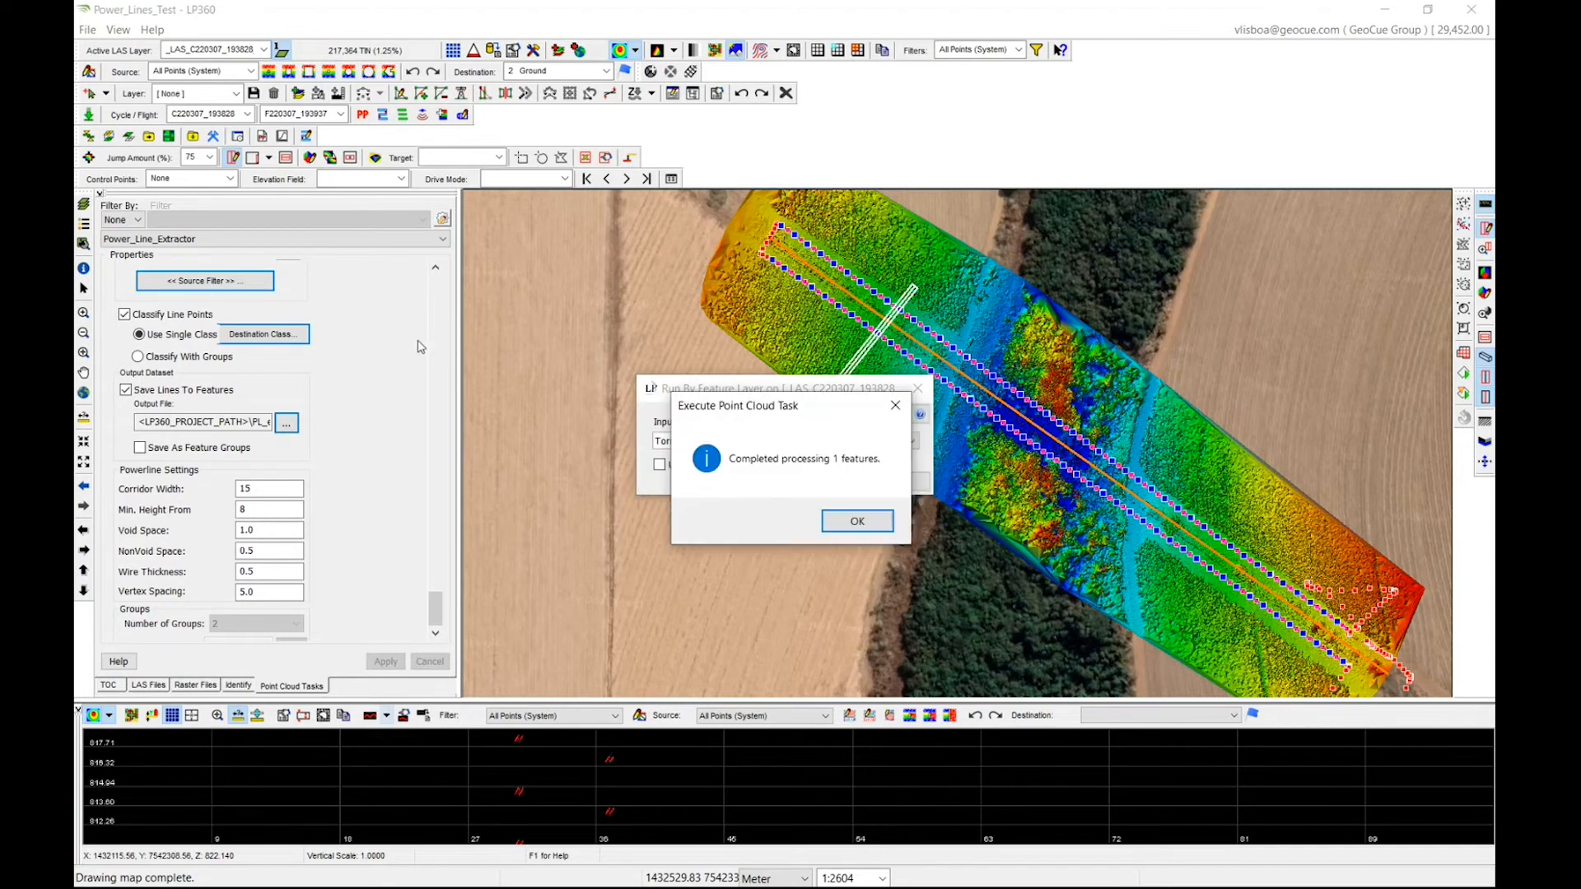
left_click(848, 518)
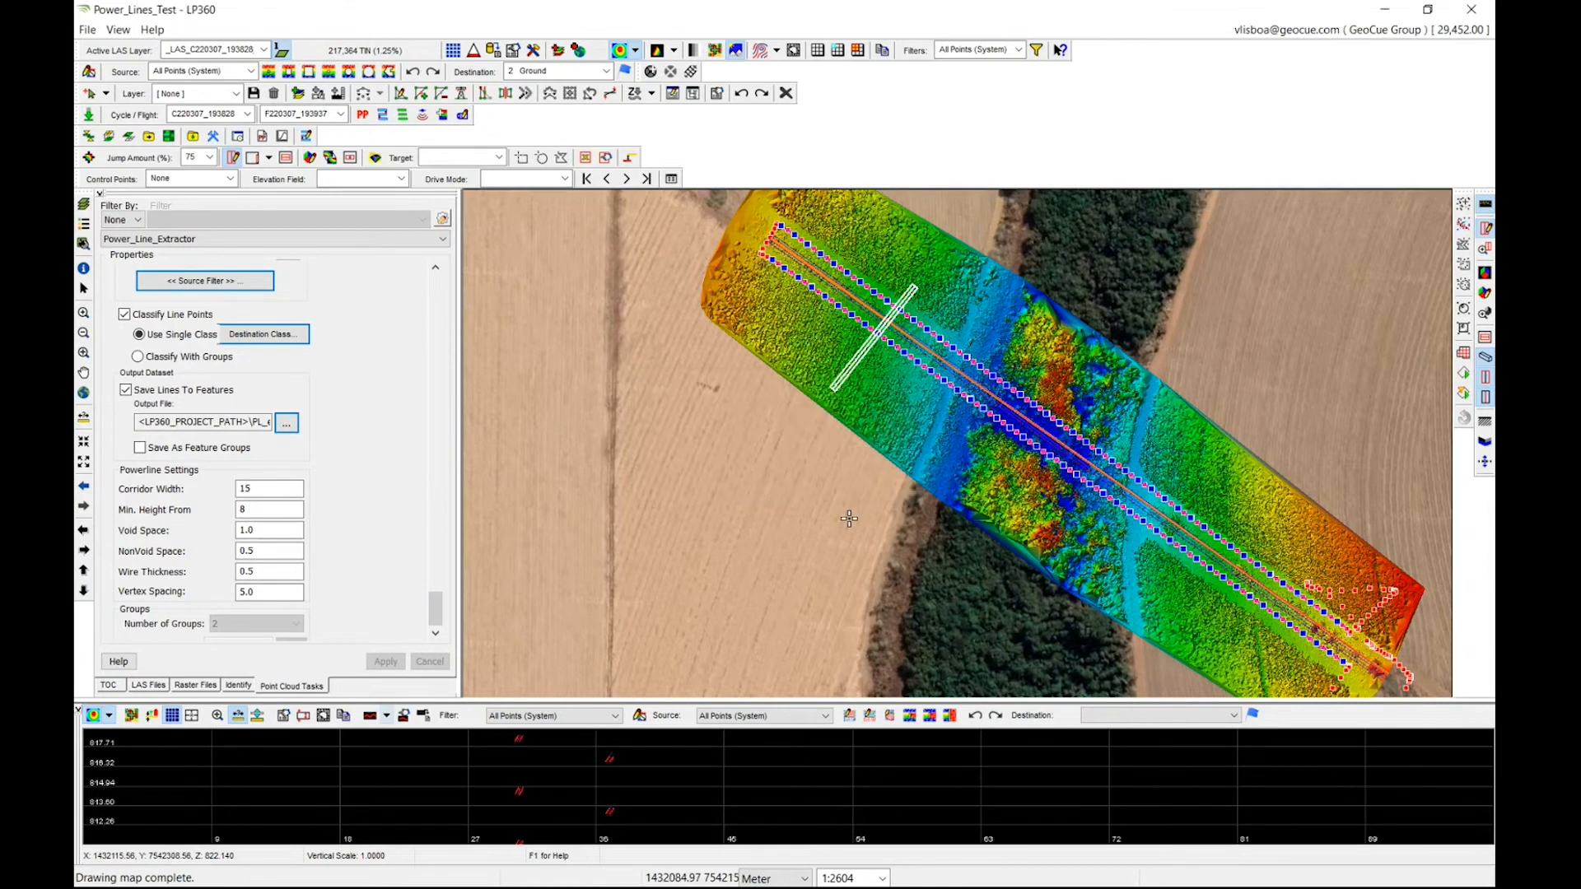
Step: Hide the Torre_Align, RetainedPhotos, FlightLines and TrajectoryPoints layers and inspect the PL_extractor lines over the point cloud
left_click(107, 685)
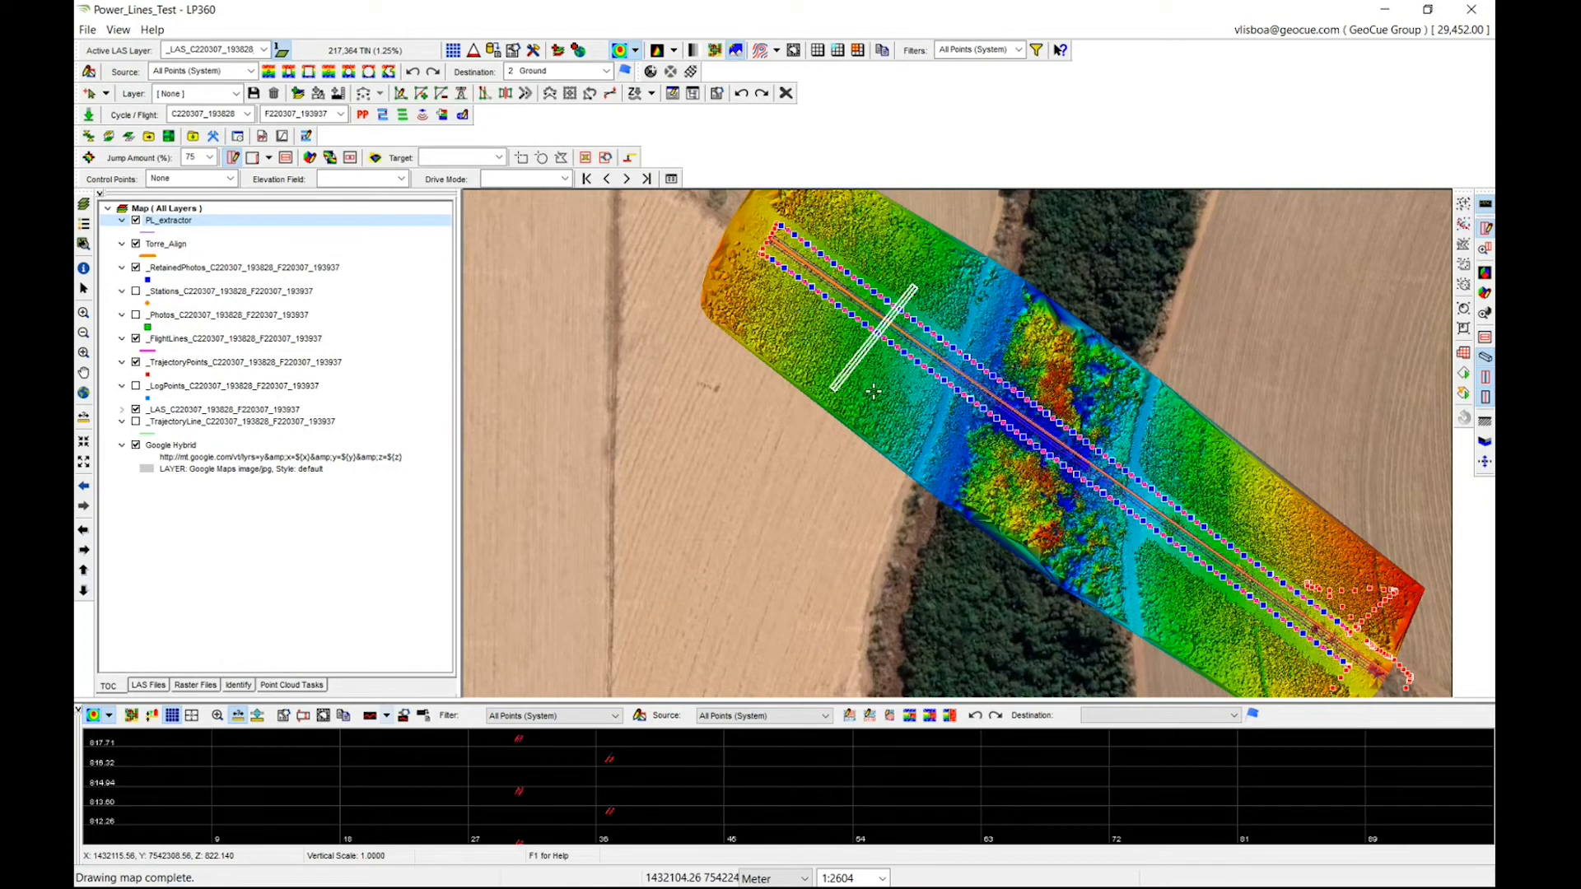
scroll(943, 374, "up", 2)
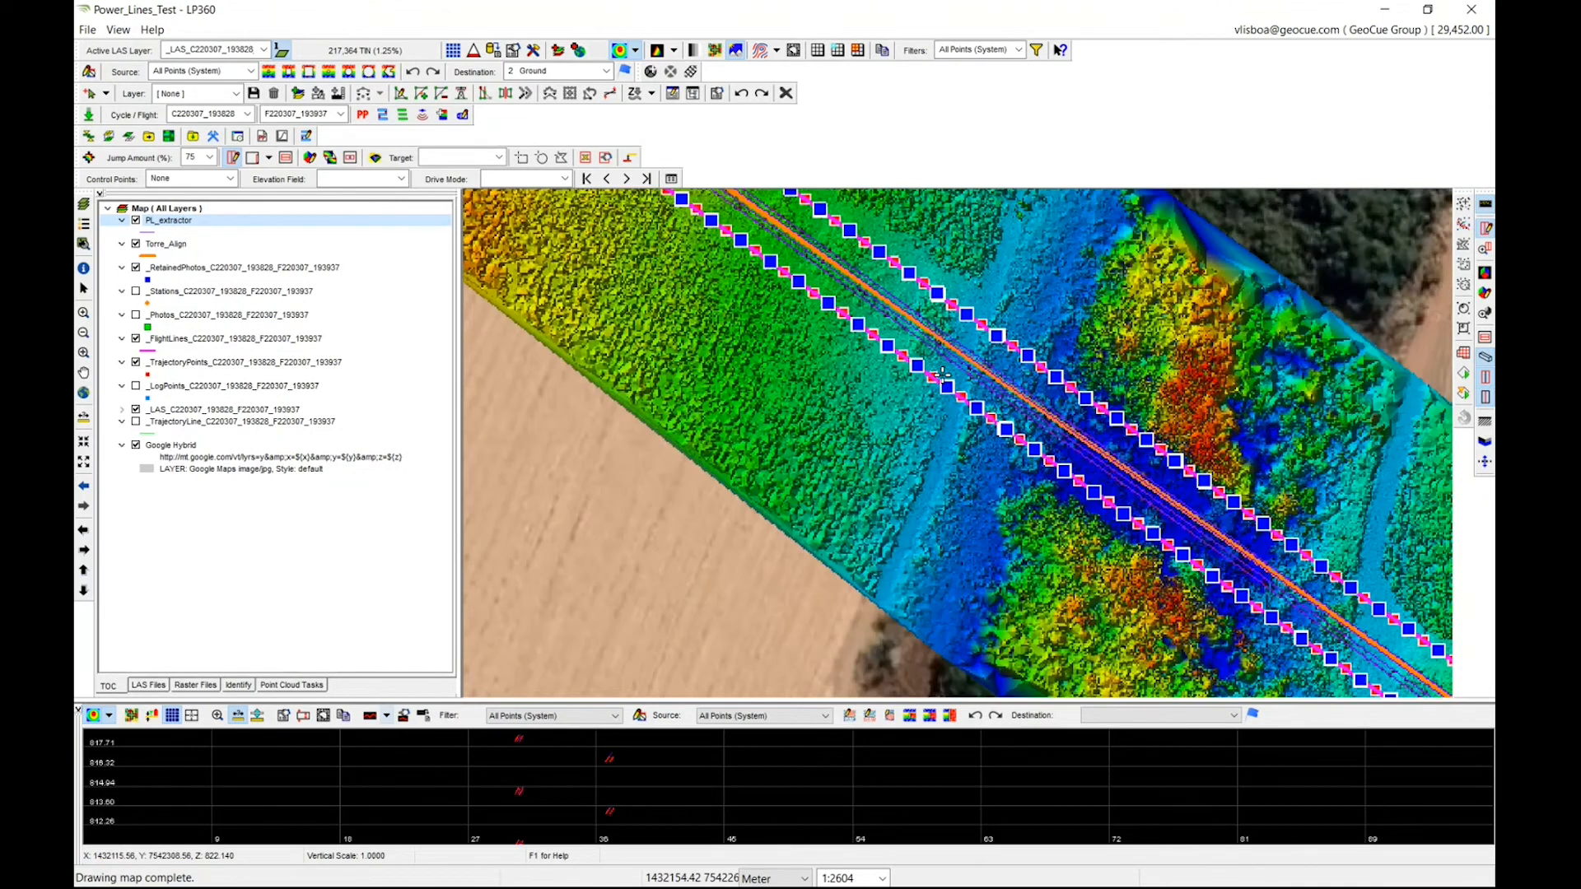
scroll(943, 375, "up", 3)
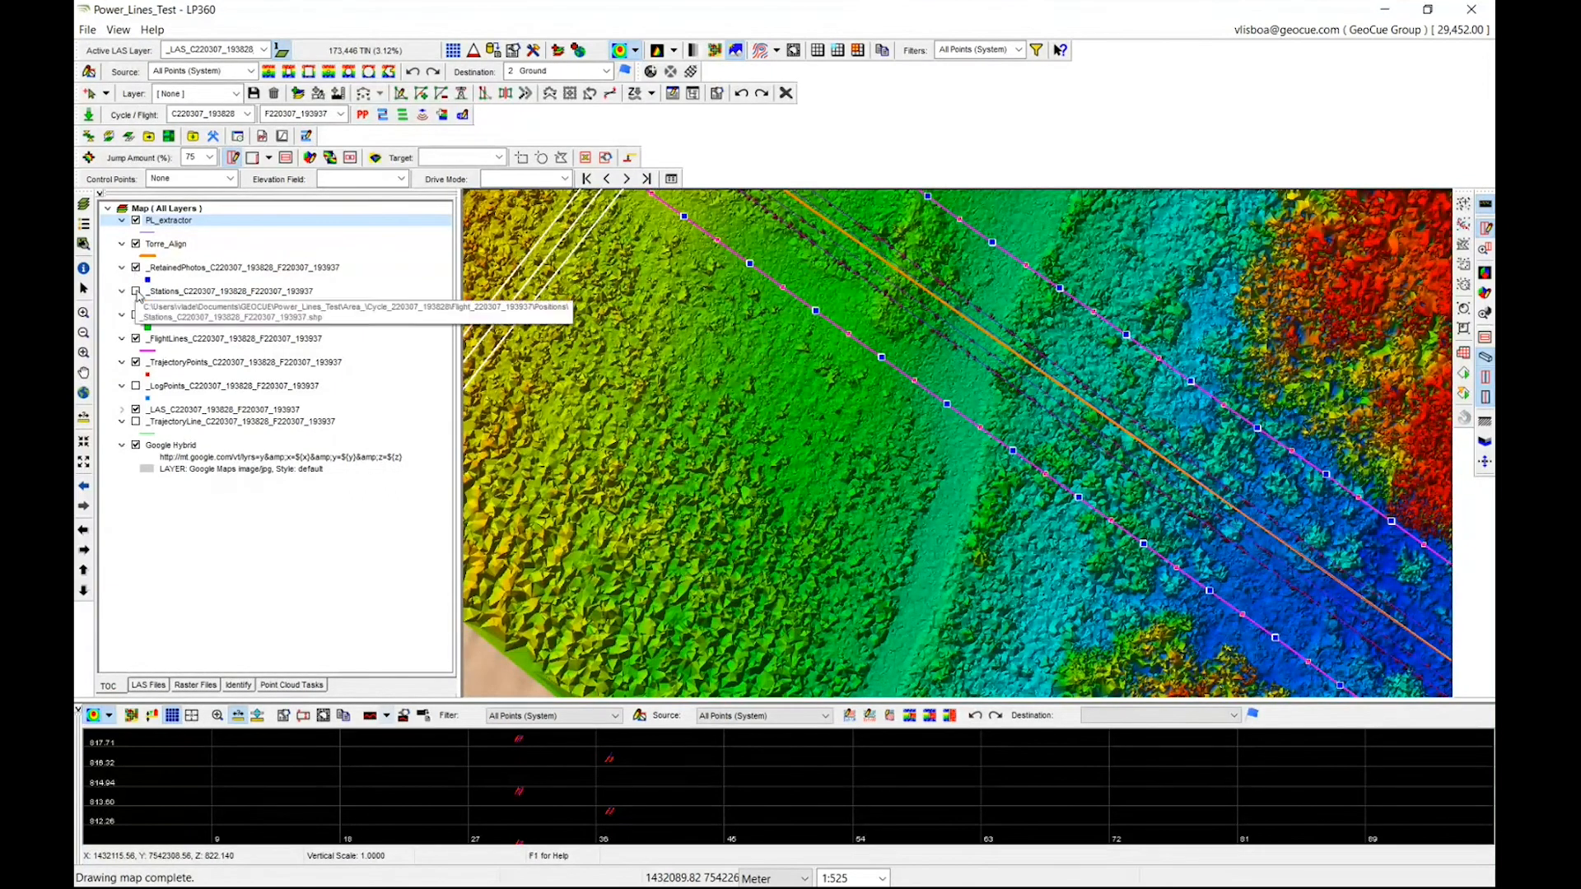
left_click(136, 338)
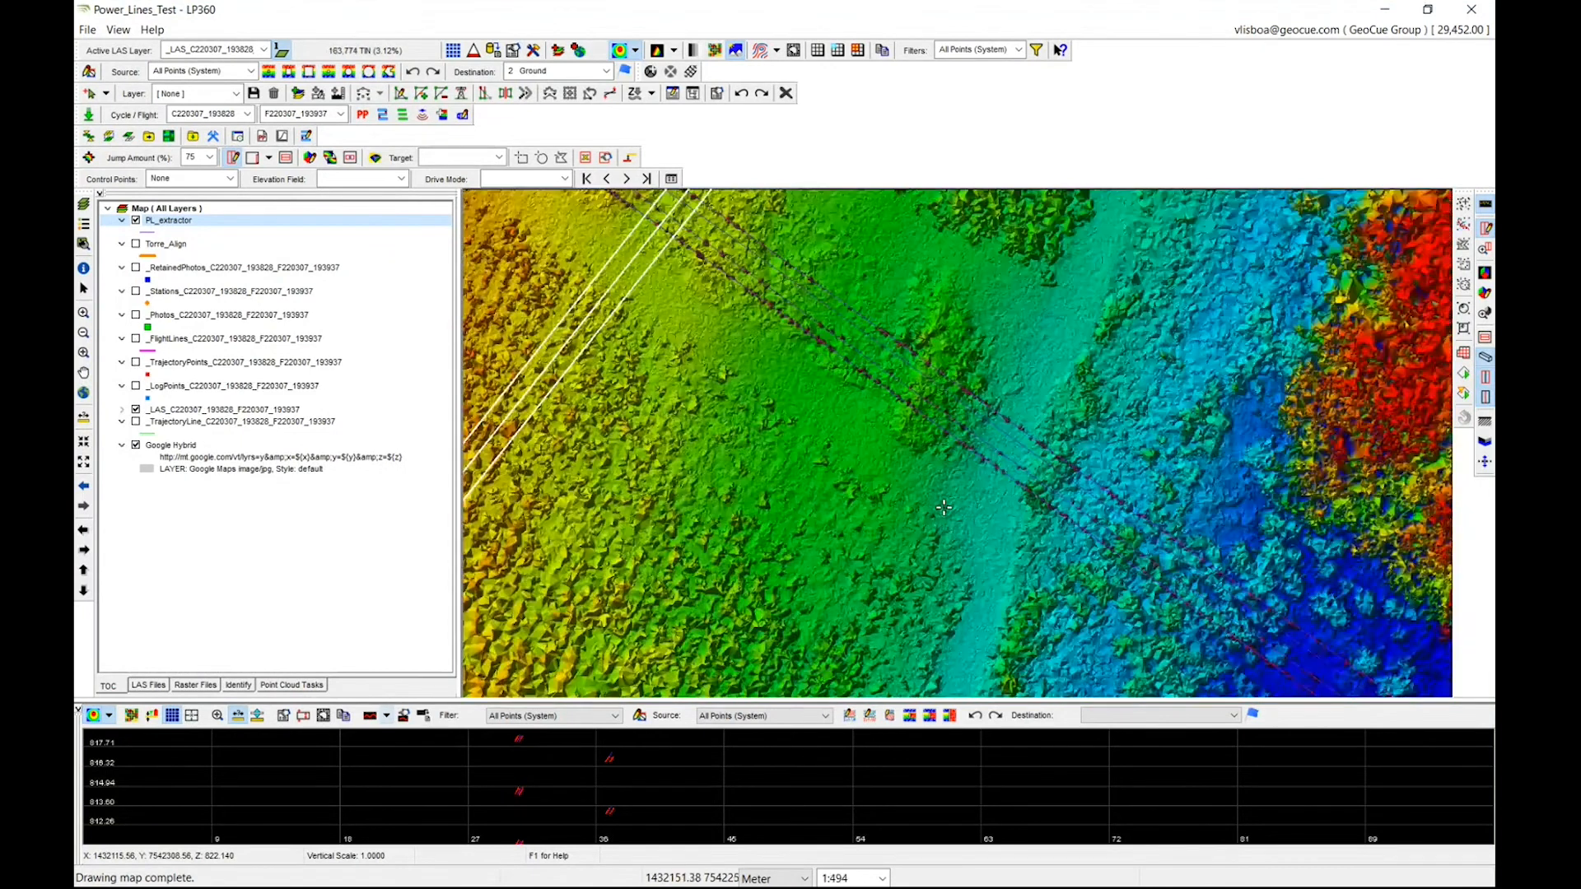
scroll(943, 508, "down", 1)
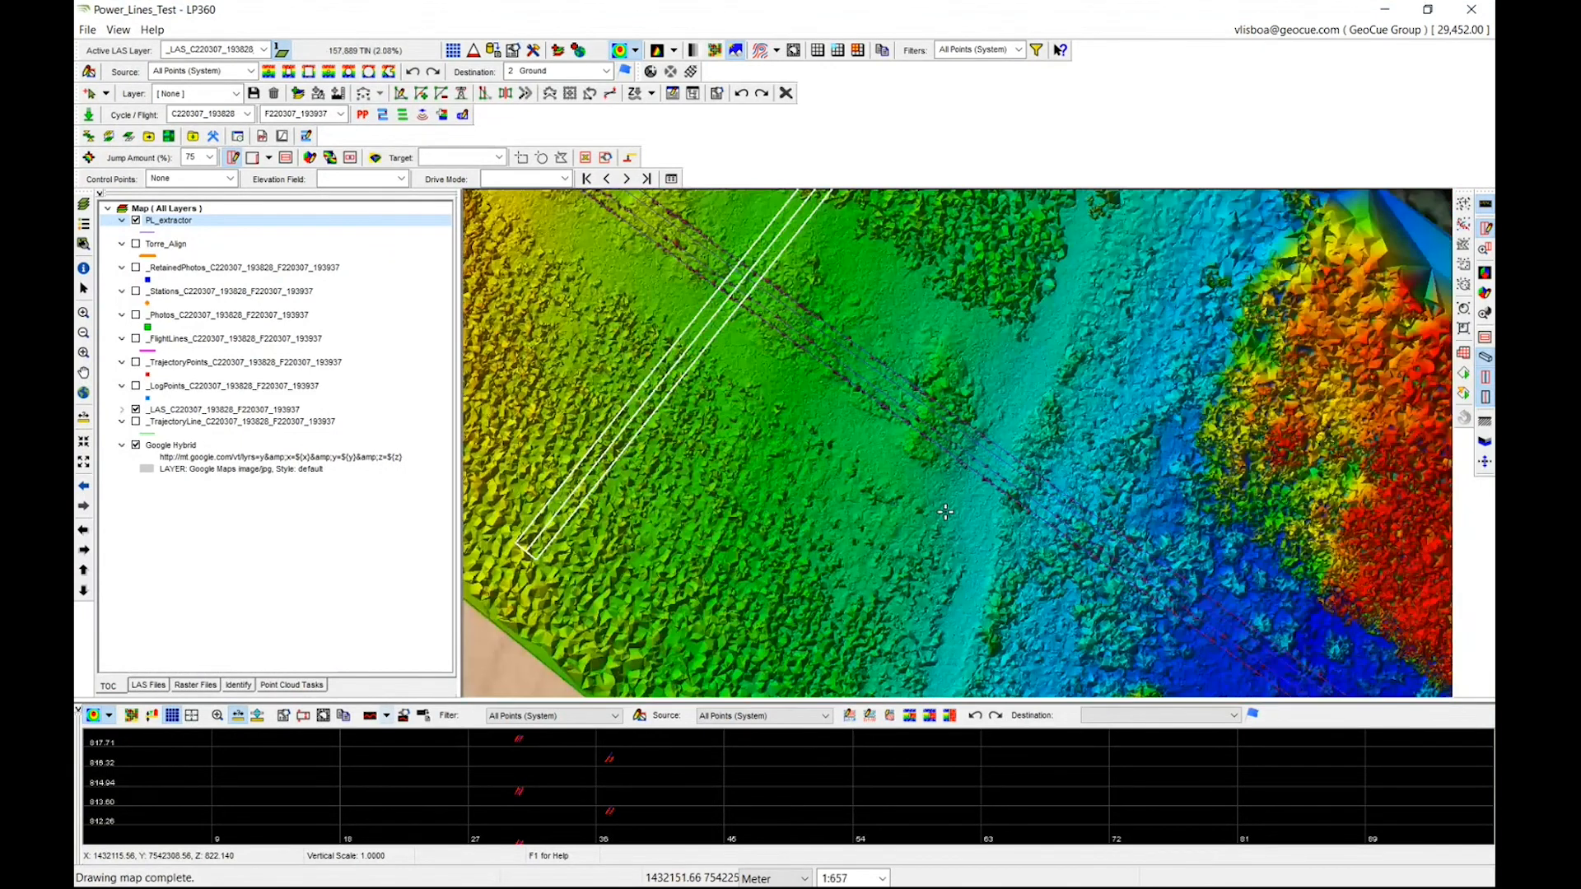
scroll(945, 512, "down", 1)
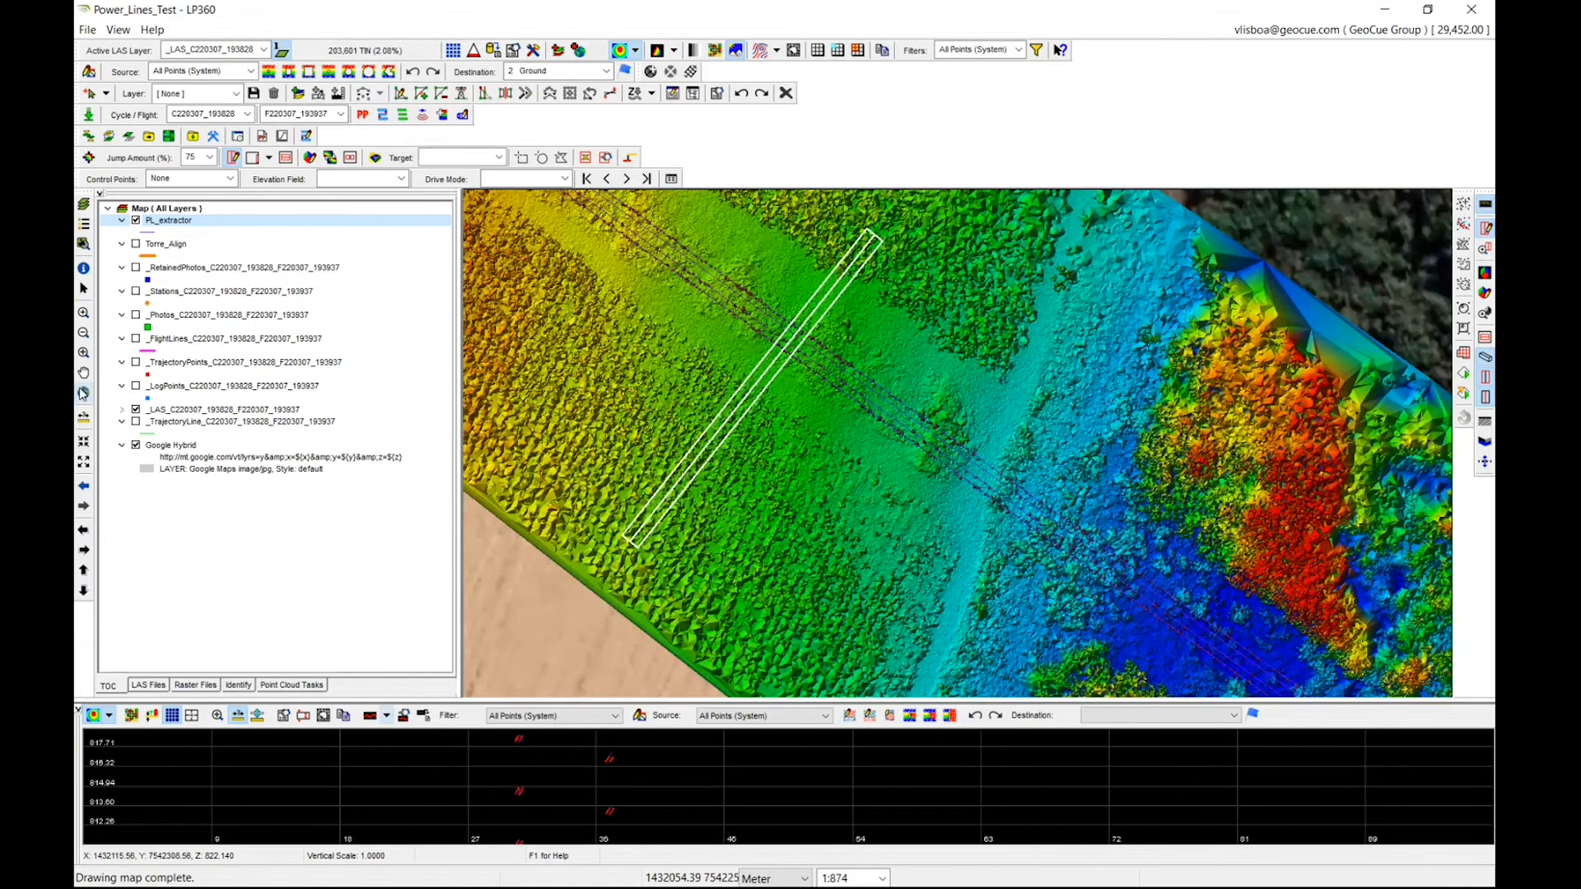
Step: Show the full map extent, cut a profile lengthwise along the powerline past both towers, and enlarge the profile view
left_click(83, 393)
left_click(1484, 228)
left_click(735, 283)
left_click(1237, 630)
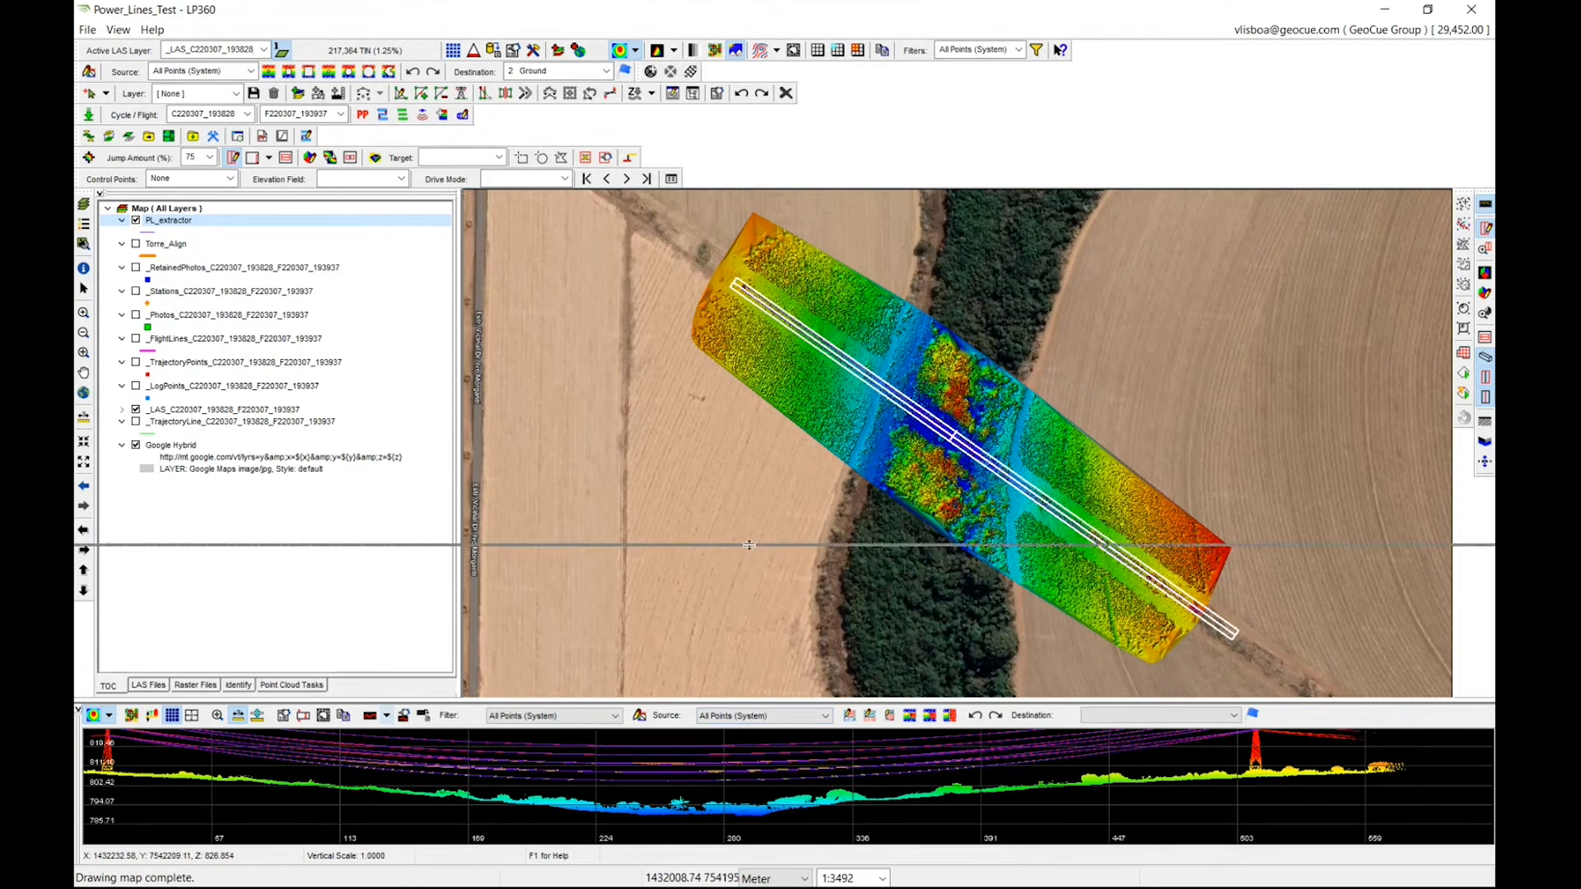
left_click_drag(749, 545, 750, 545)
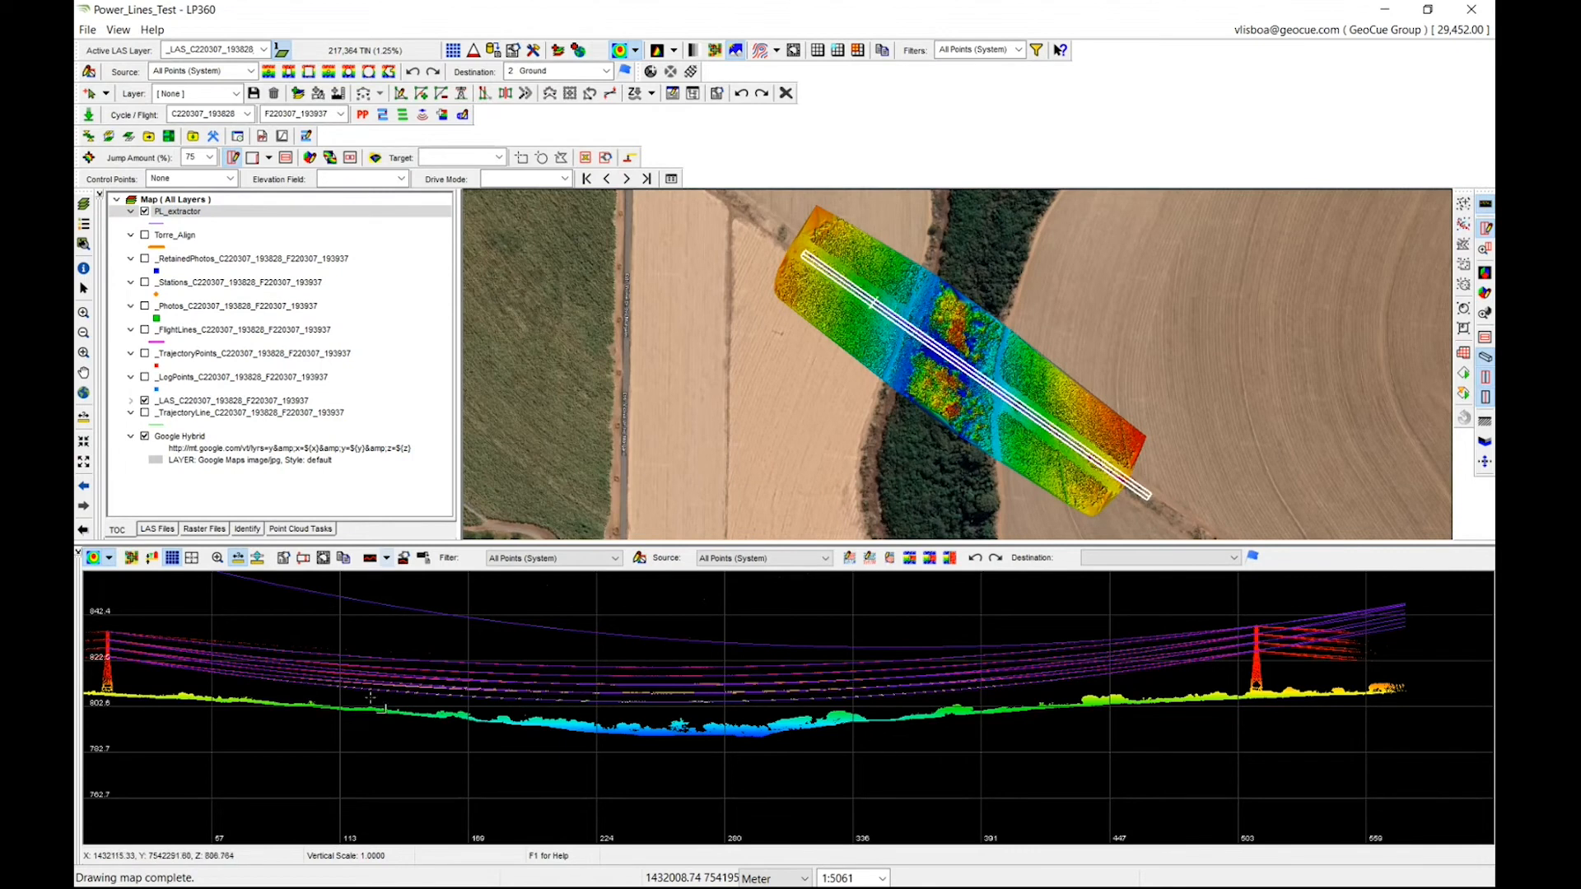
Step: Step the profile sideways off the powerline and back to examine the extracted lines against the conductors
key("Up")
key("Up")
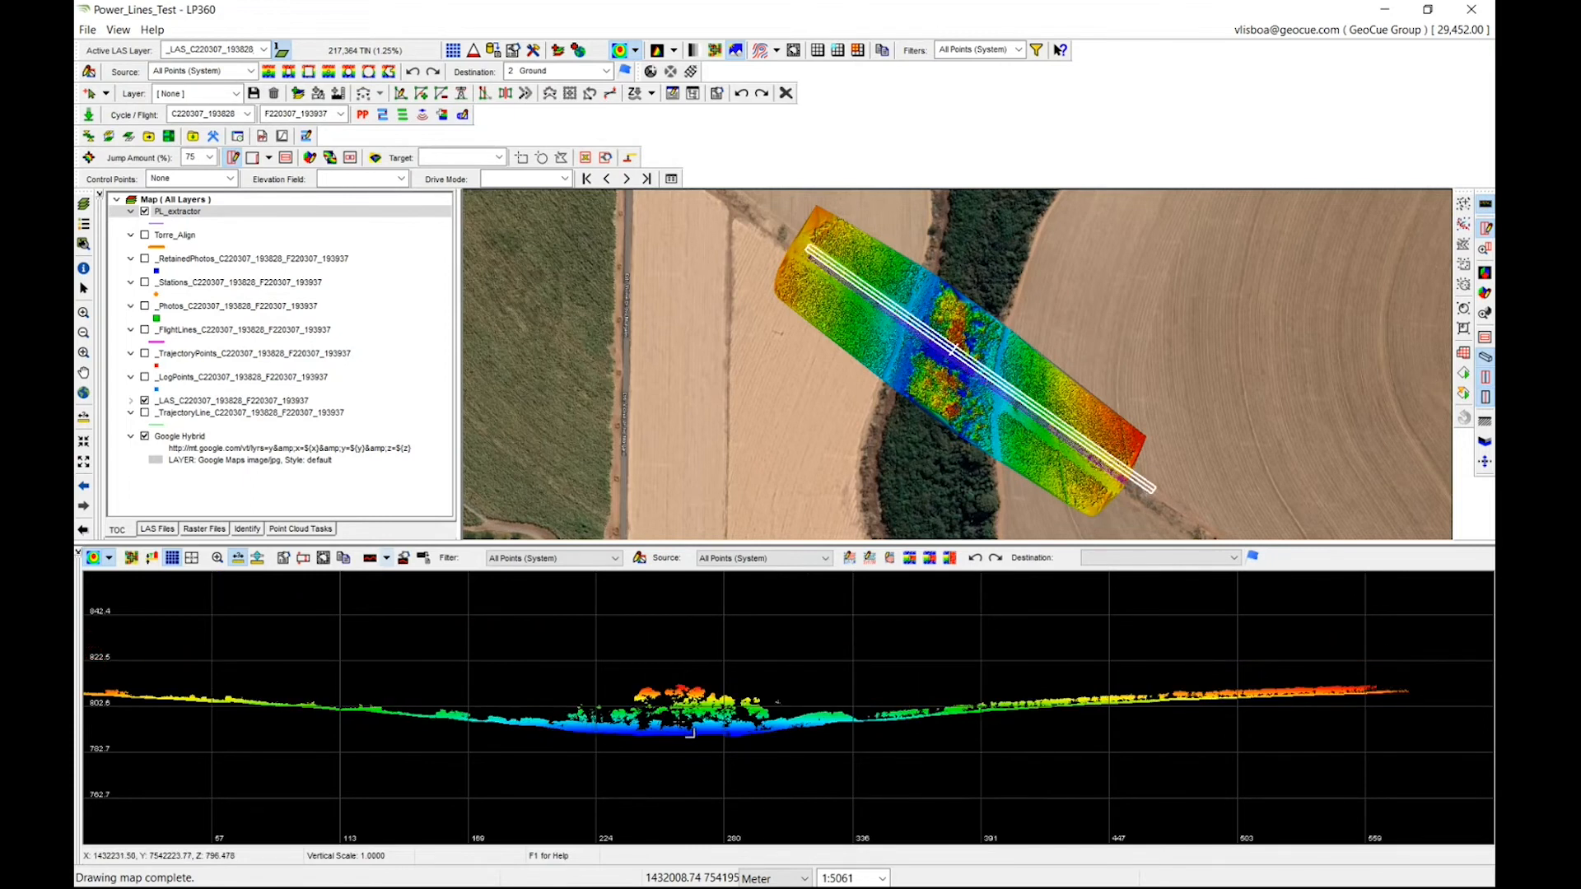
key("Down")
Step: Scan the point cloud in the Live View settings to count the points in each classification class
left_click(217, 558)
left_click(1036, 50)
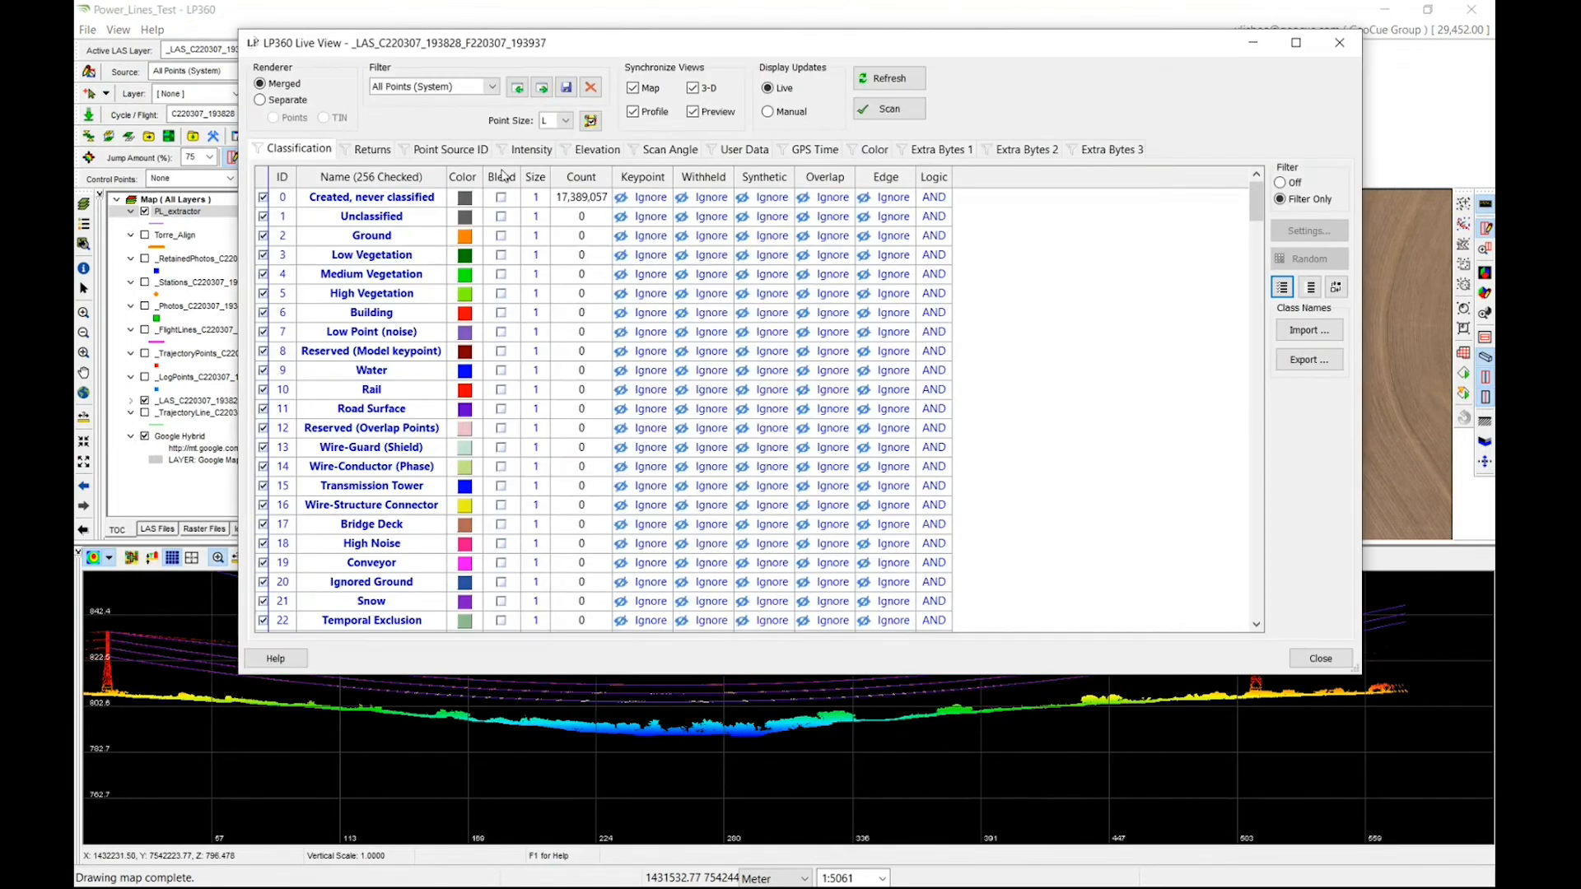
left_click(567, 121)
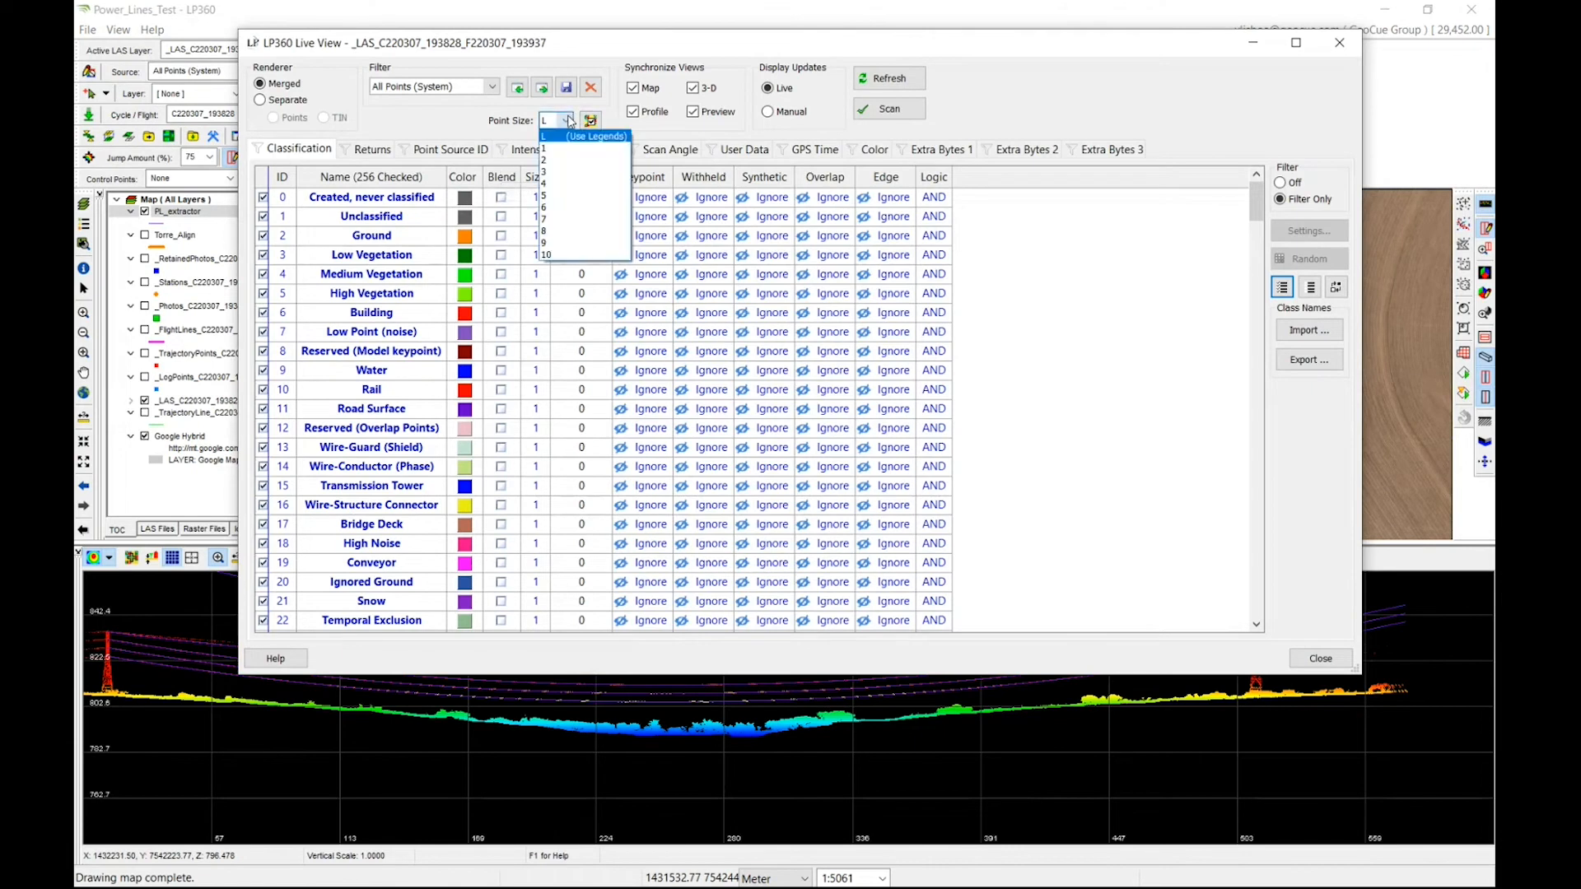
left_click(569, 121)
left_click(889, 108)
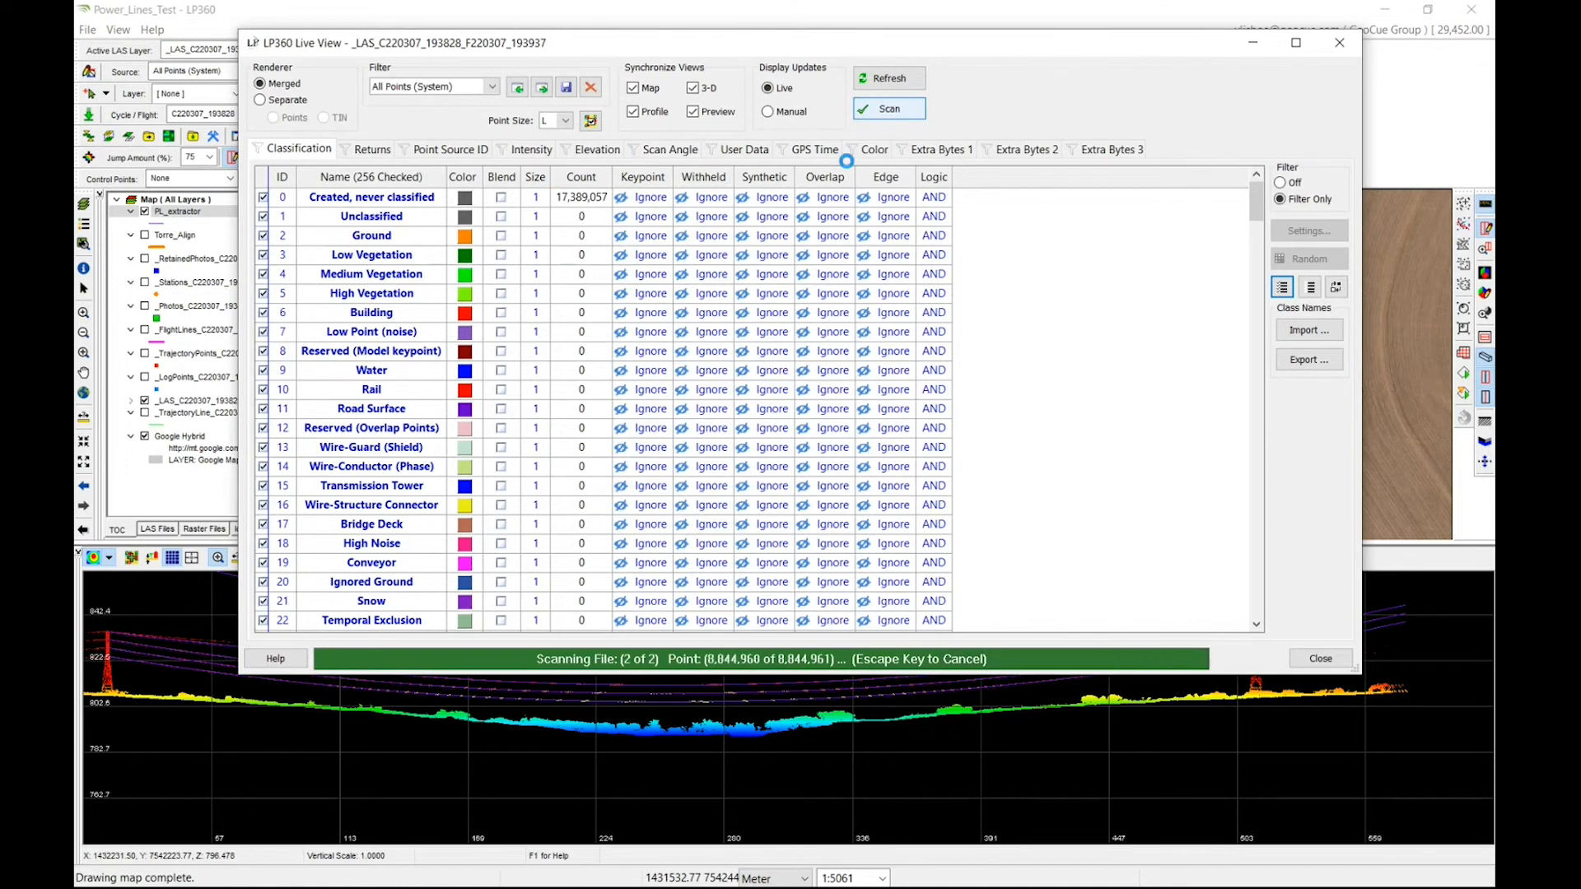
left_click(900, 77)
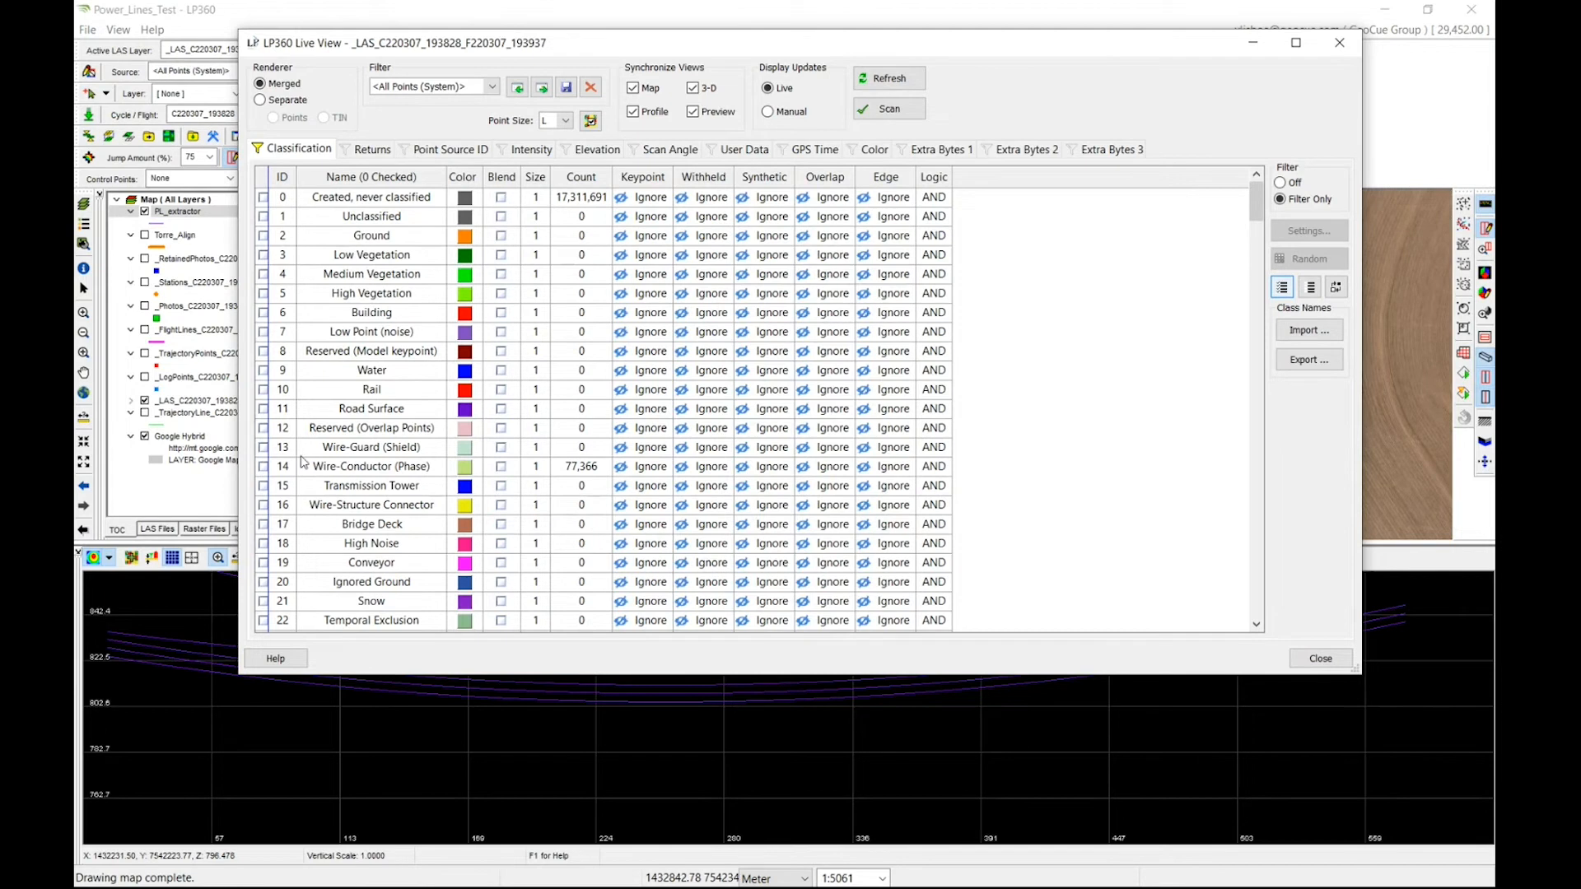
Step: Toggle the Wire-Conductor (Phase) class to compare it against the other classes, and close Live View without saving the filter changes
left_click(262, 465)
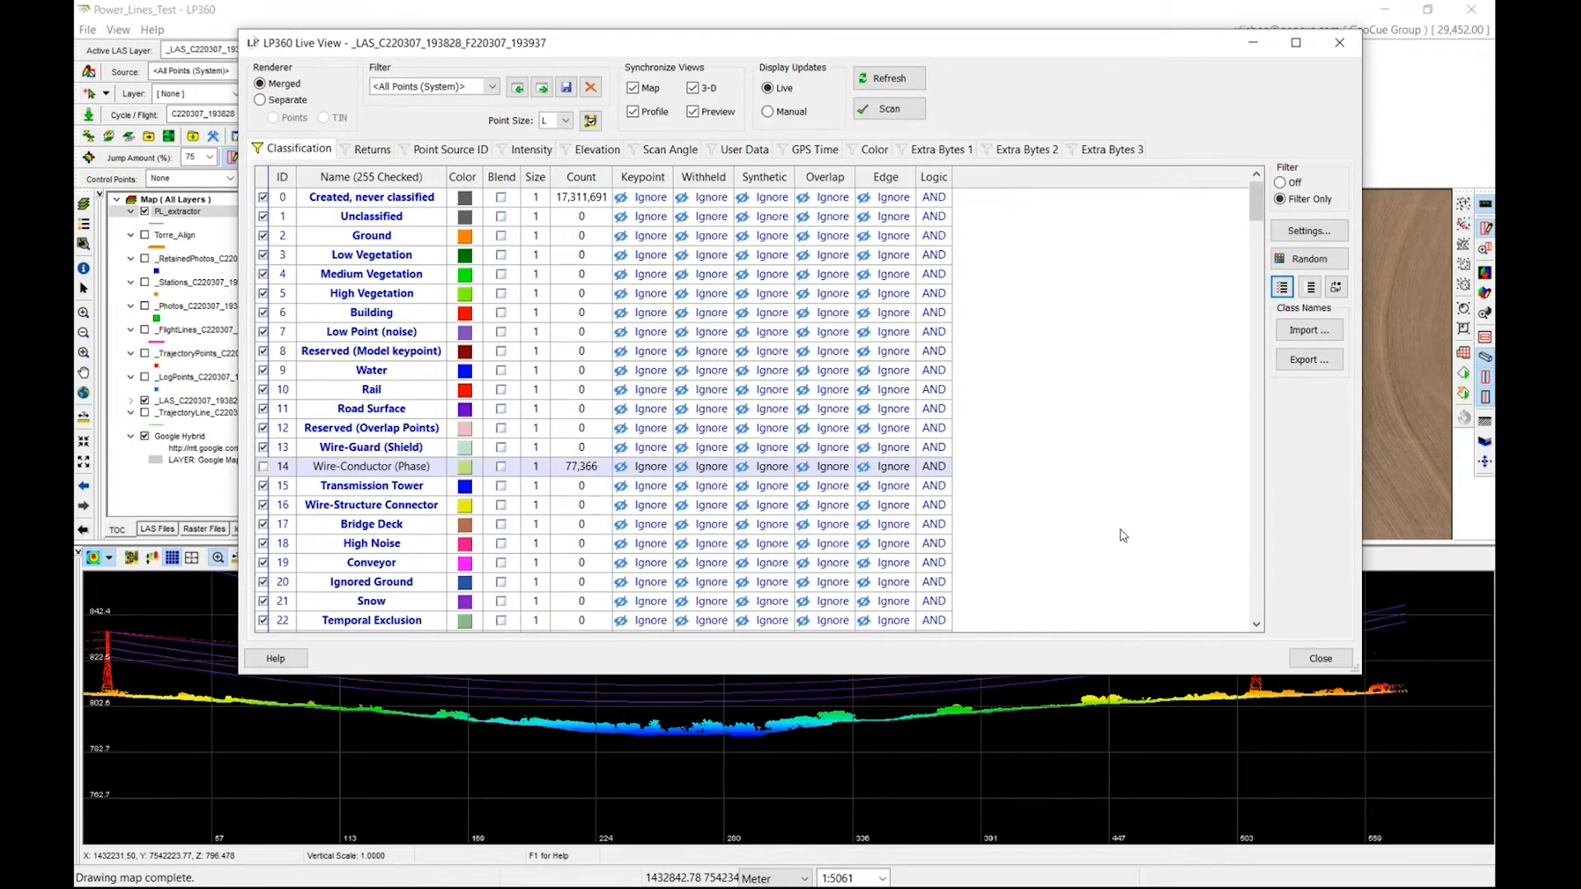
left_click_drag(965, 50, 1137, 20)
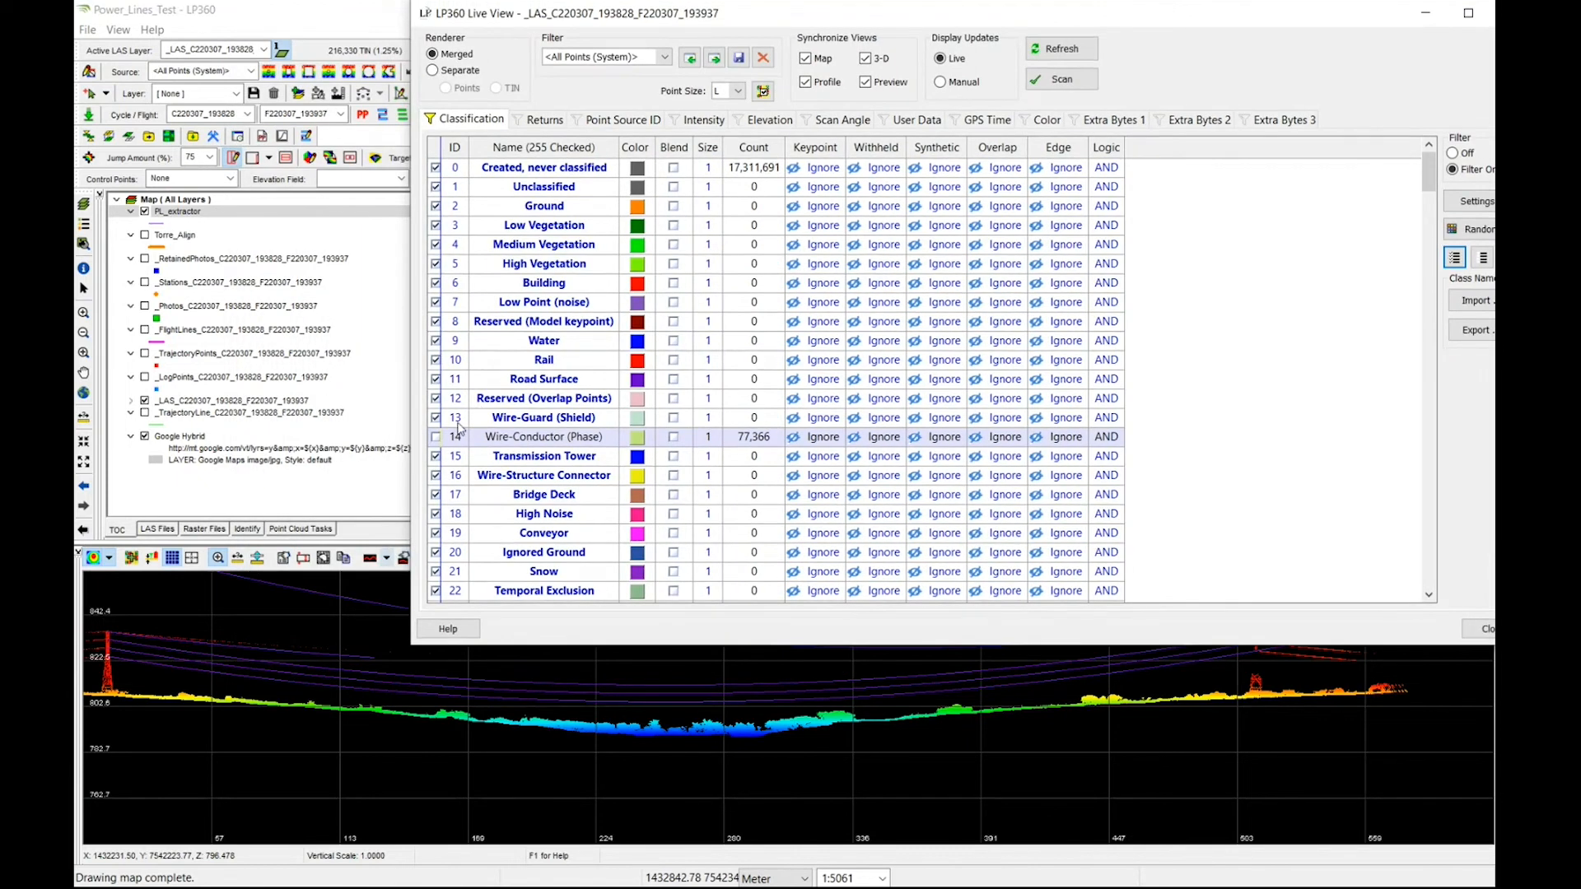
left_click(437, 440)
left_click(437, 441)
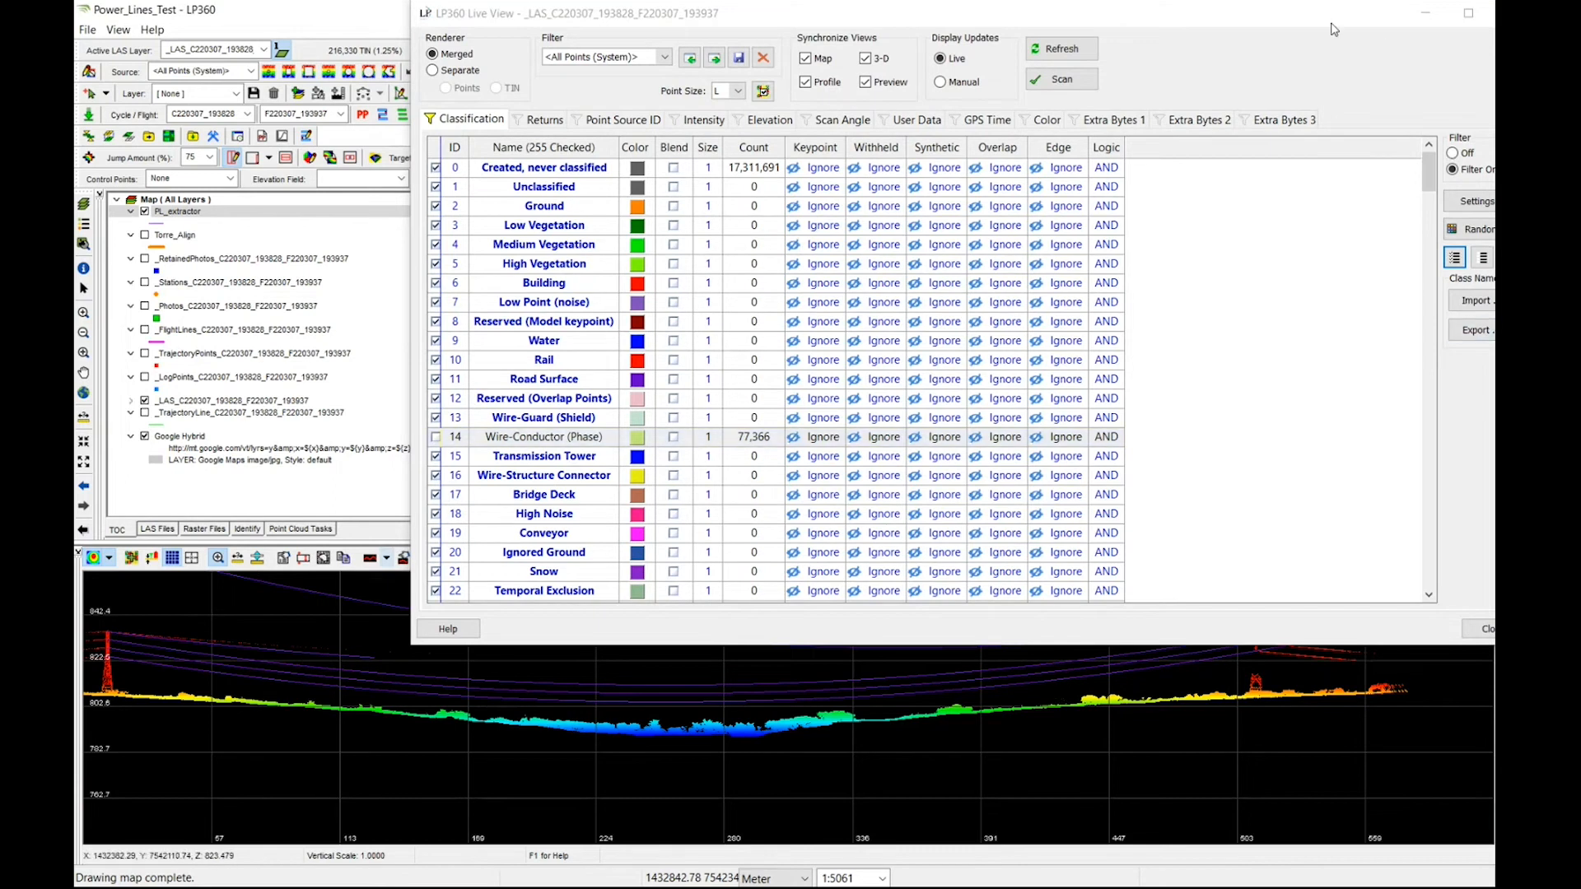
left_click_drag(1330, 23, 1107, 23)
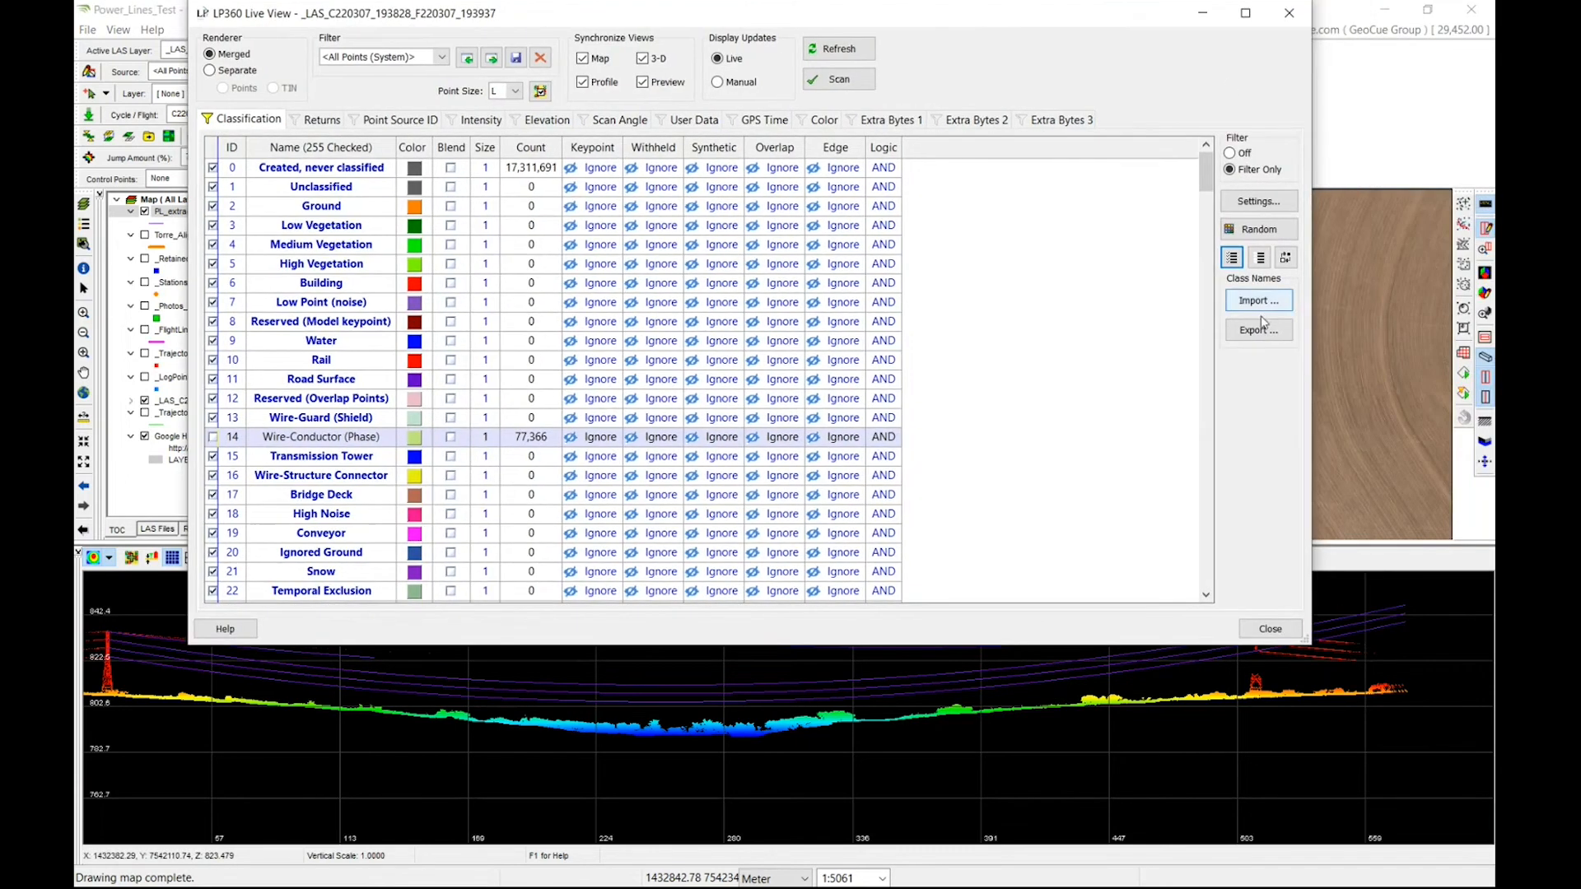
left_click(1270, 629)
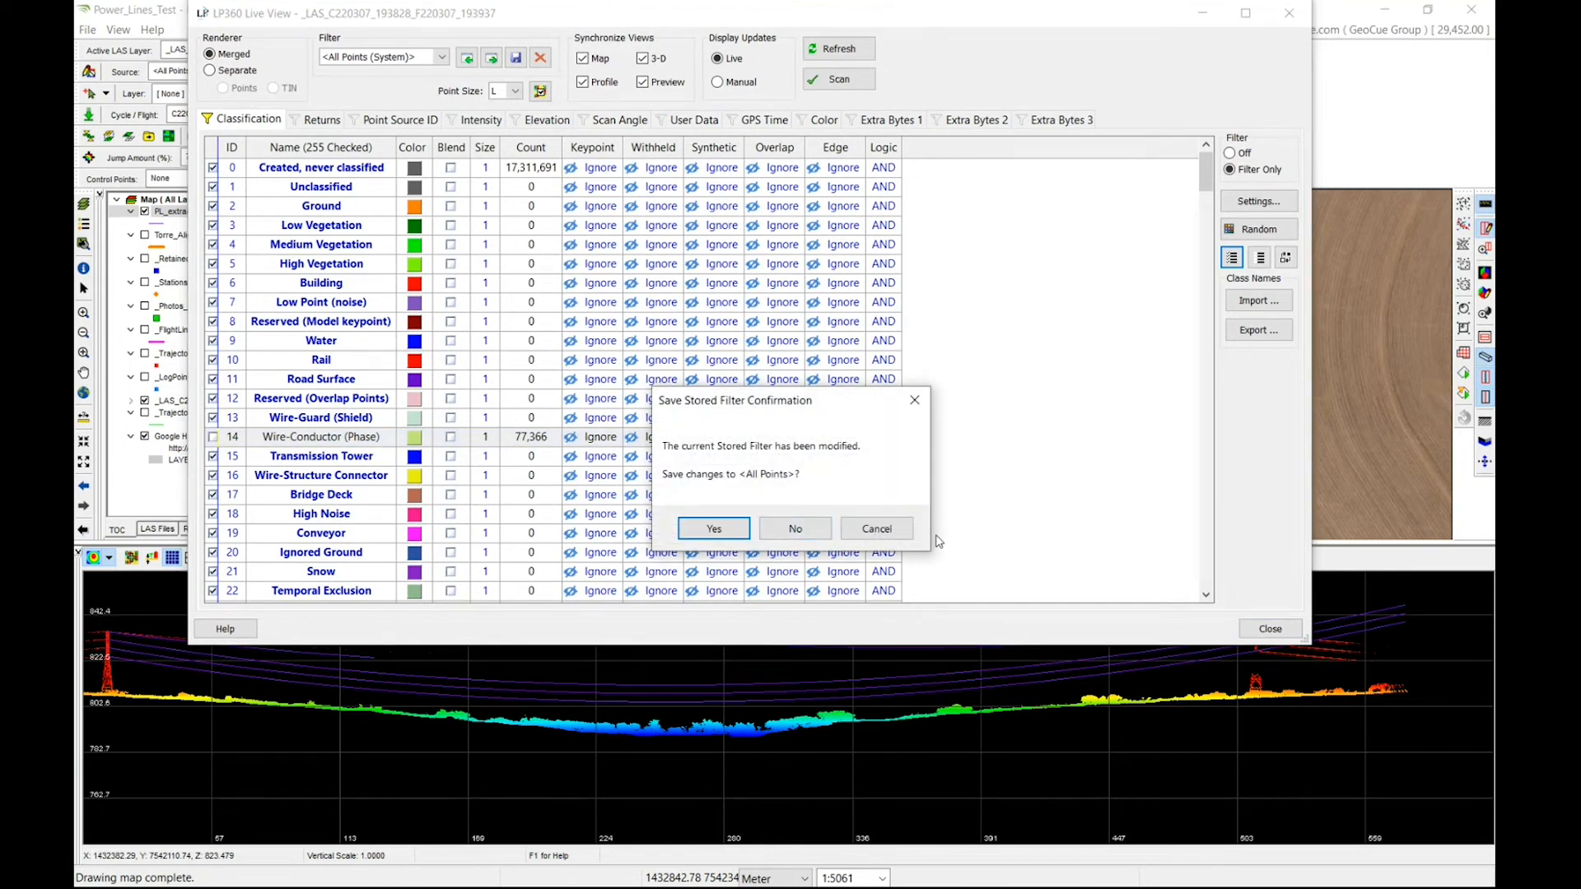
left_click(791, 534)
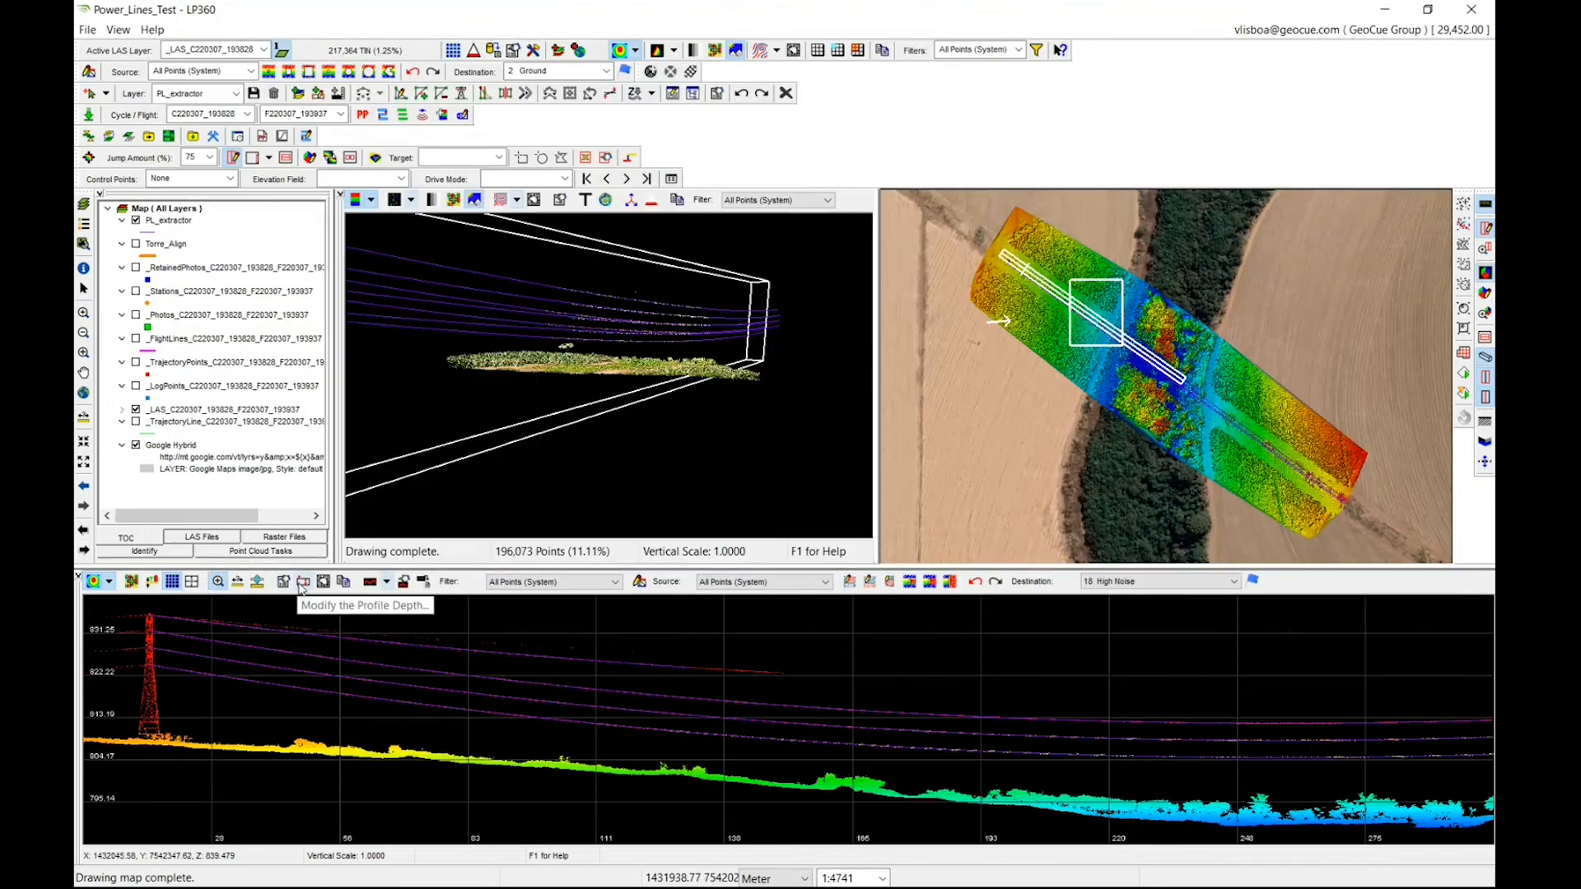
Step: Change the profile depth and examine the conductors and vegetation along the span between the towers
left_click(302, 582)
type("5")
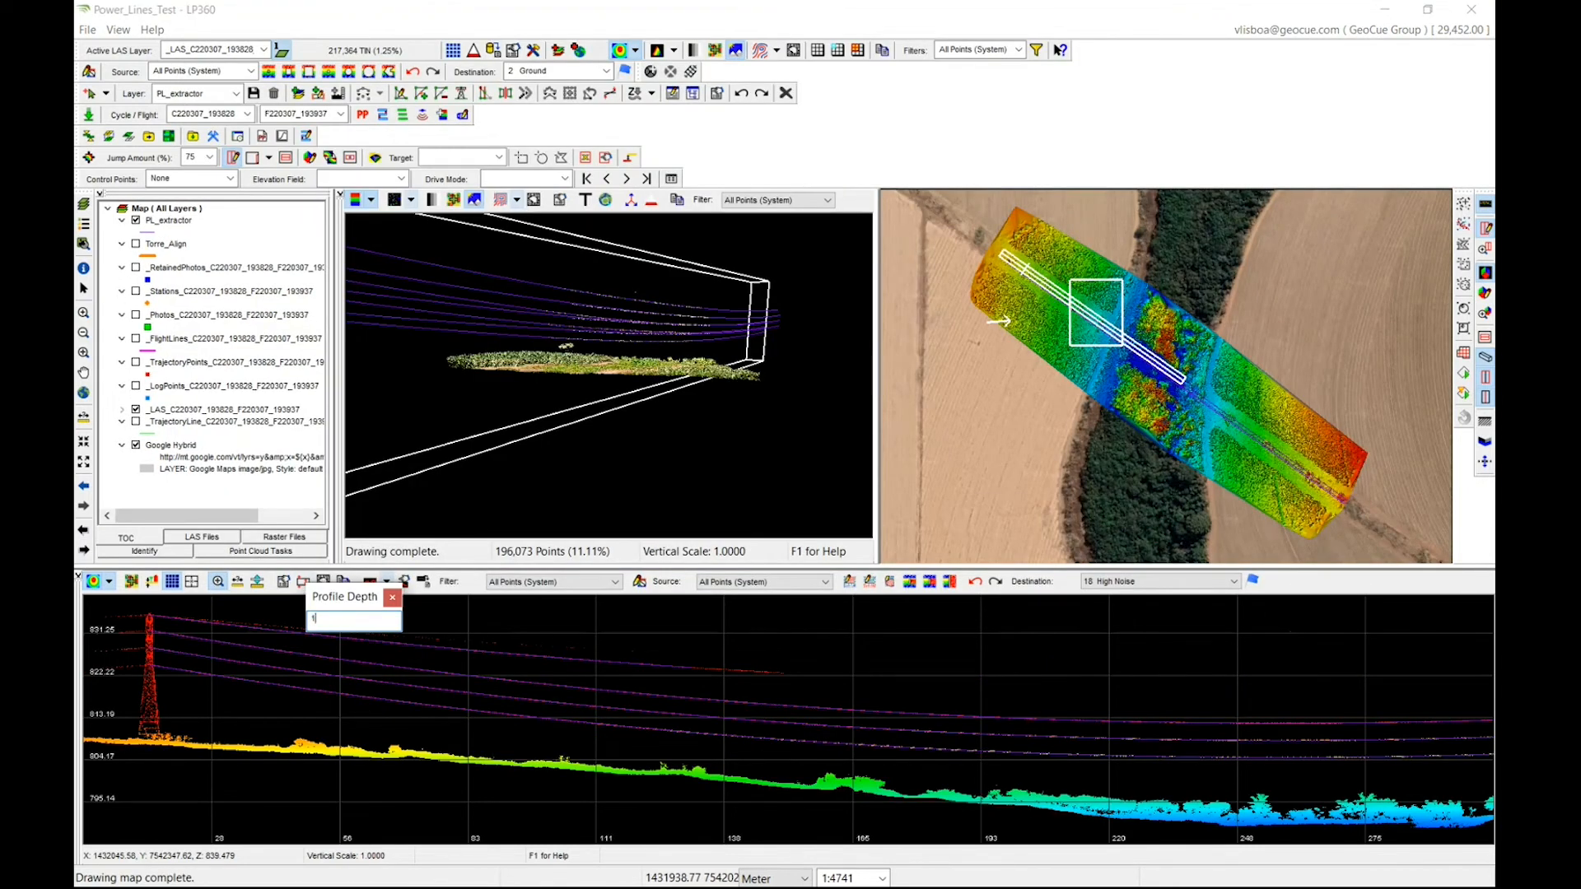
key("Return")
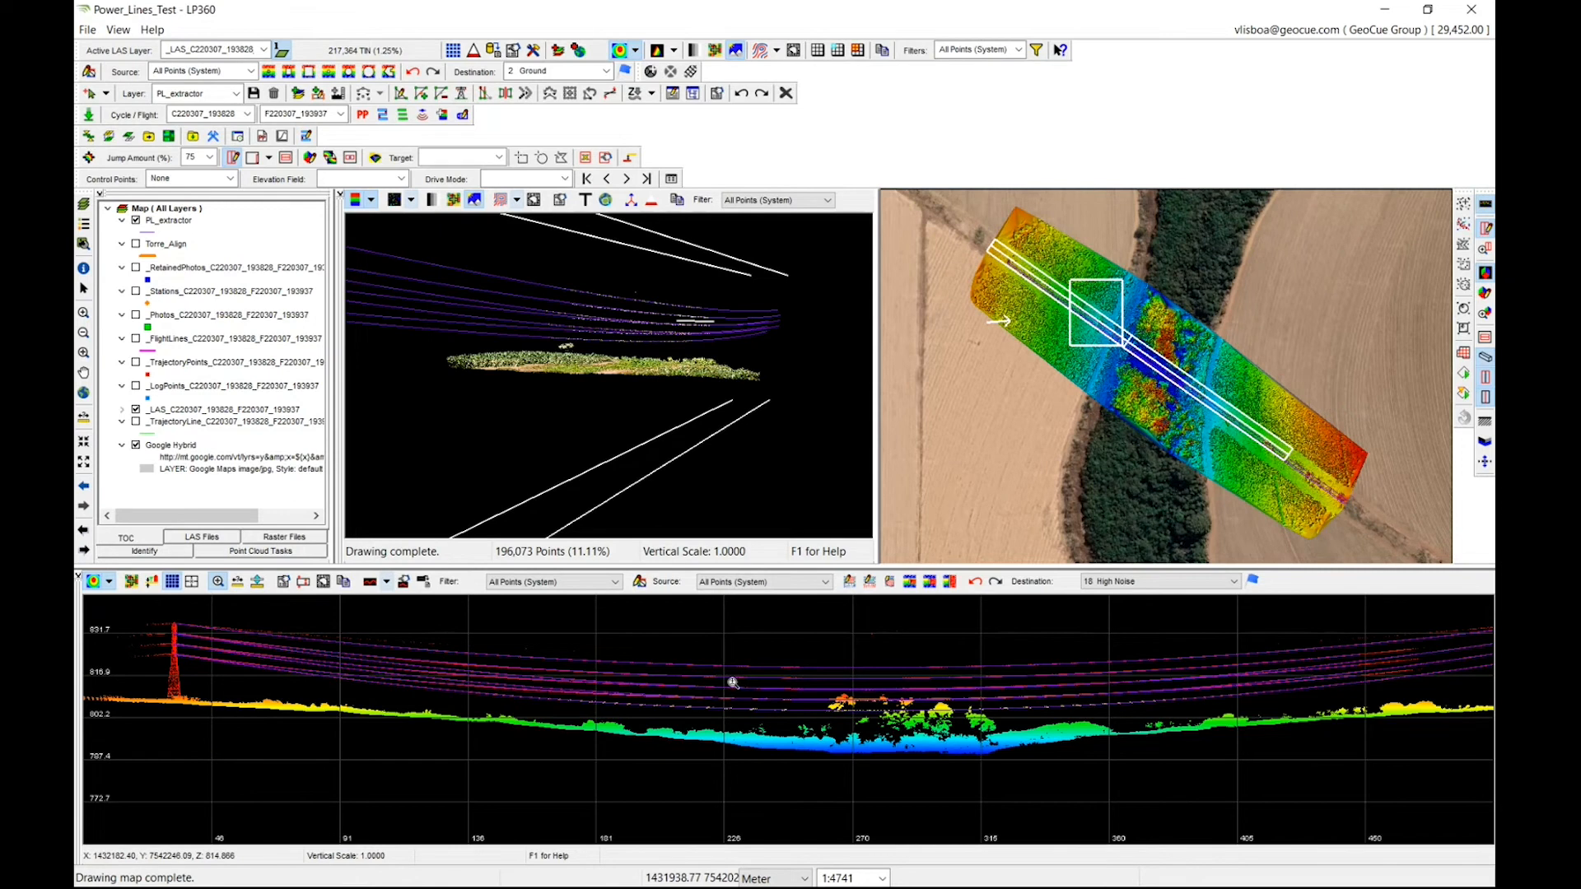
middle_click_drag(550, 681, 647, 642)
scroll(653, 643, "up", 1)
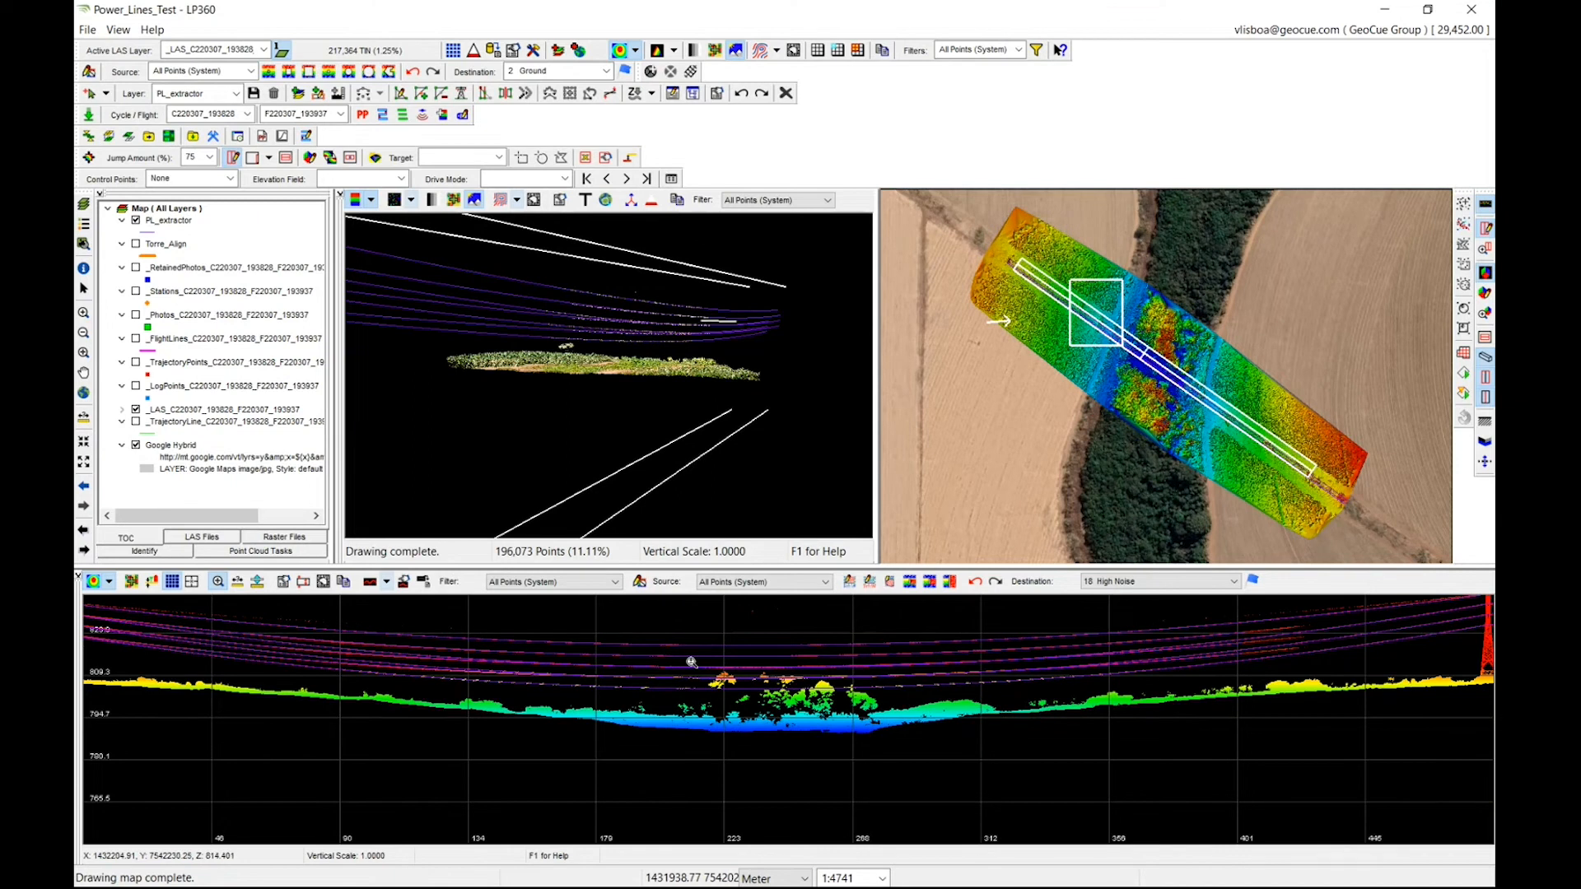
Step: Start adding a point cloud task with the task type Classify By Feature
left_click(295, 551)
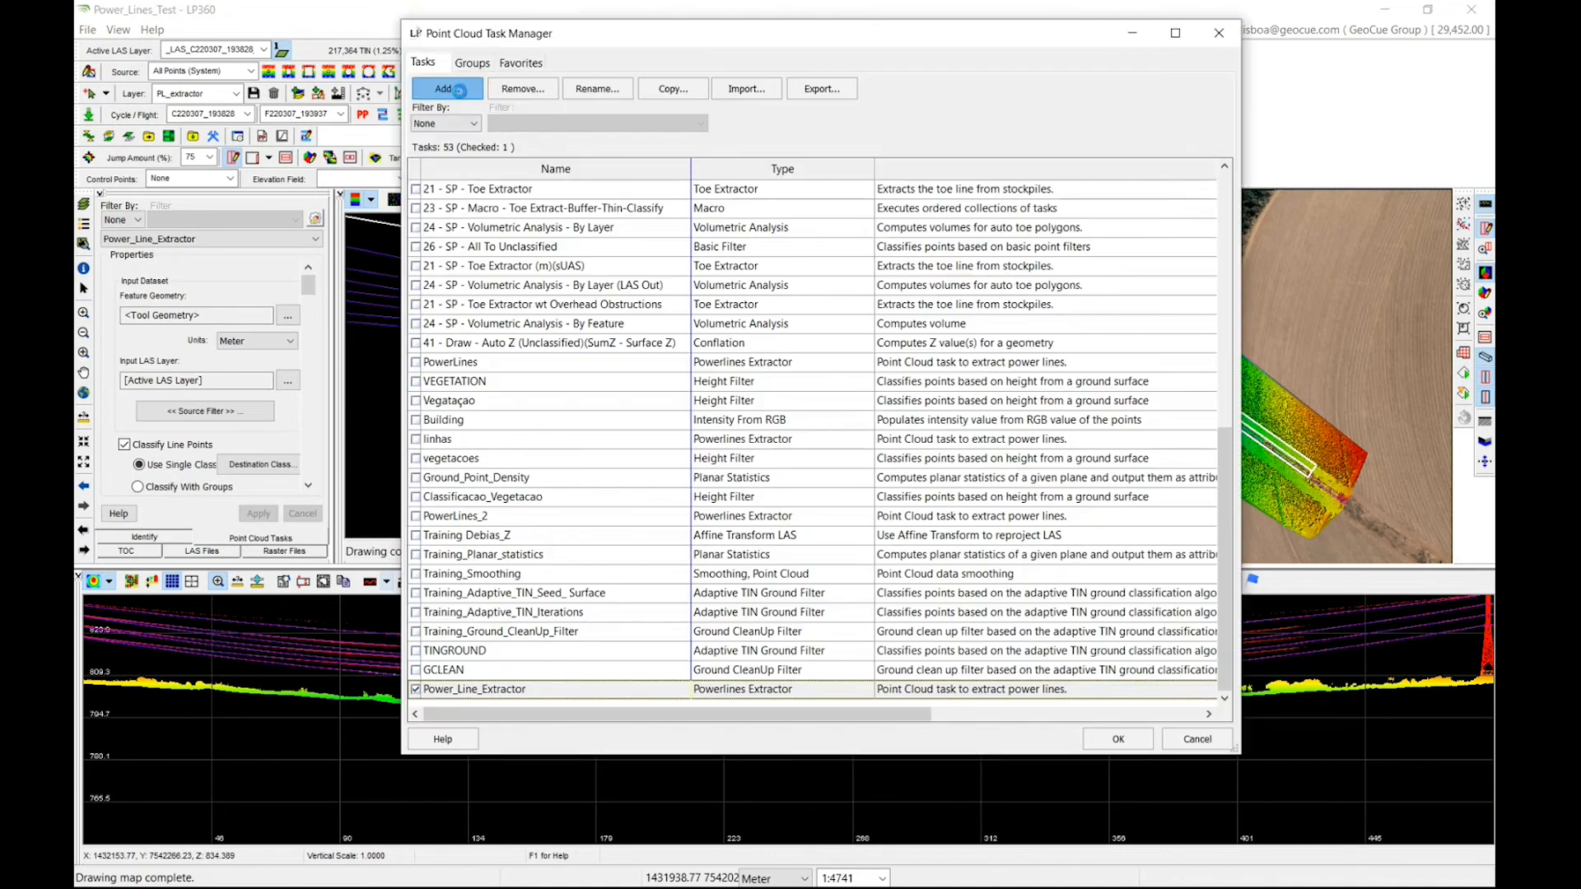
left_click(573, 85)
left_click(573, 89)
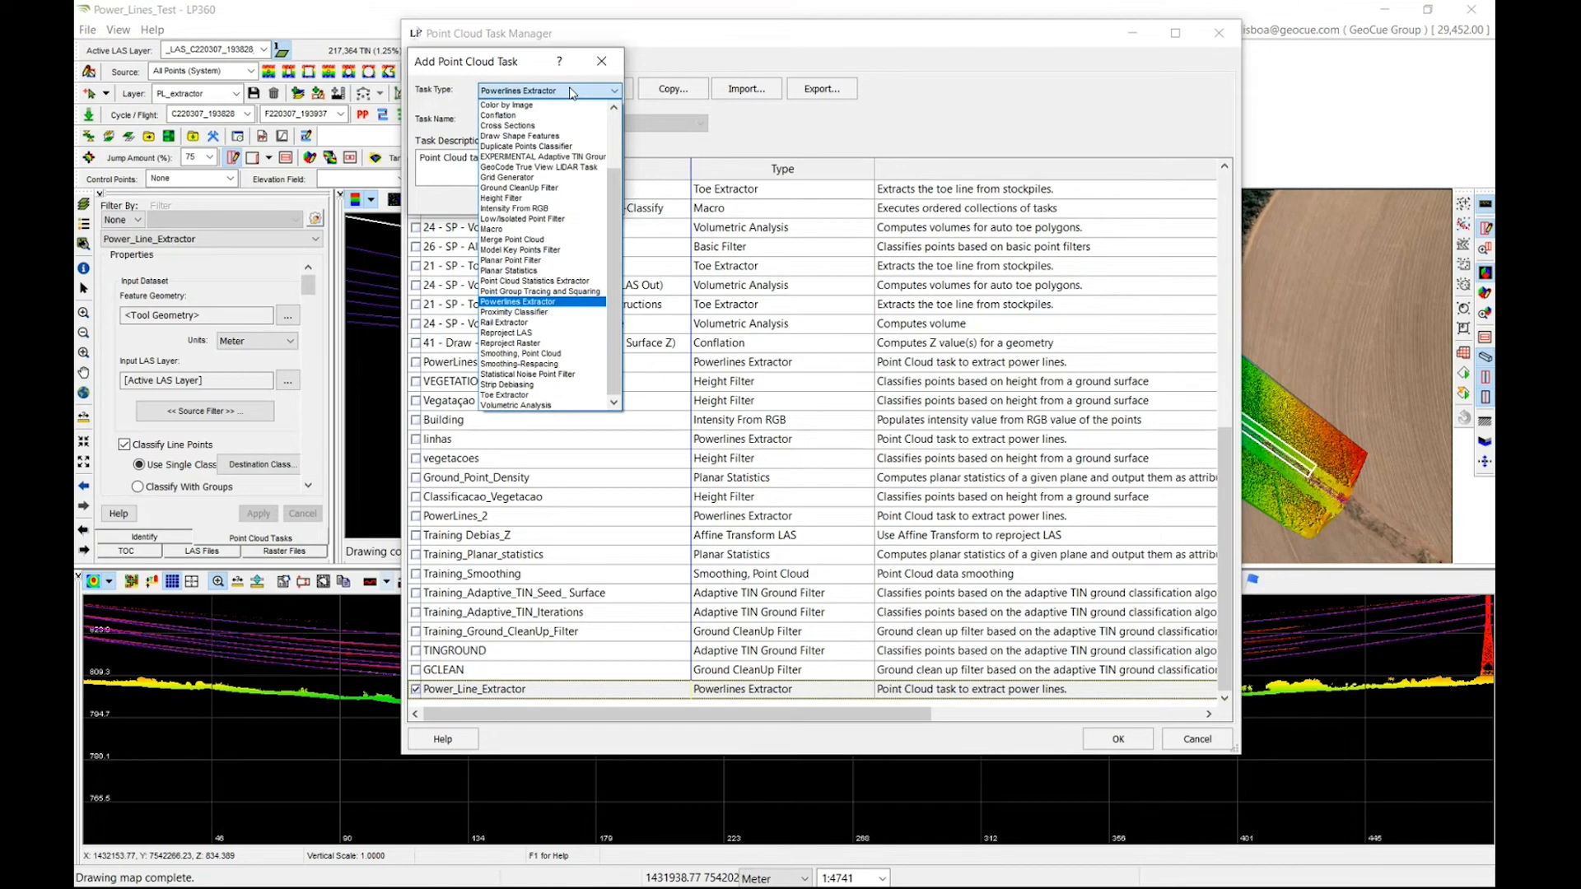
left_click_drag(611, 195, 620, 135)
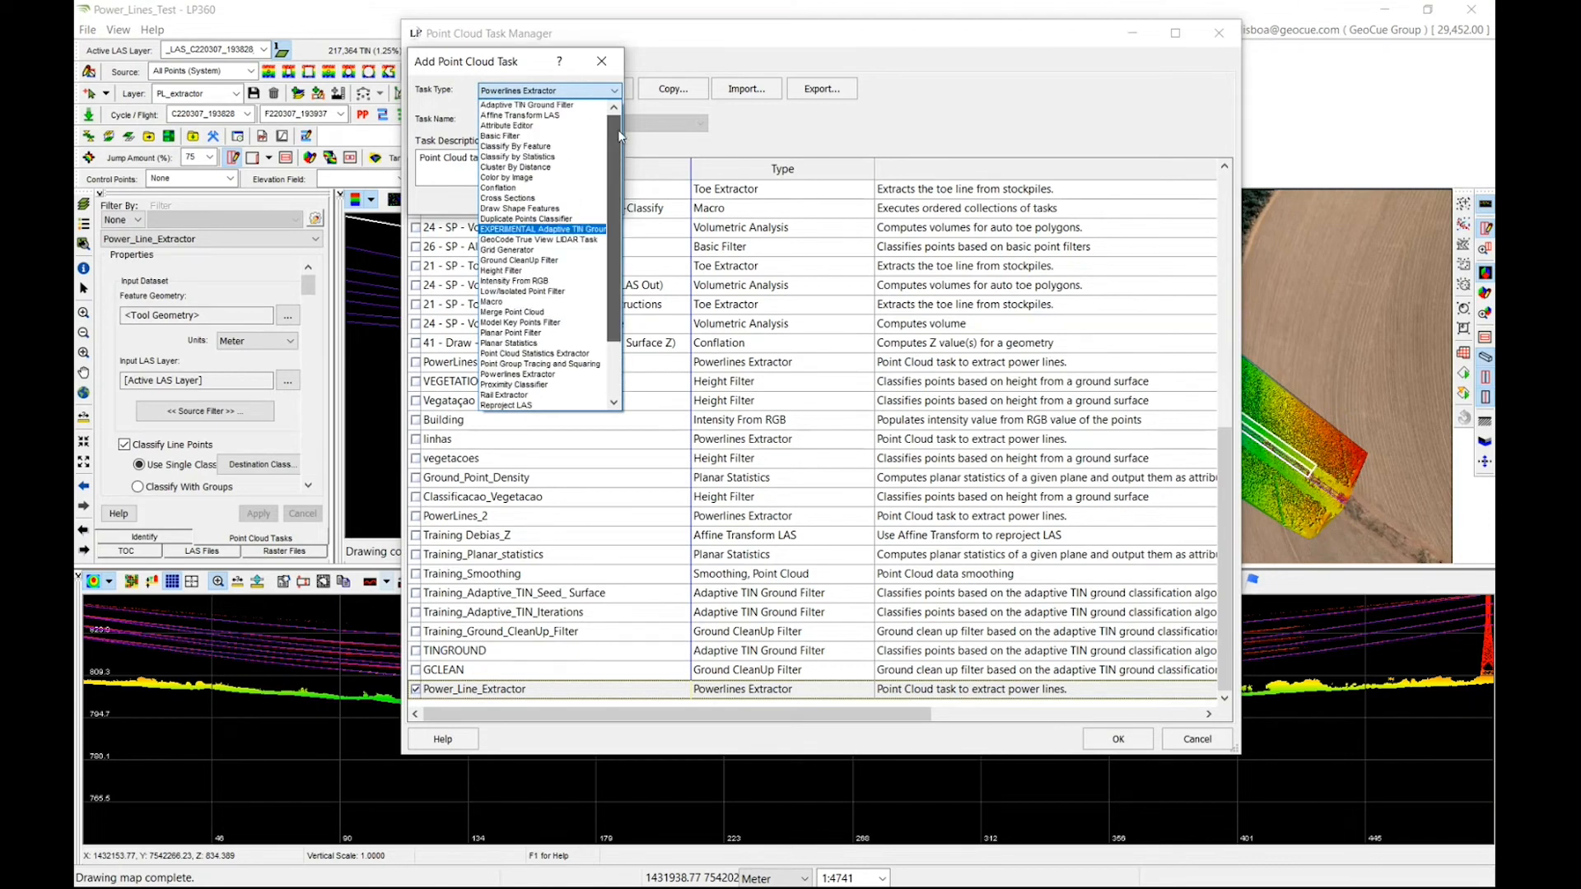
left_click(545, 146)
left_click(522, 118)
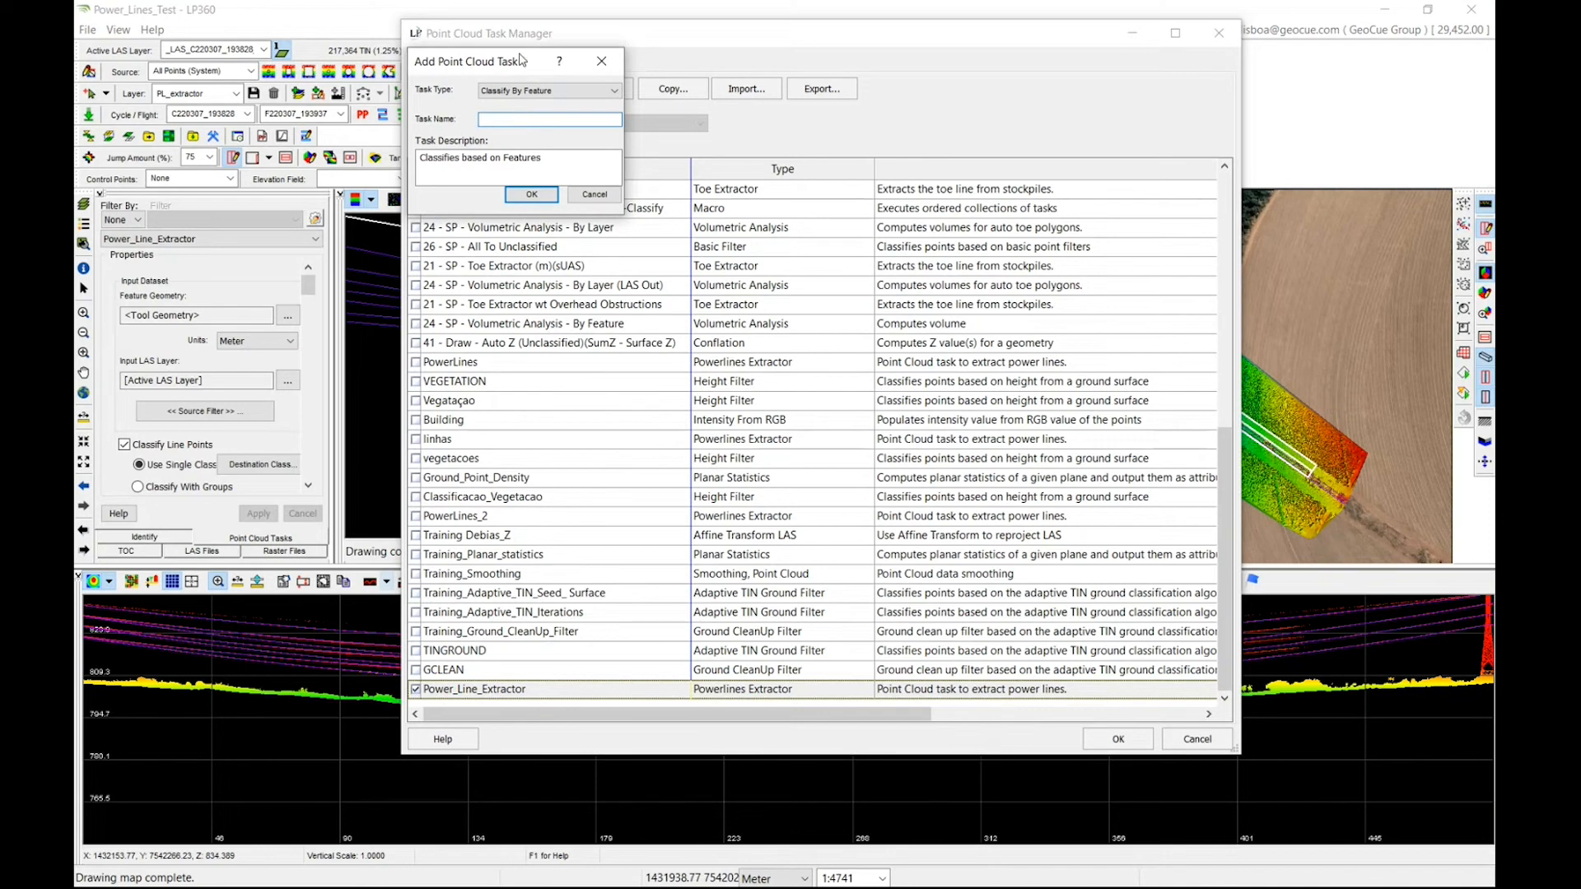
Step: Name the task Classify Dangerous Zone, create it and load it as the active point cloud task
type("Classify Zone A")
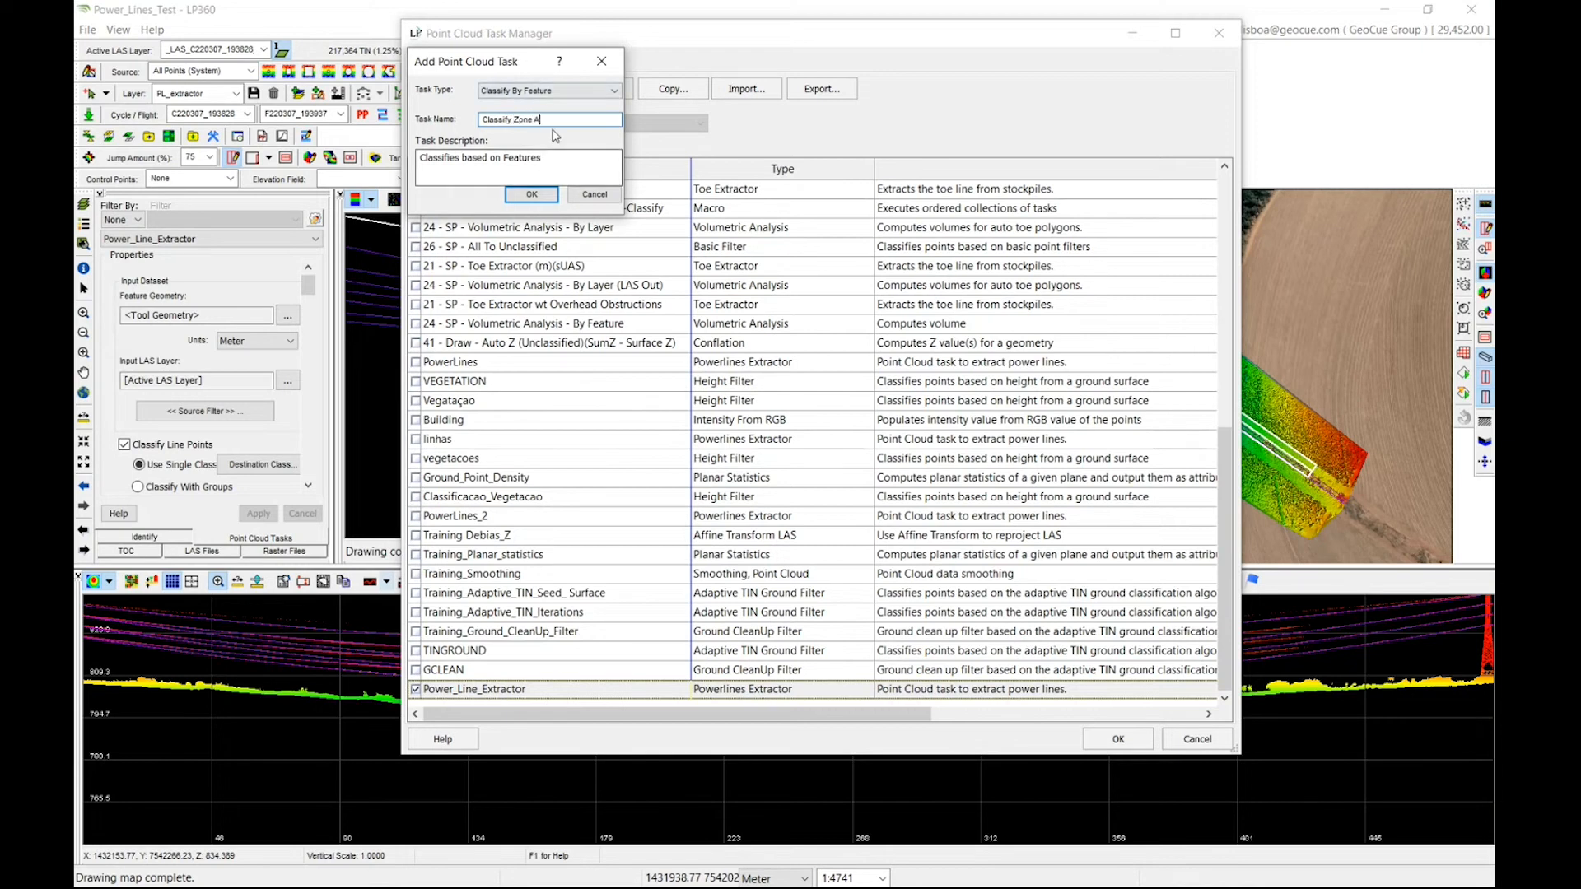
key("shift+Left")
key("shift+Left")
key("shift+Left")
key("shift+Left")
key("shift+Left")
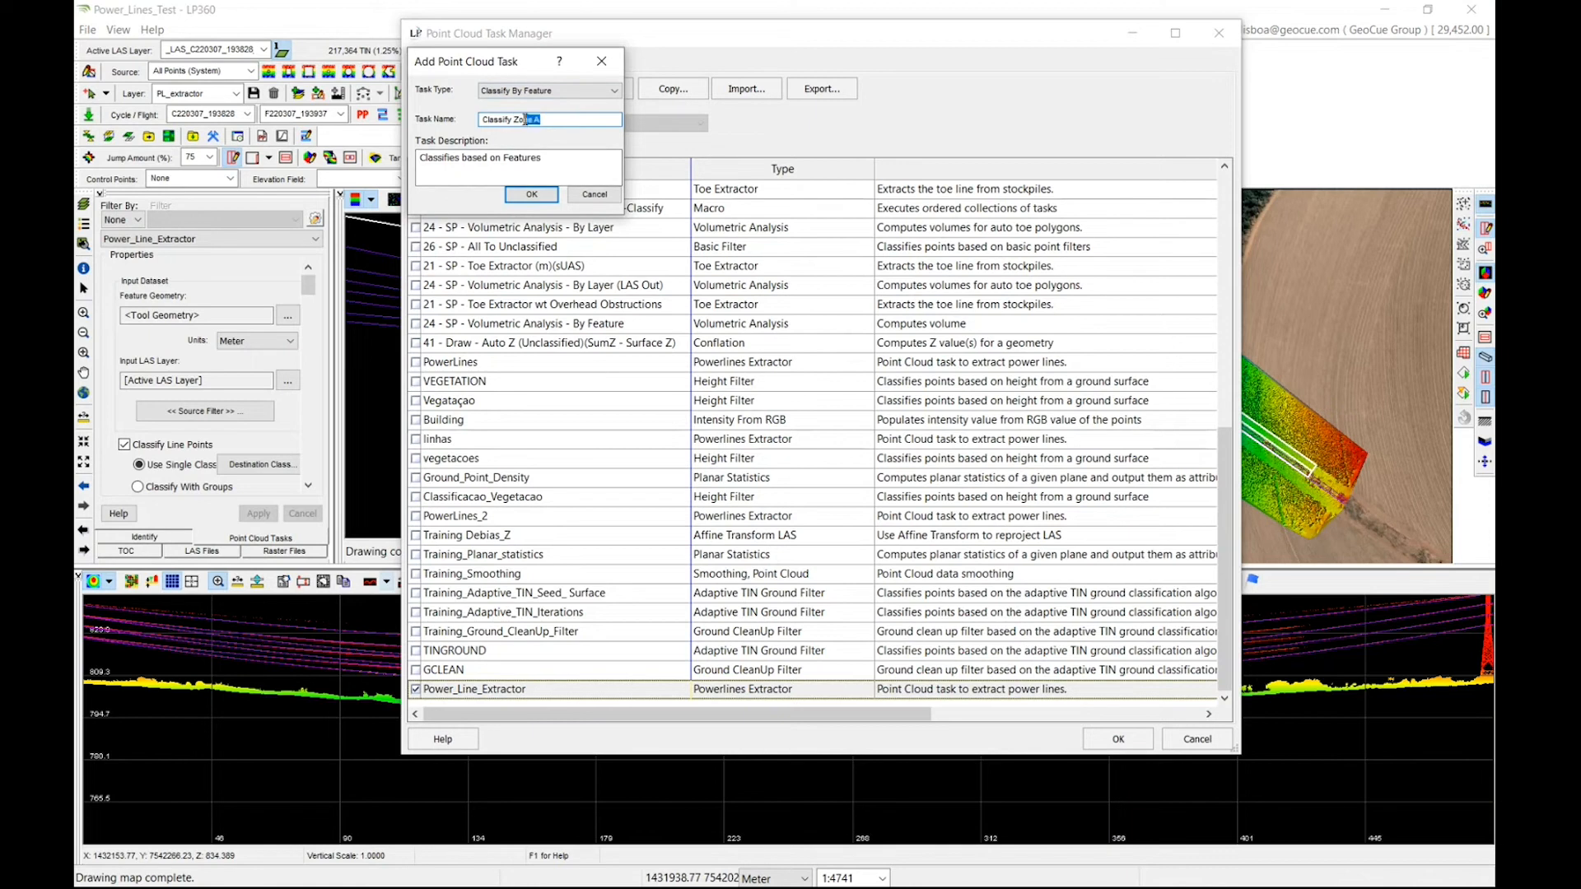
type("D")
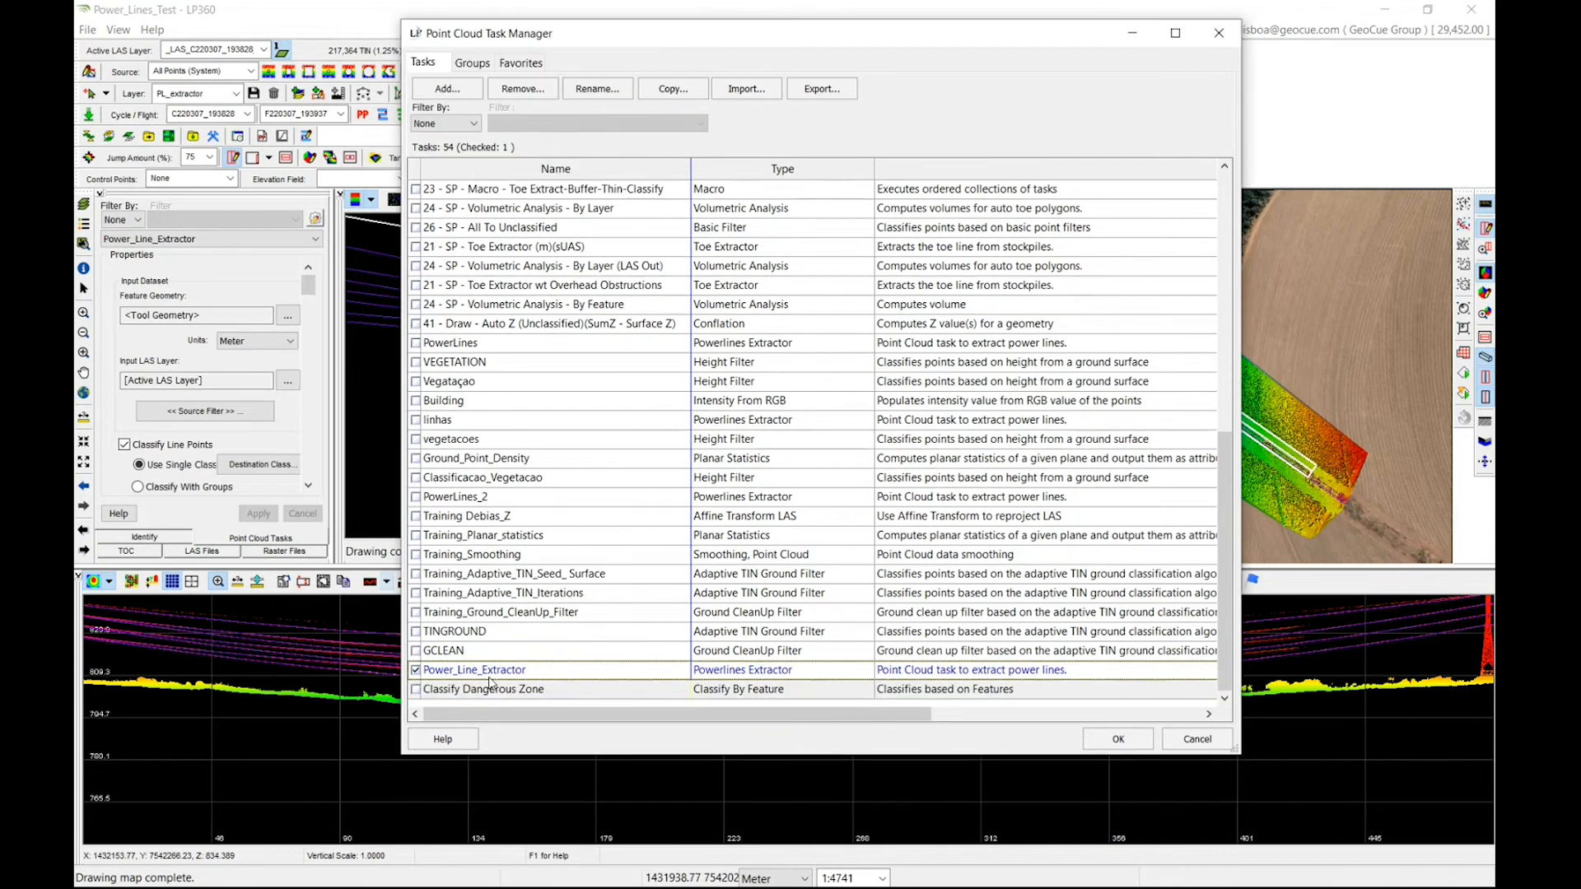
left_click(489, 687)
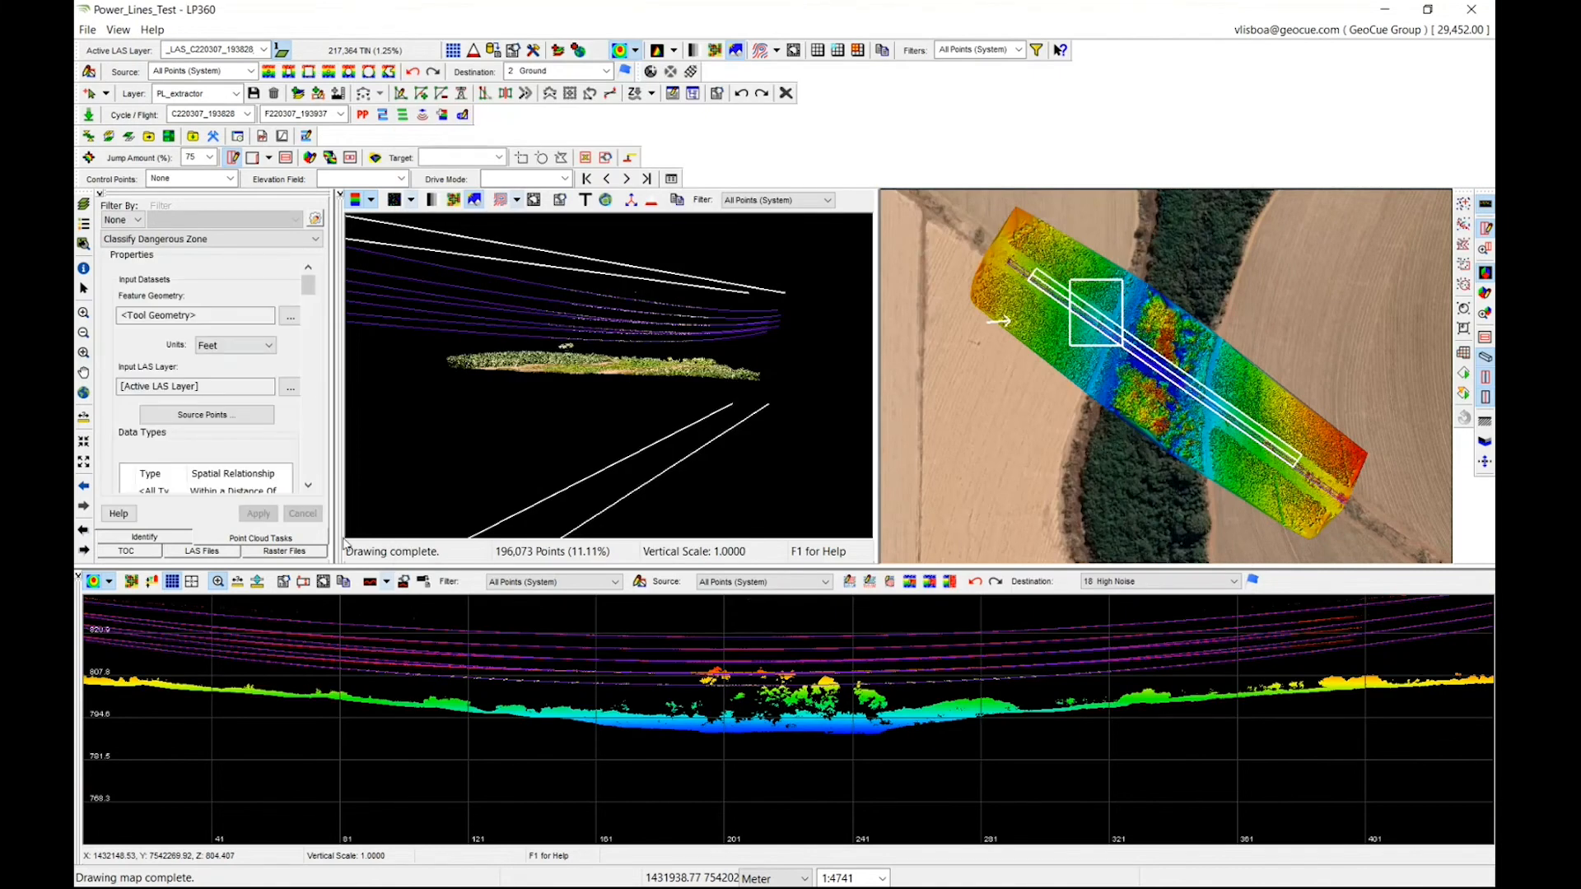
Step: Widen the task properties, set the feature geometry units to Meter and review the task's input geometry settings
left_click_drag(335, 550, 431, 610)
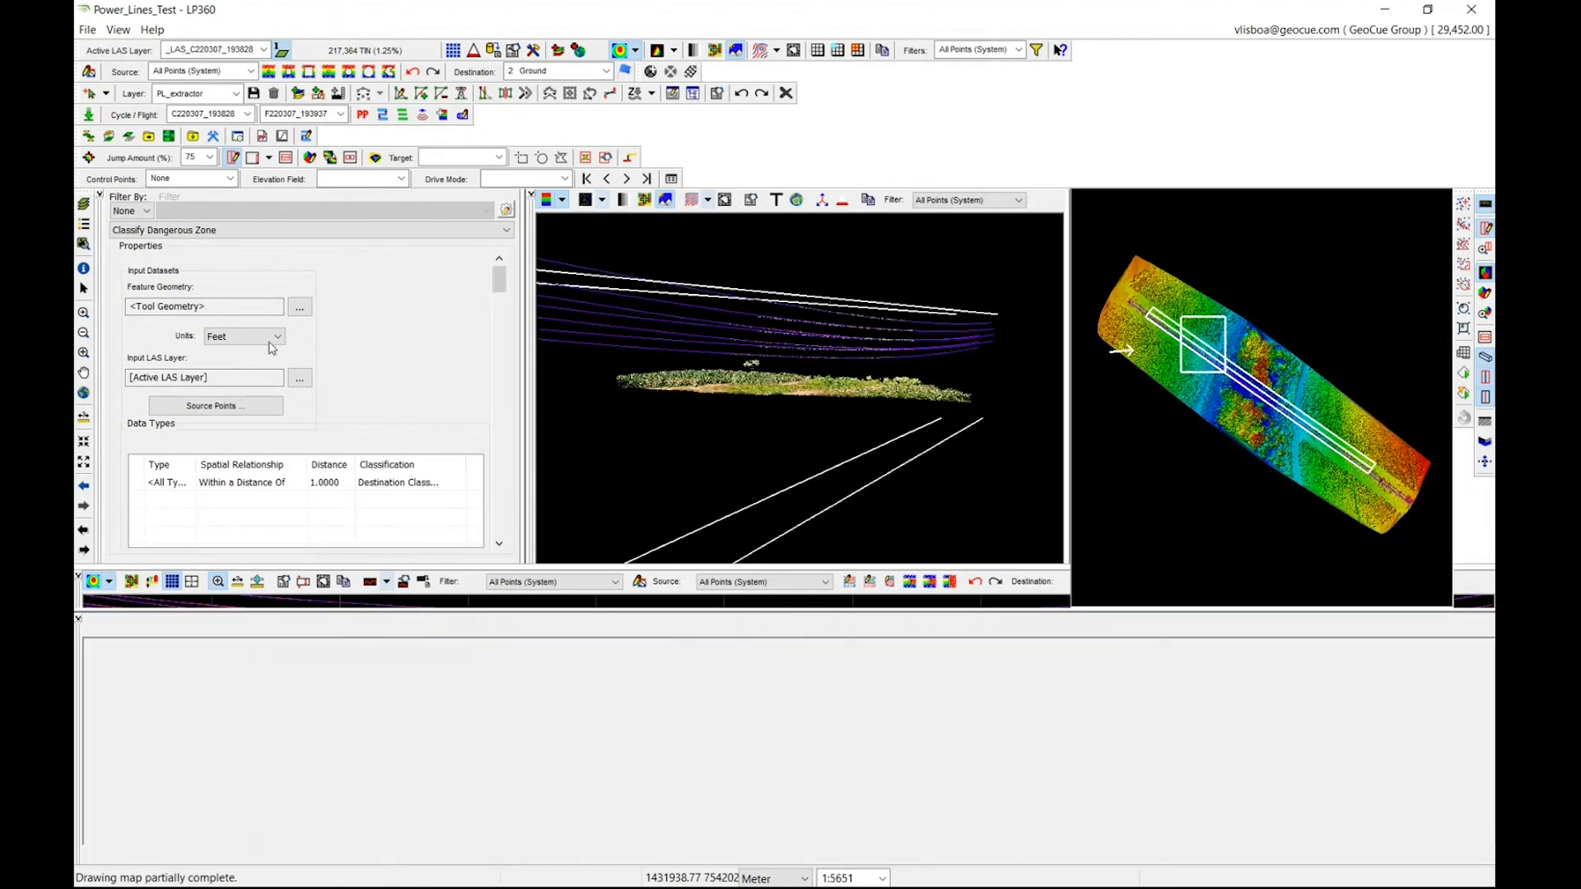
left_click(278, 337)
left_click(243, 364)
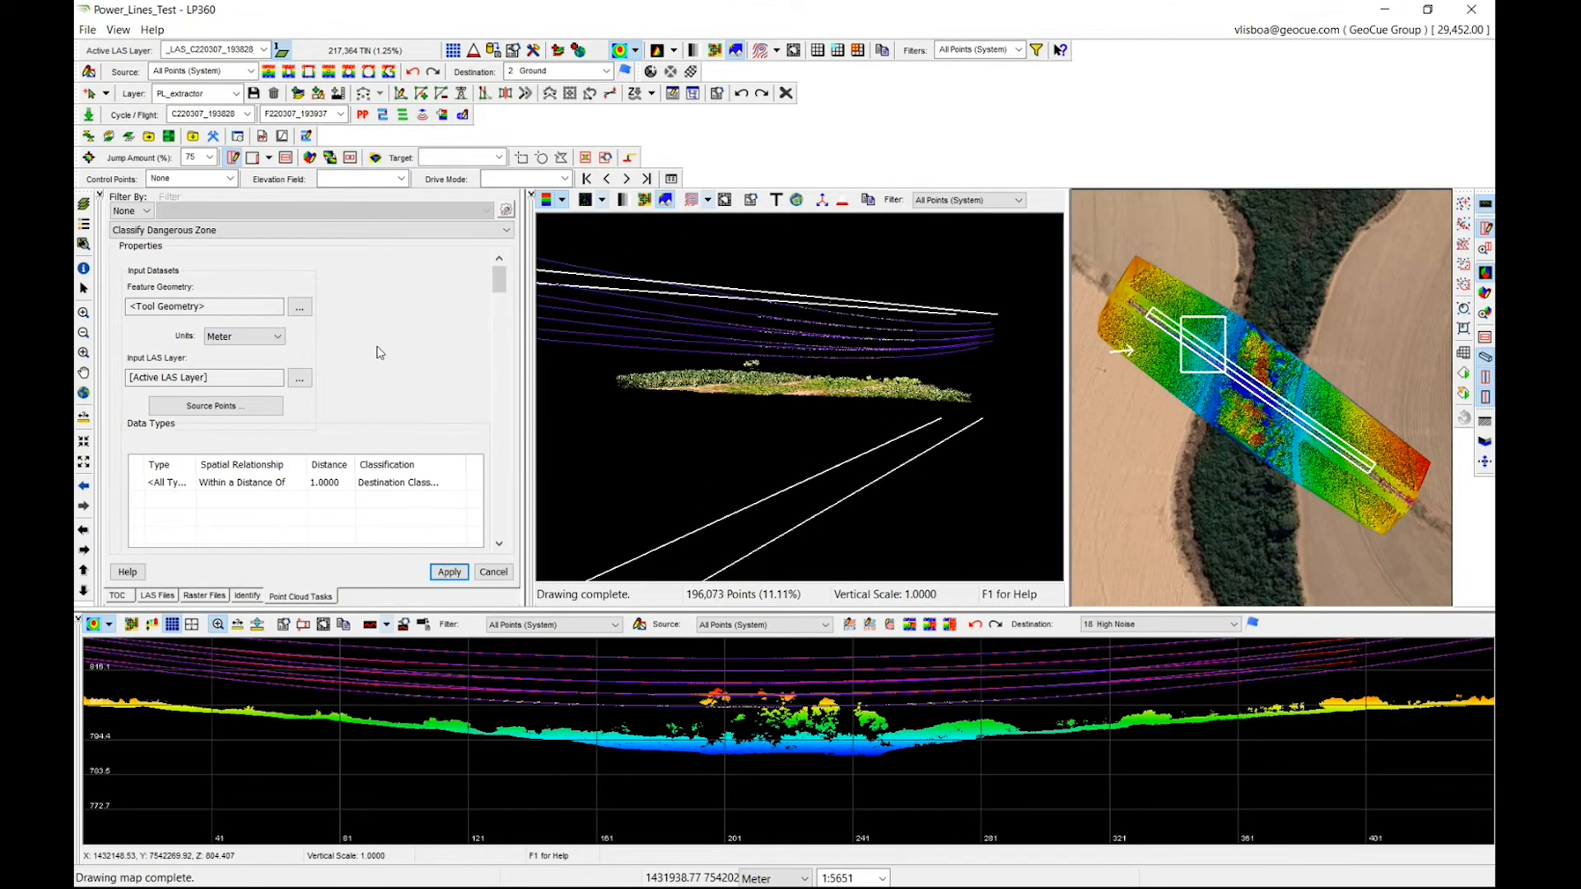
left_click(300, 308)
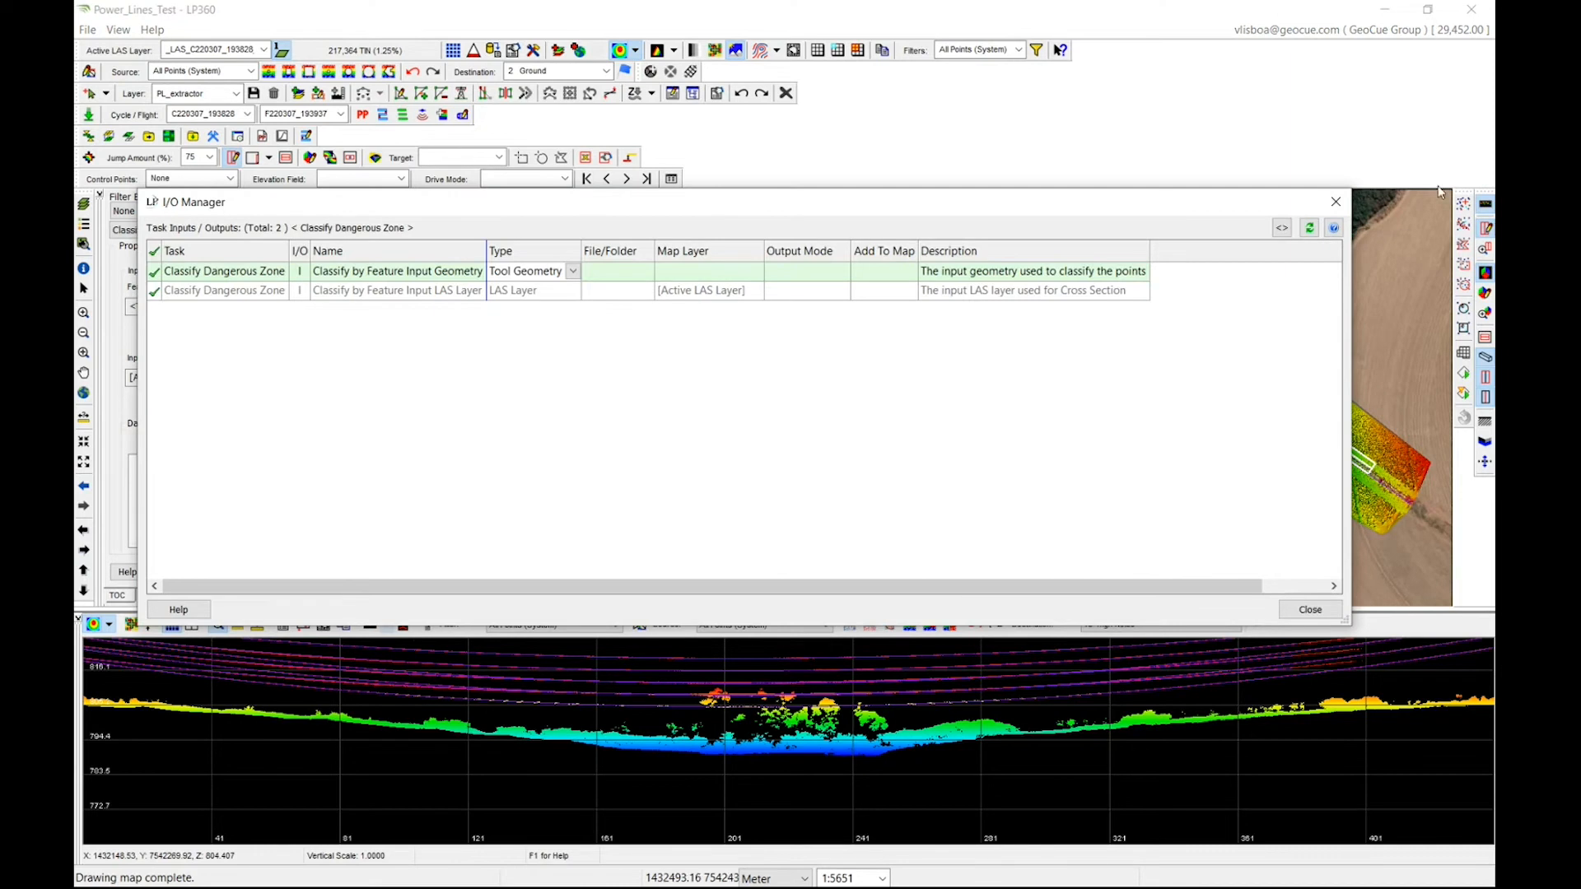
left_click(1335, 202)
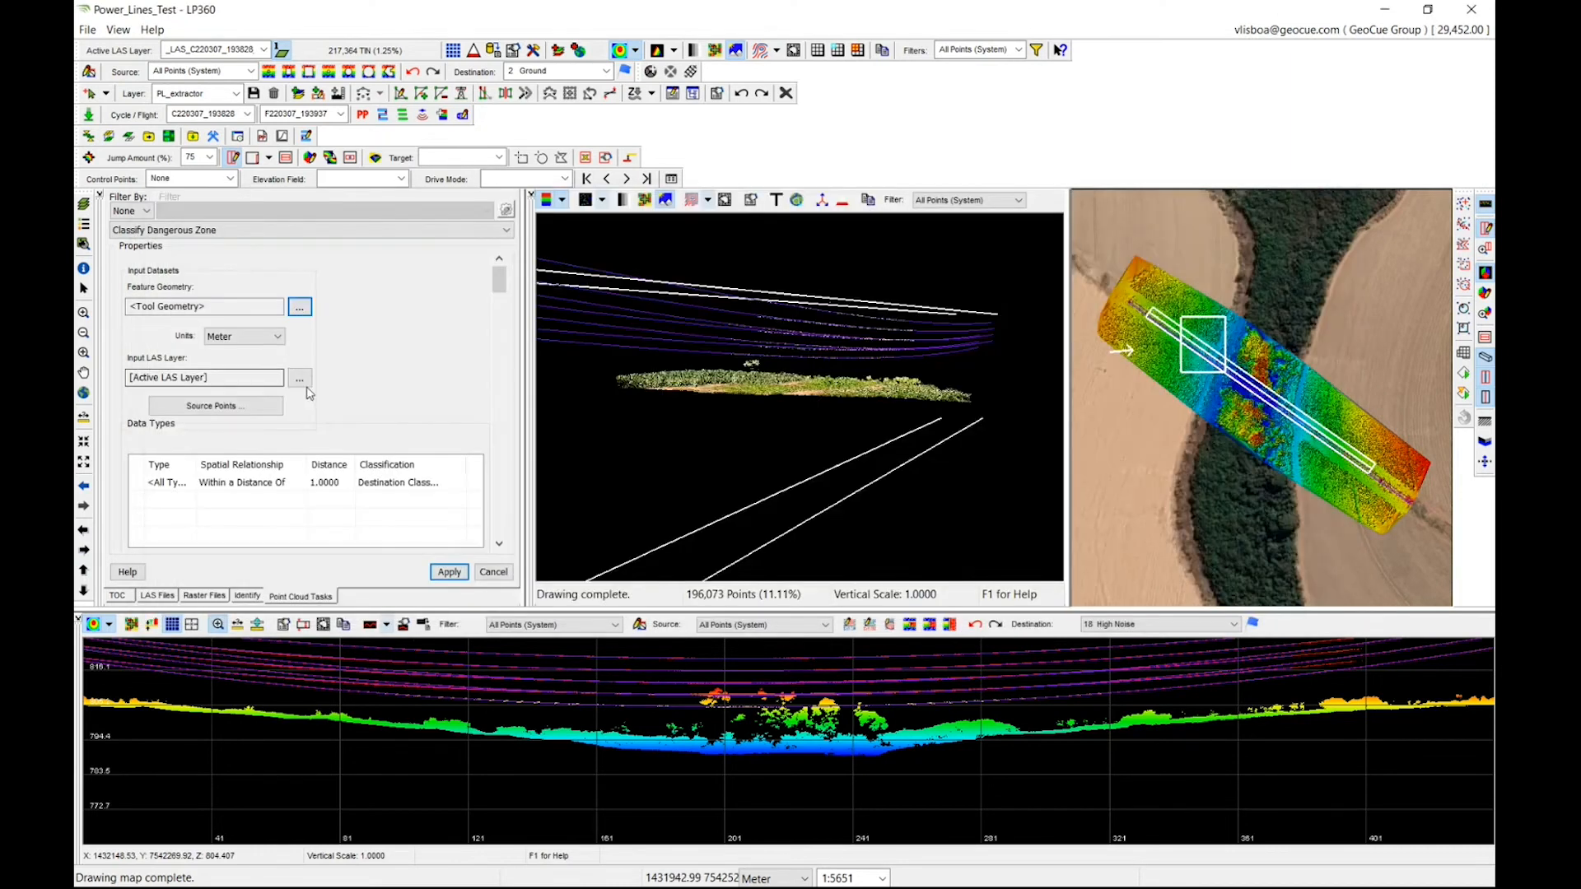
Step: Restrict the task's source points to class 0, Created, never classified, and apply the task settings
left_click(247, 405)
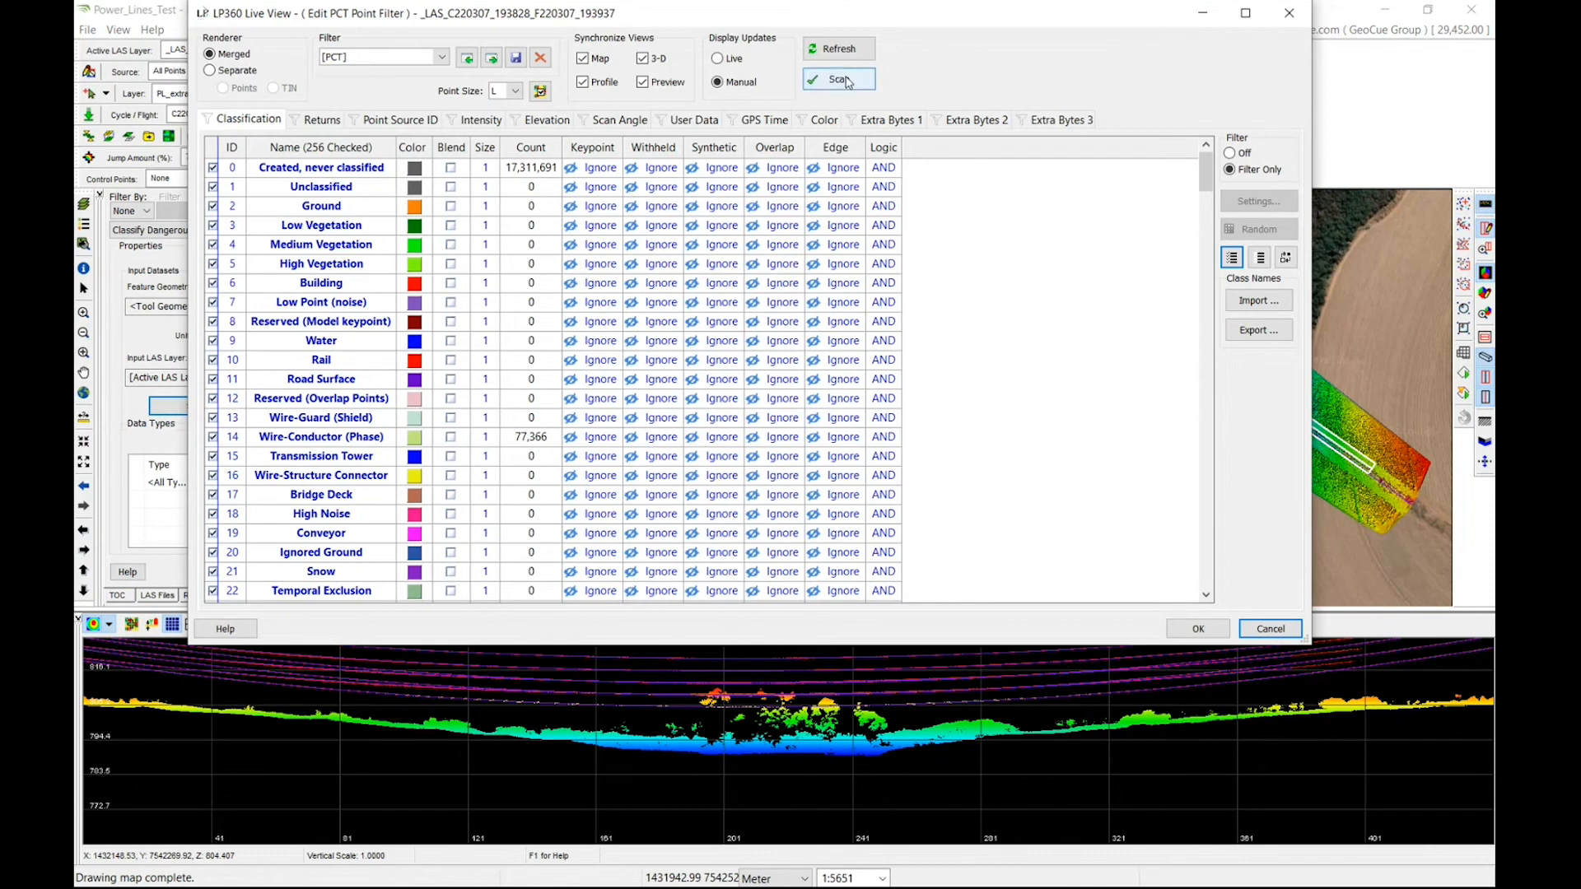
left_click(1260, 257)
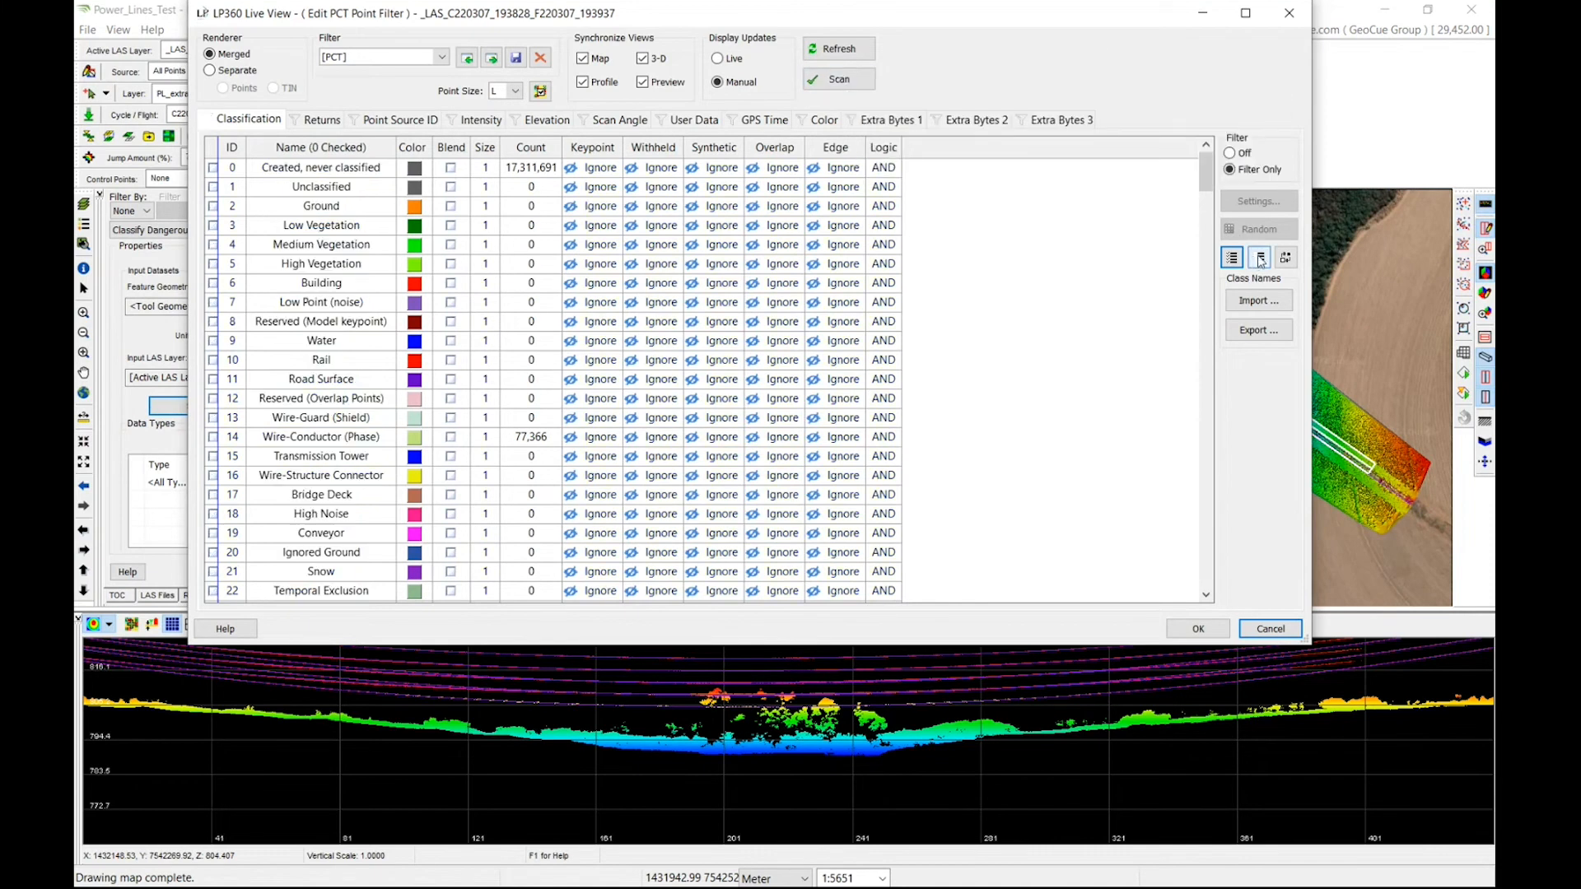
left_click(212, 167)
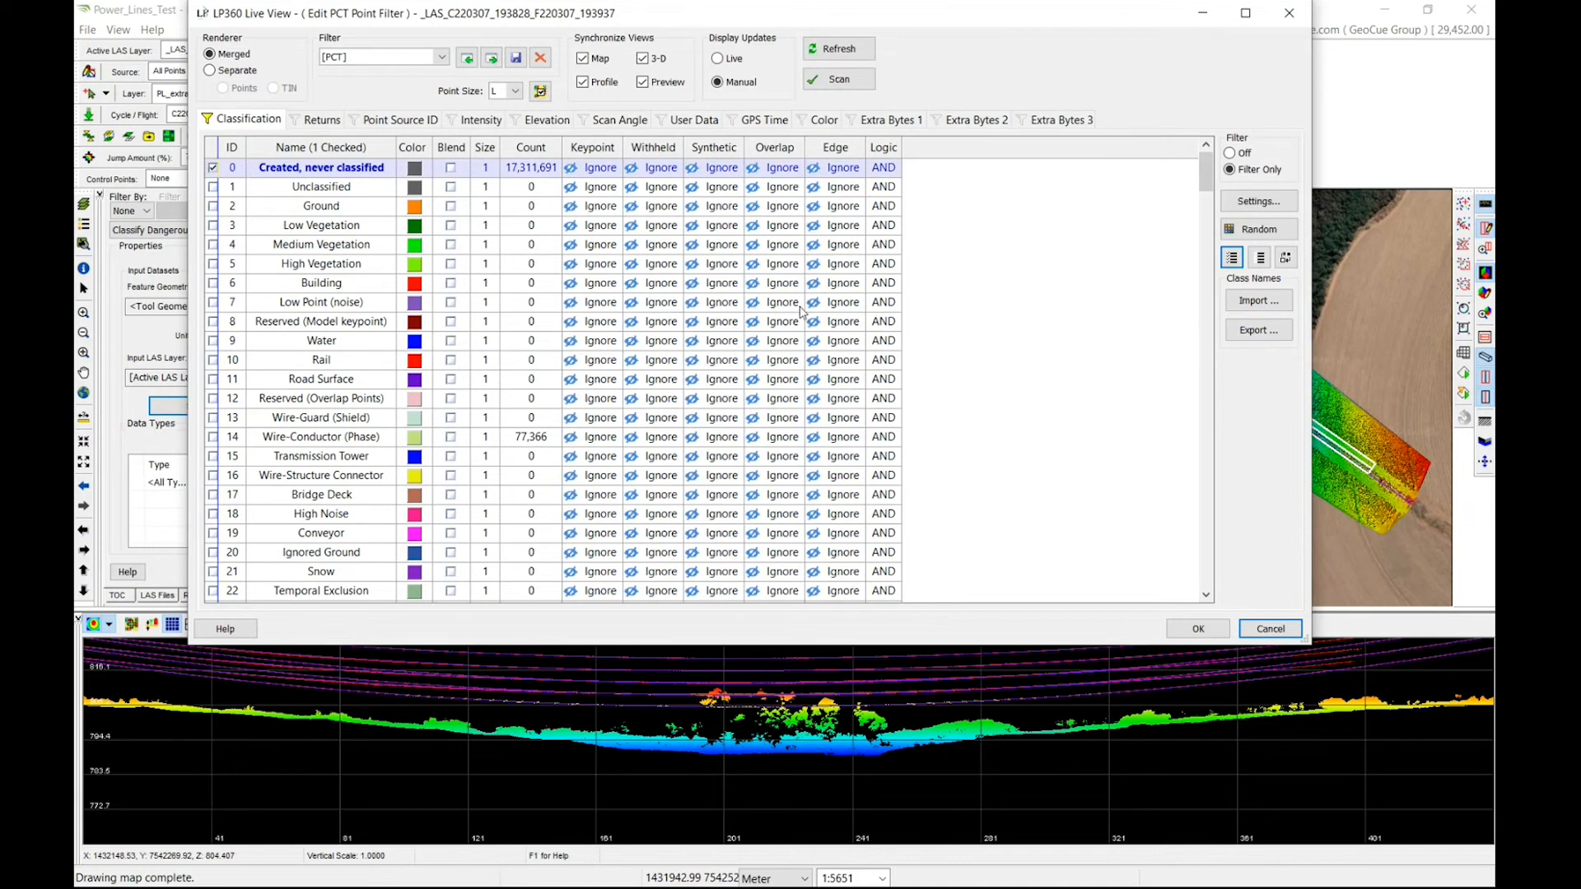
left_click(1196, 623)
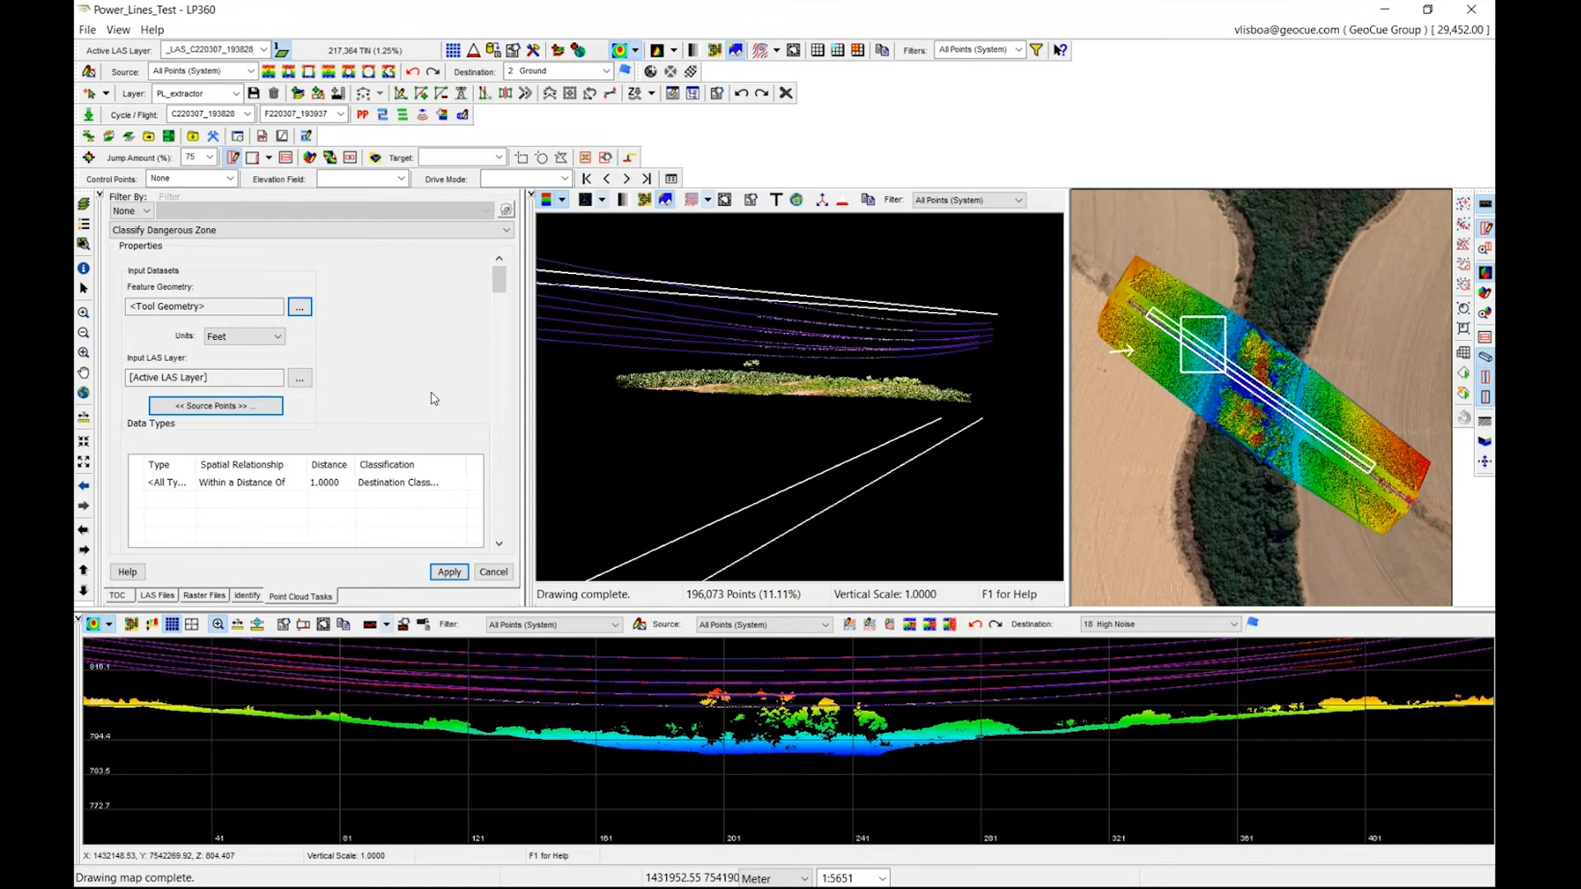
left_click(457, 573)
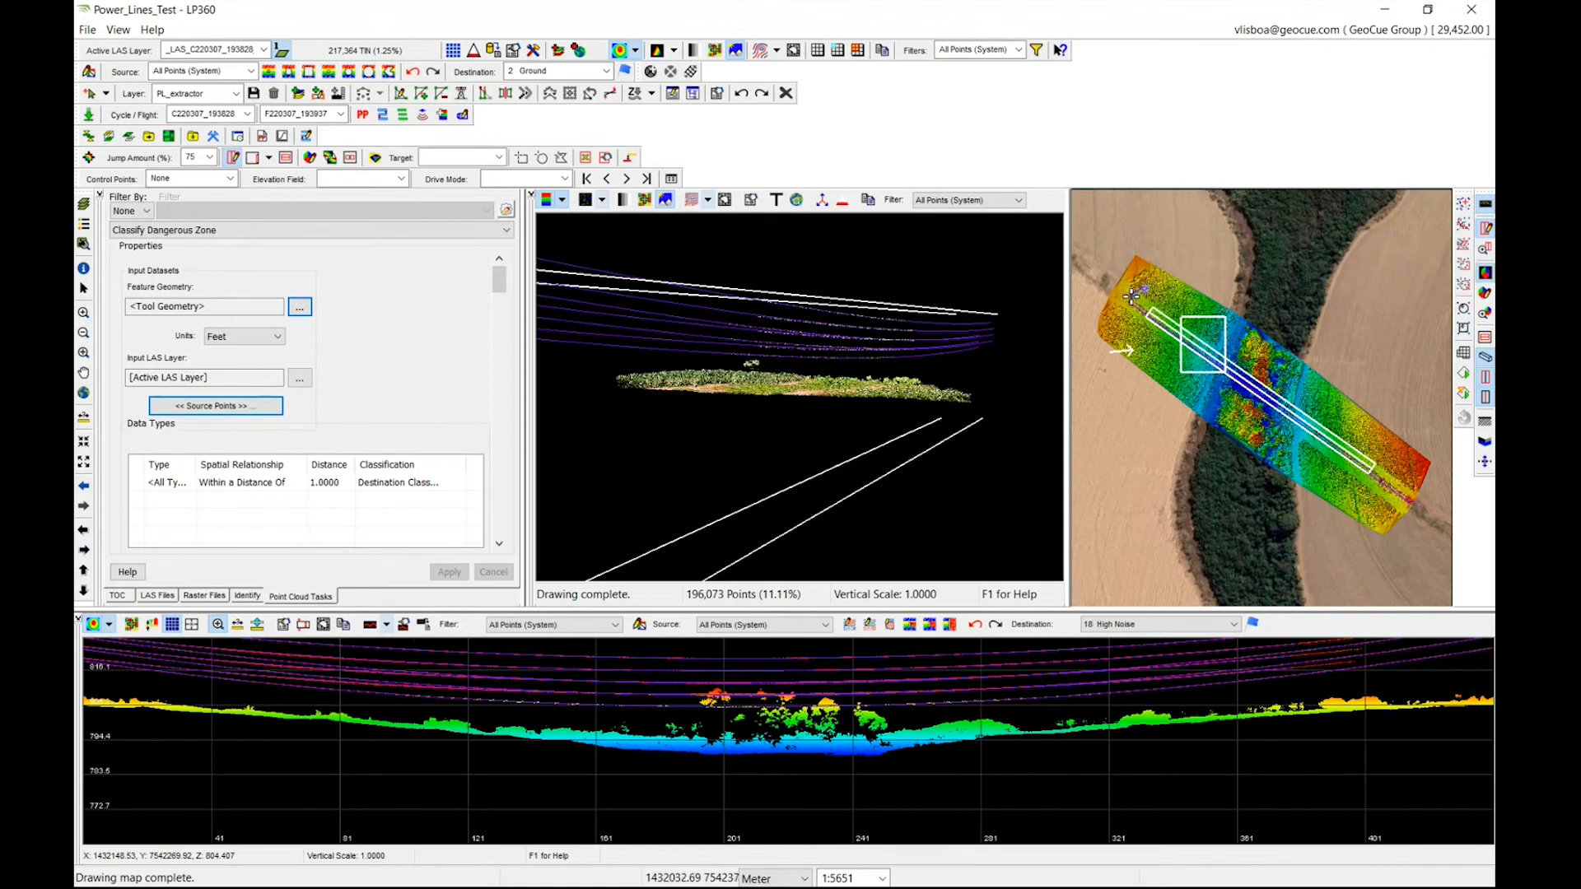
Step: Cut a profile at the tower near the upper end of the point cloud and inspect the tower up close
left_click(1115, 318)
left_click(1111, 314)
scroll(798, 716, "down", 2)
middle_click_drag(798, 752, 652, 822)
scroll(702, 713, "down", 2)
middle_click_drag(702, 713, 577, 782)
scroll(615, 742, "down", 1)
scroll(616, 745, "up", 1)
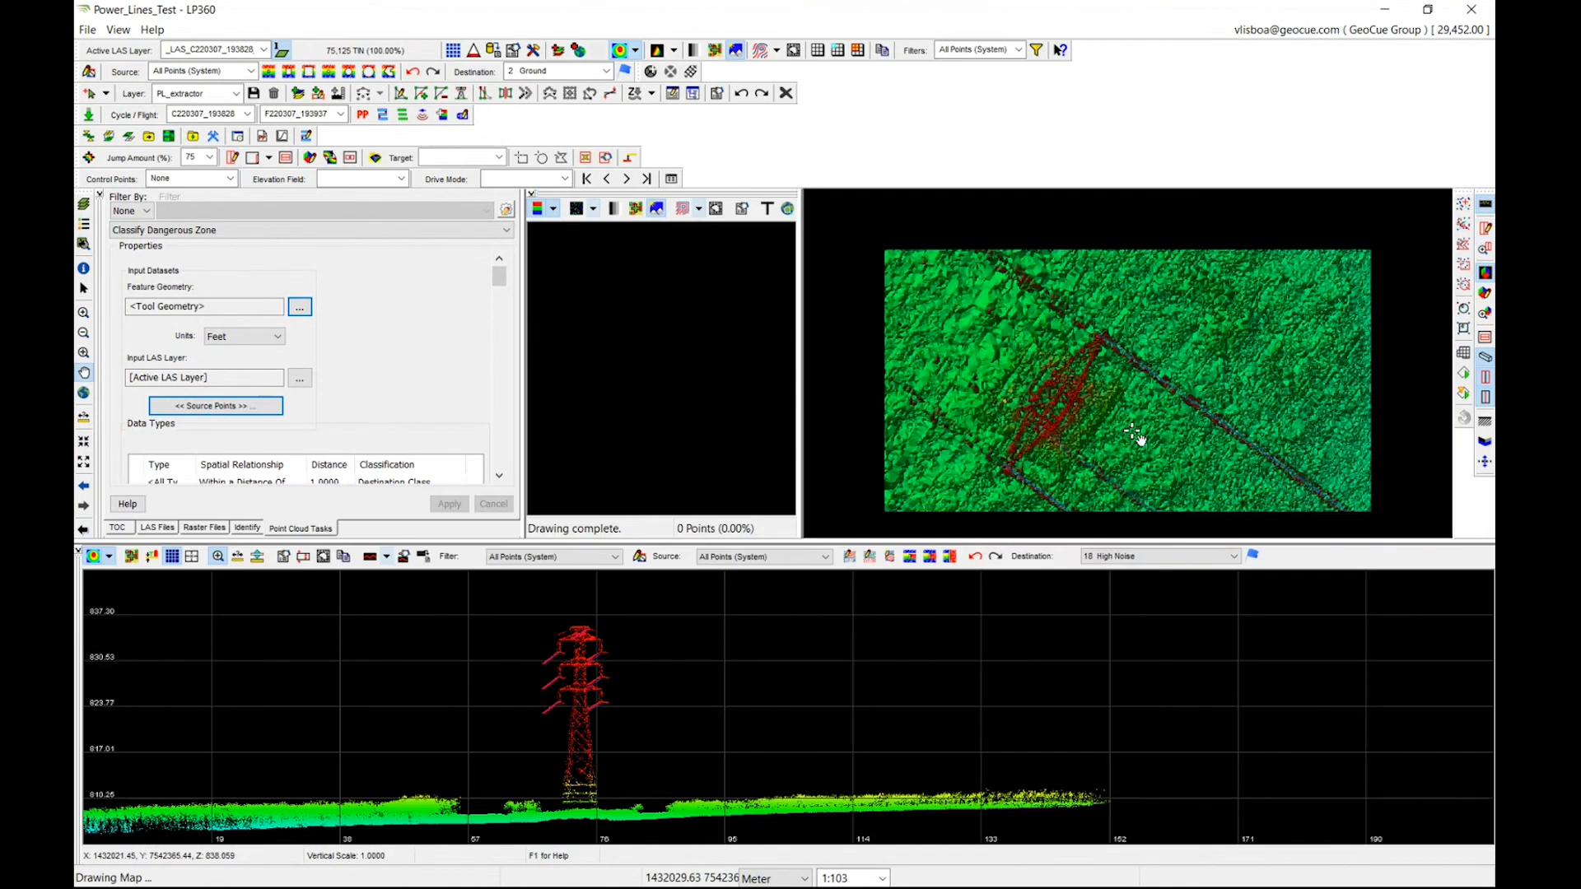
Step: Cut a narrow profile across the tower between its outer conductor lines and widen its depth
left_click(1104, 334)
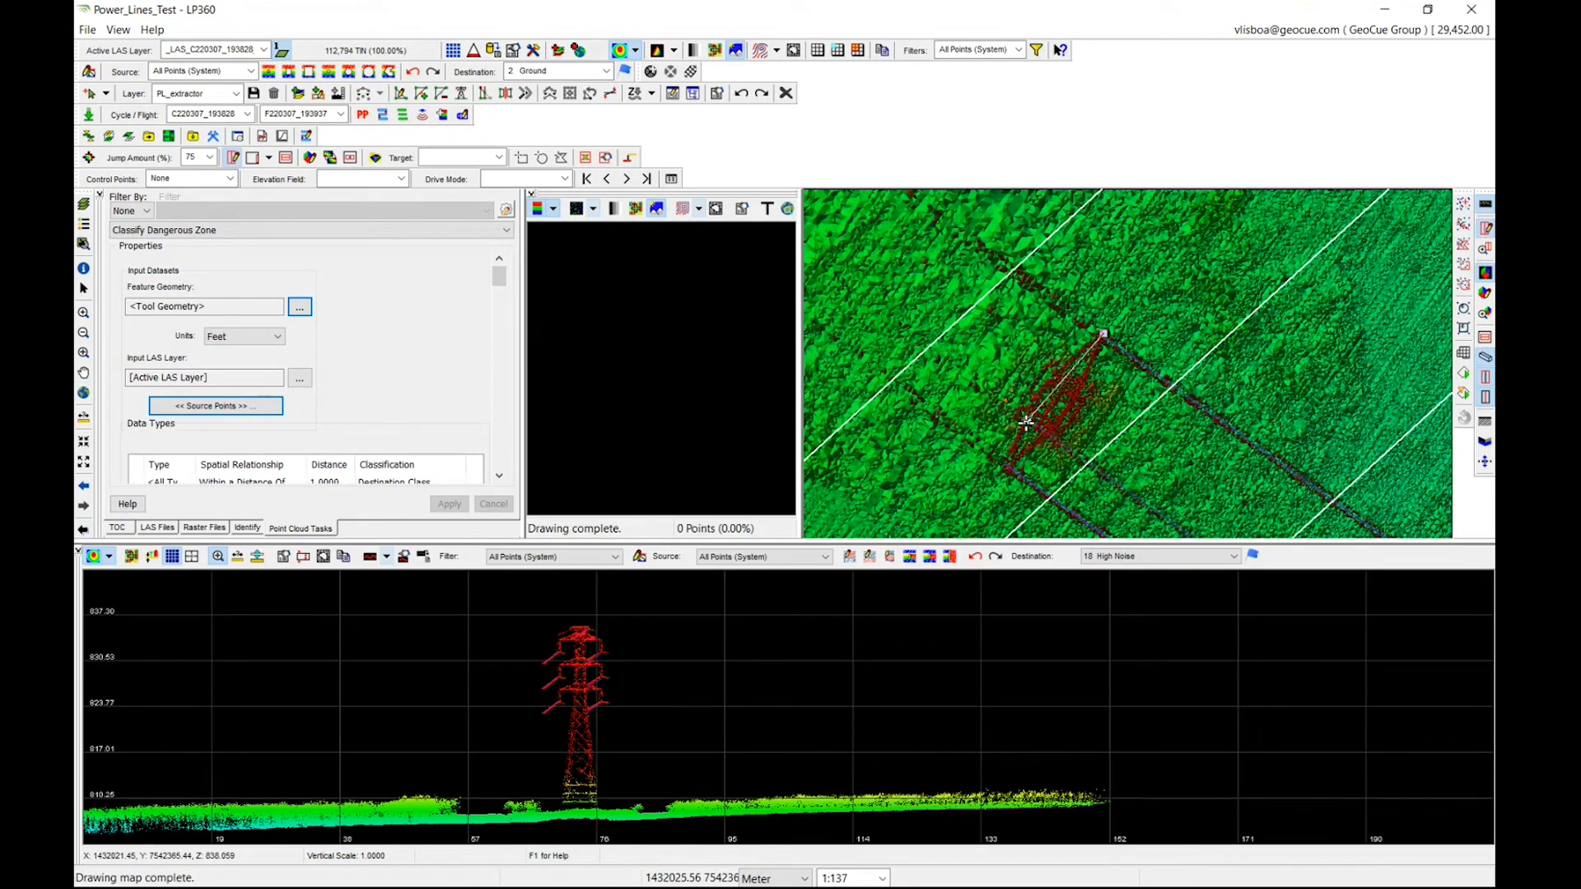
left_click(1006, 463)
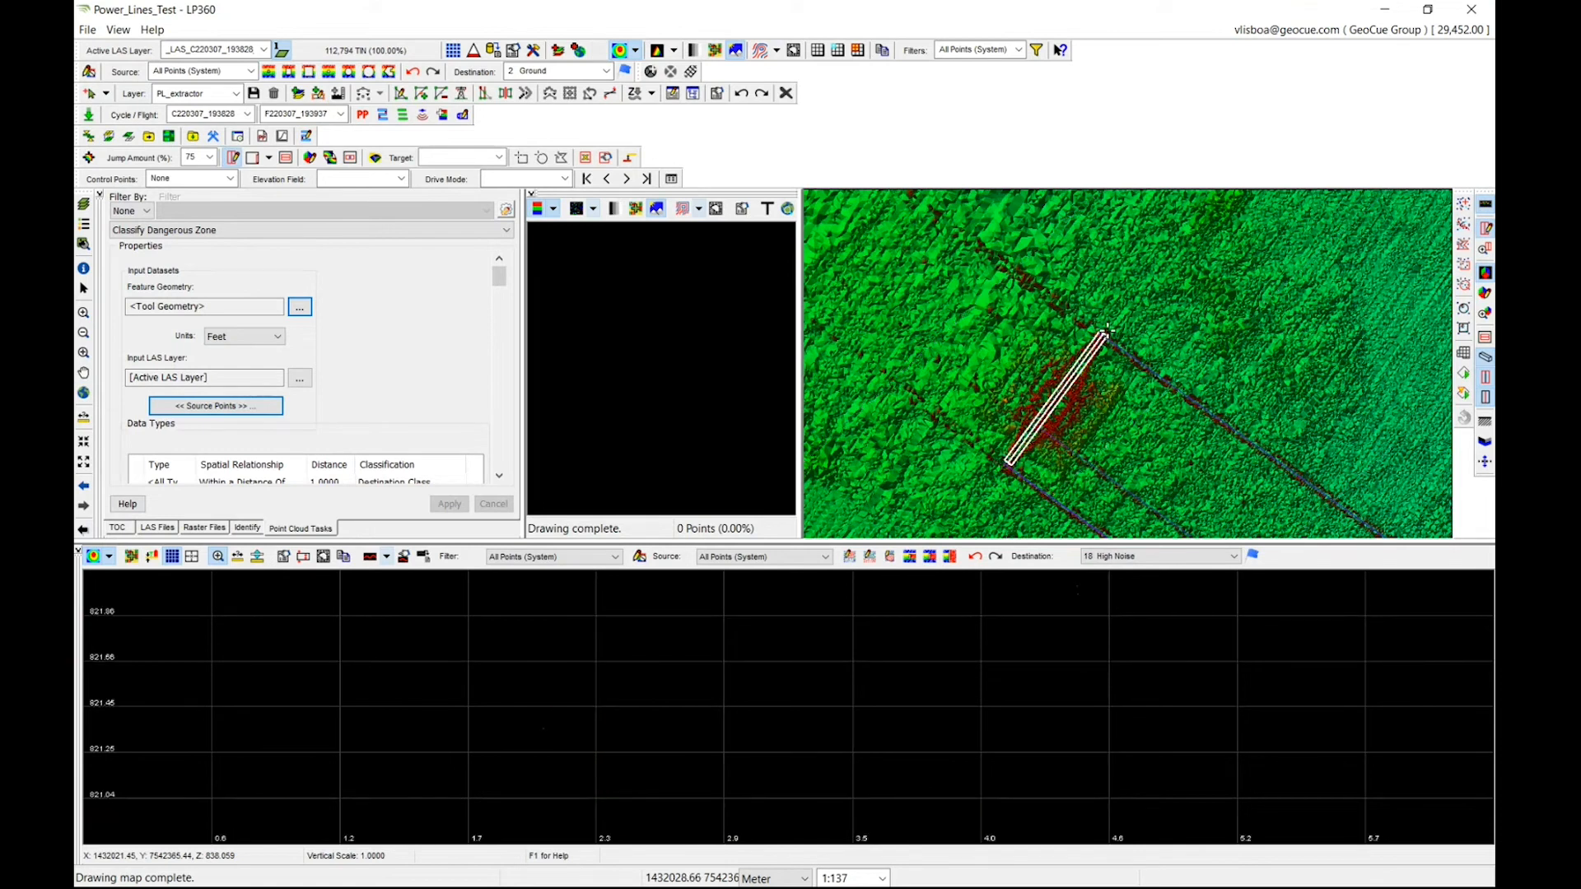
left_click(1000, 476)
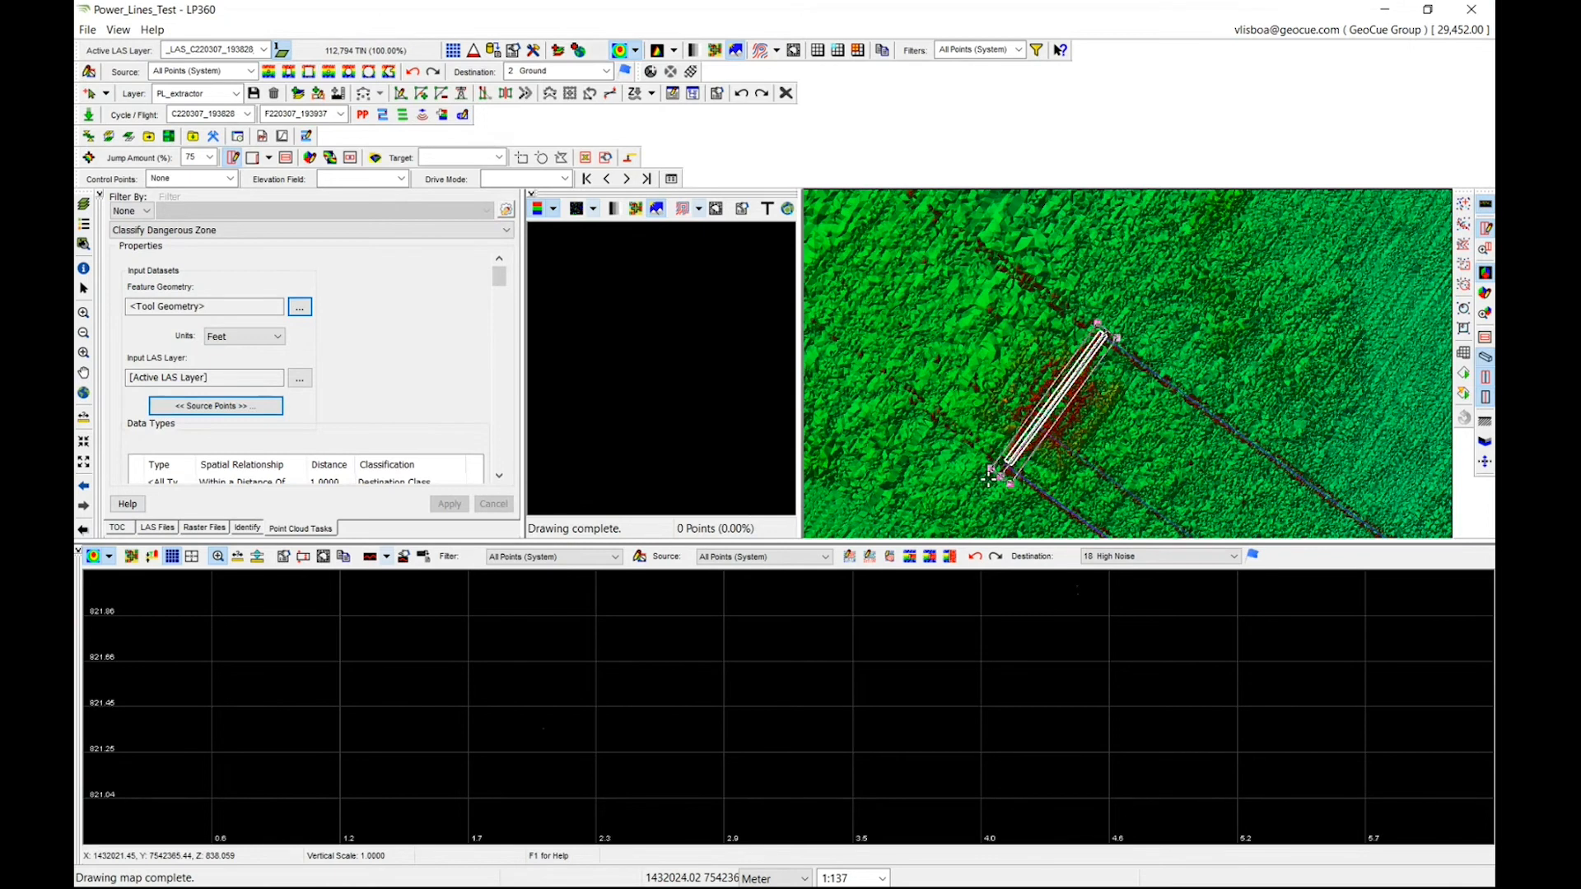
left_click(982, 482)
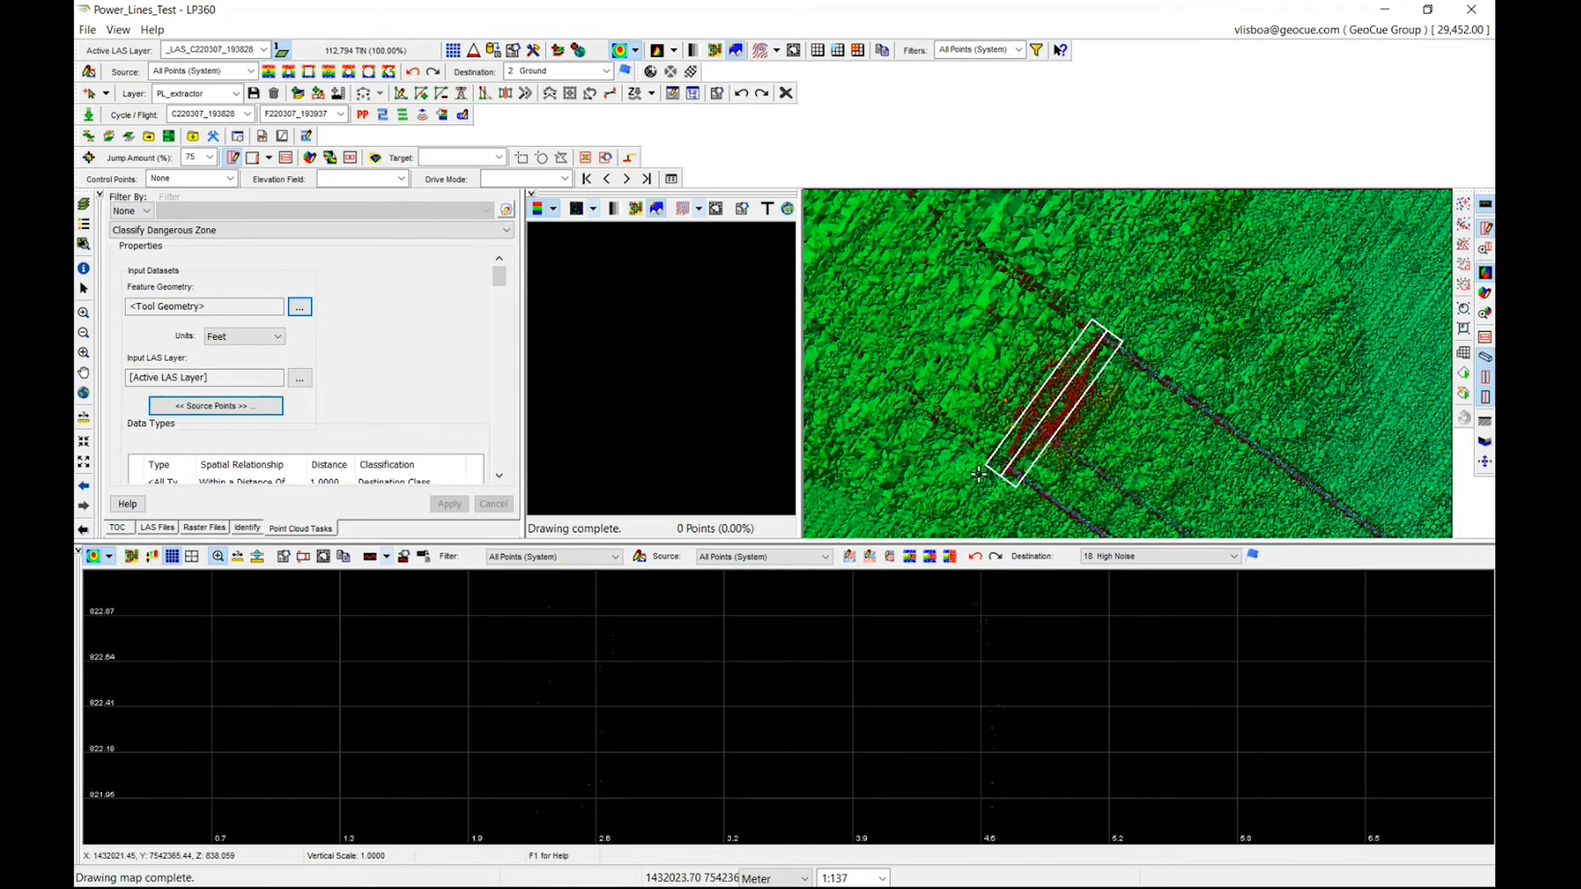
Step: Classify the whole tower in the profile, from its top down to its base, as 18 High Noise and color the map by classification
key("Down")
key("Down")
key("Up")
key("Up")
key("Up")
key("Up")
key("Down")
scroll(372, 650, "down", 9)
scroll(602, 675, "down", 10)
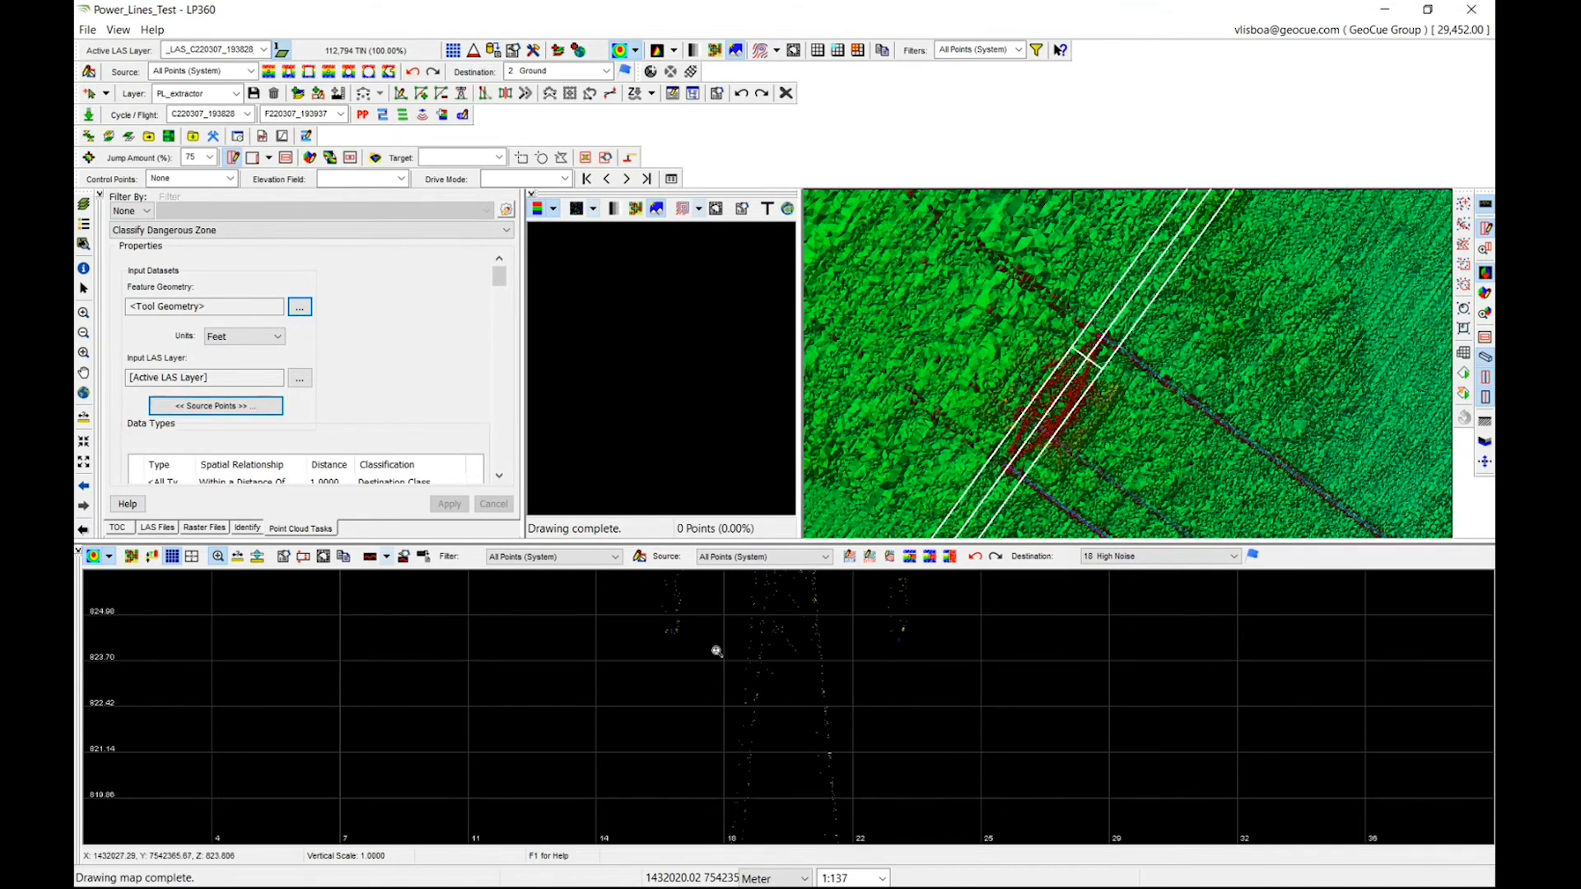
scroll(758, 669, "down", 8)
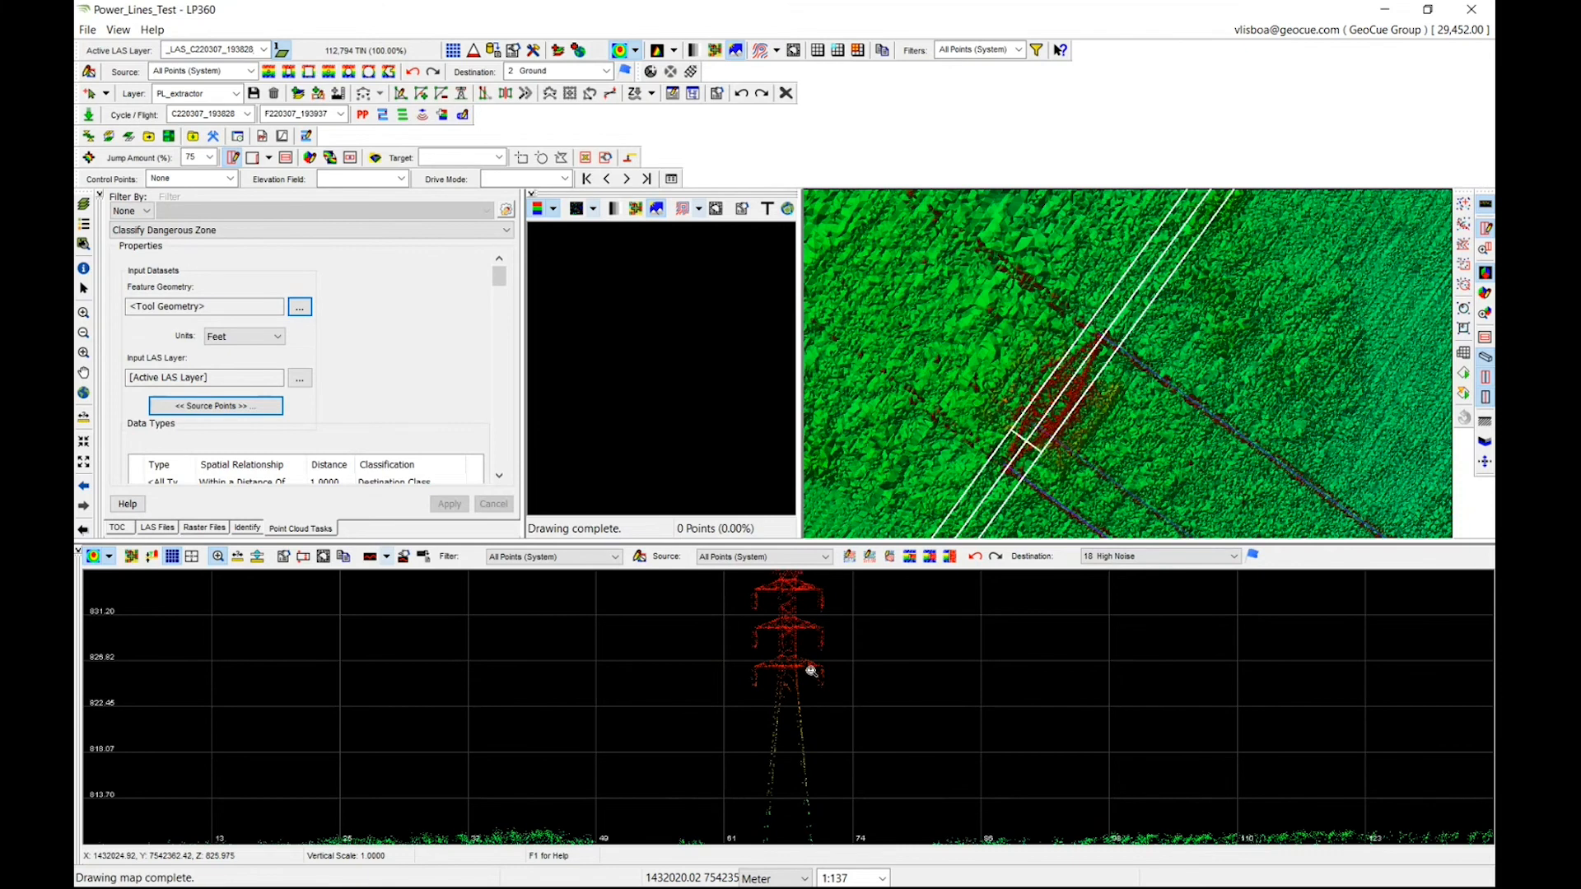
scroll(803, 676, "up", 3)
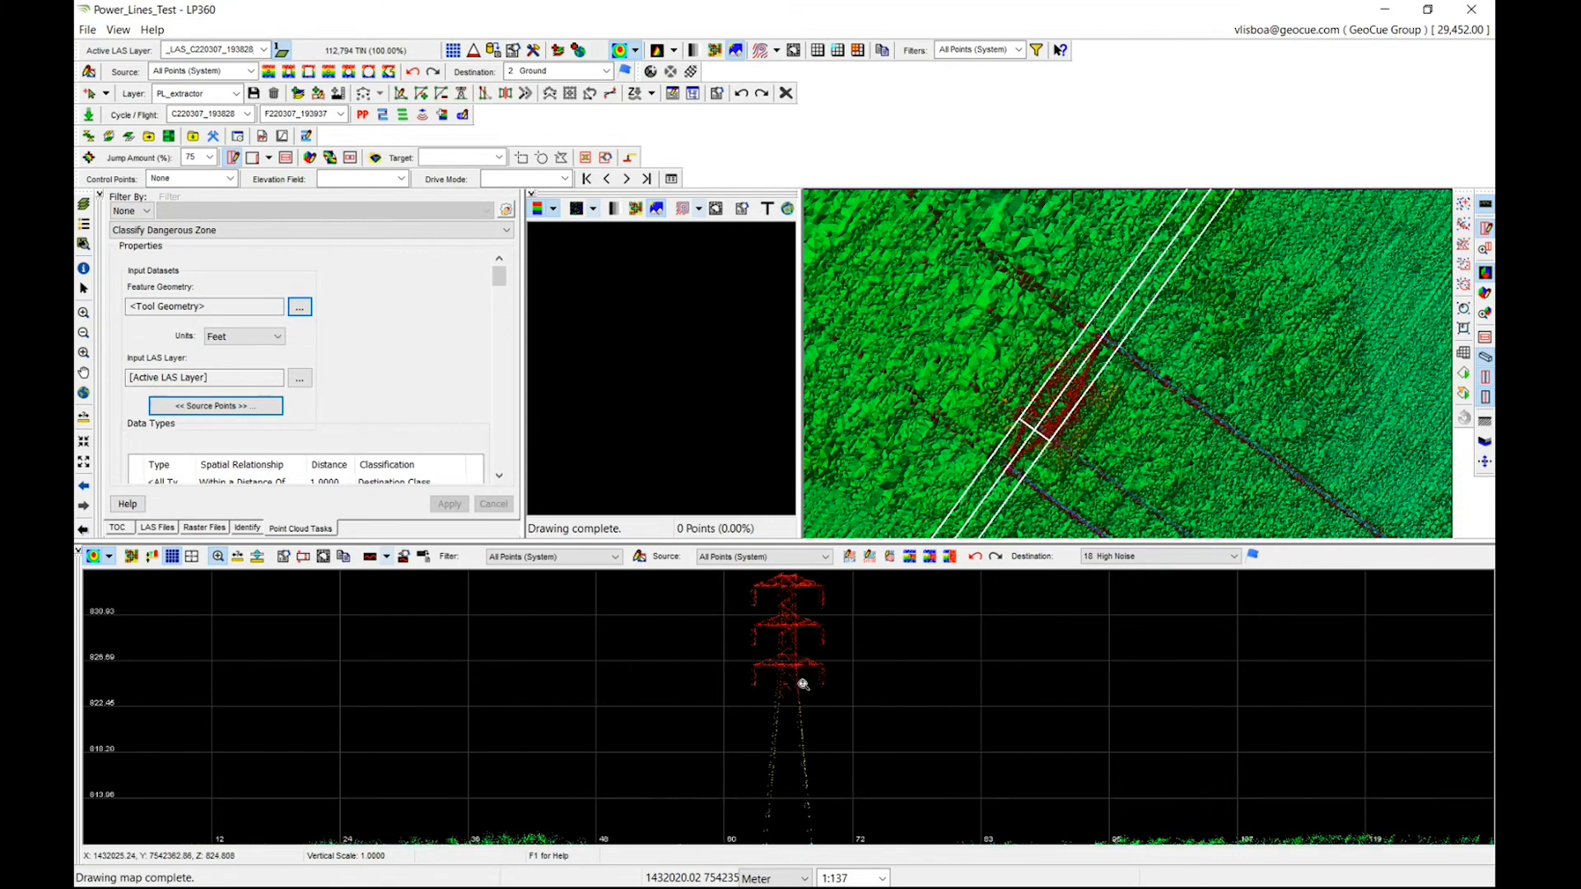
scroll(837, 690, "down", 3)
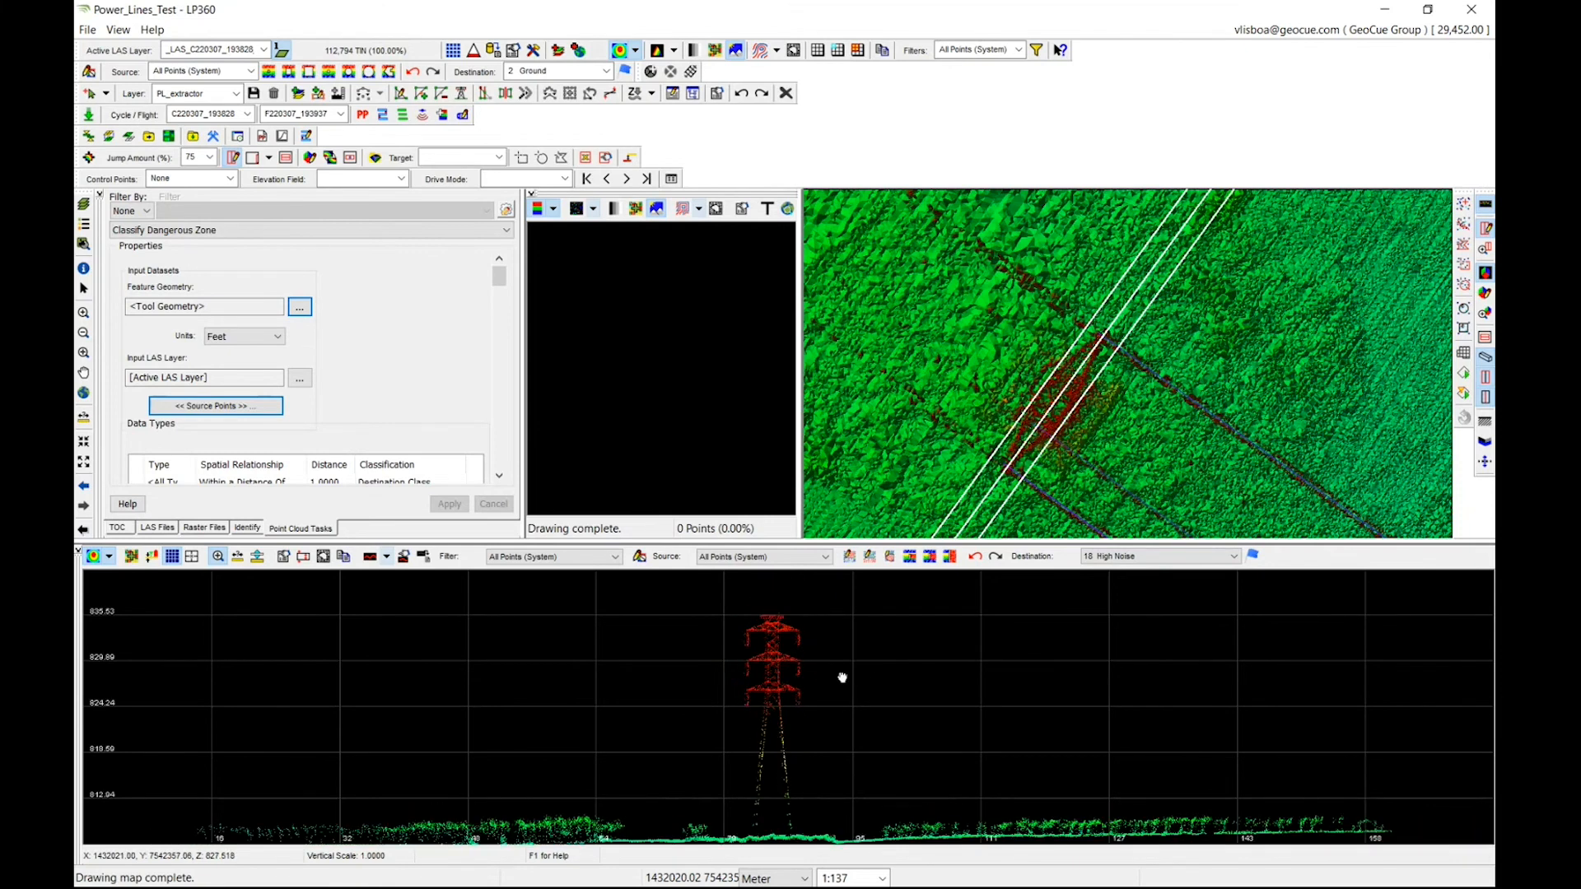
middle_click_drag(842, 670, 843, 658)
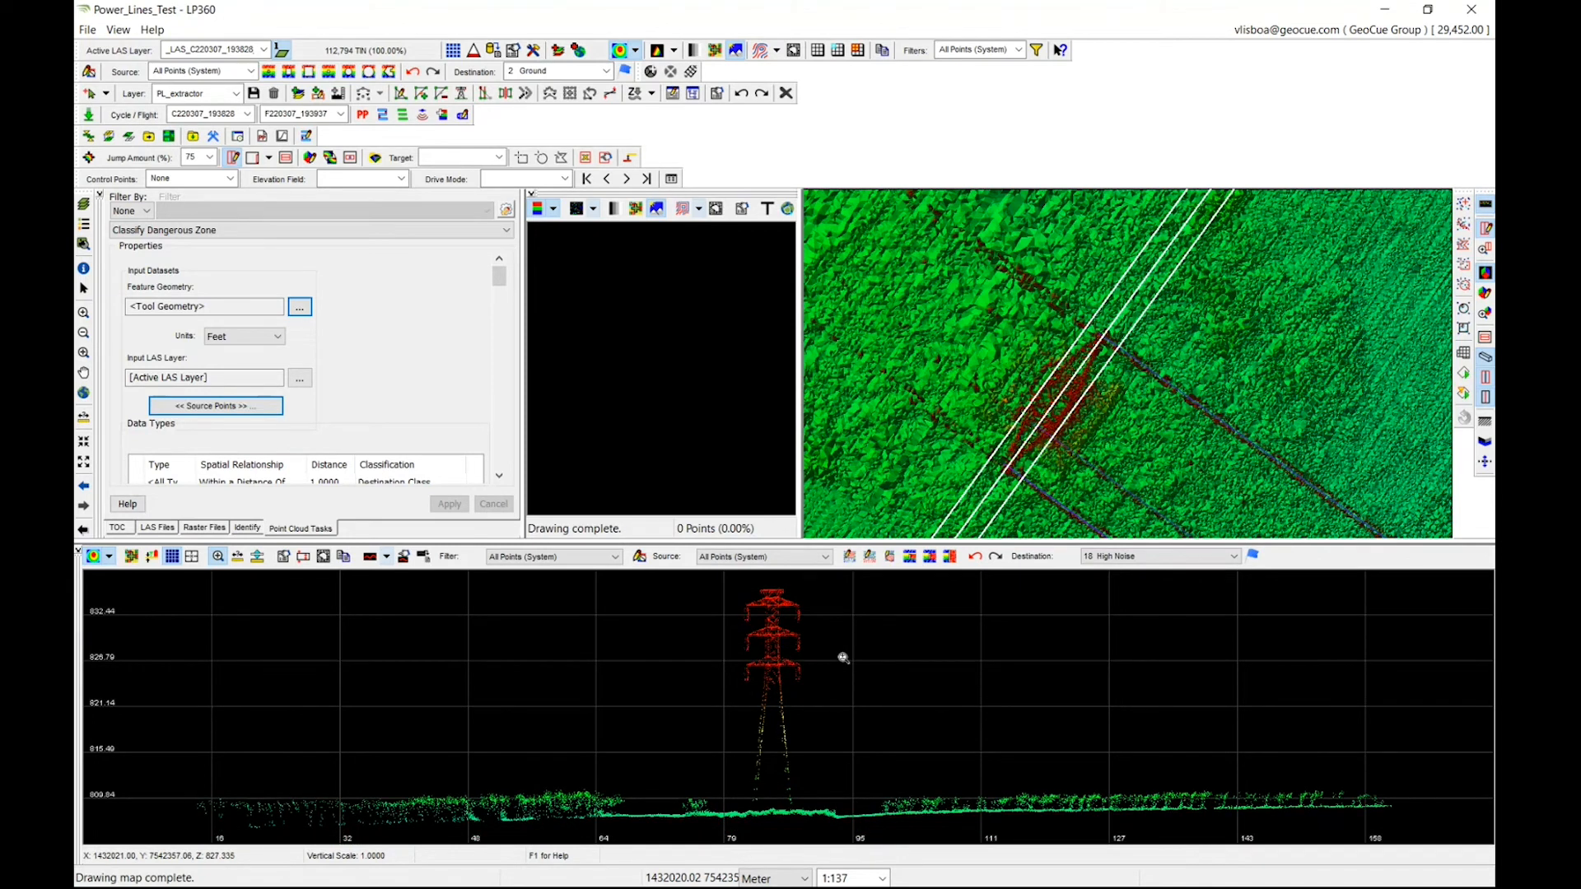
left_click(849, 557)
left_click_drag(804, 808, 723, 807)
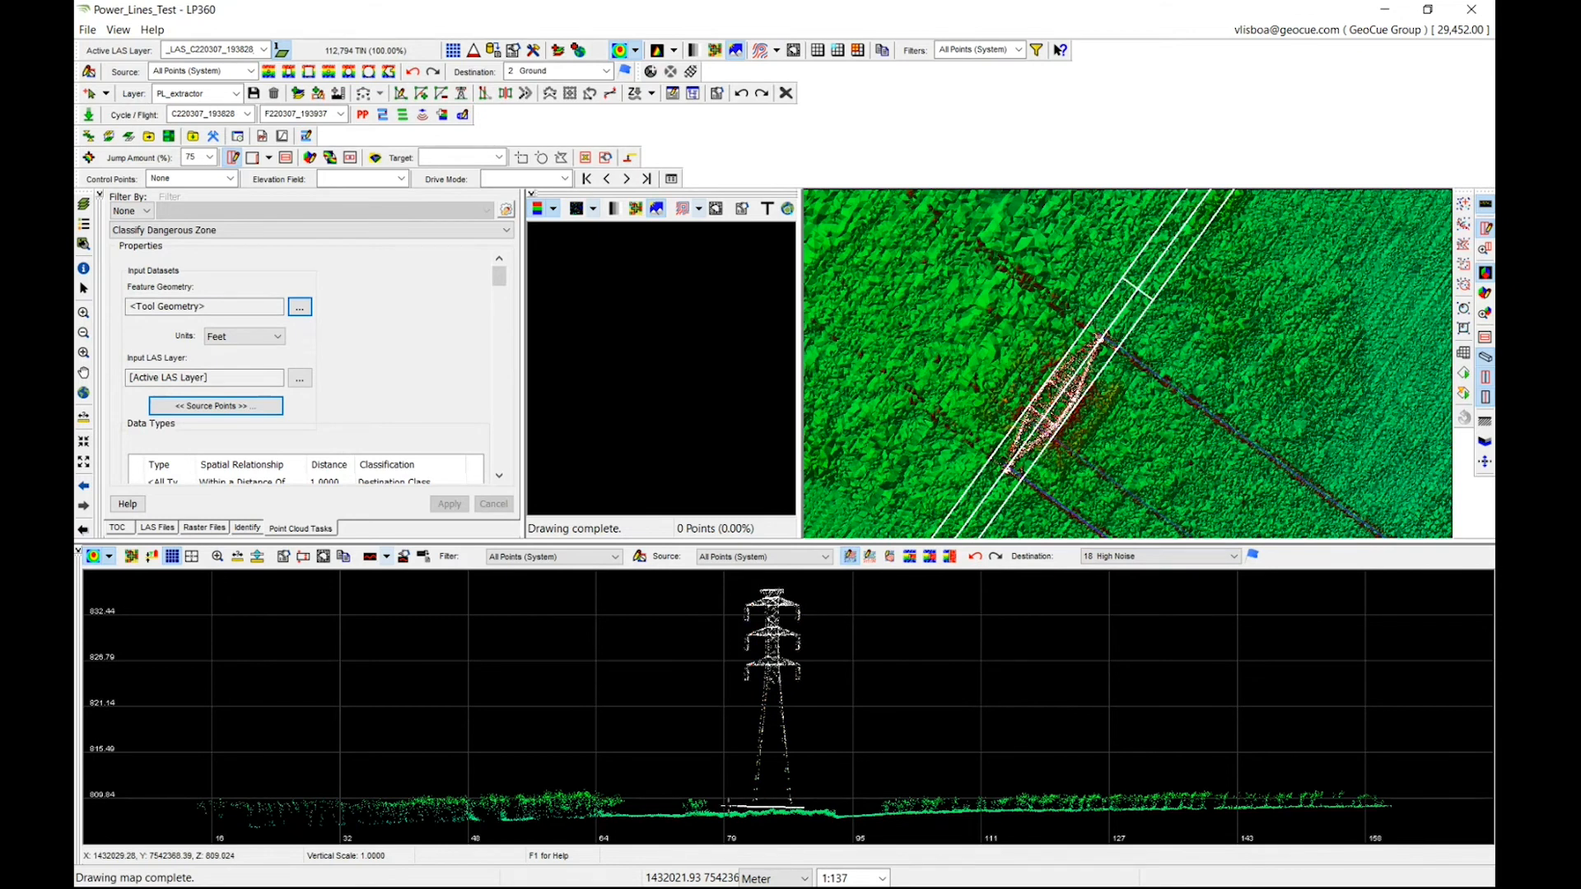
left_click_drag(722, 806, 722, 806)
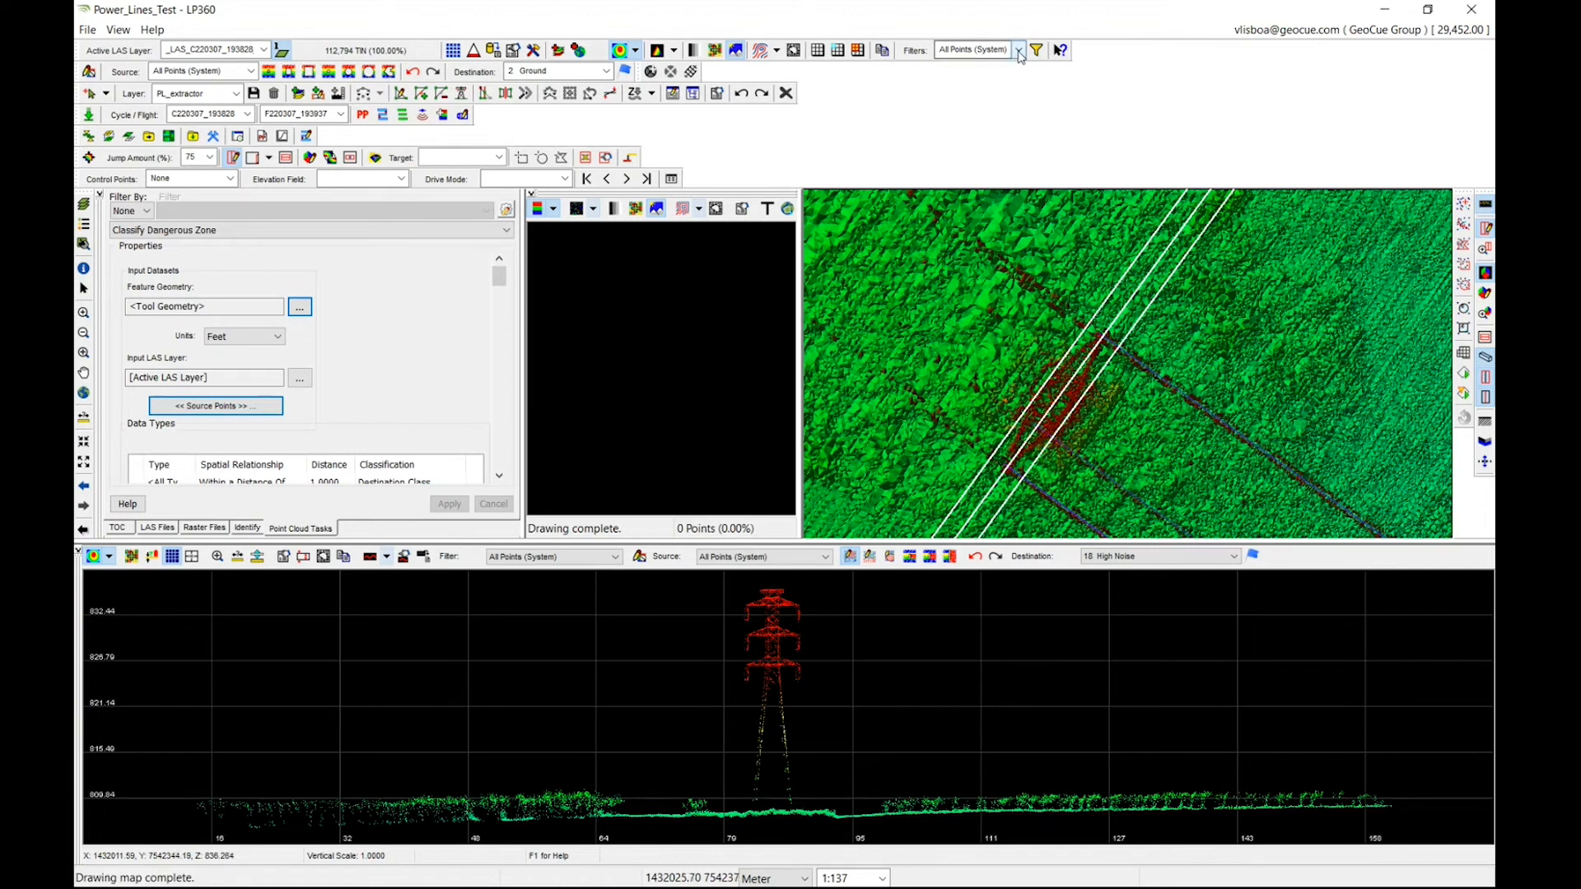
left_click(635, 50)
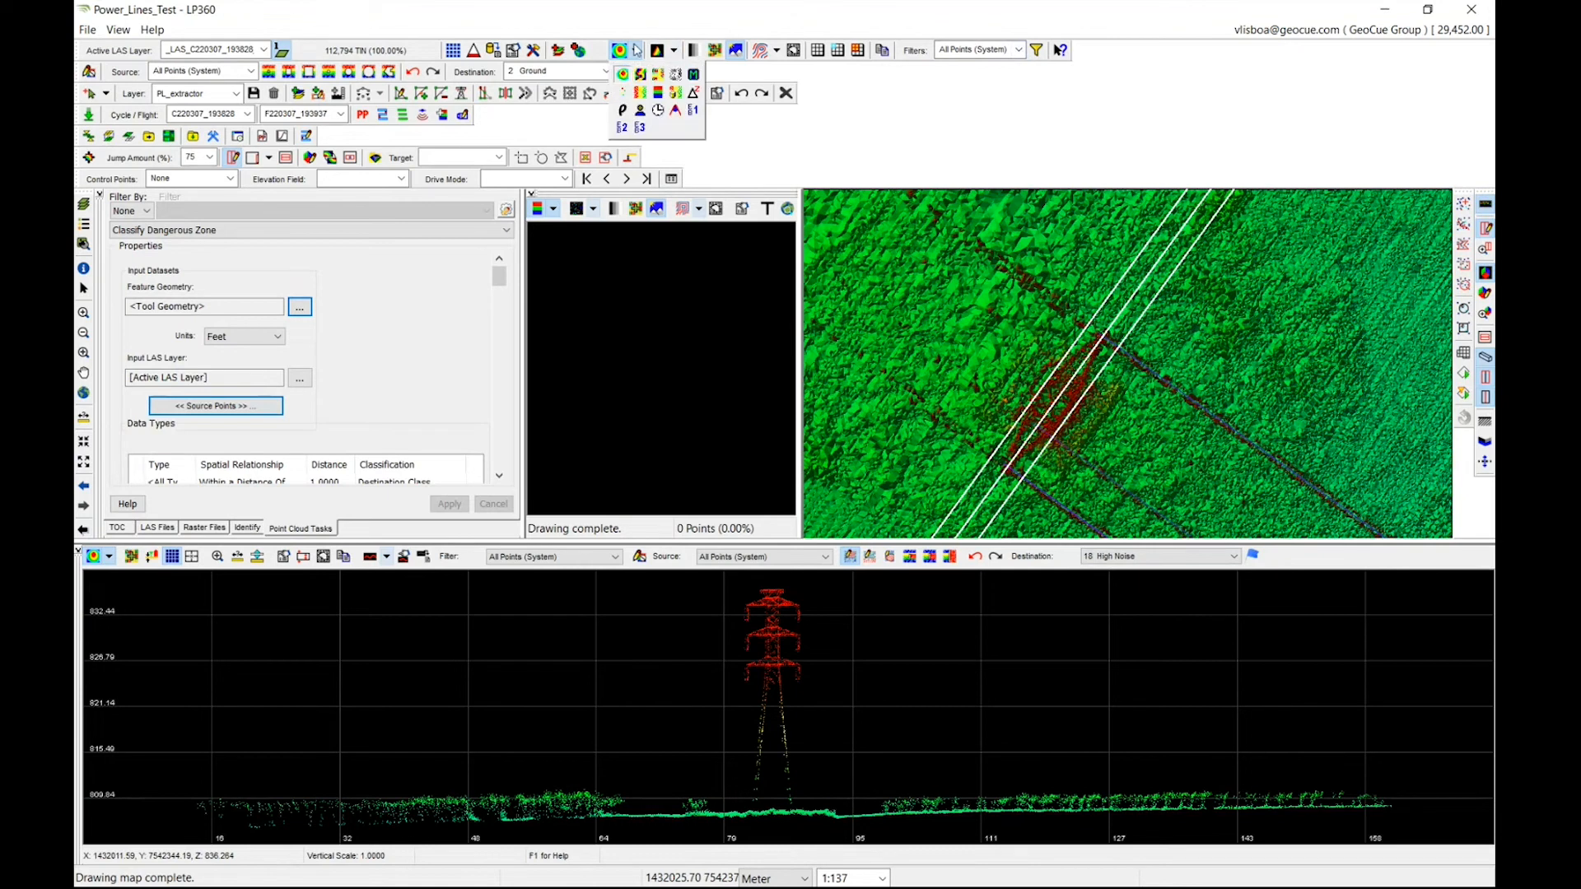
left_click(654, 74)
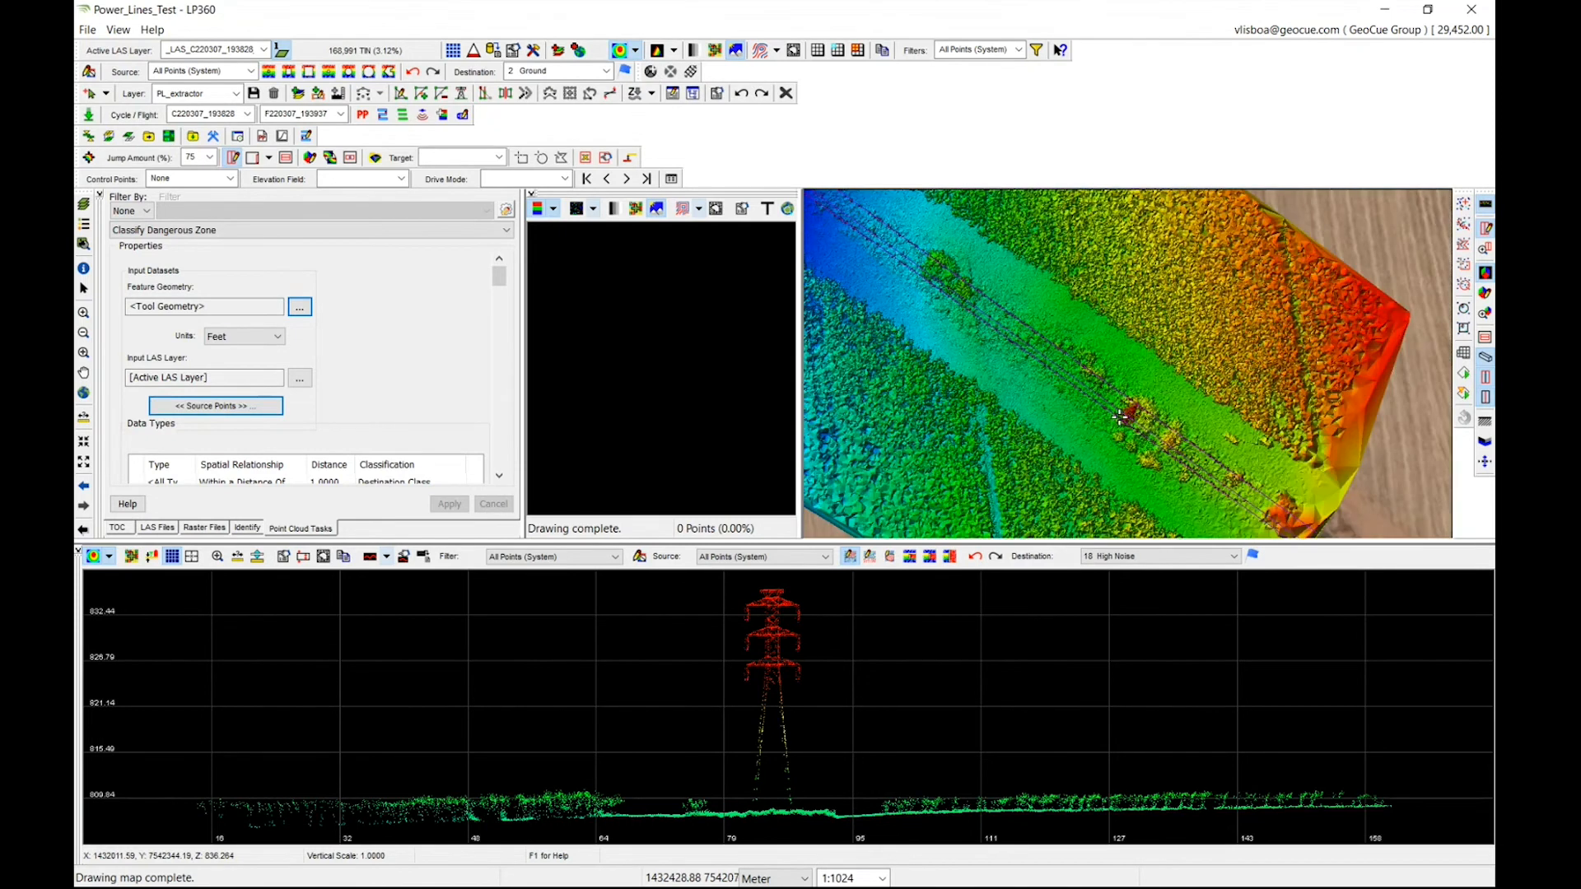
Step: Cut a narrow profile across the tower near the lower end of the point cloud, showing the whole tower and surrounding ground
scroll(1119, 416, "up", 5)
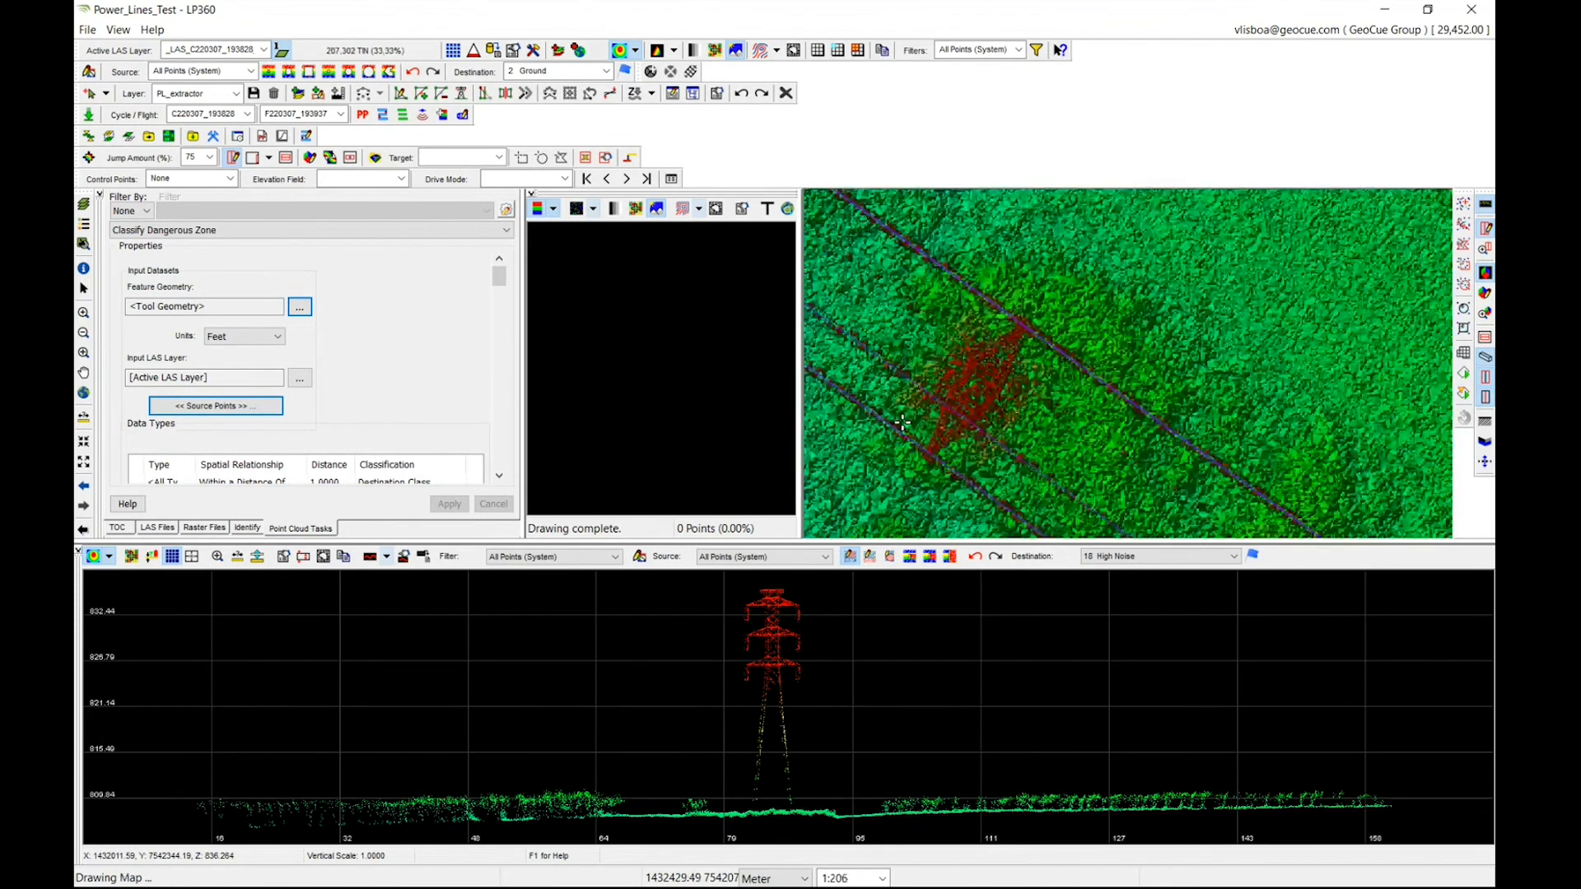
scroll(904, 423, "up", 2)
left_click(1087, 277)
left_click(940, 475)
left_click(909, 484)
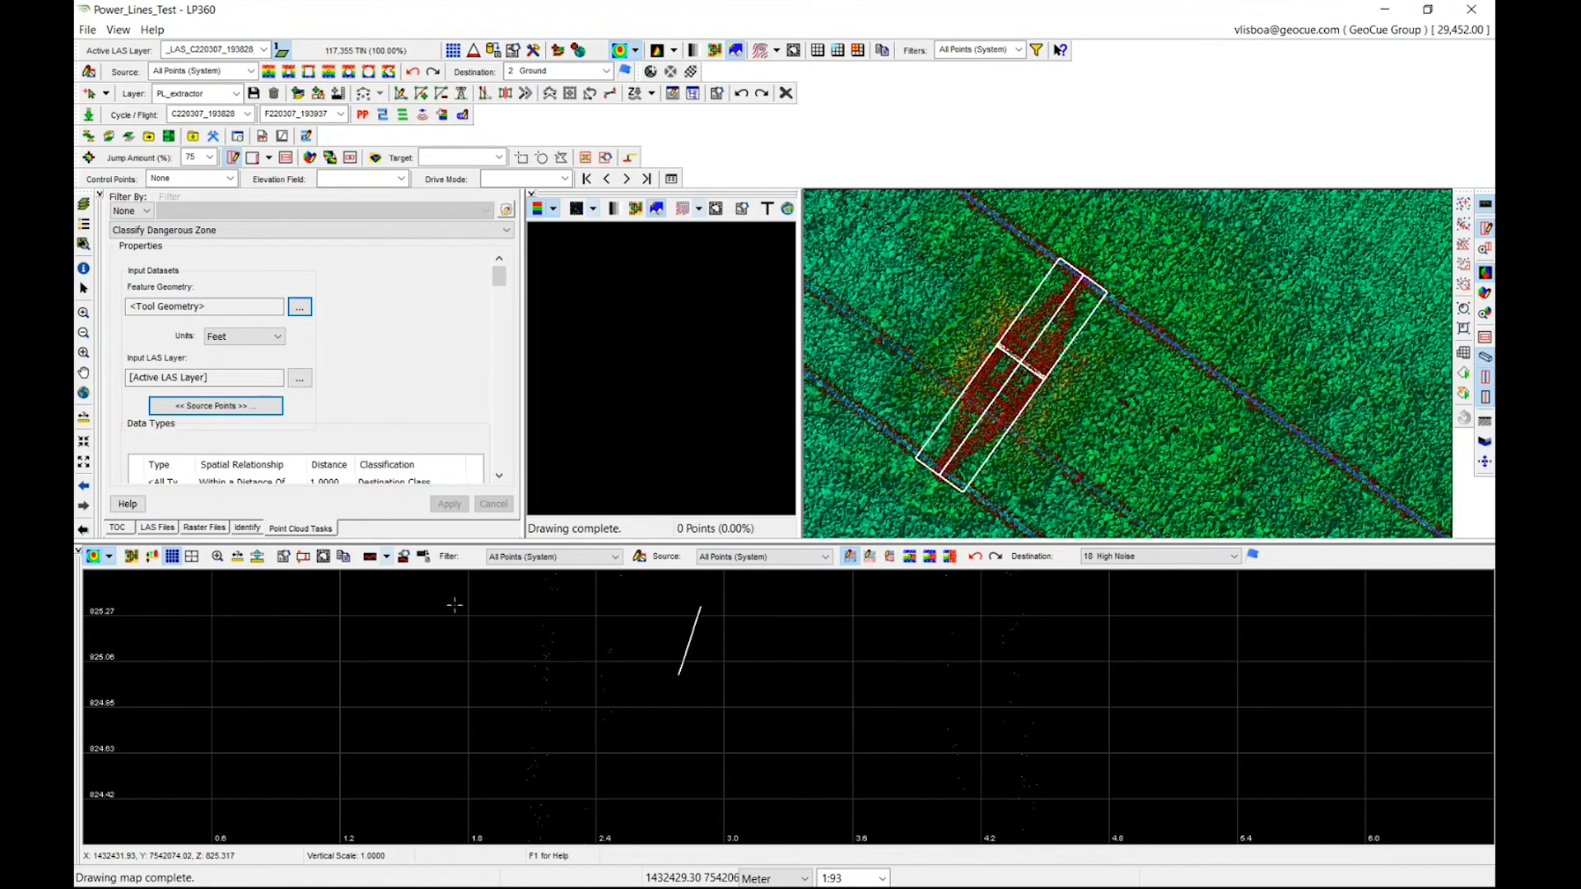
left_click(219, 558)
left_click_drag(658, 692, 725, 555)
left_click_drag(844, 774, 899, 537)
scroll(830, 618, "down", 4)
scroll(844, 630, "down", 3)
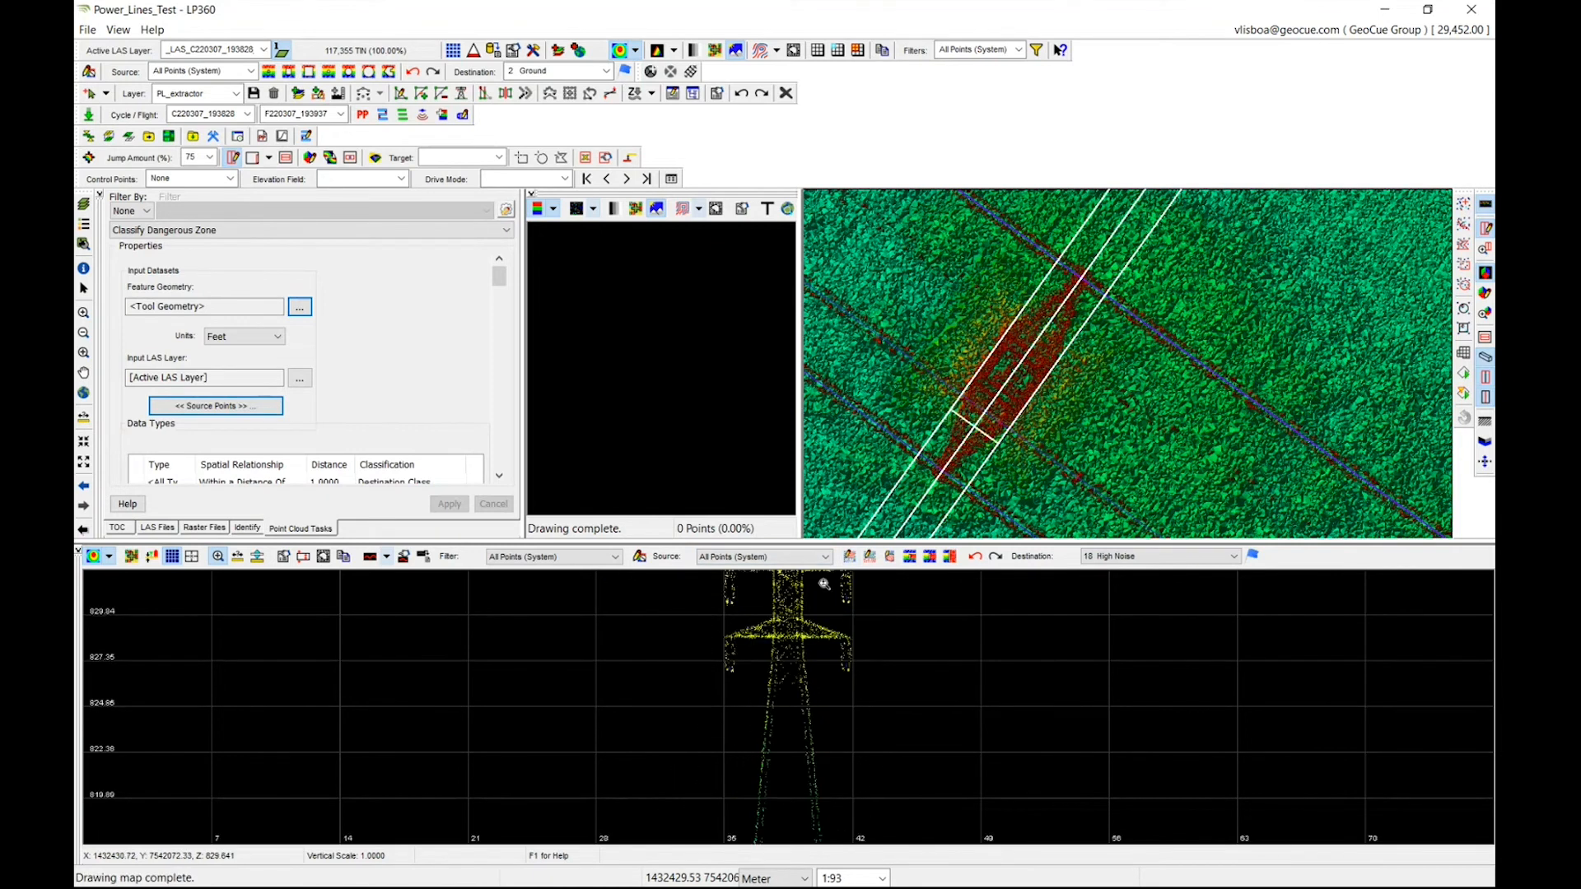
scroll(836, 655, "down", 2)
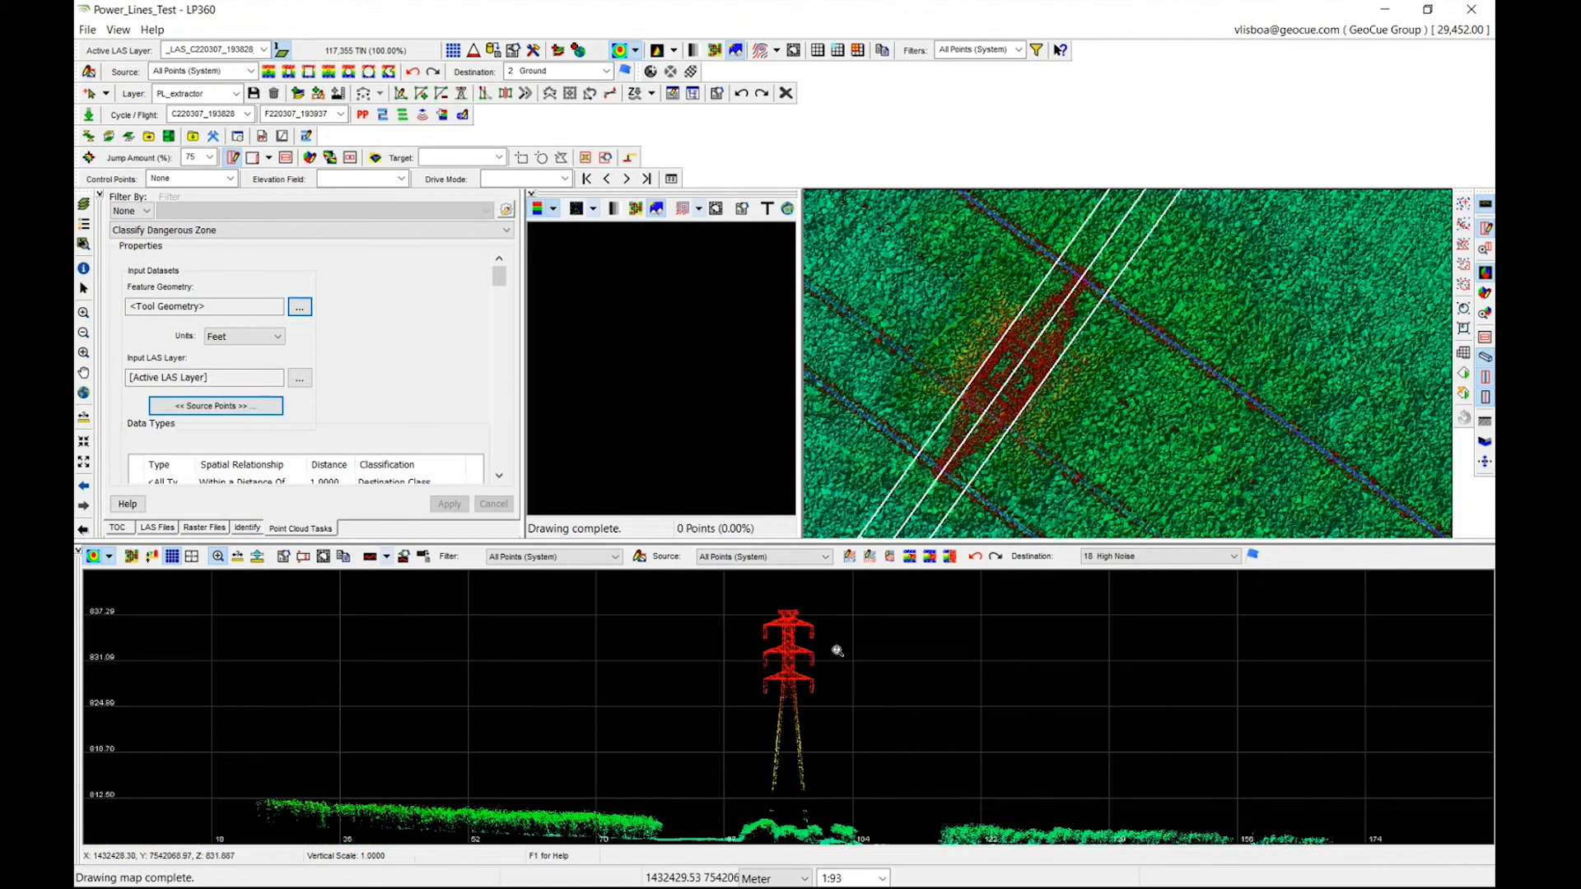
Step: Classify this second tower's points in the profile as 18 High Noise and color the map by classification
left_click(1164, 558)
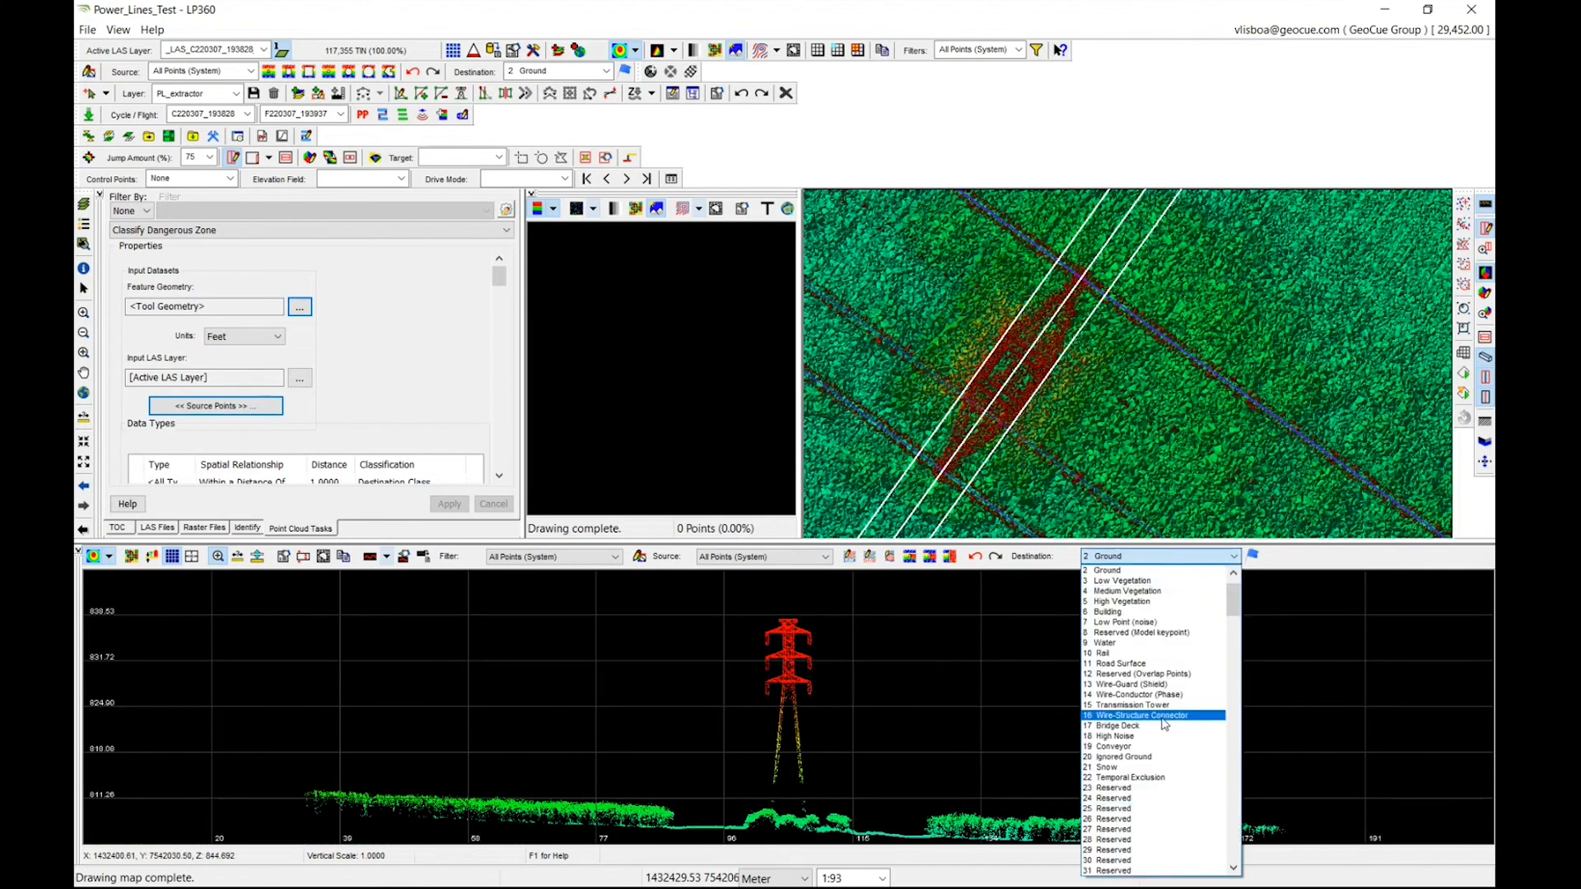
left_click(1173, 706)
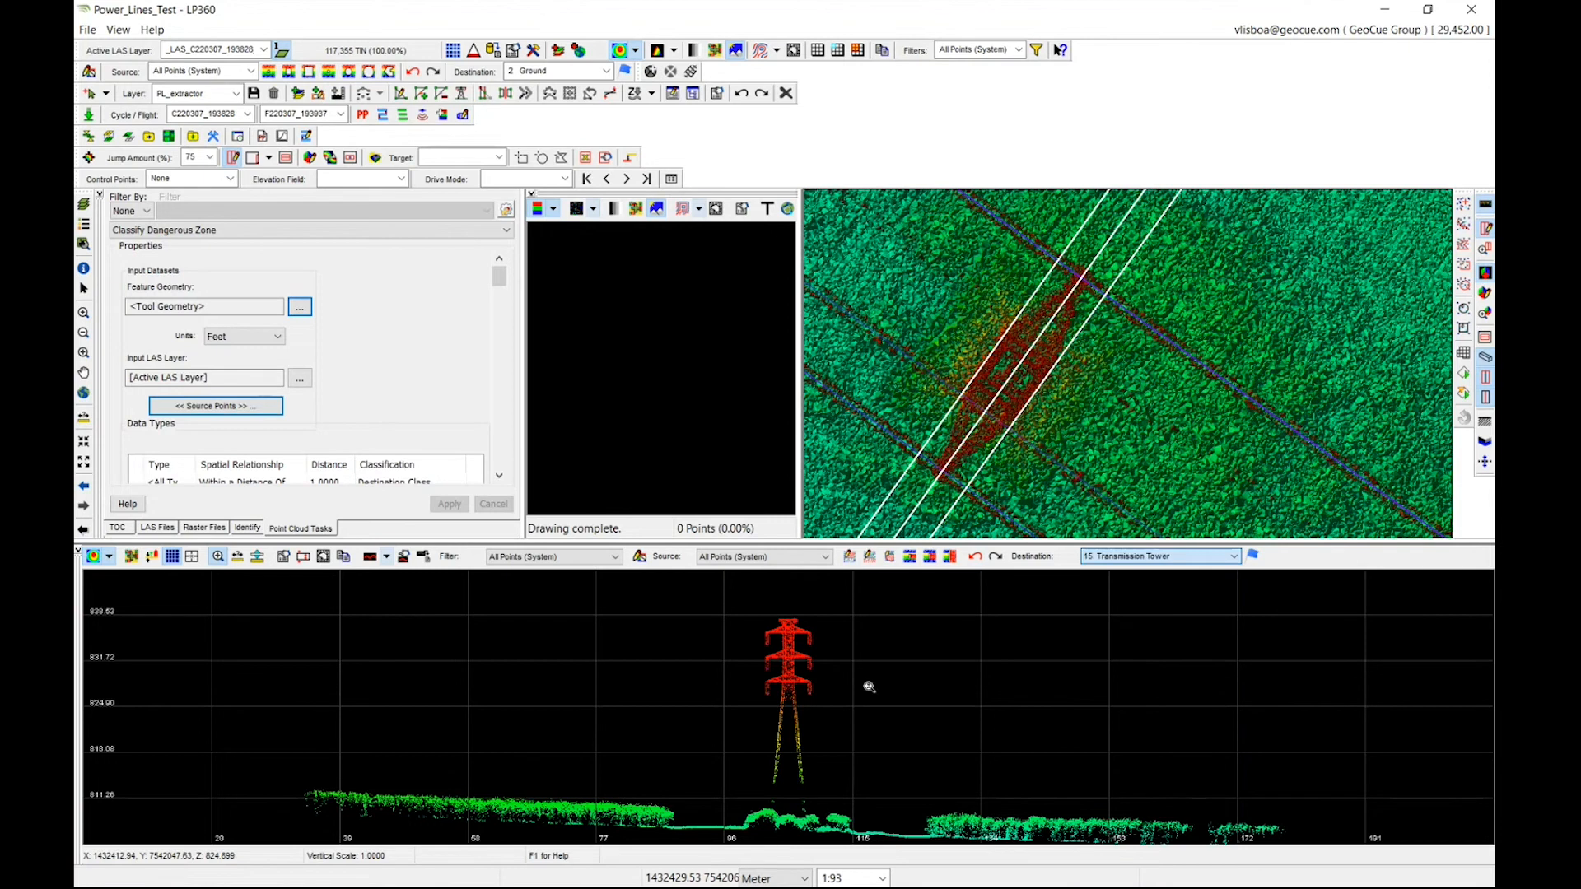
left_click(848, 556)
left_click_drag(812, 813, 740, 796)
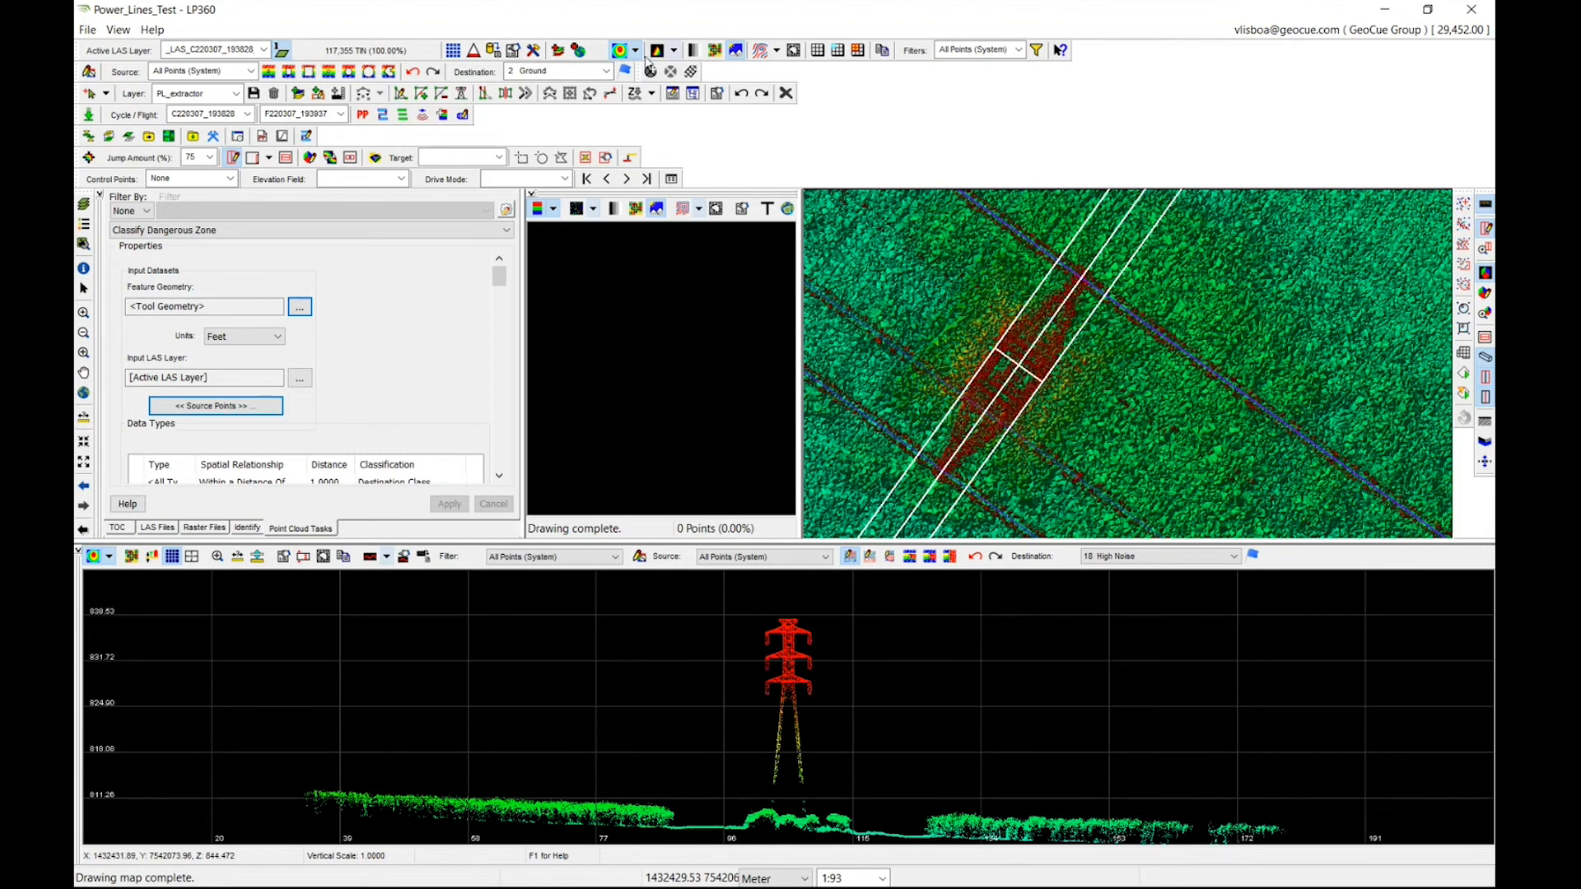
left_click(635, 50)
left_click(659, 77)
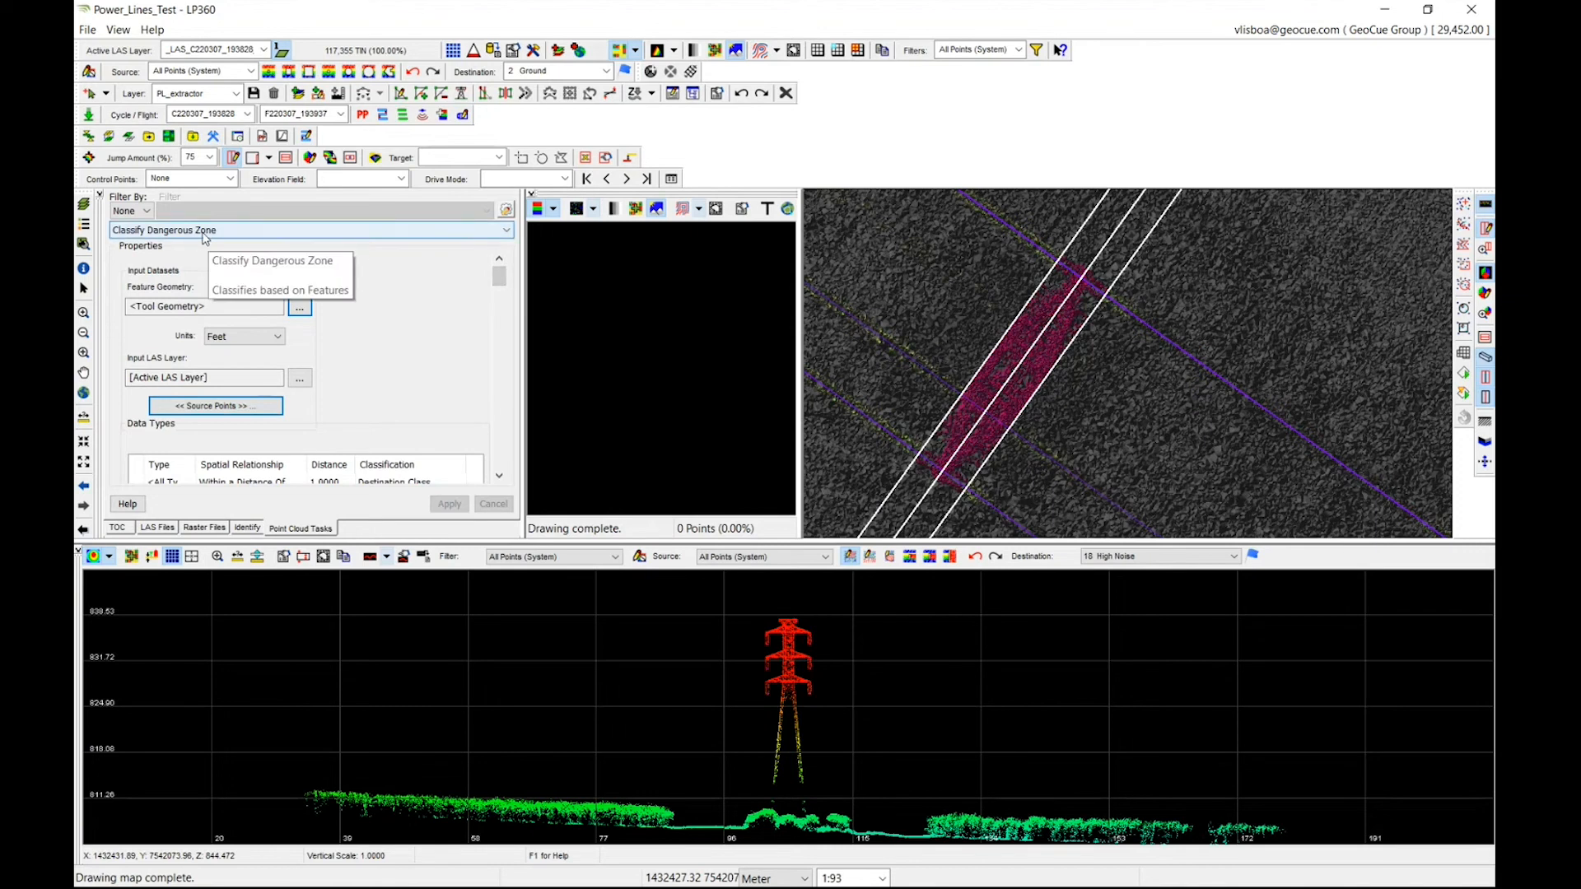
Step: Check the Classify Dangerous Zone task's feature geometry units and its source point filter on class 0, Created, never classified
left_click(85, 394)
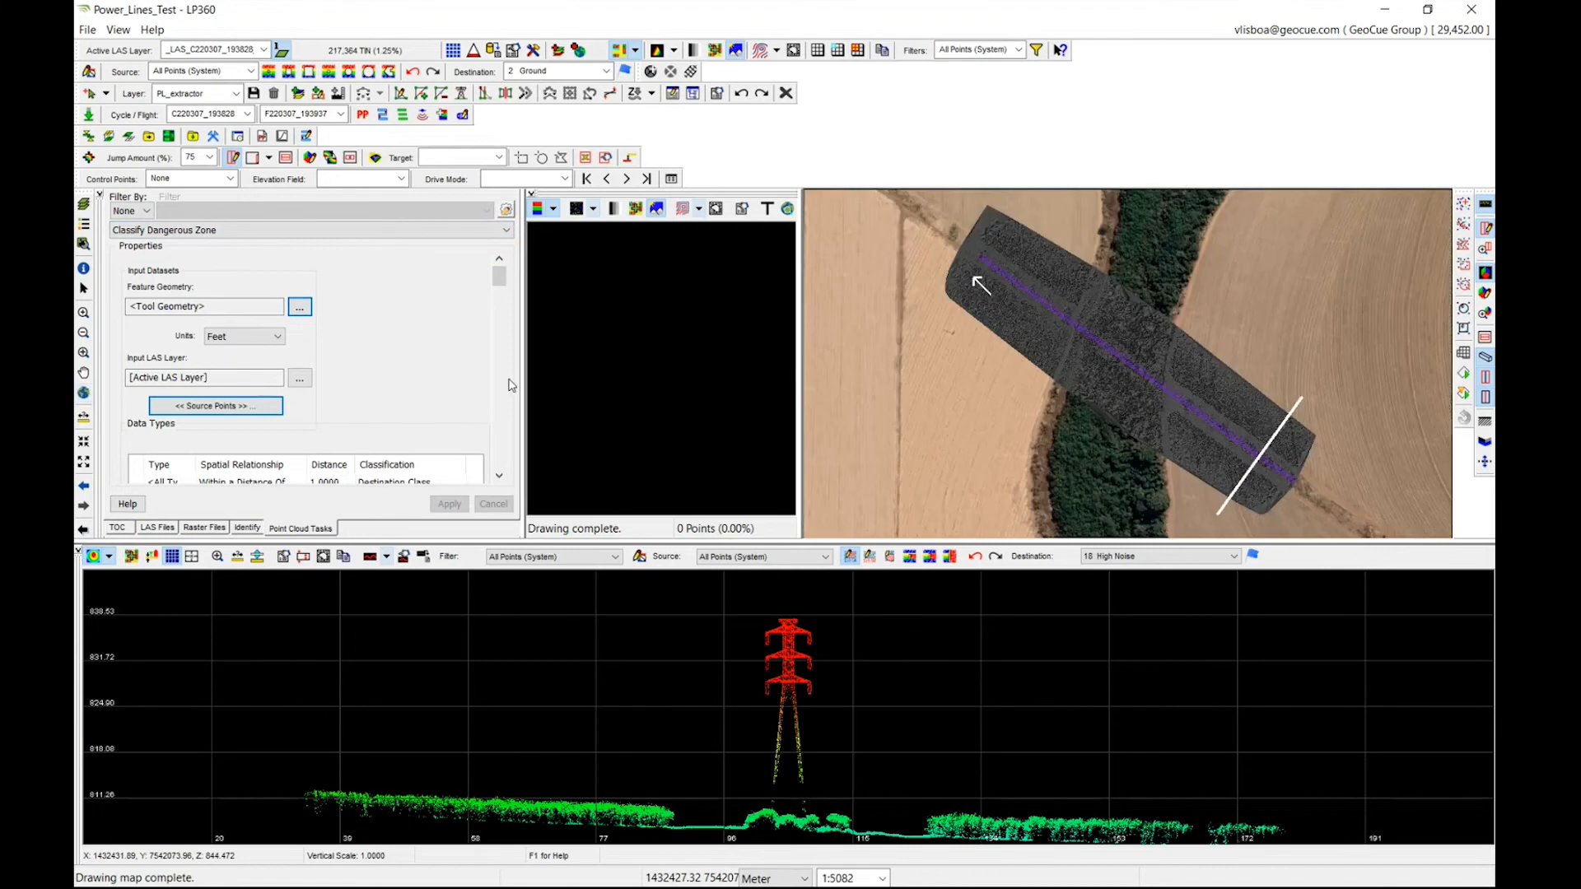
left_click(272, 336)
left_click(272, 354)
left_click(278, 407)
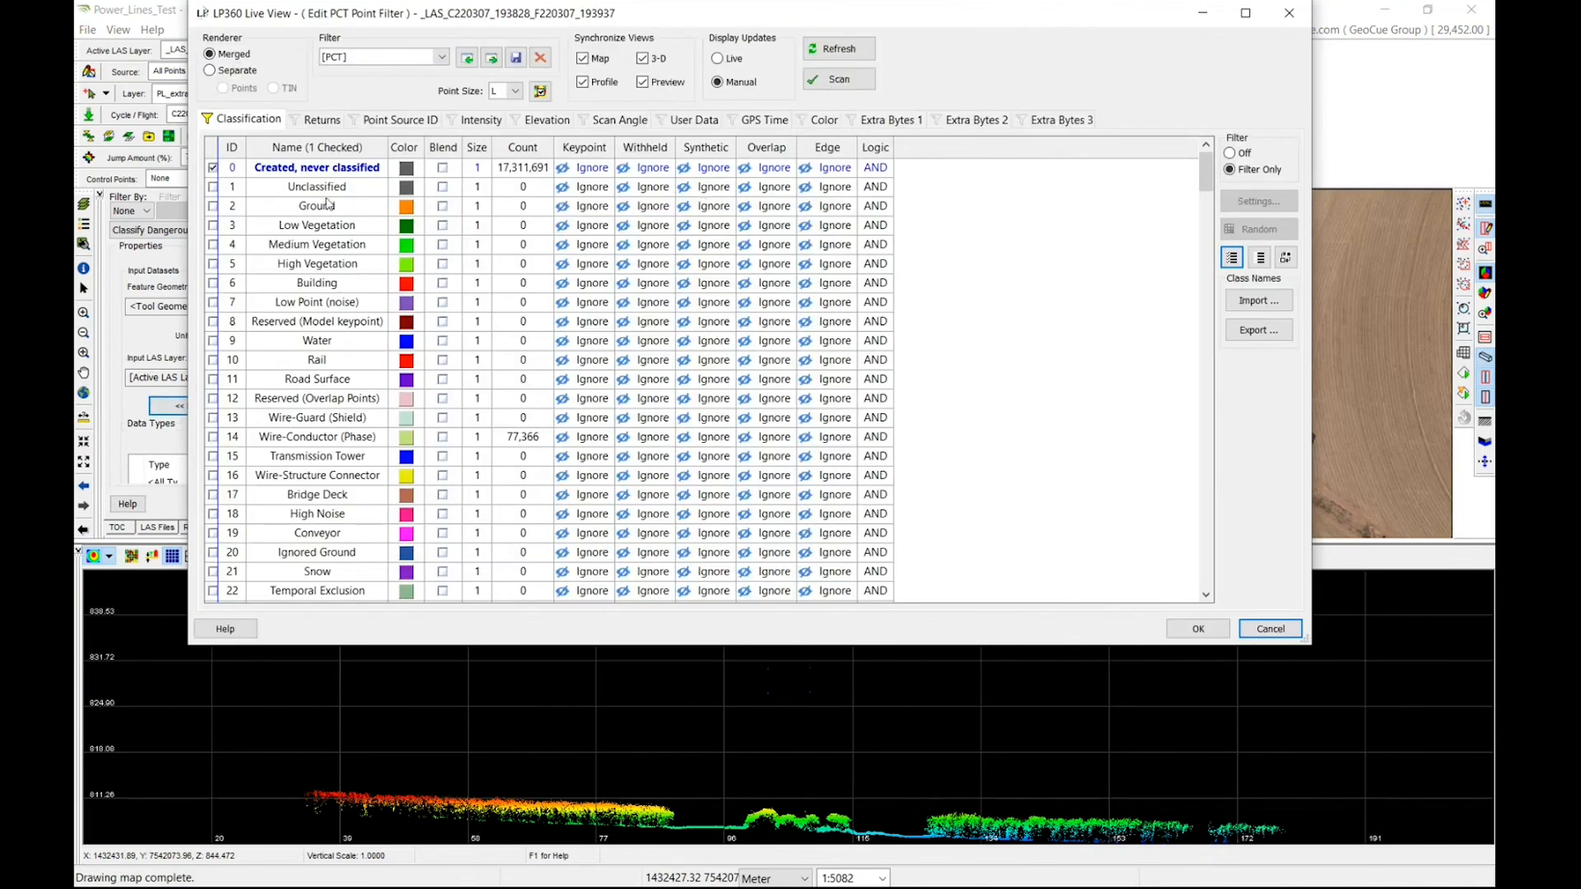
left_click(1175, 624)
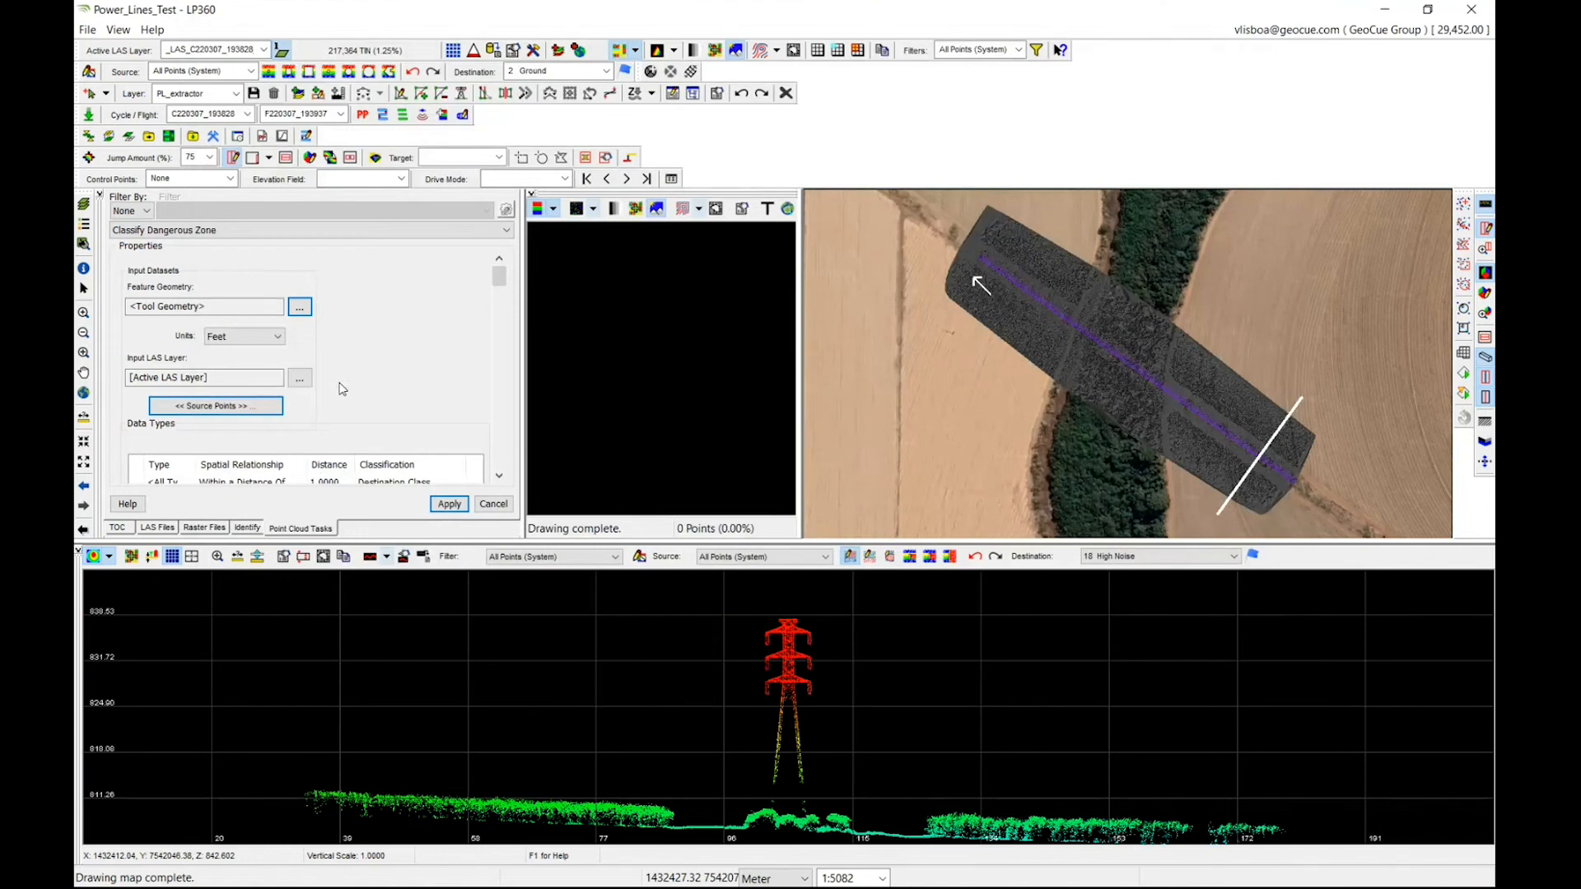
Step: Set the distance of the task's Within a Distance Of data type rule to 8.00
left_click(498, 476)
left_click(499, 476)
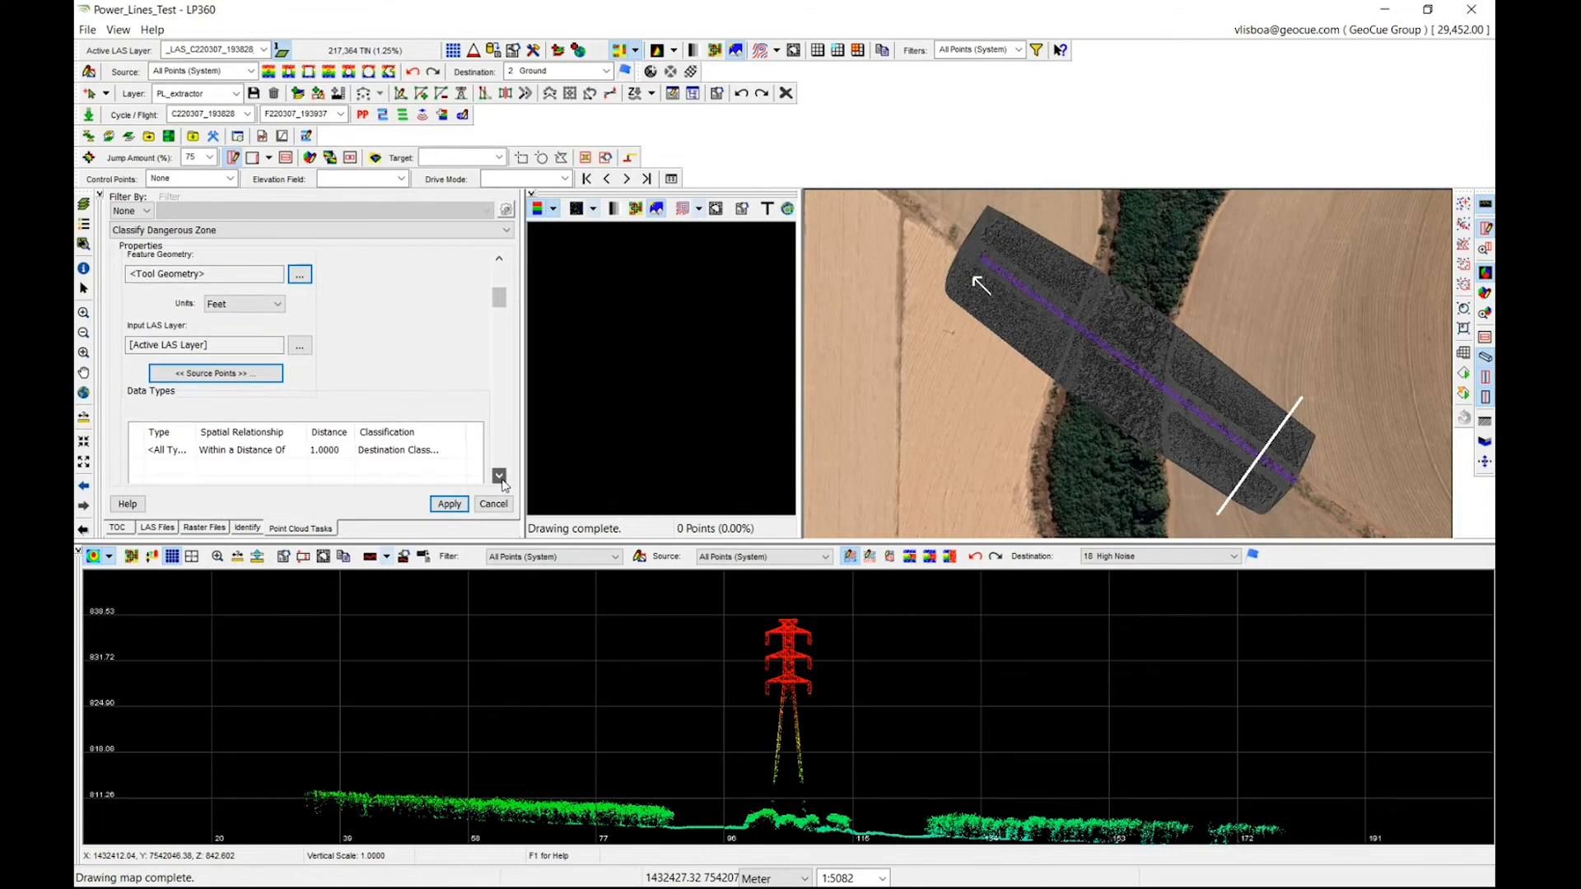
left_click(499, 476)
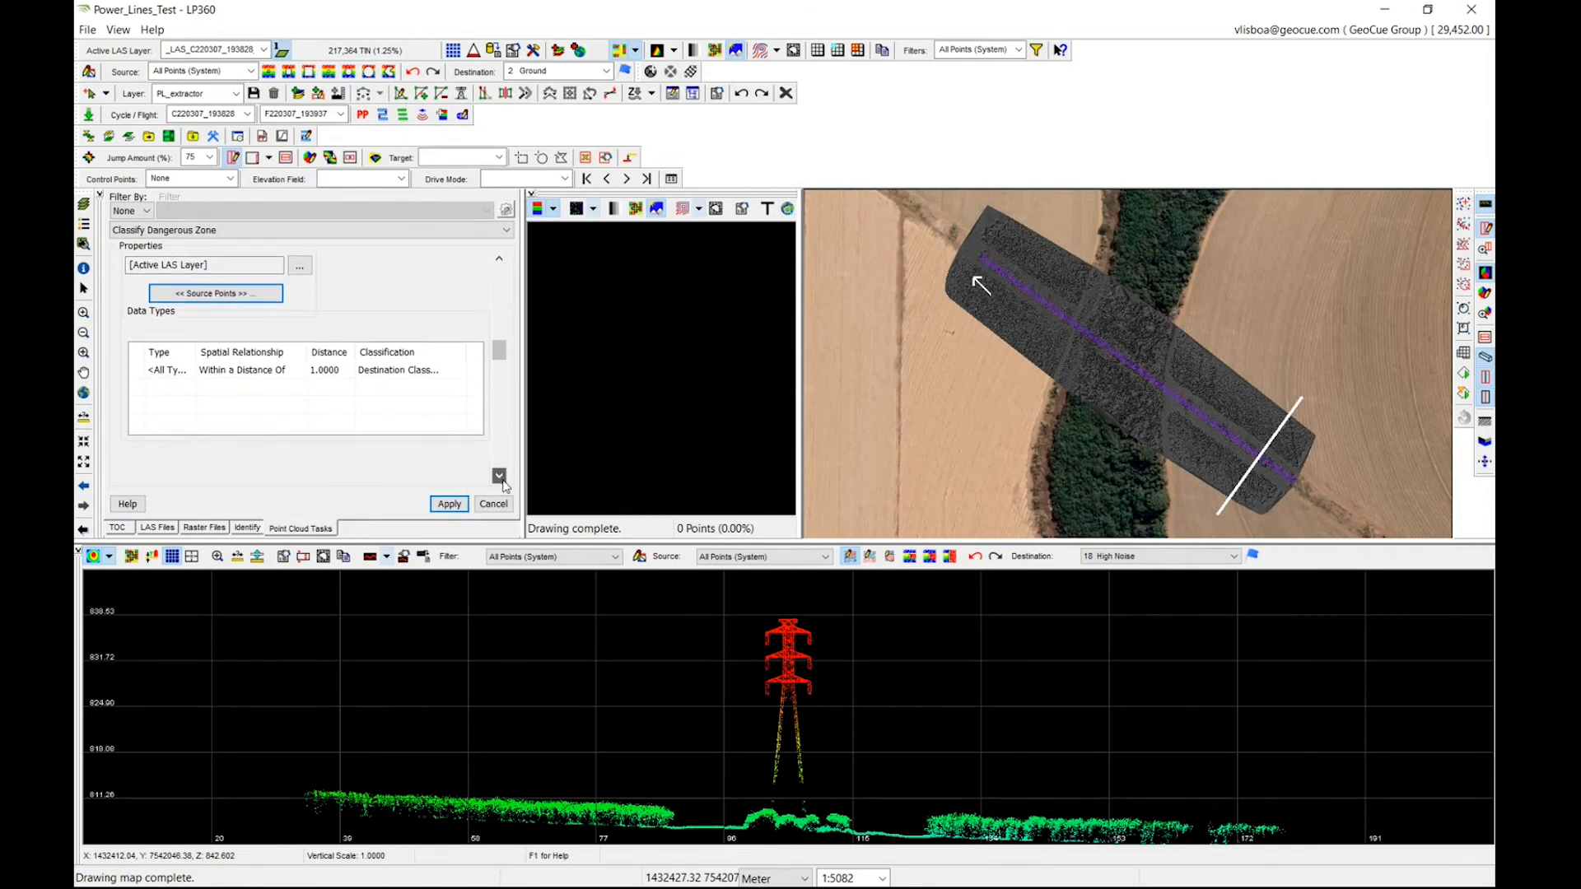
left_click(499, 476)
left_click(499, 476)
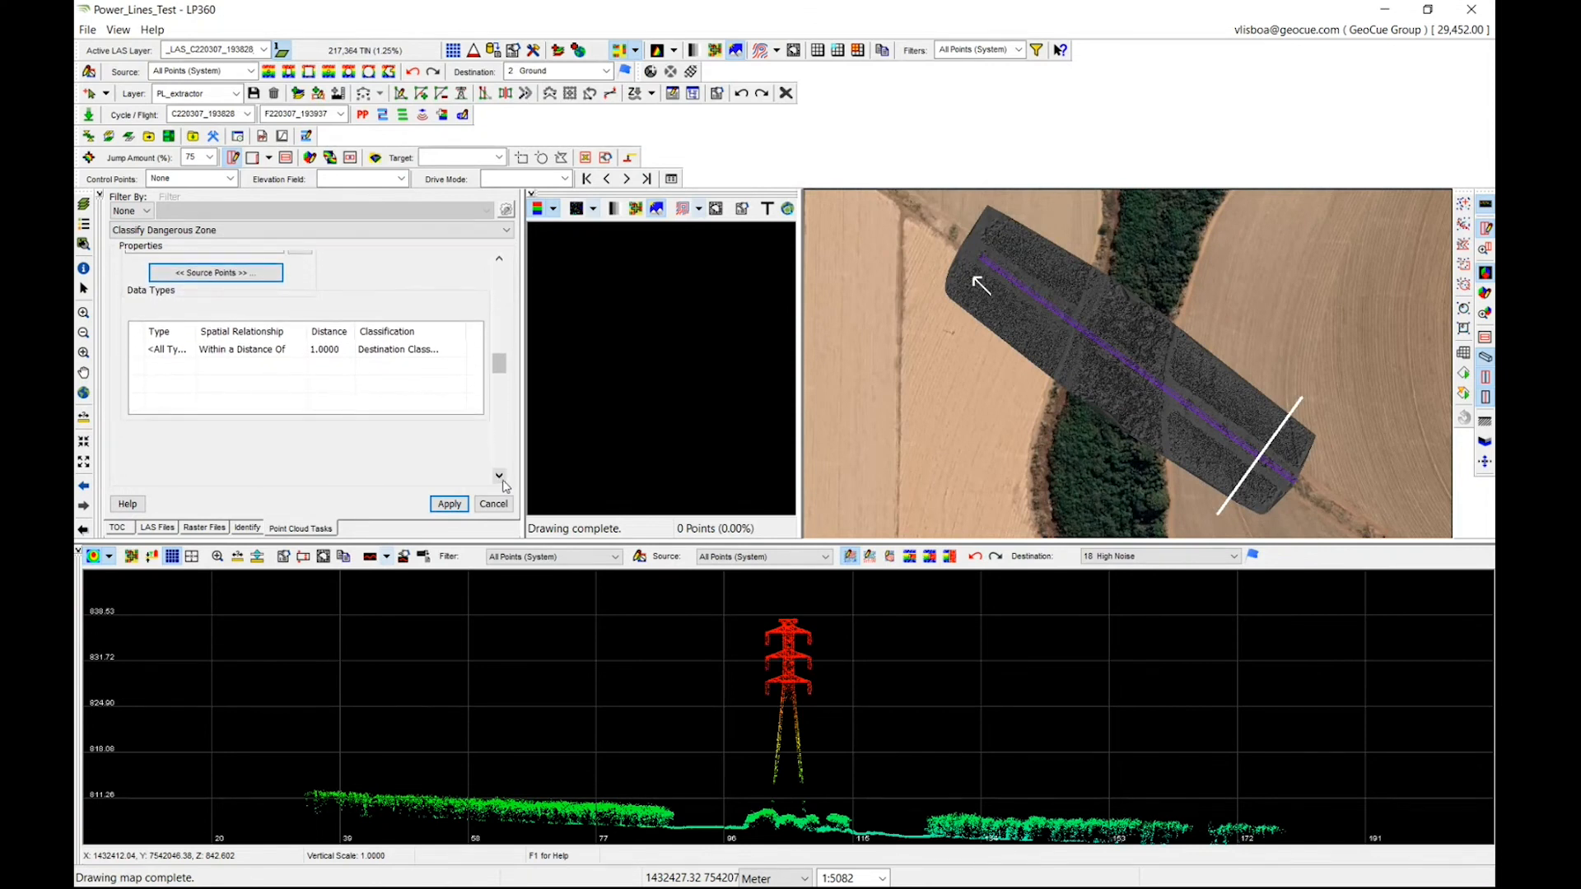
left_click(499, 476)
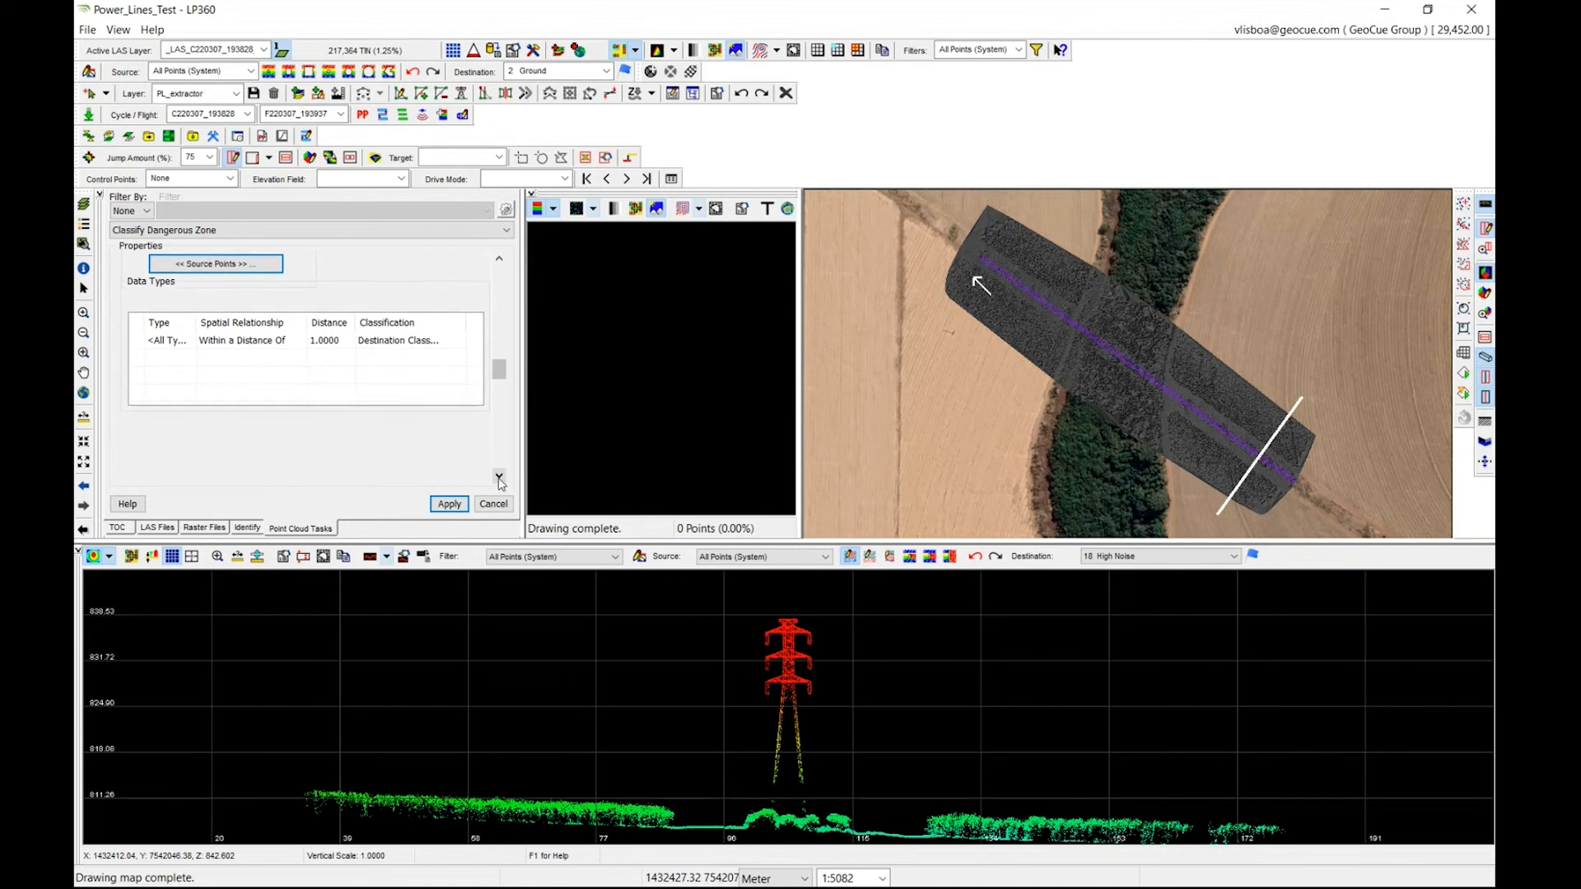
left_click(498, 475)
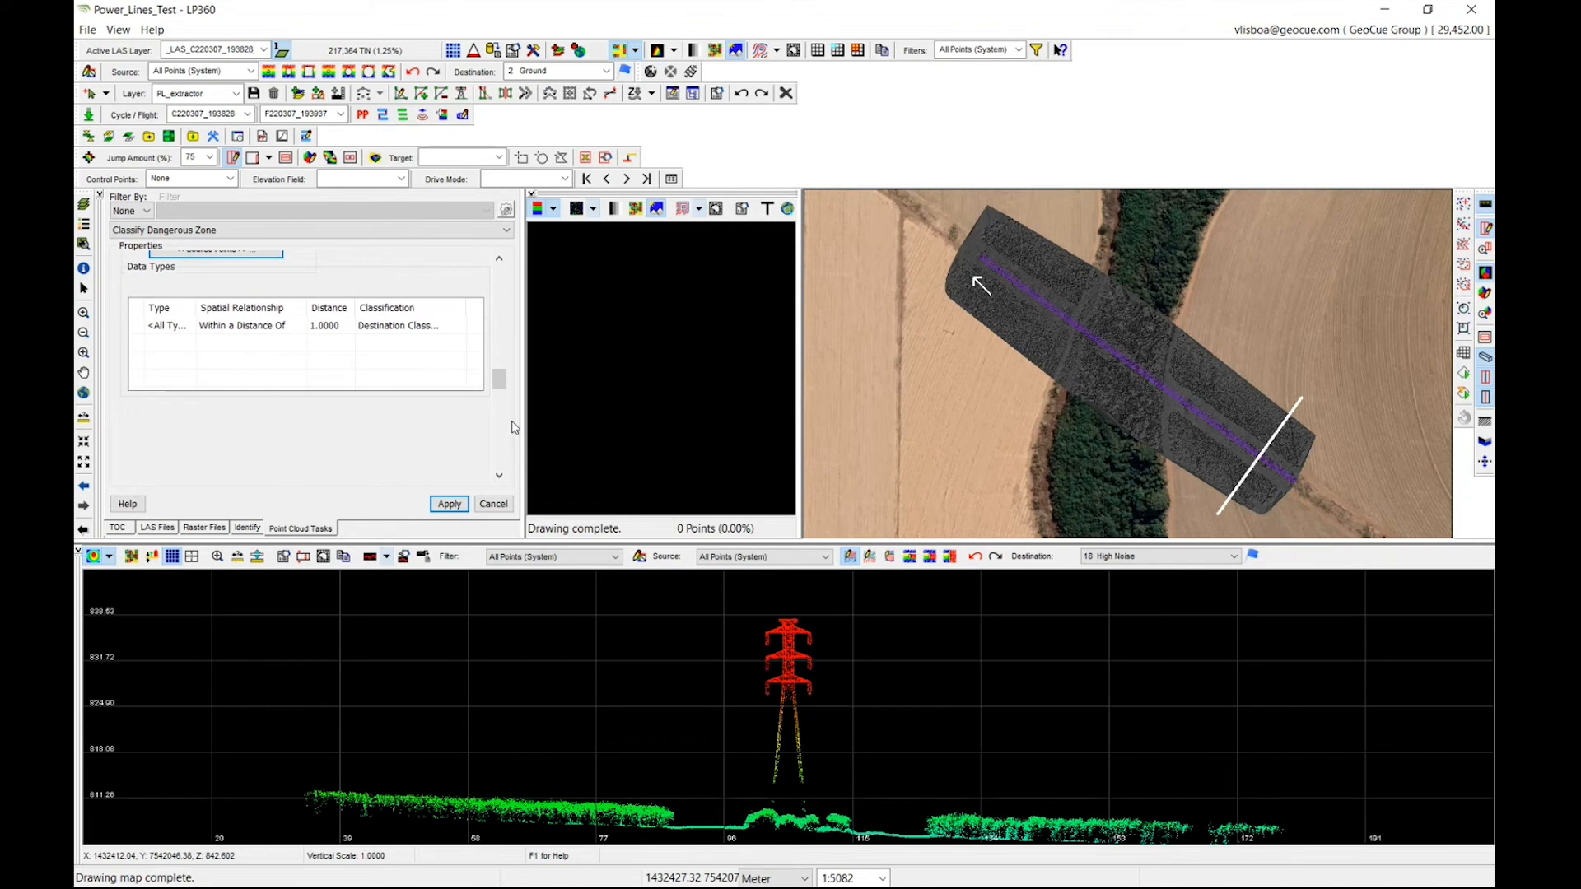
left_click(499, 262)
left_click(499, 262)
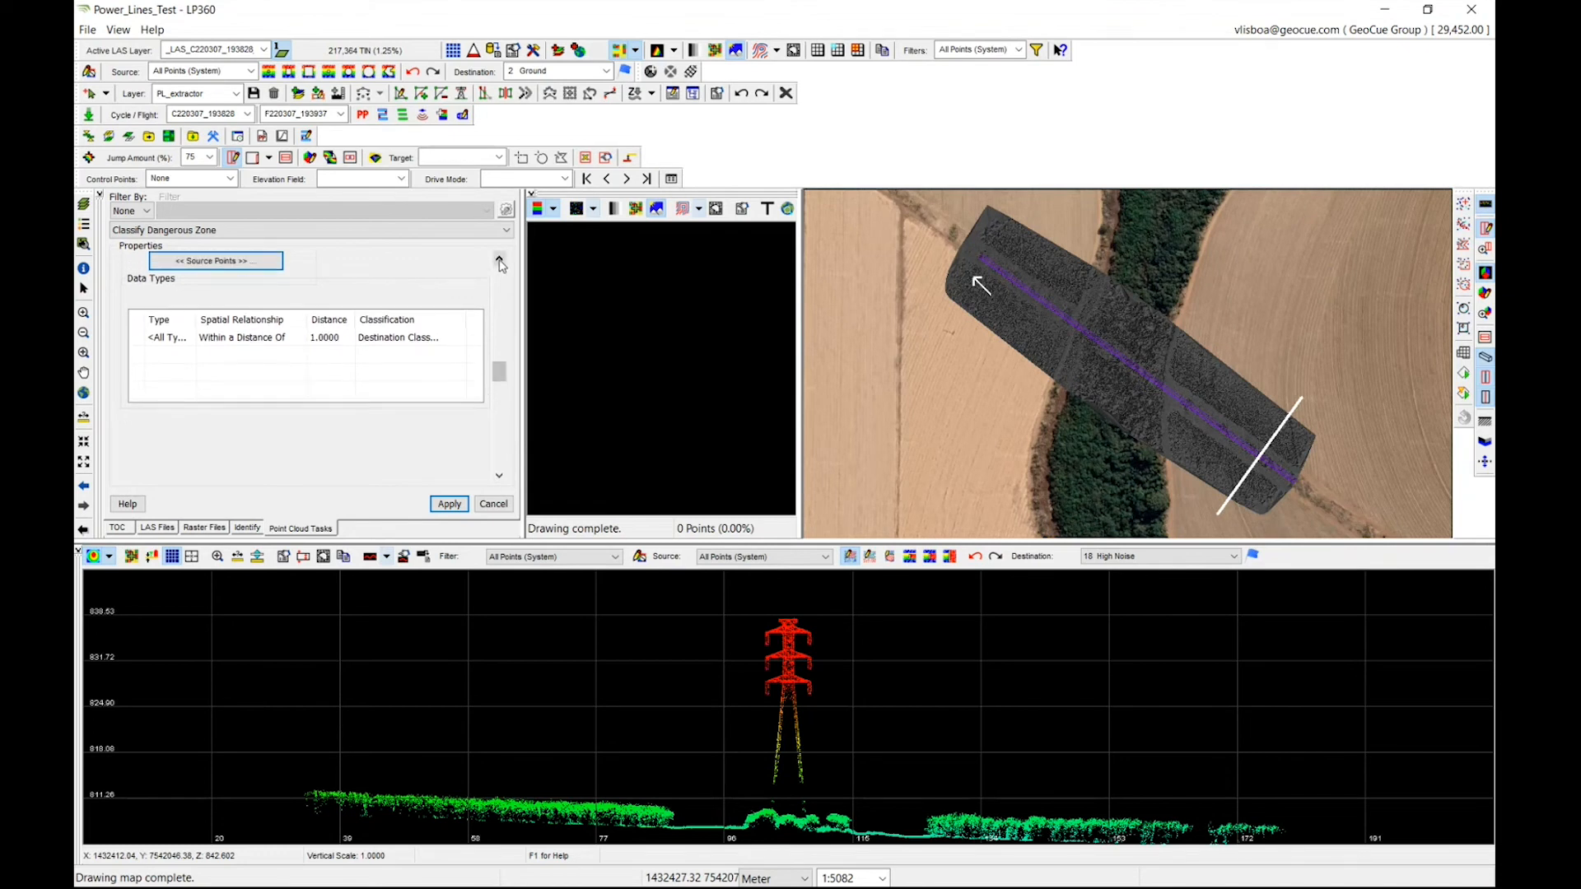
left_click(244, 343)
left_click(364, 350)
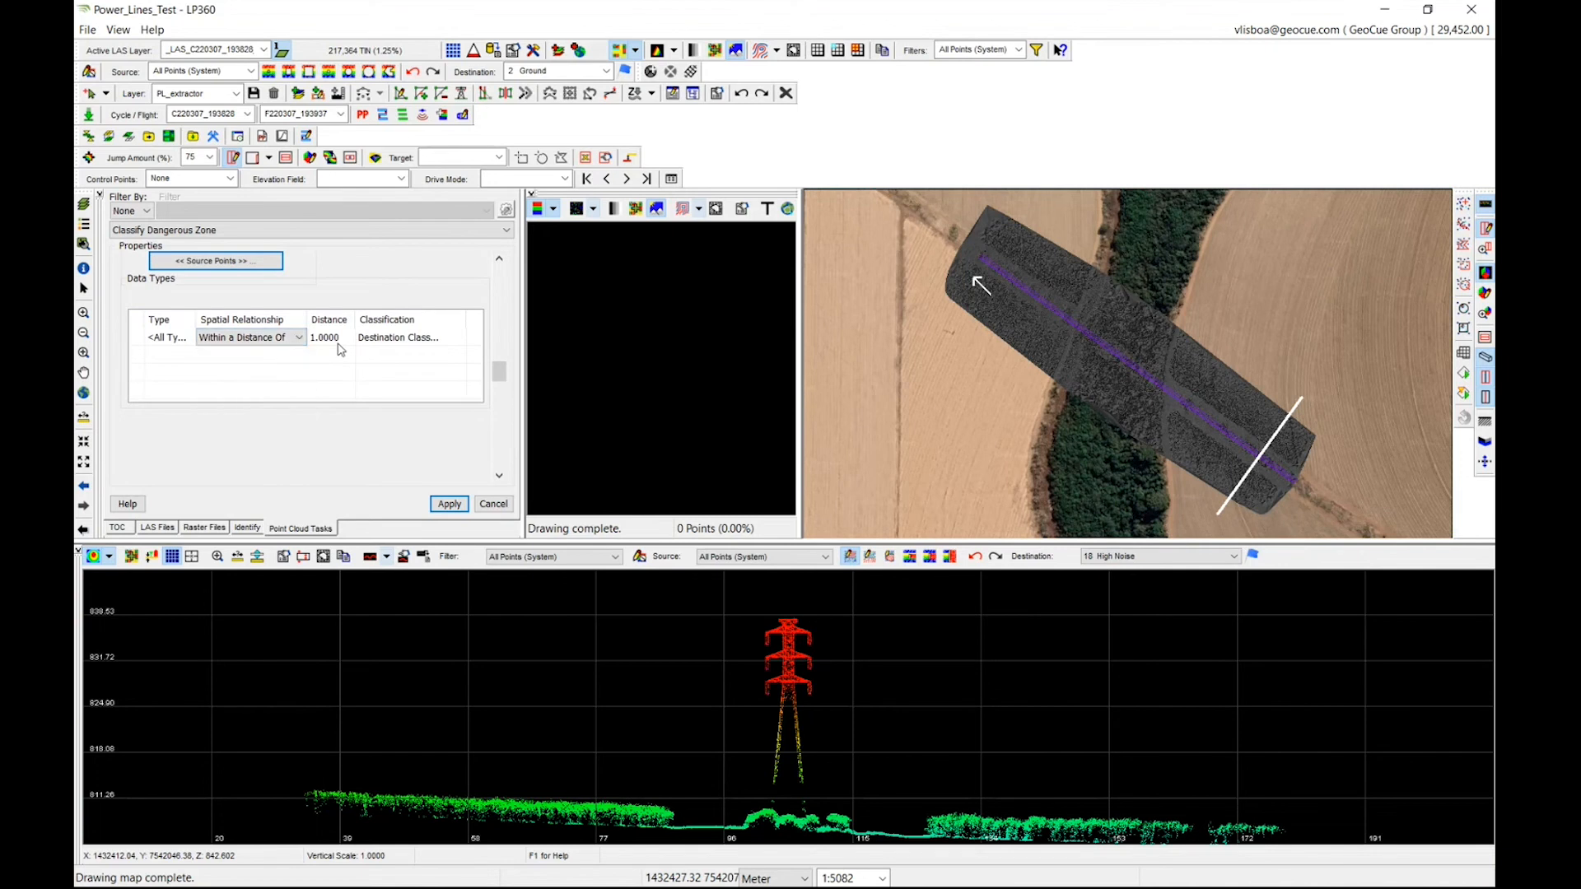
left_click(341, 346)
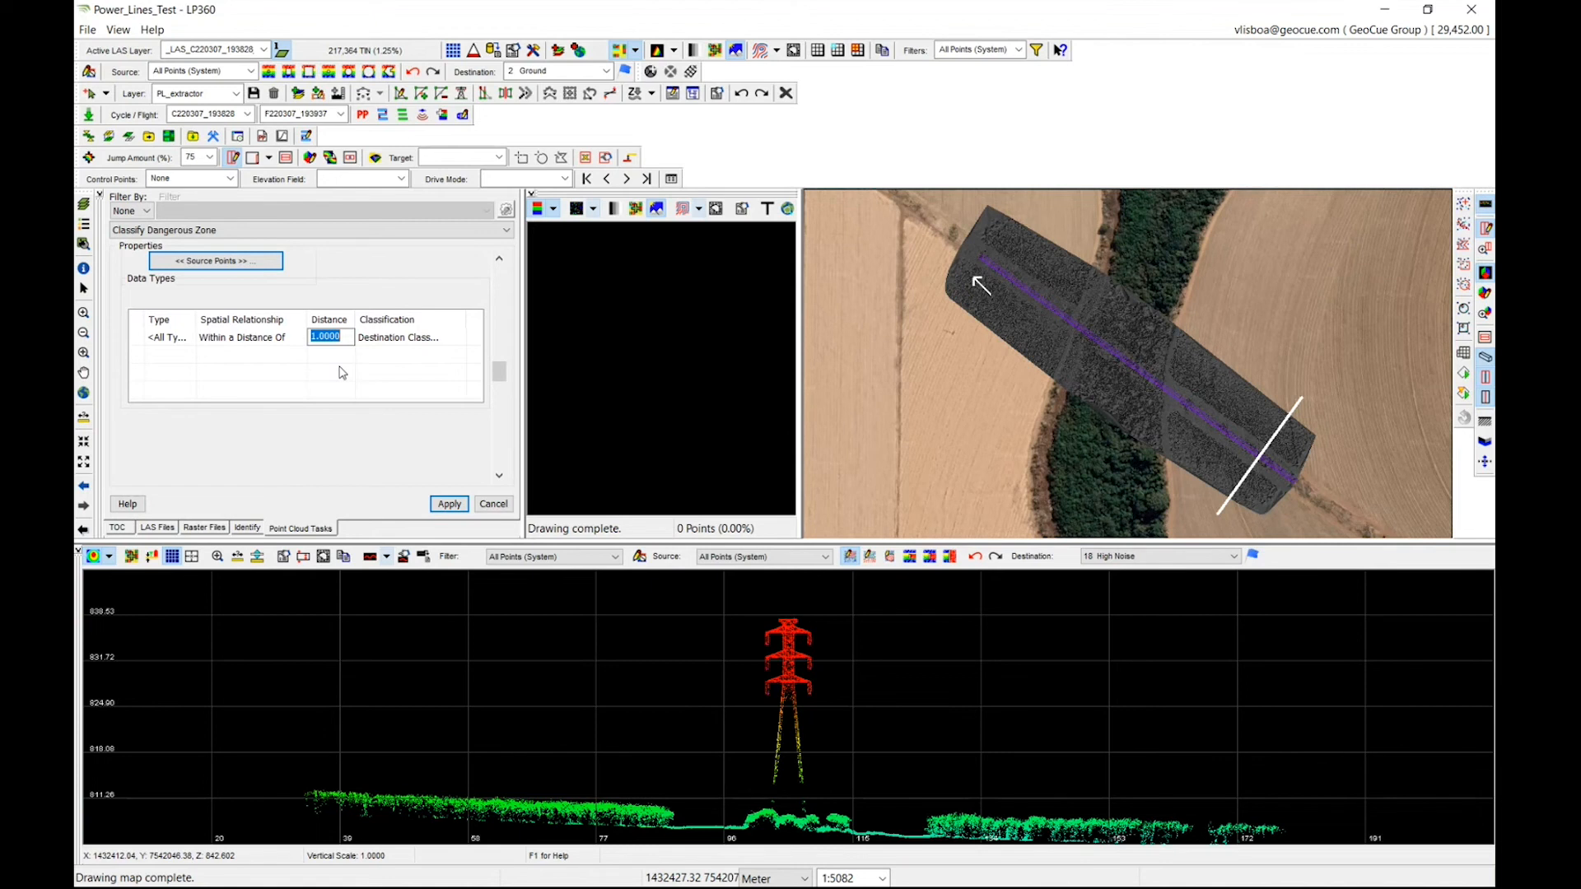
type("8.00")
left_click(412, 392)
Step: Set the rule's destination class to 20 Ignored Ground with all flags ignored, and apply the task settings
left_click(419, 339)
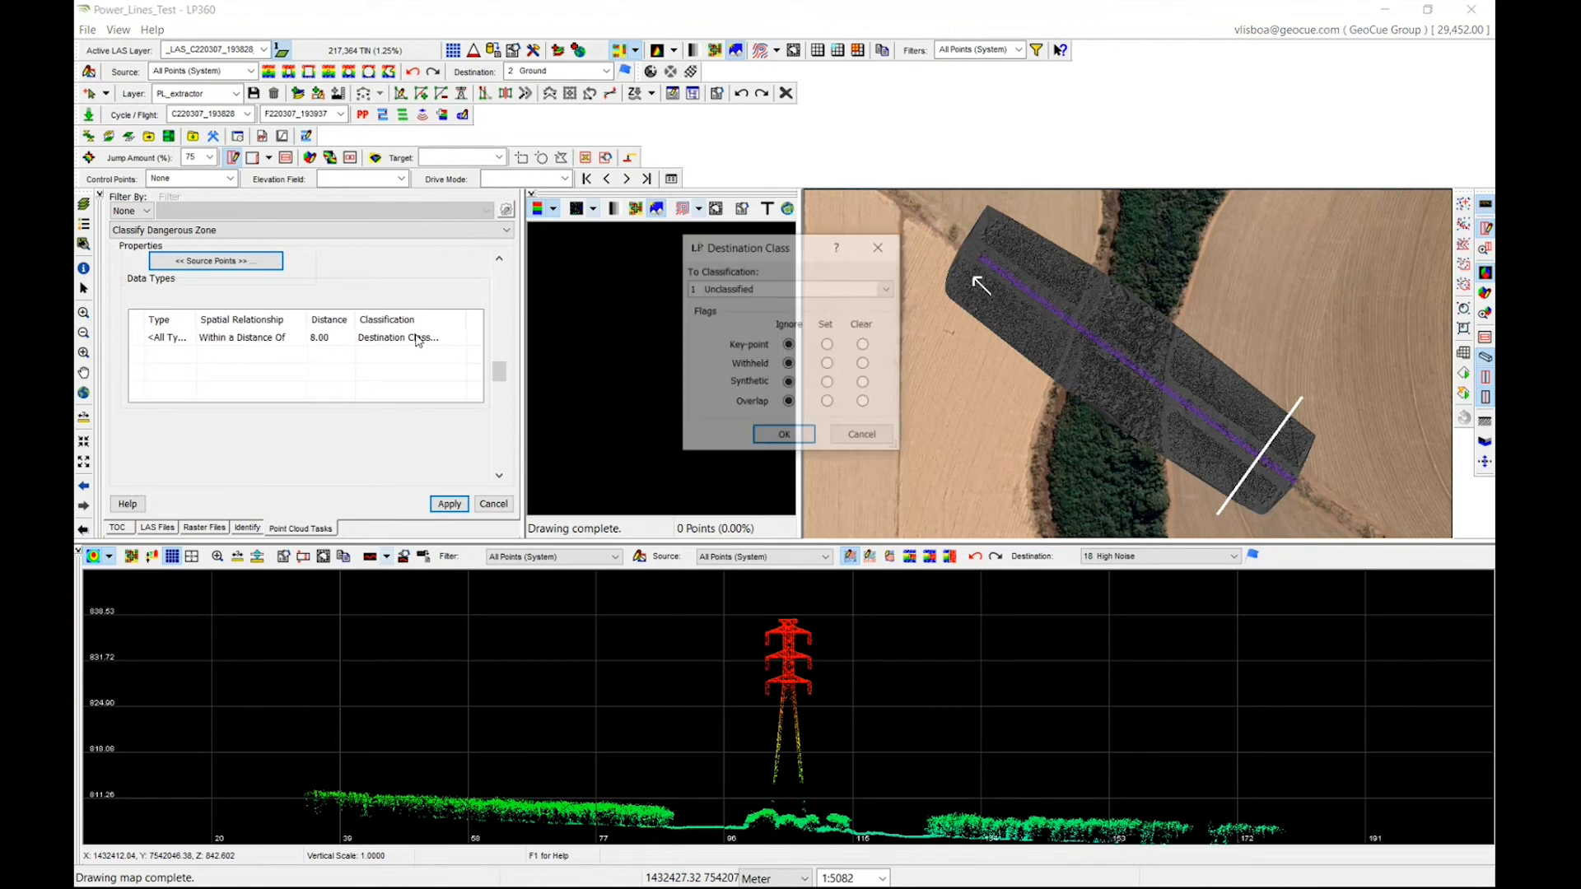
left_click(825, 292)
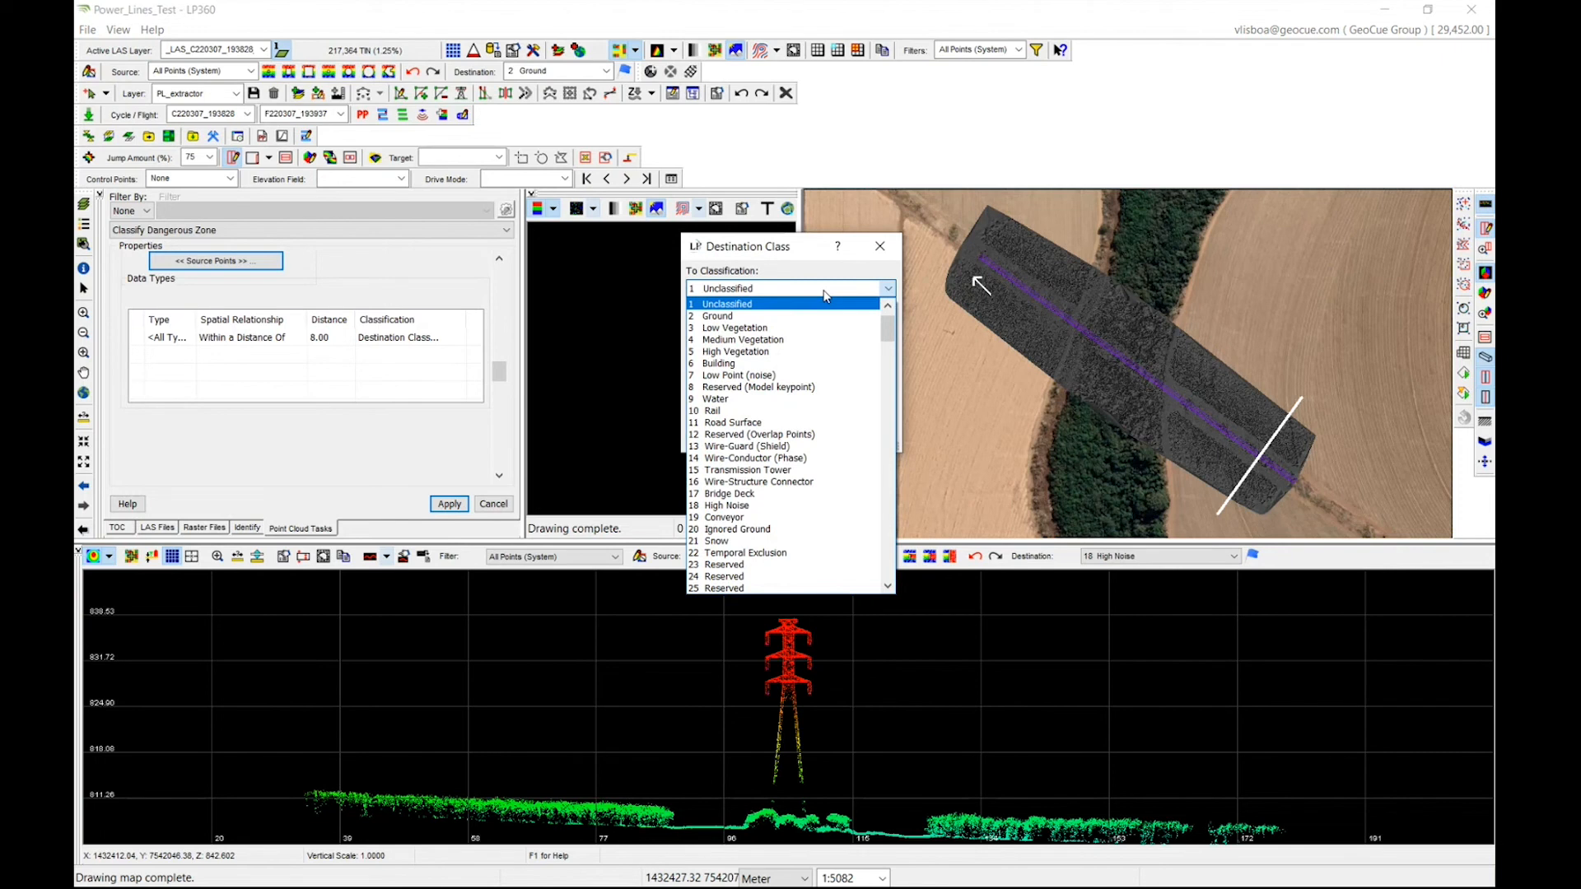
left_click(788, 530)
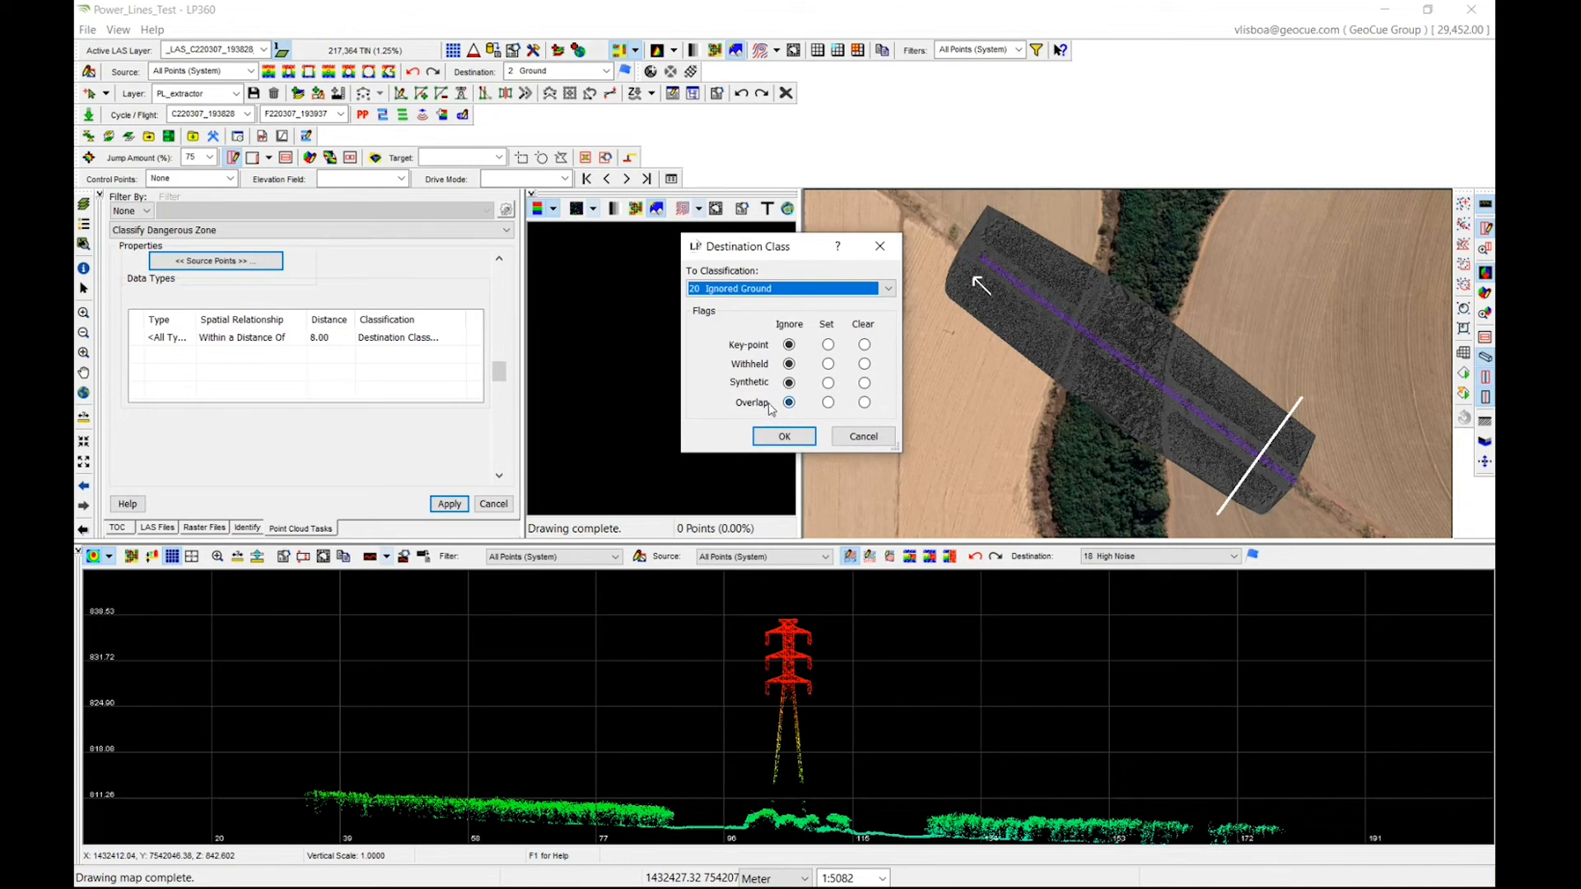
left_click(769, 296)
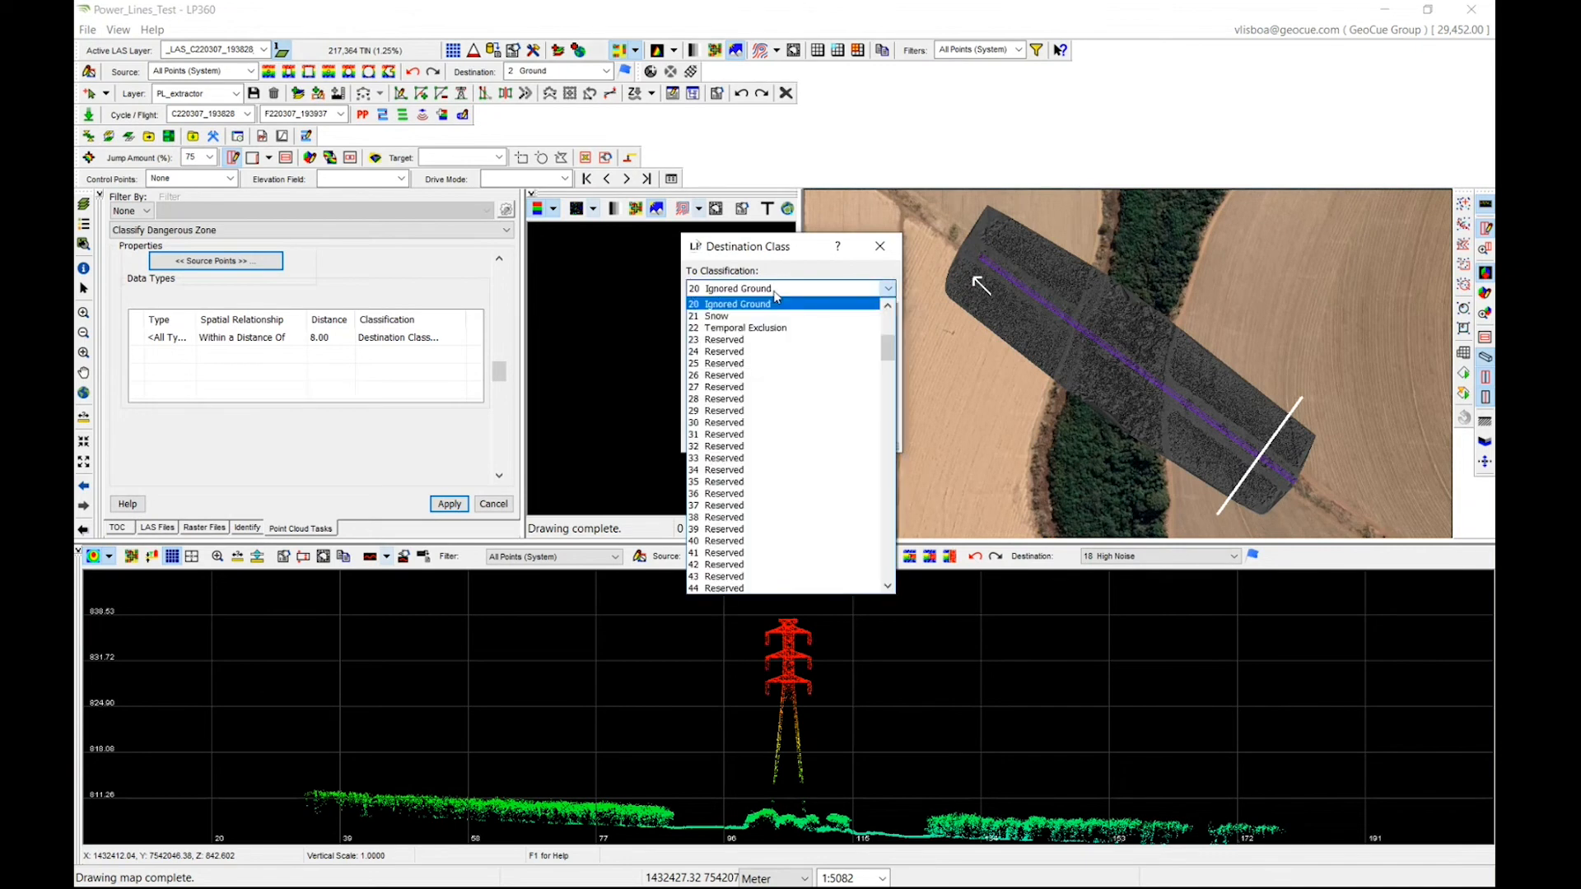
left_click(775, 298)
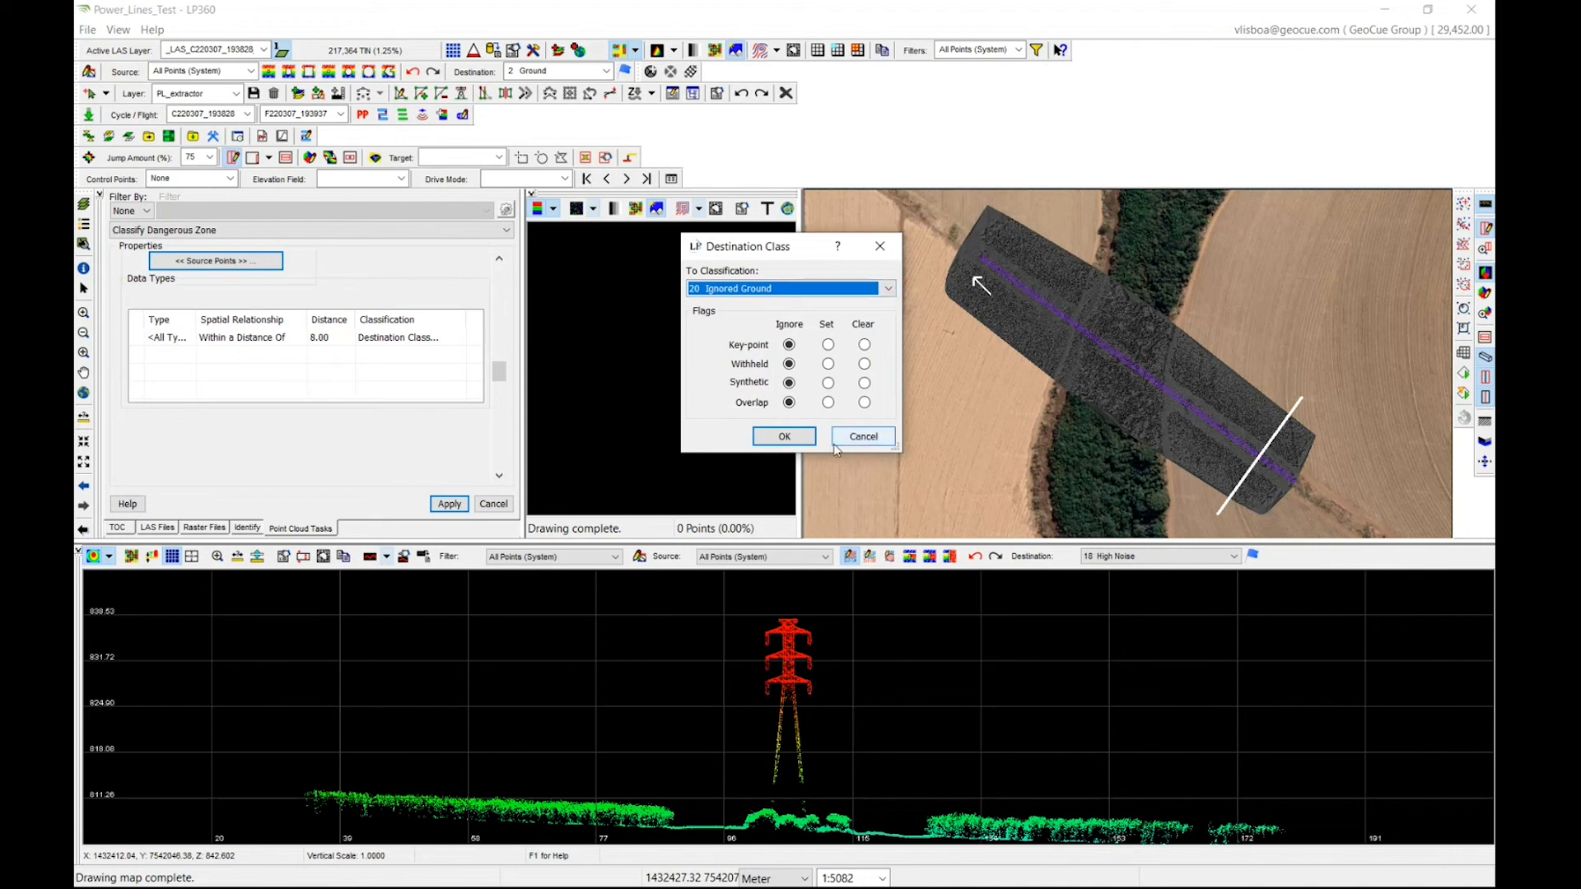
left_click(782, 437)
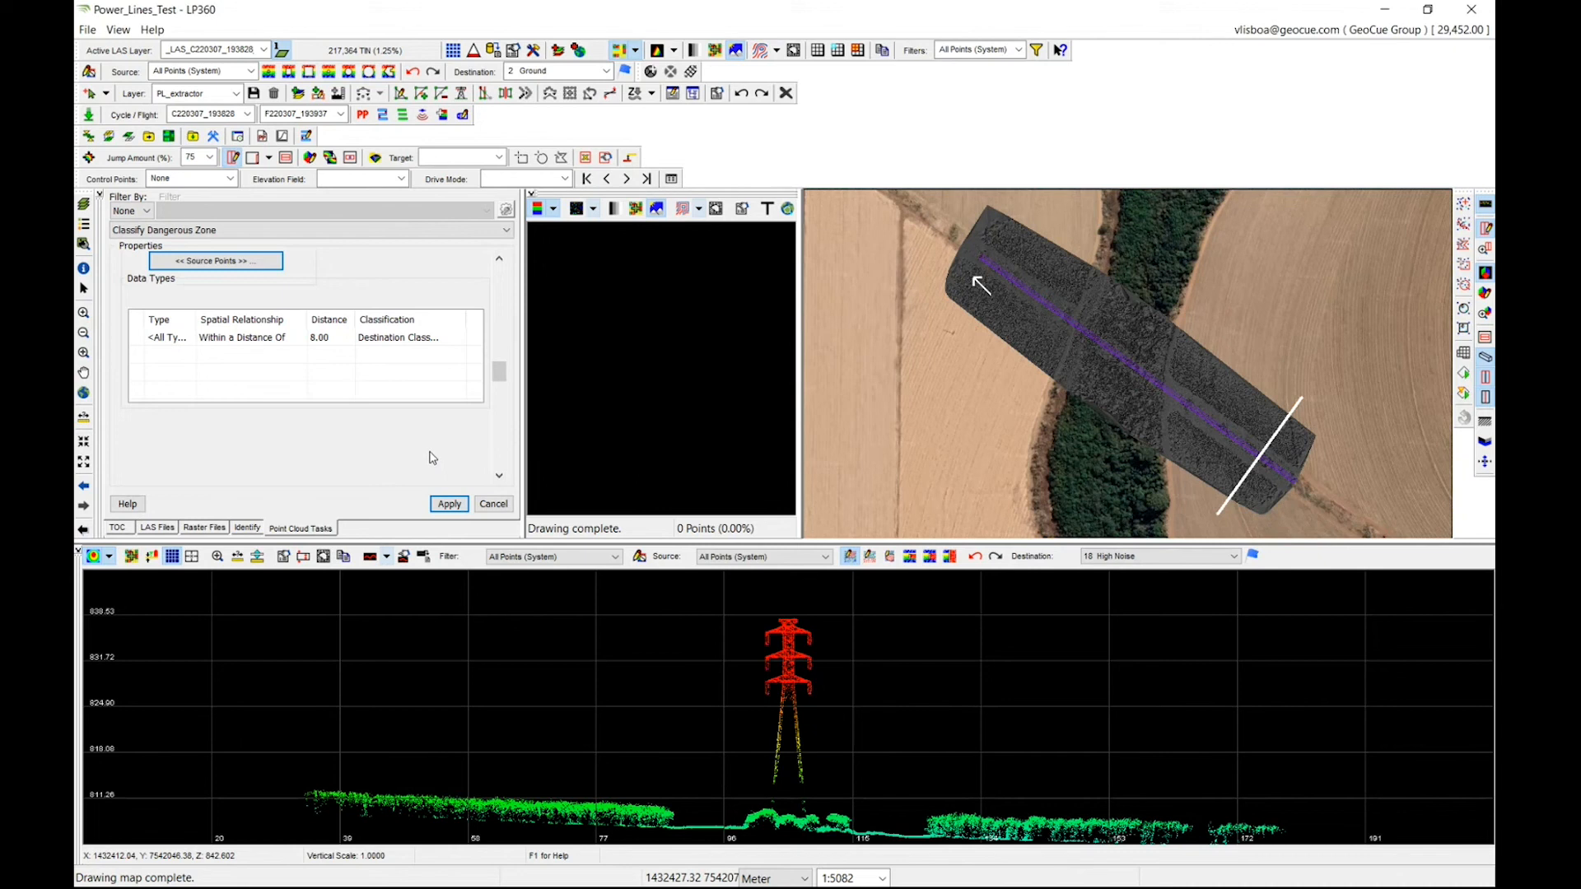
left_click(447, 508)
Step: Run the Classify Dangerous Zone task by feature layer on PL_extractor, using all of its features
left_click(1464, 374)
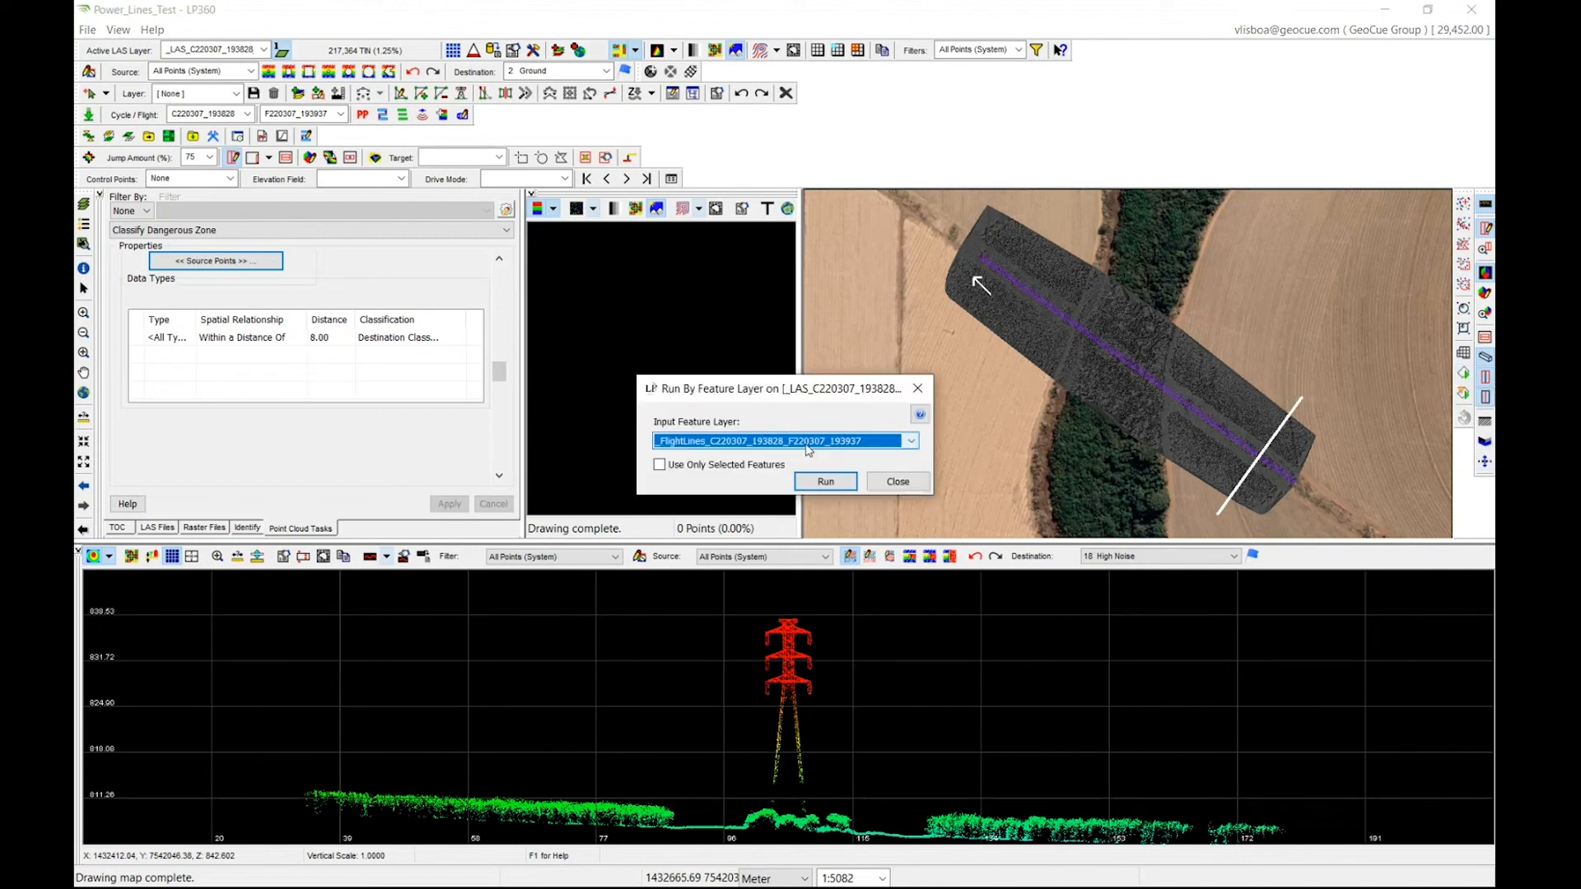
left_click(909, 442)
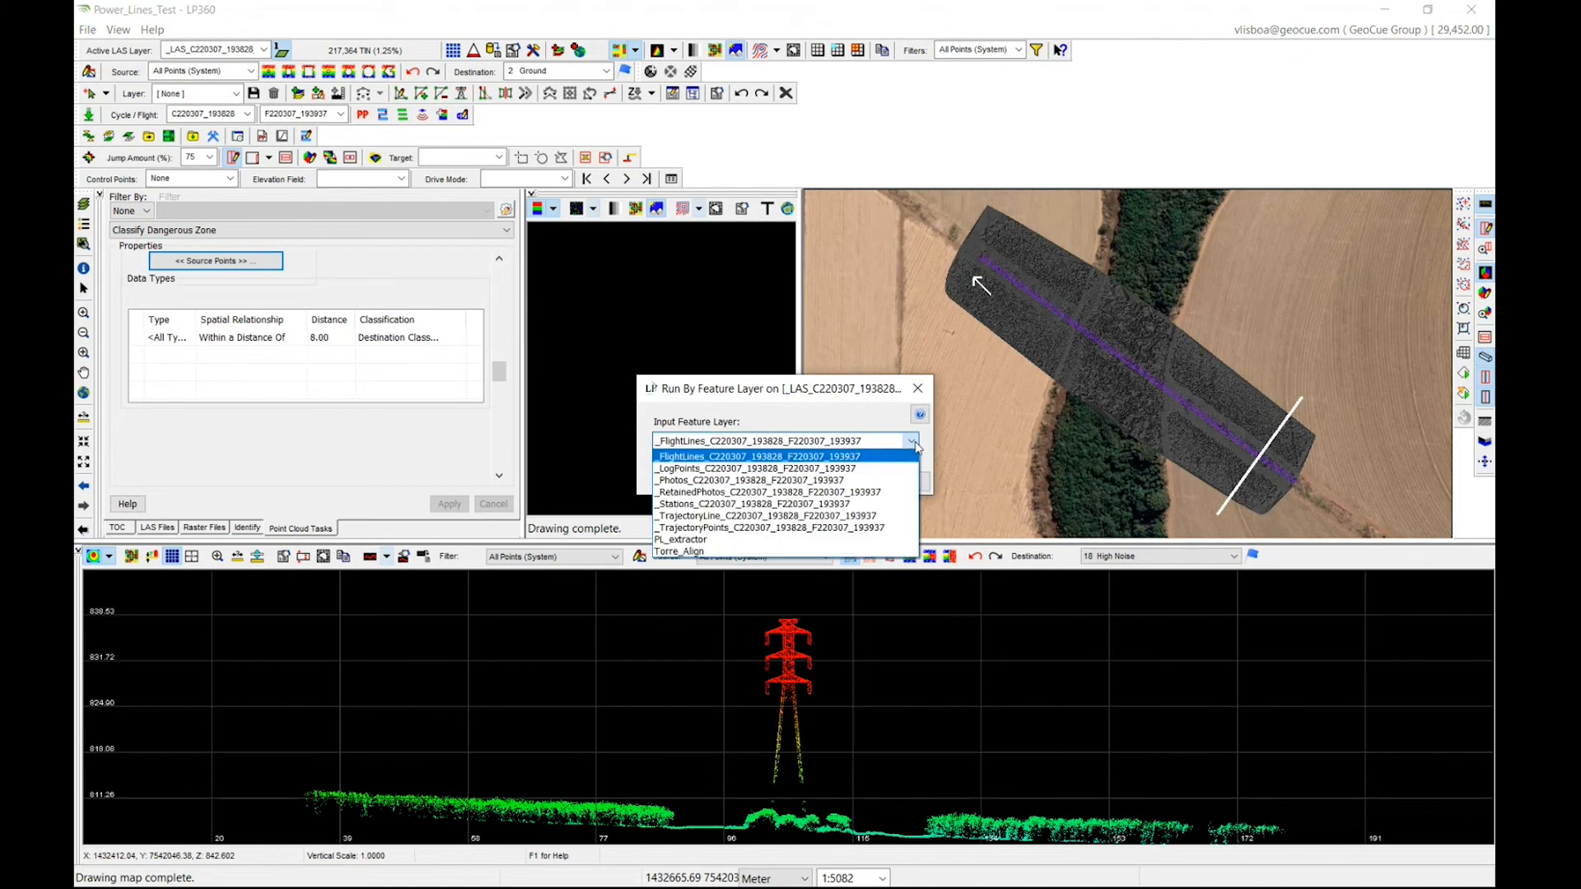
left_click(805, 540)
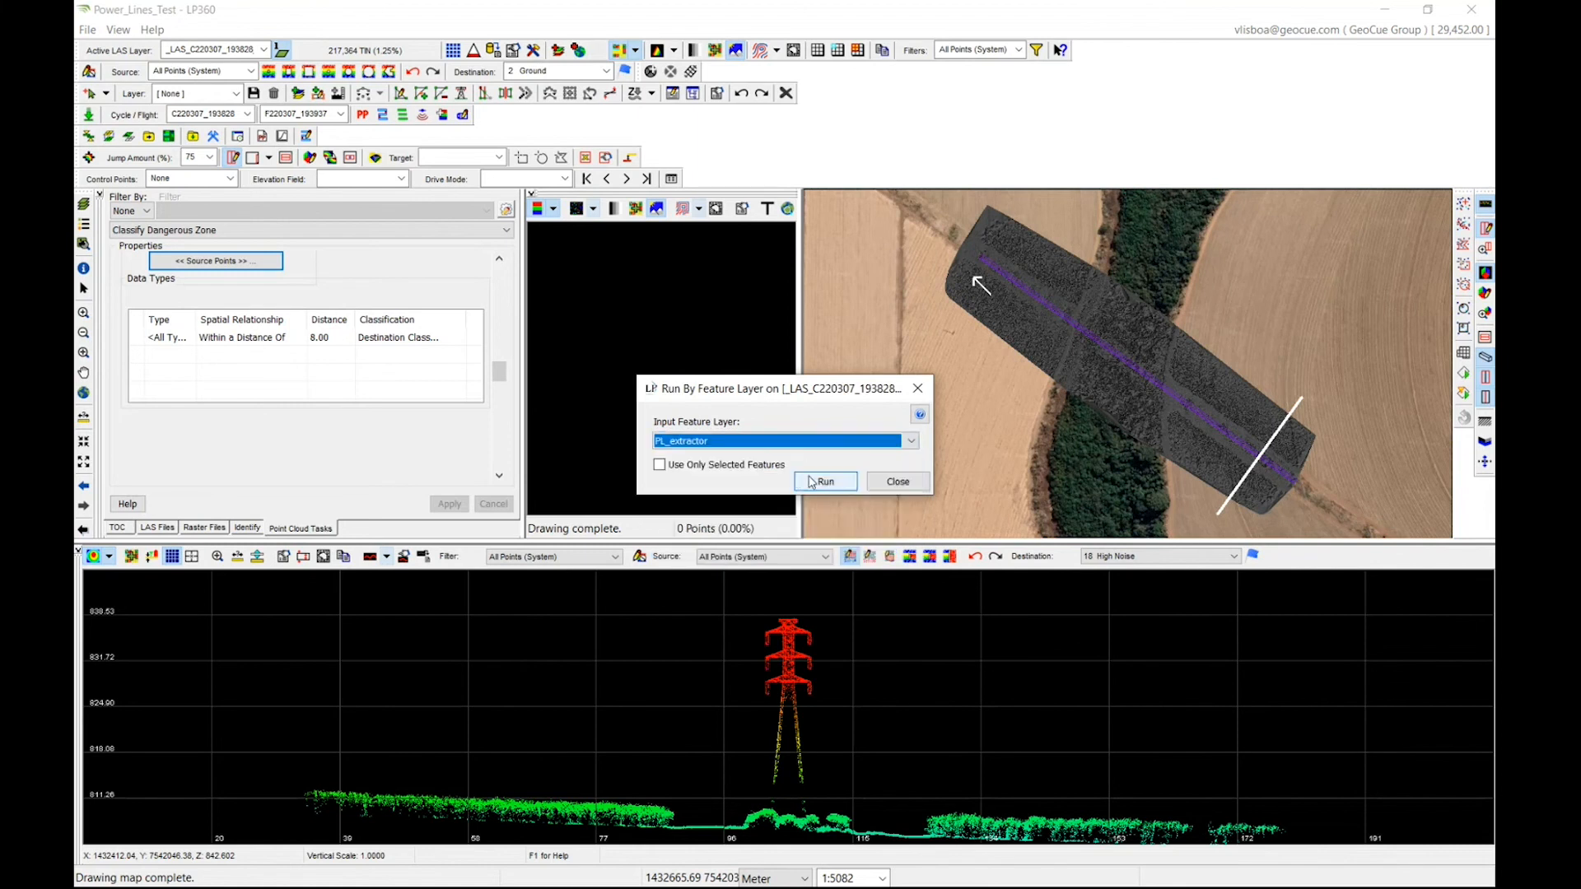
left_click(833, 481)
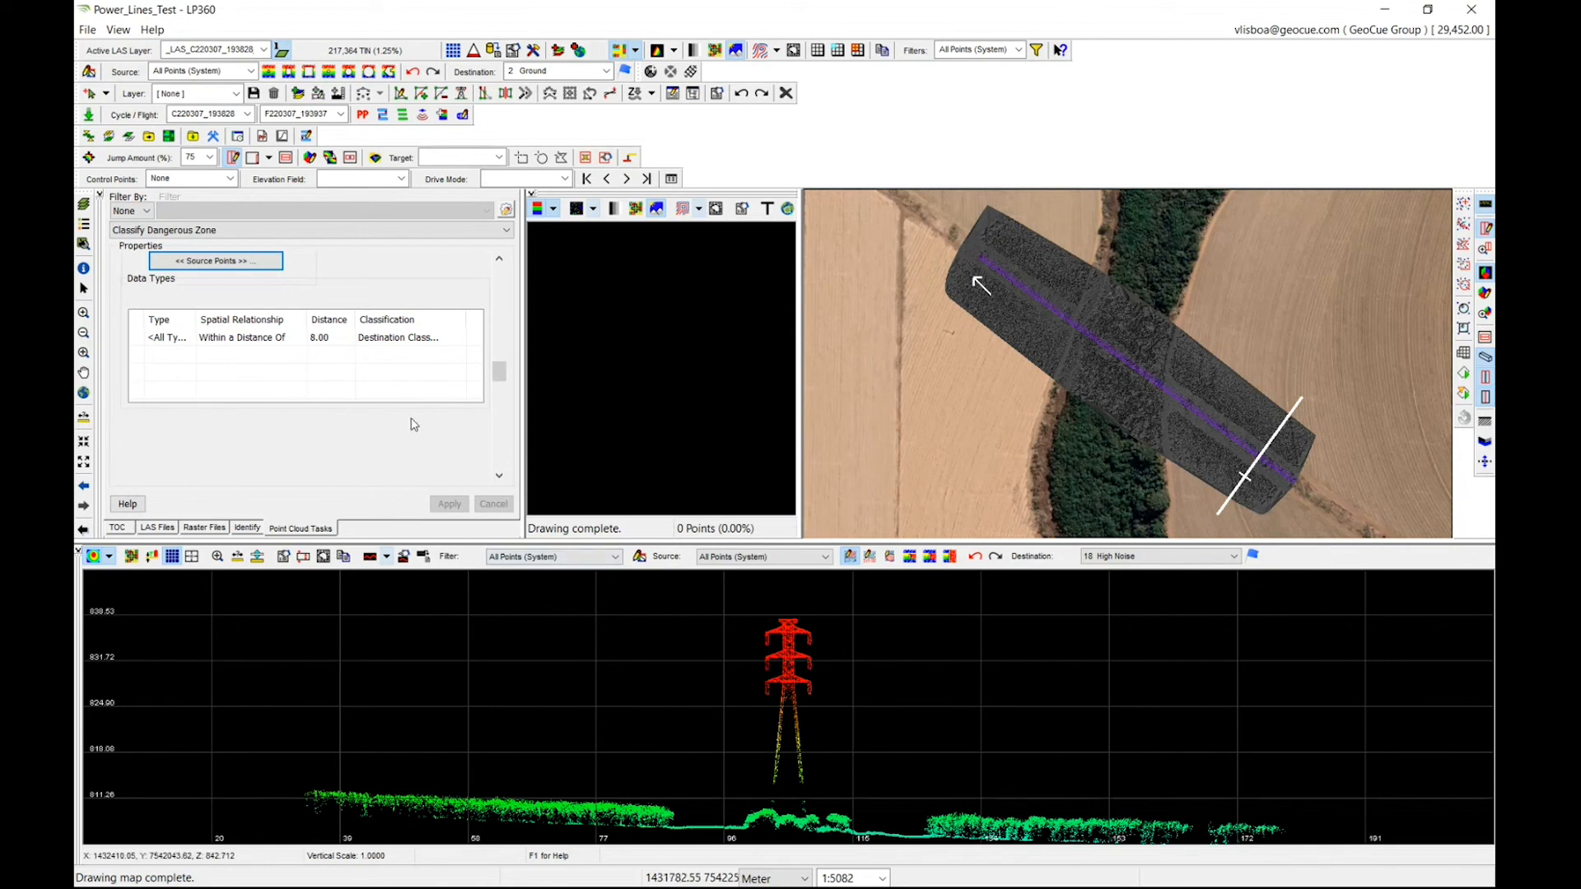
Step: Rescan the LAS layer's classification counts in Live View and examine the classes up to 20 Ignored Ground
left_click(117, 528)
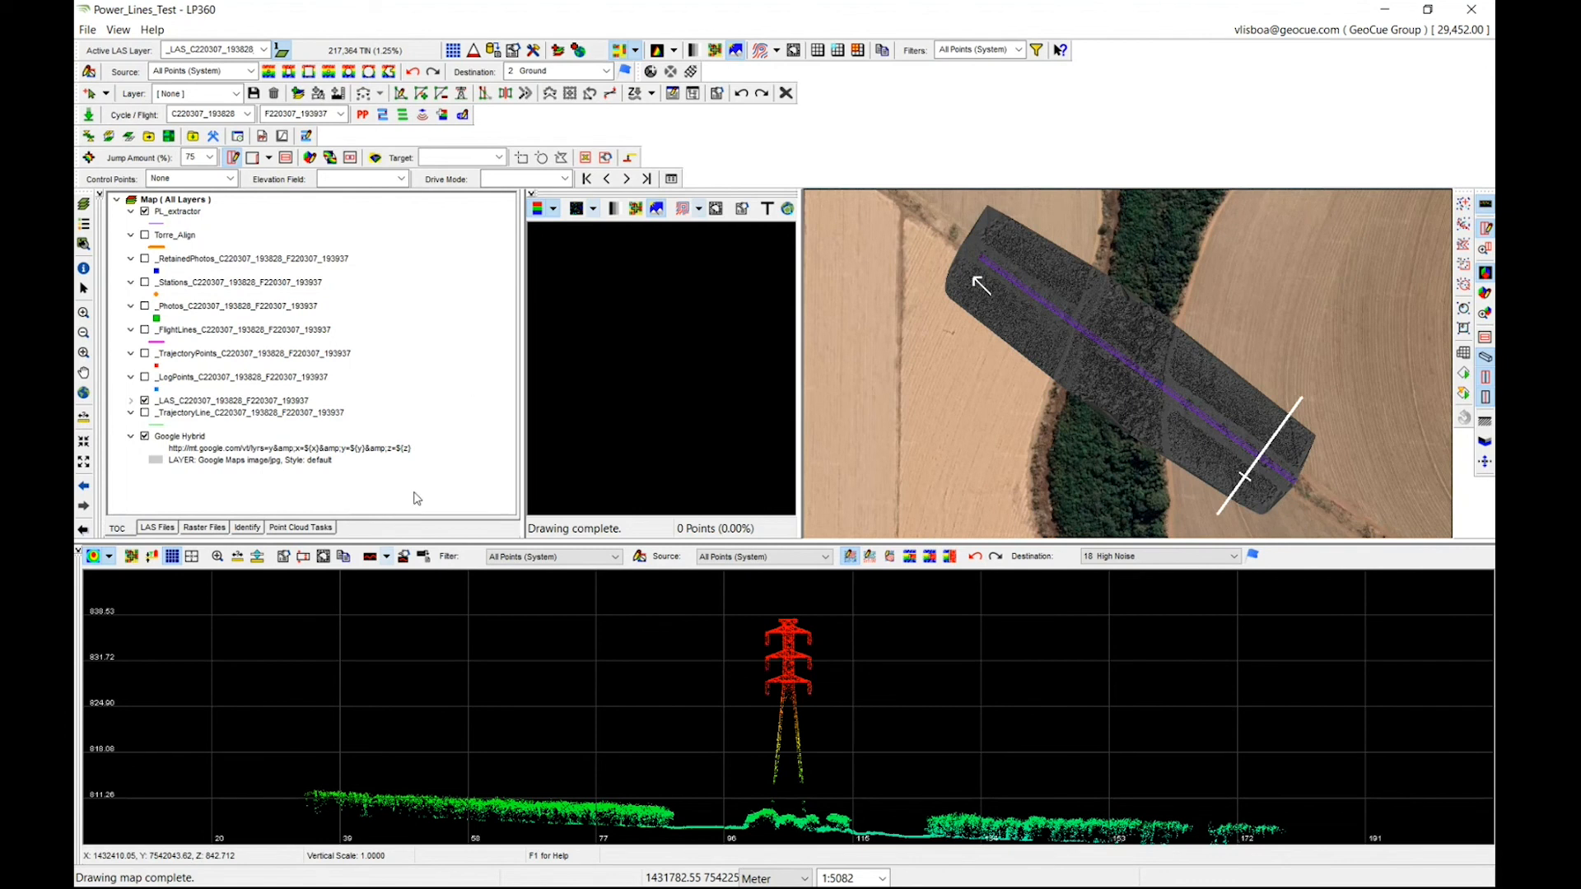
left_click(1037, 51)
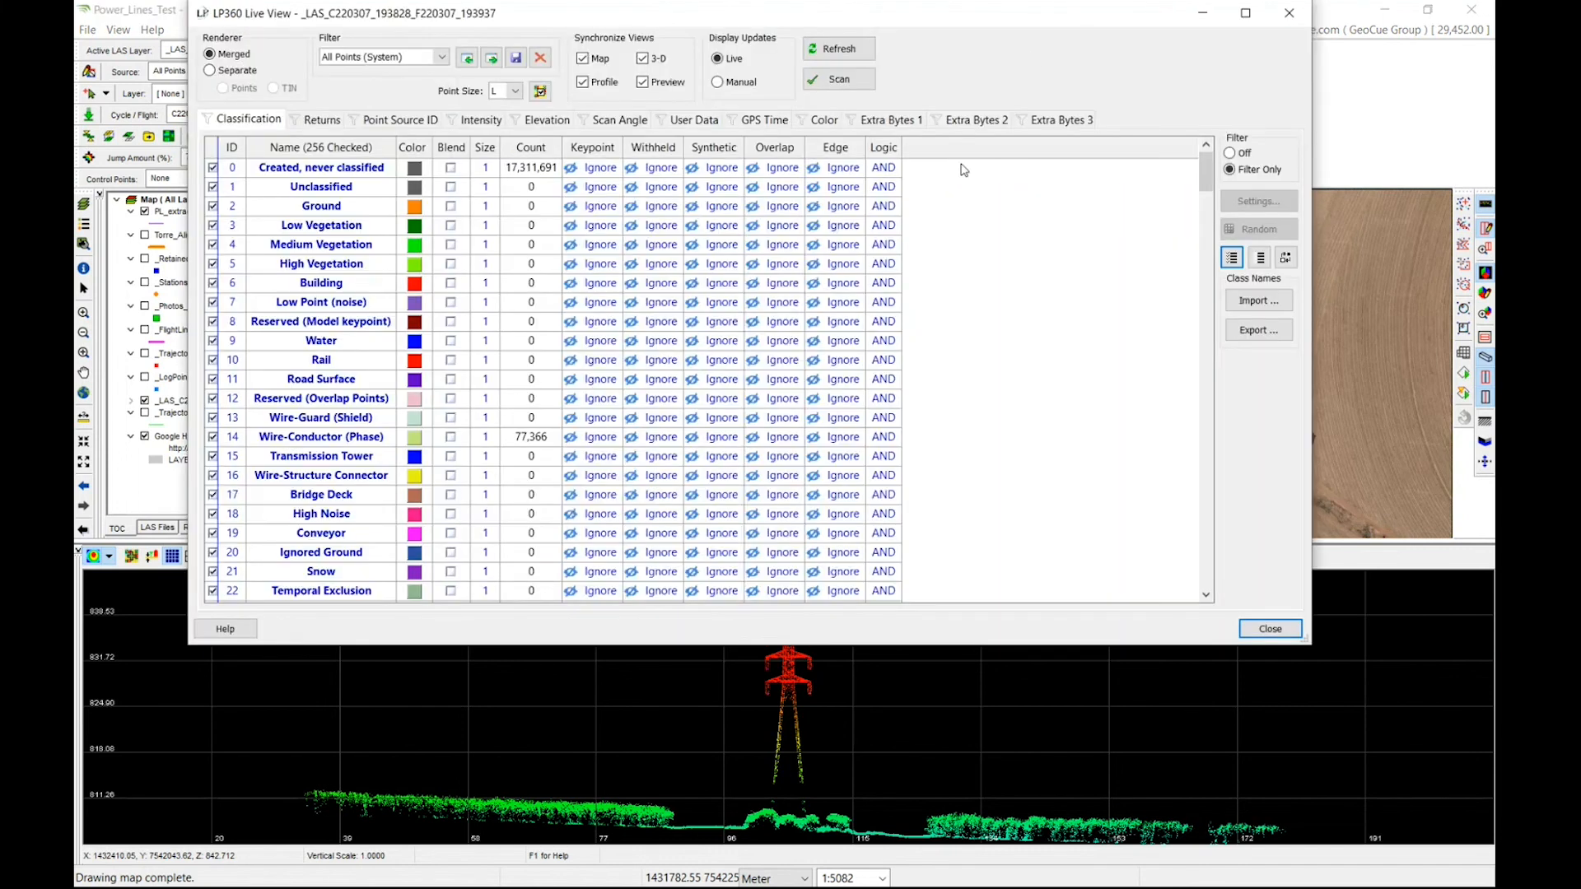
left_click(839, 79)
scroll(1070, 509, "down", 1)
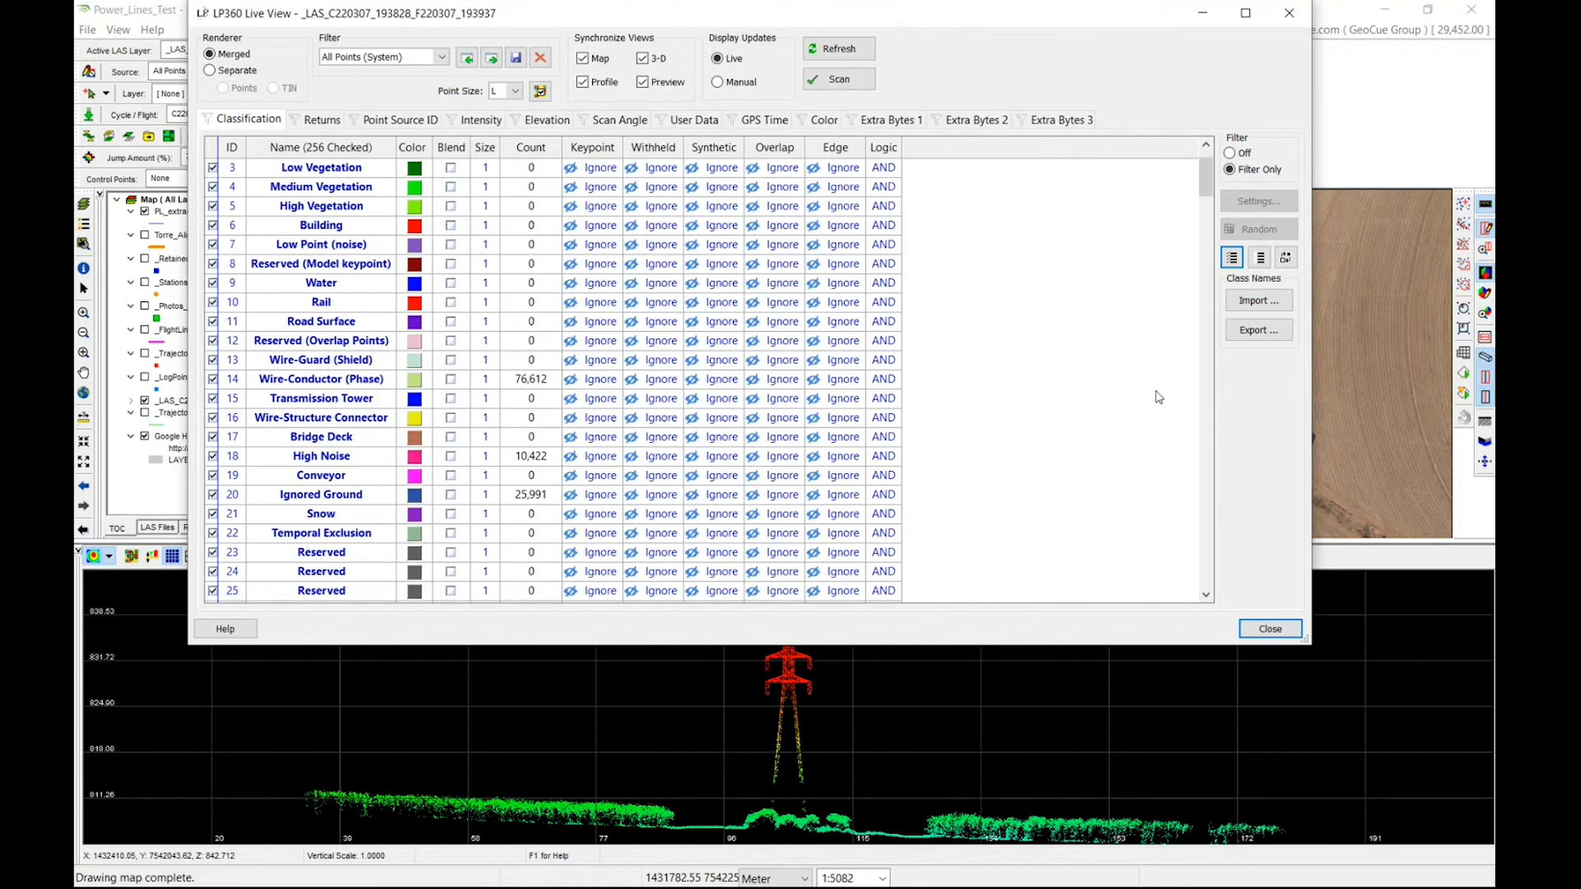
Step: Try to change the display color of class 20 Ignored Ground to red
left_click(419, 500)
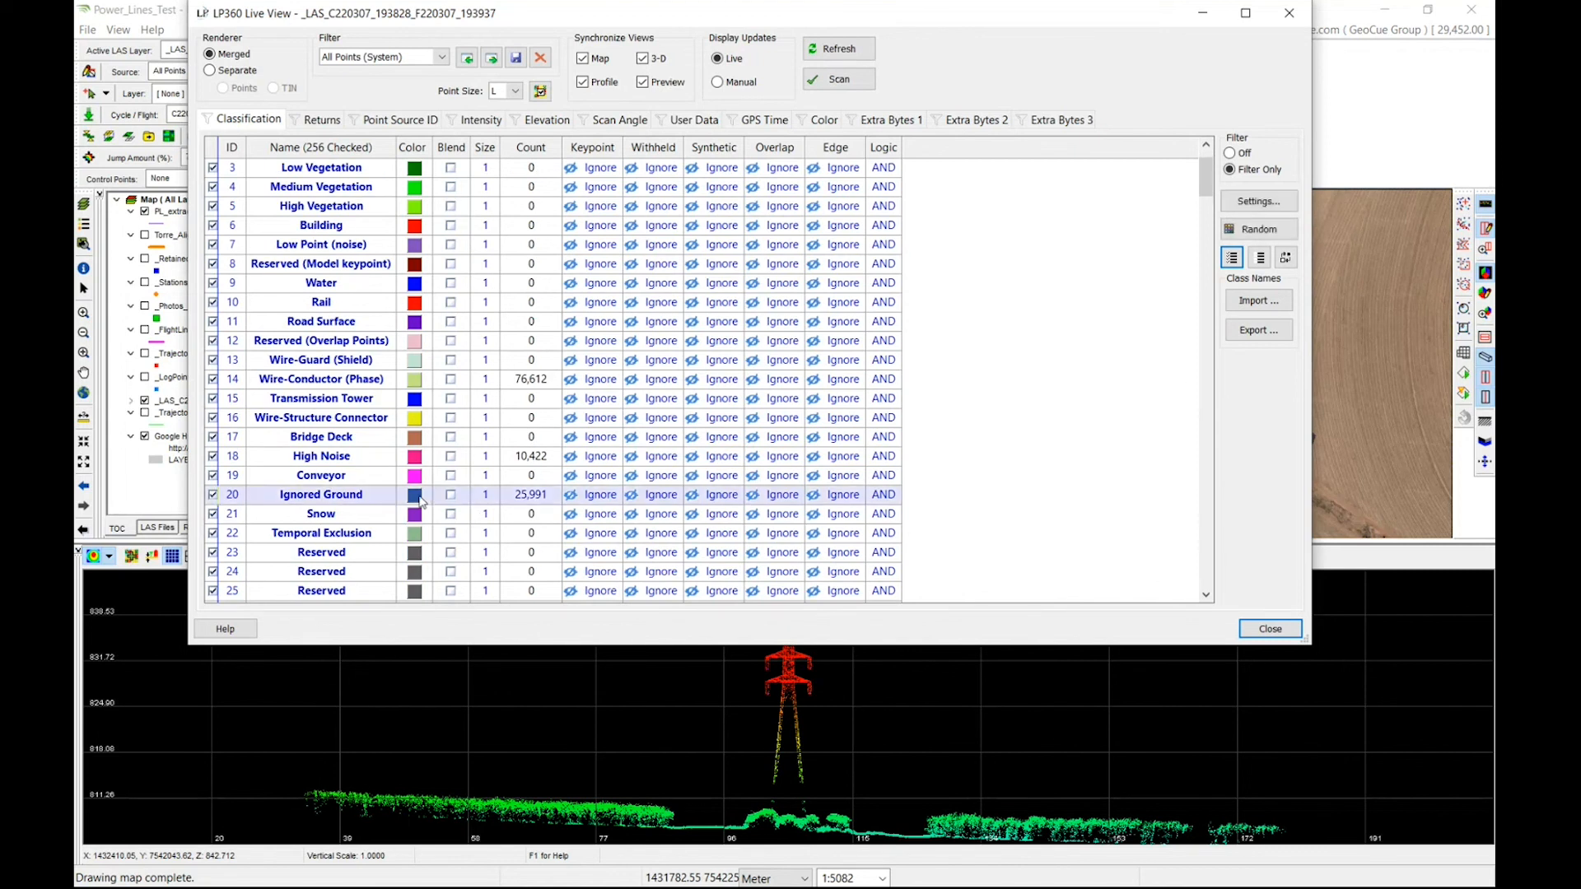
double_click(419, 501)
left_click(771, 233)
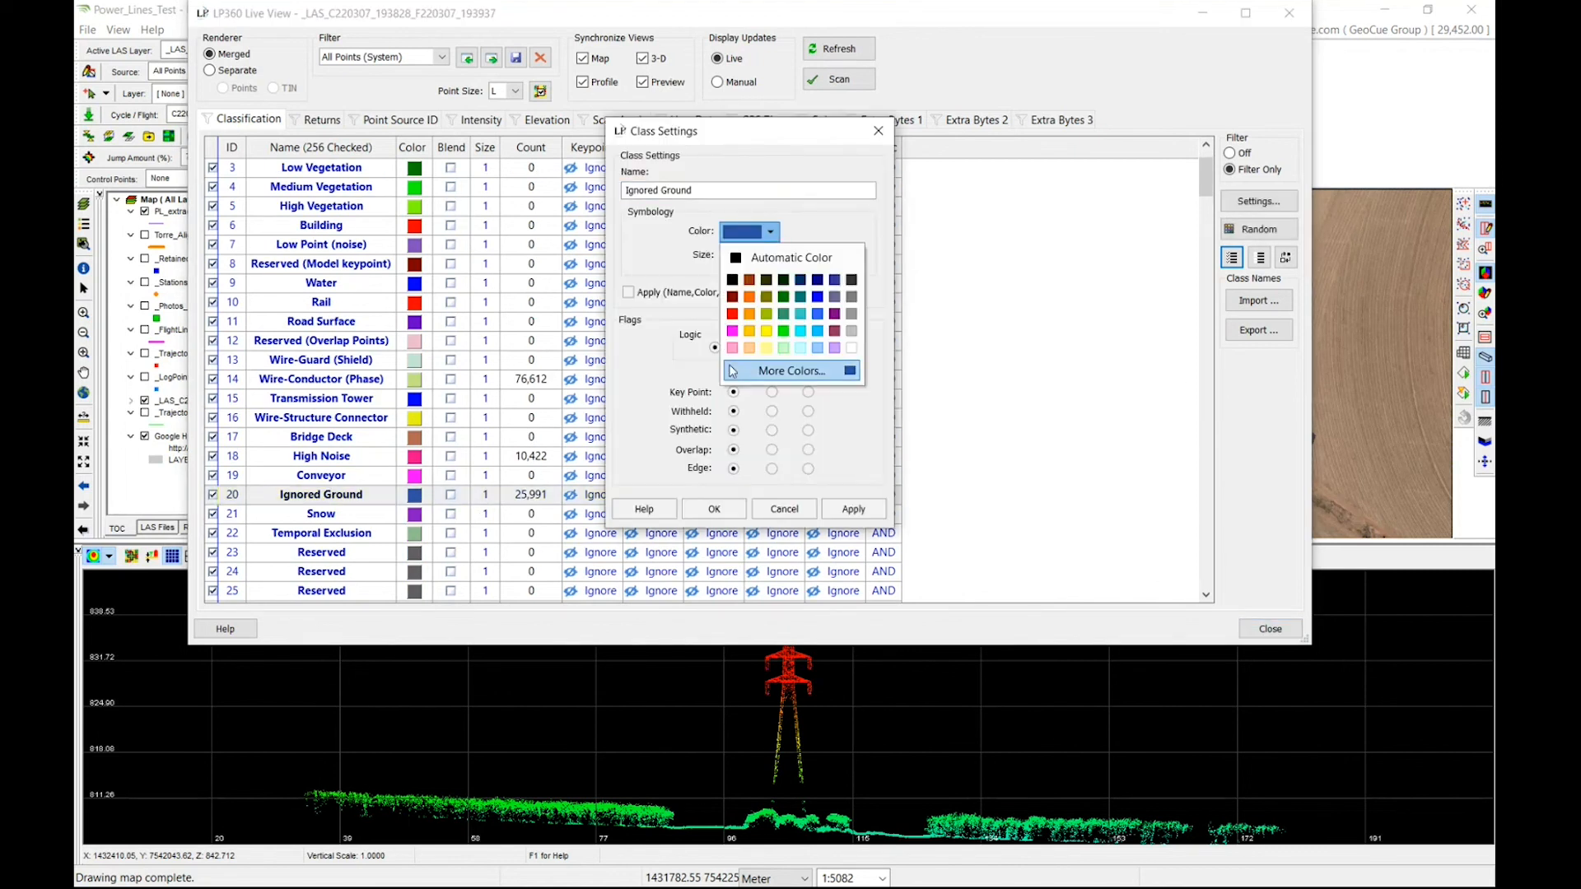
left_click(732, 314)
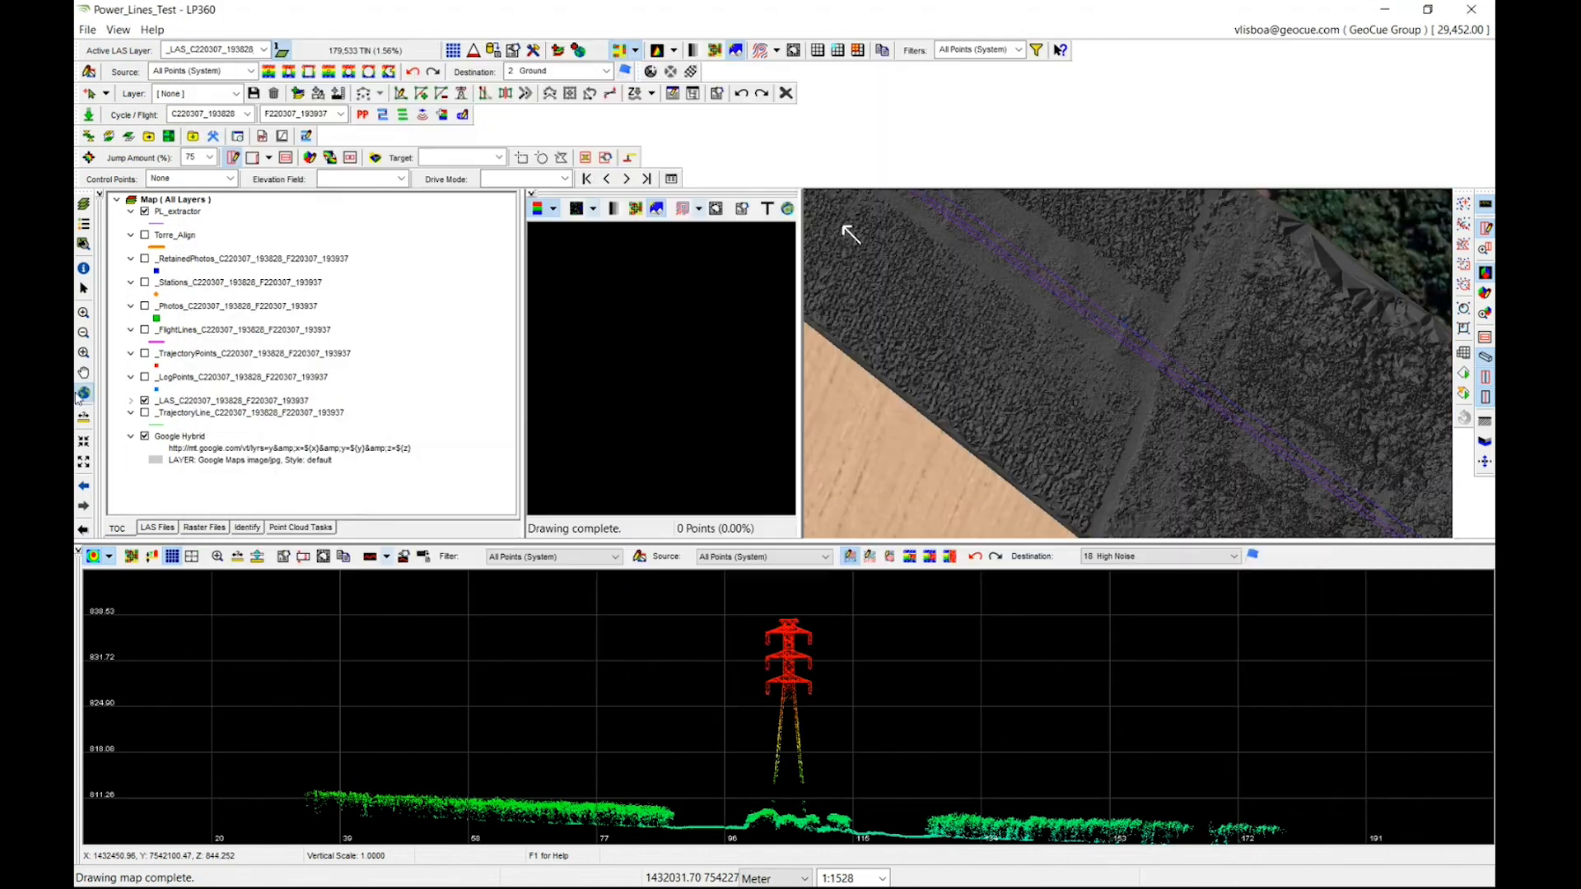
Step: Hide class 0, Created, never classified, from all synchronized views and put the Live View window away
left_click(85, 395)
key("Escape")
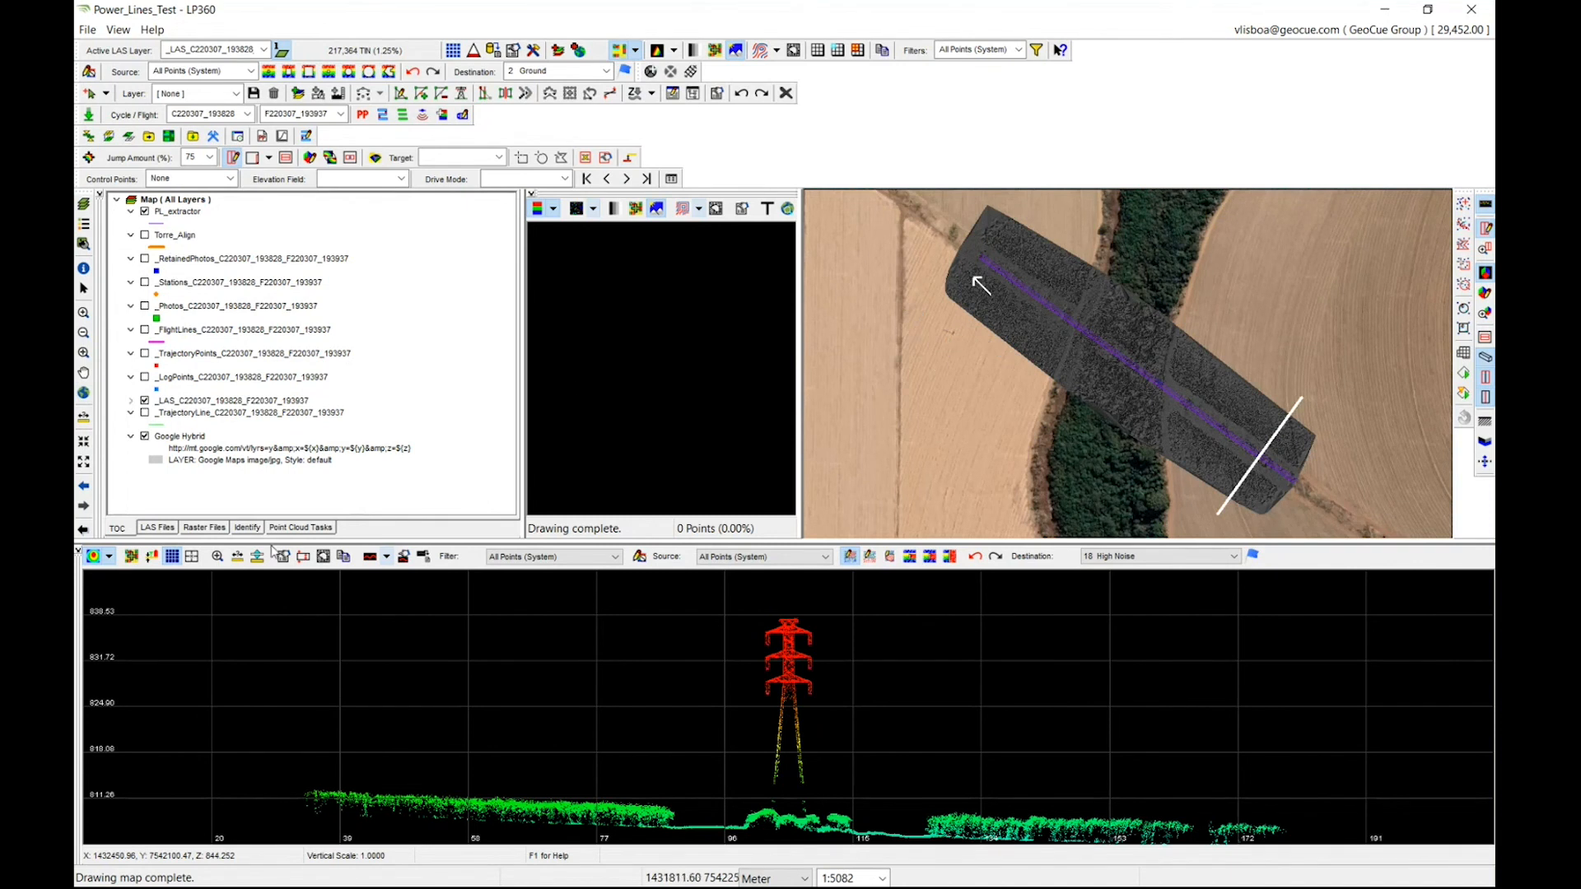
left_click(298, 526)
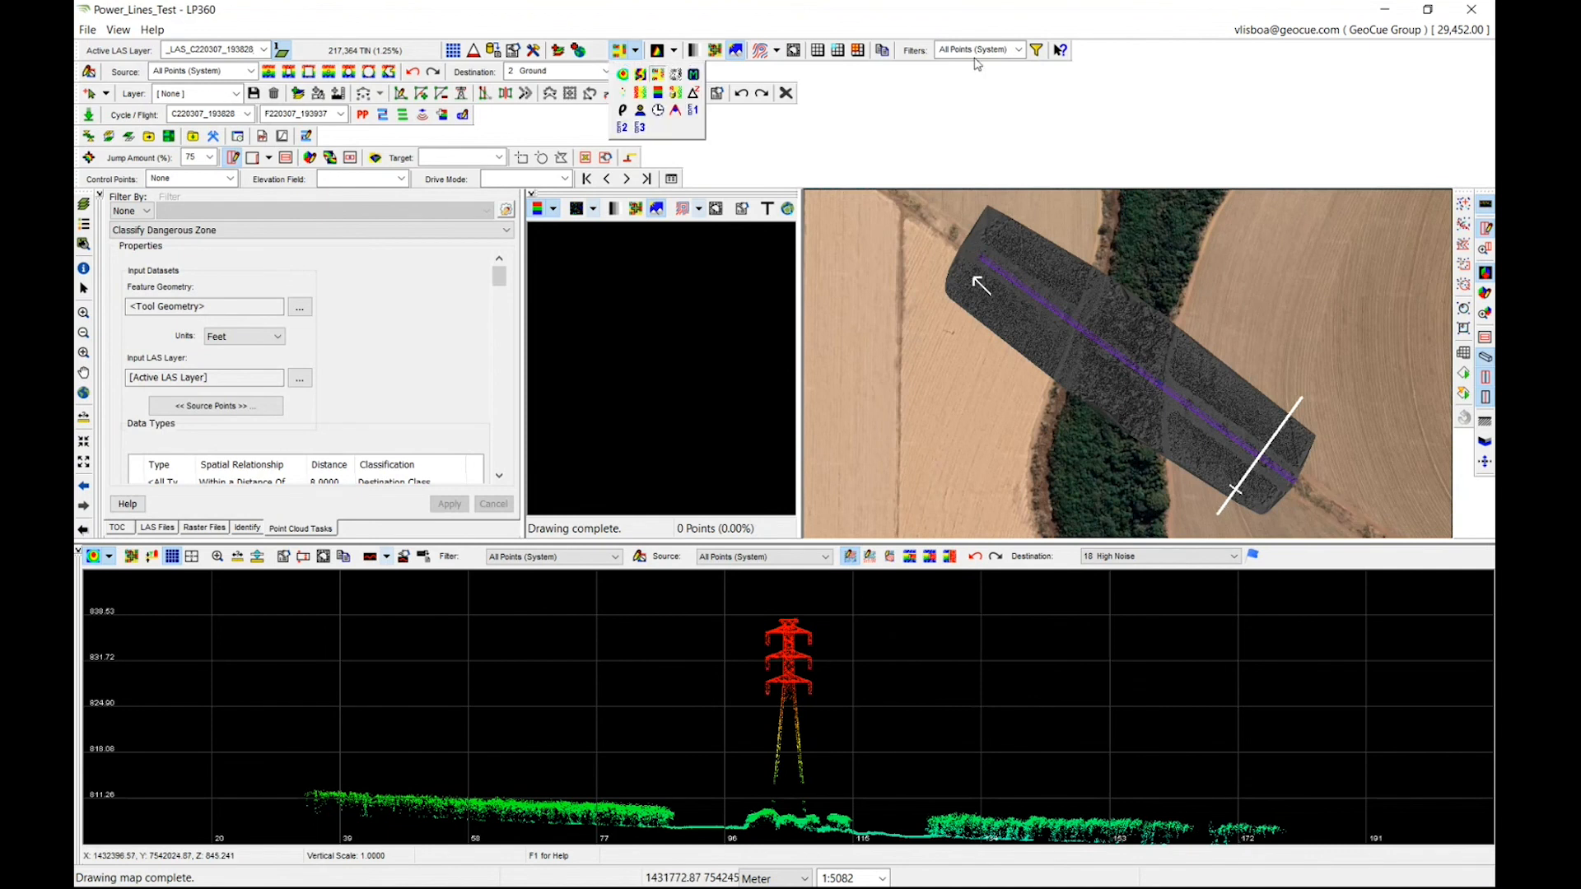
left_click(1040, 53)
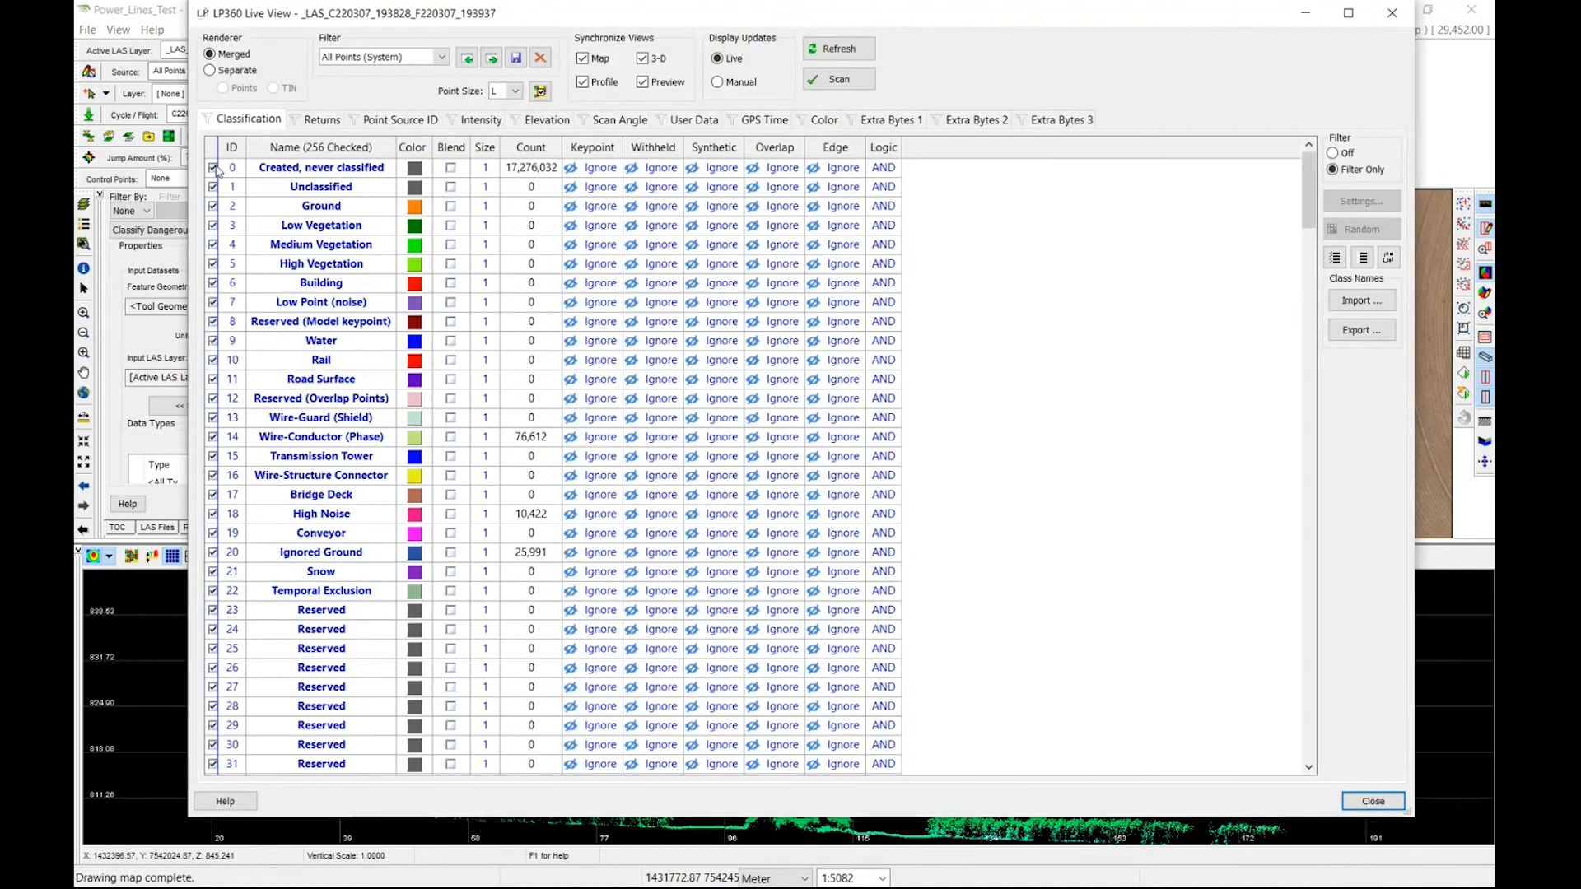
left_click(213, 168)
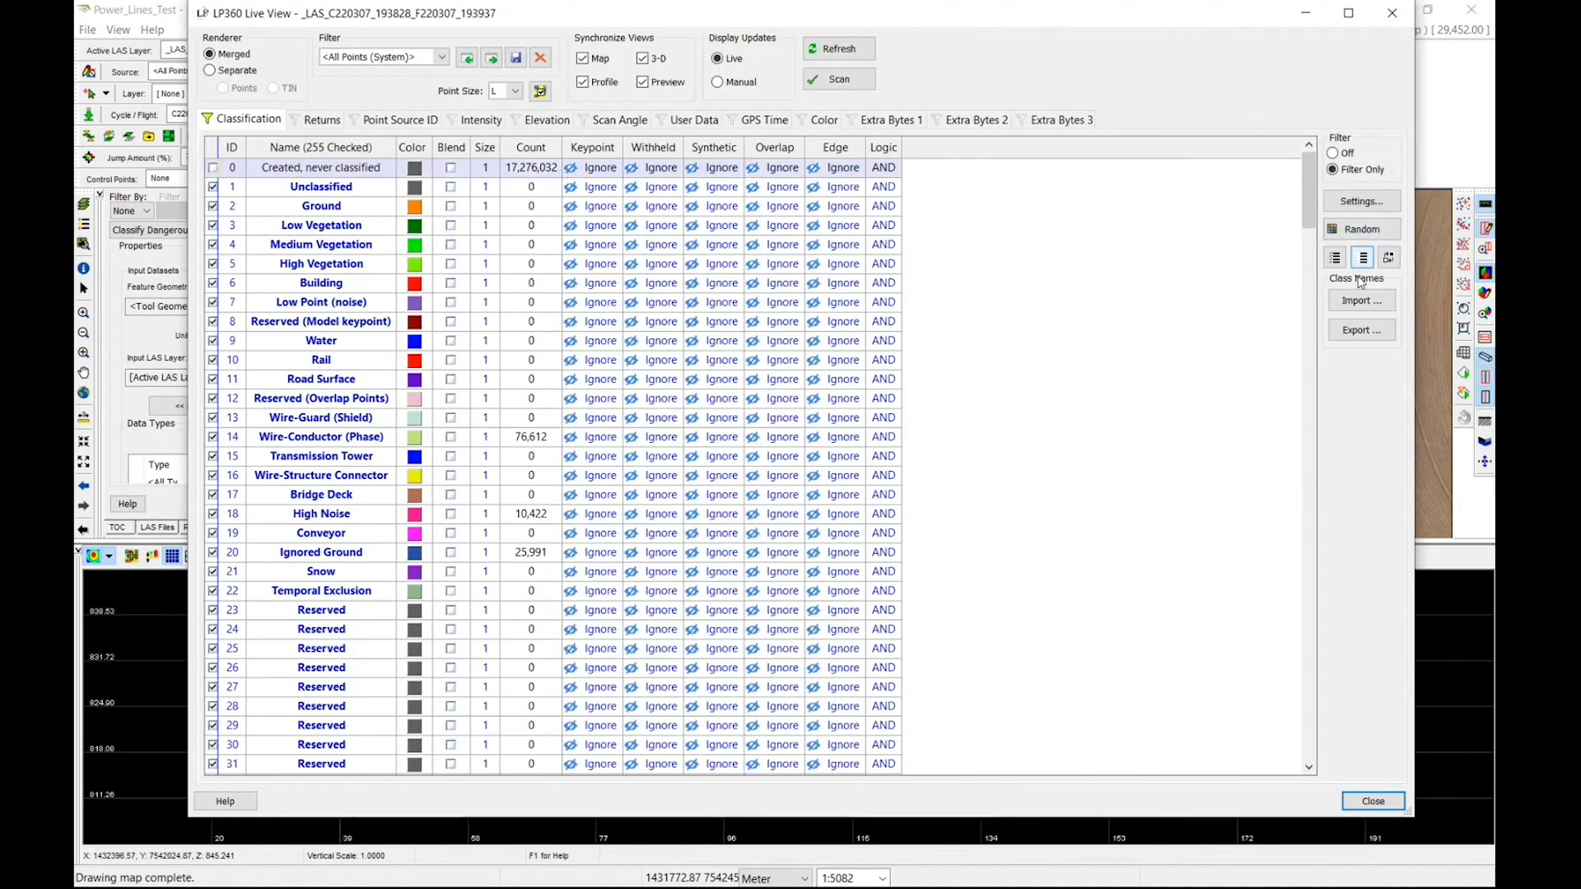
left_click(213, 168)
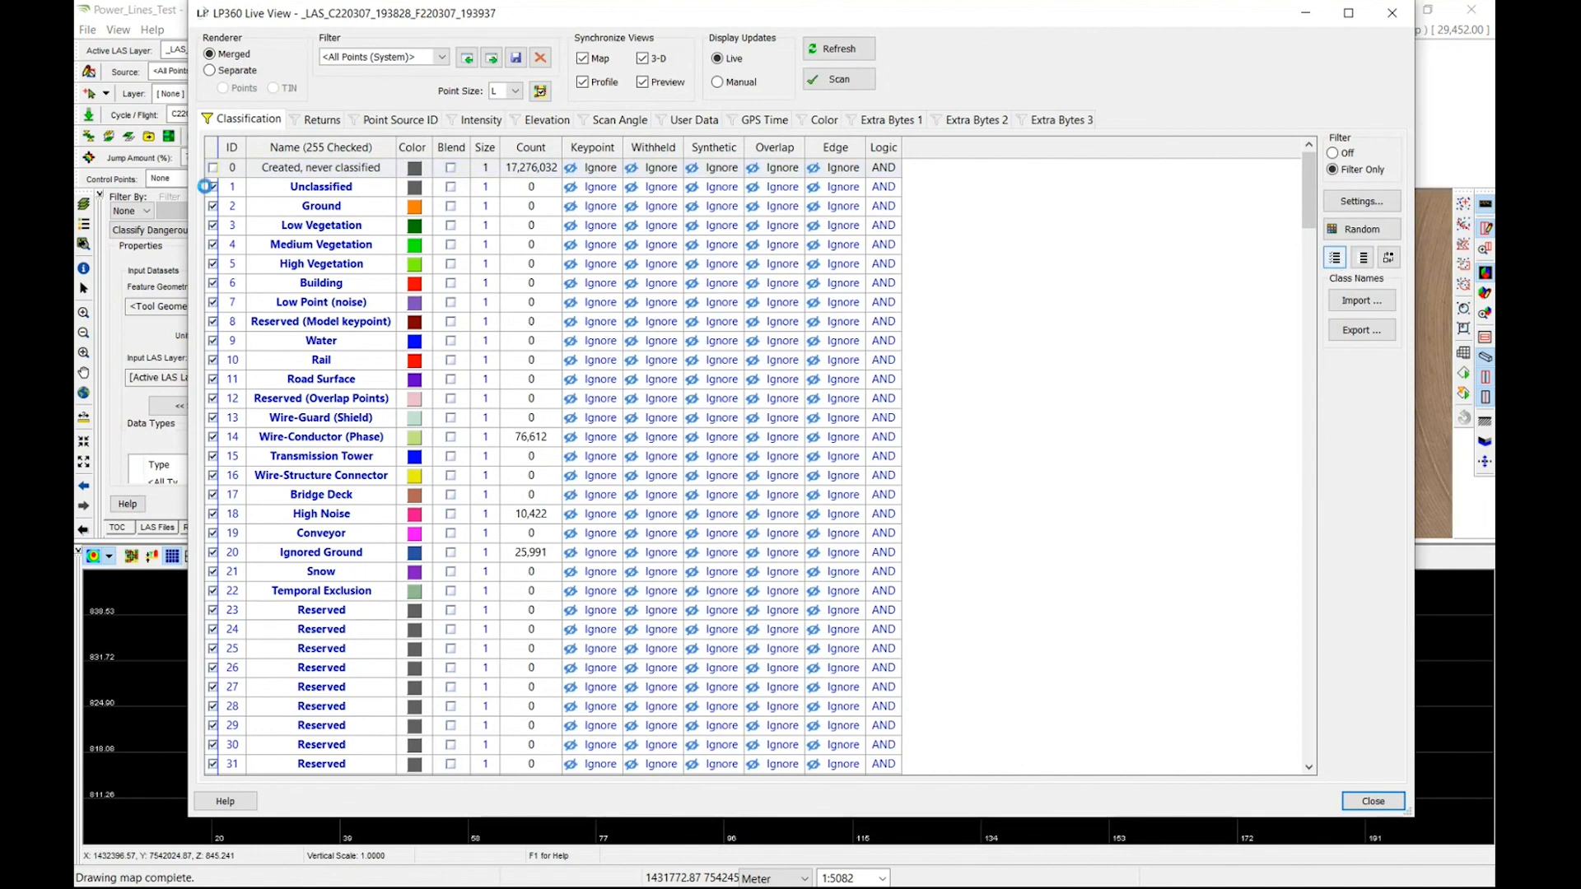
left_click(214, 168)
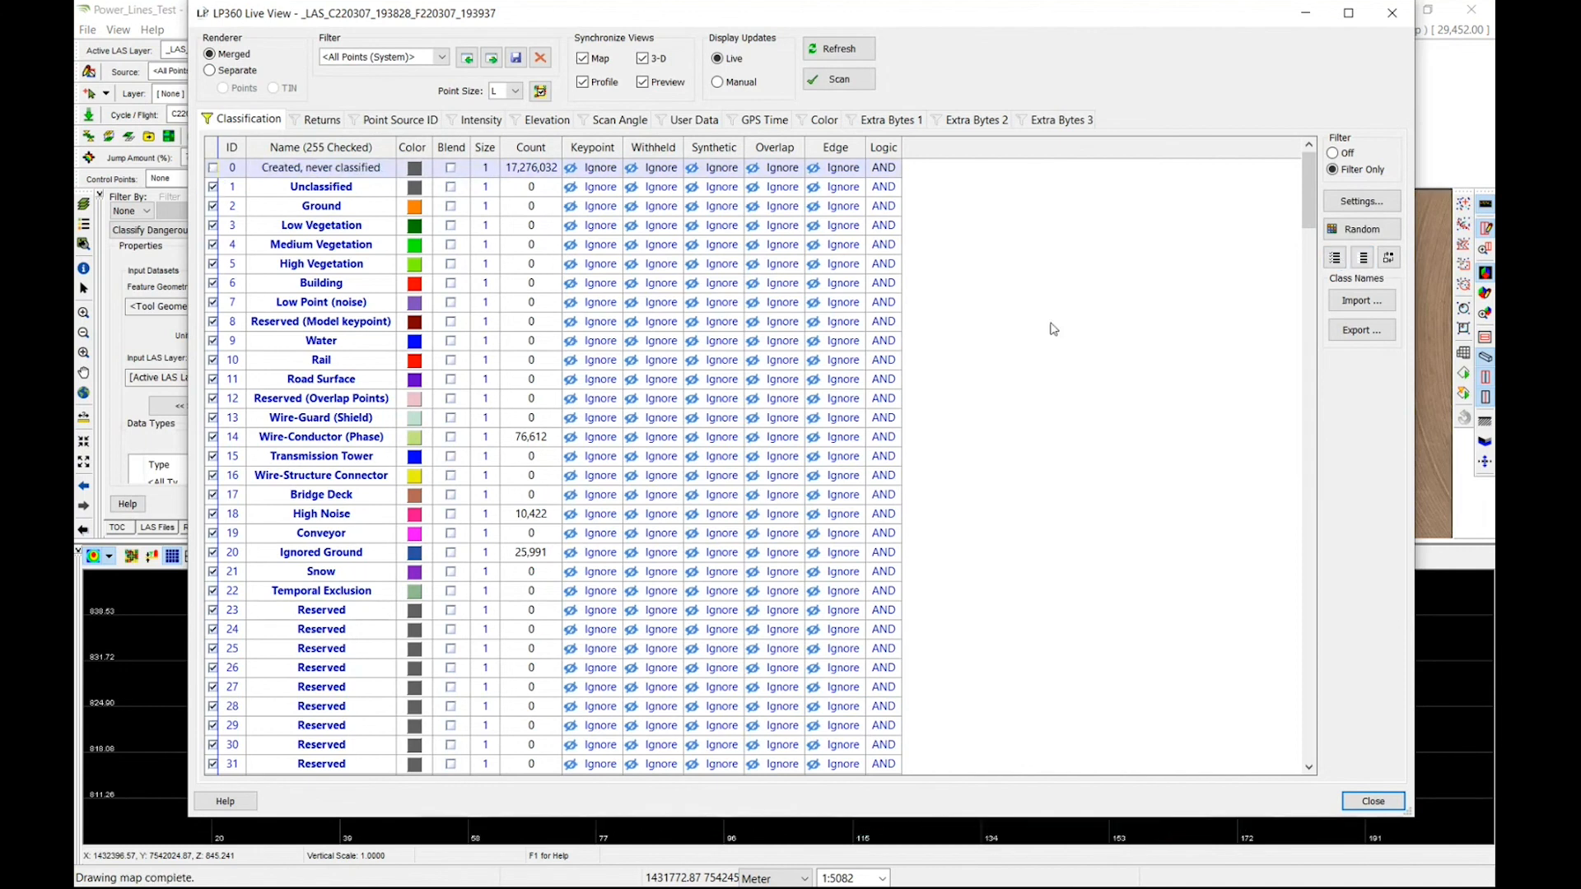
left_click(1373, 801)
left_click(805, 533)
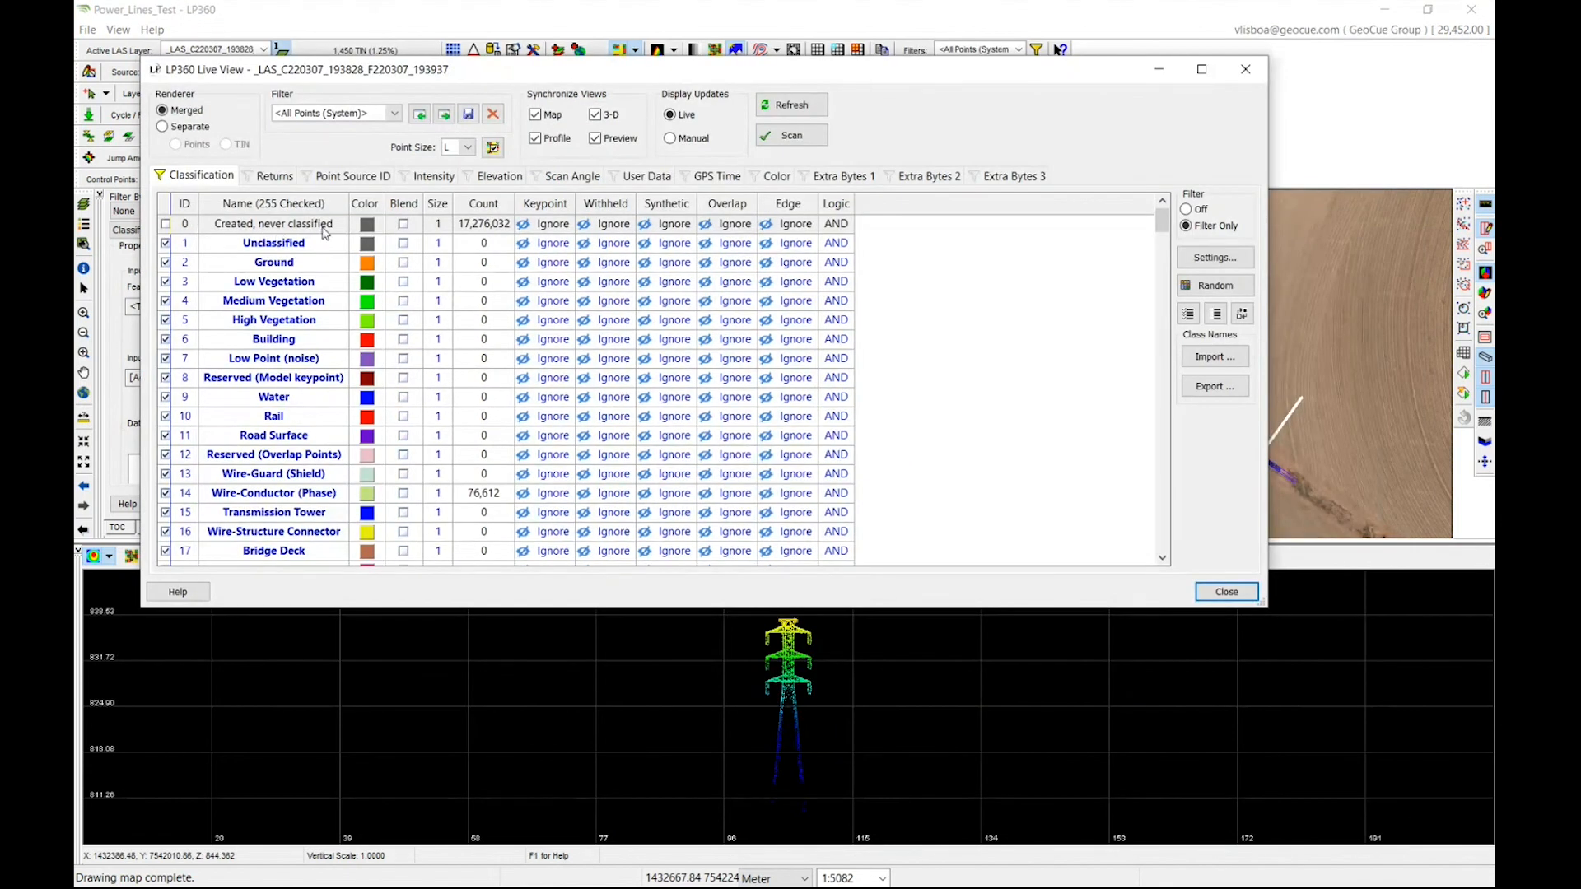
left_click(1287, 614)
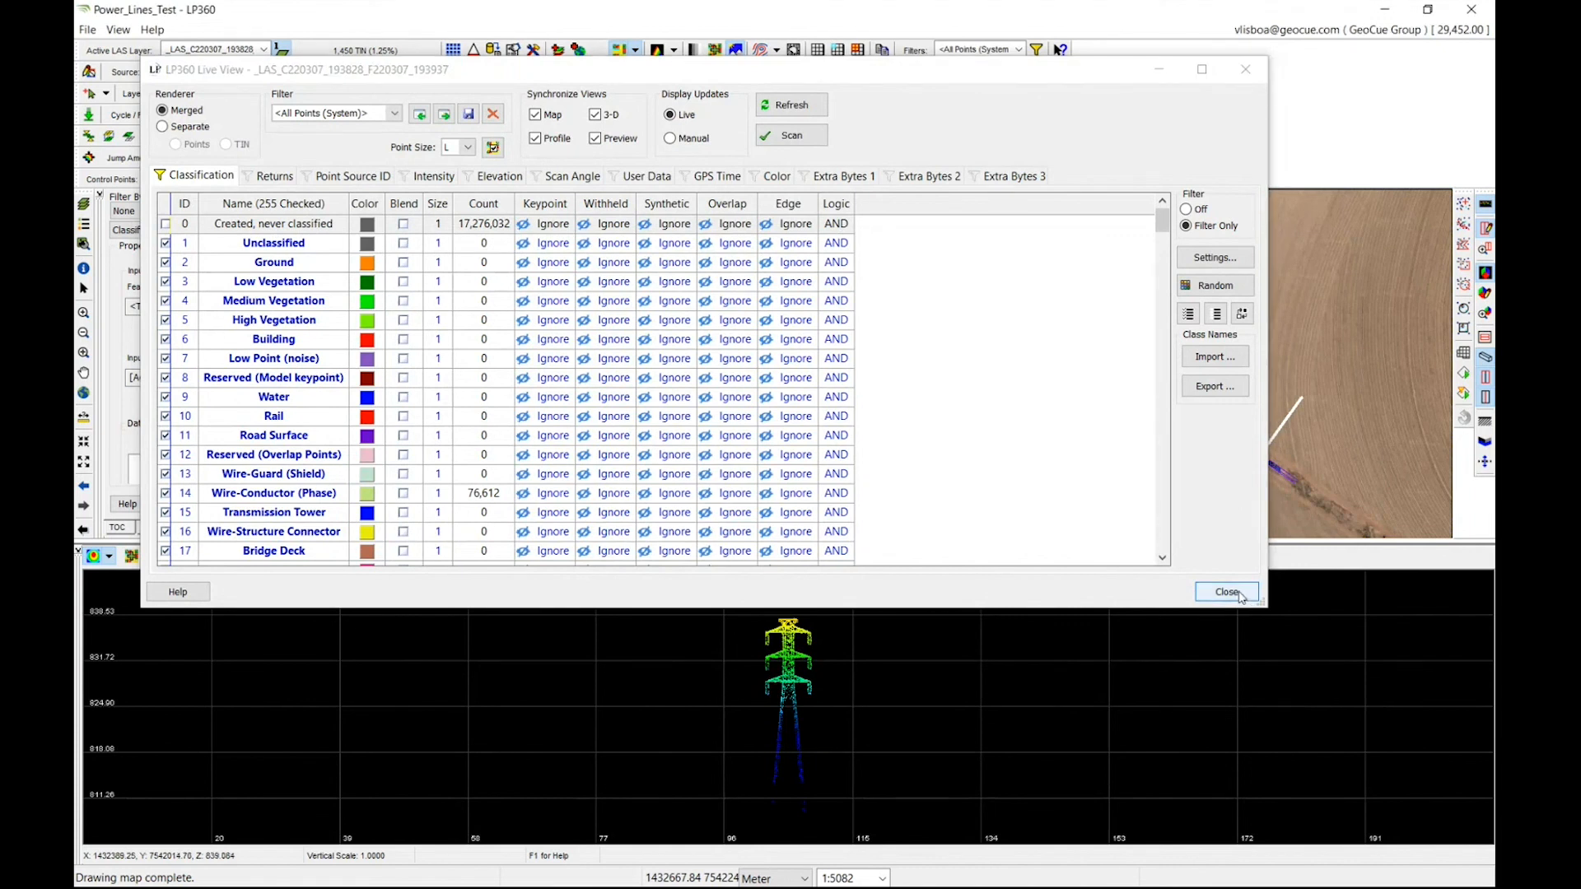
left_click(1159, 69)
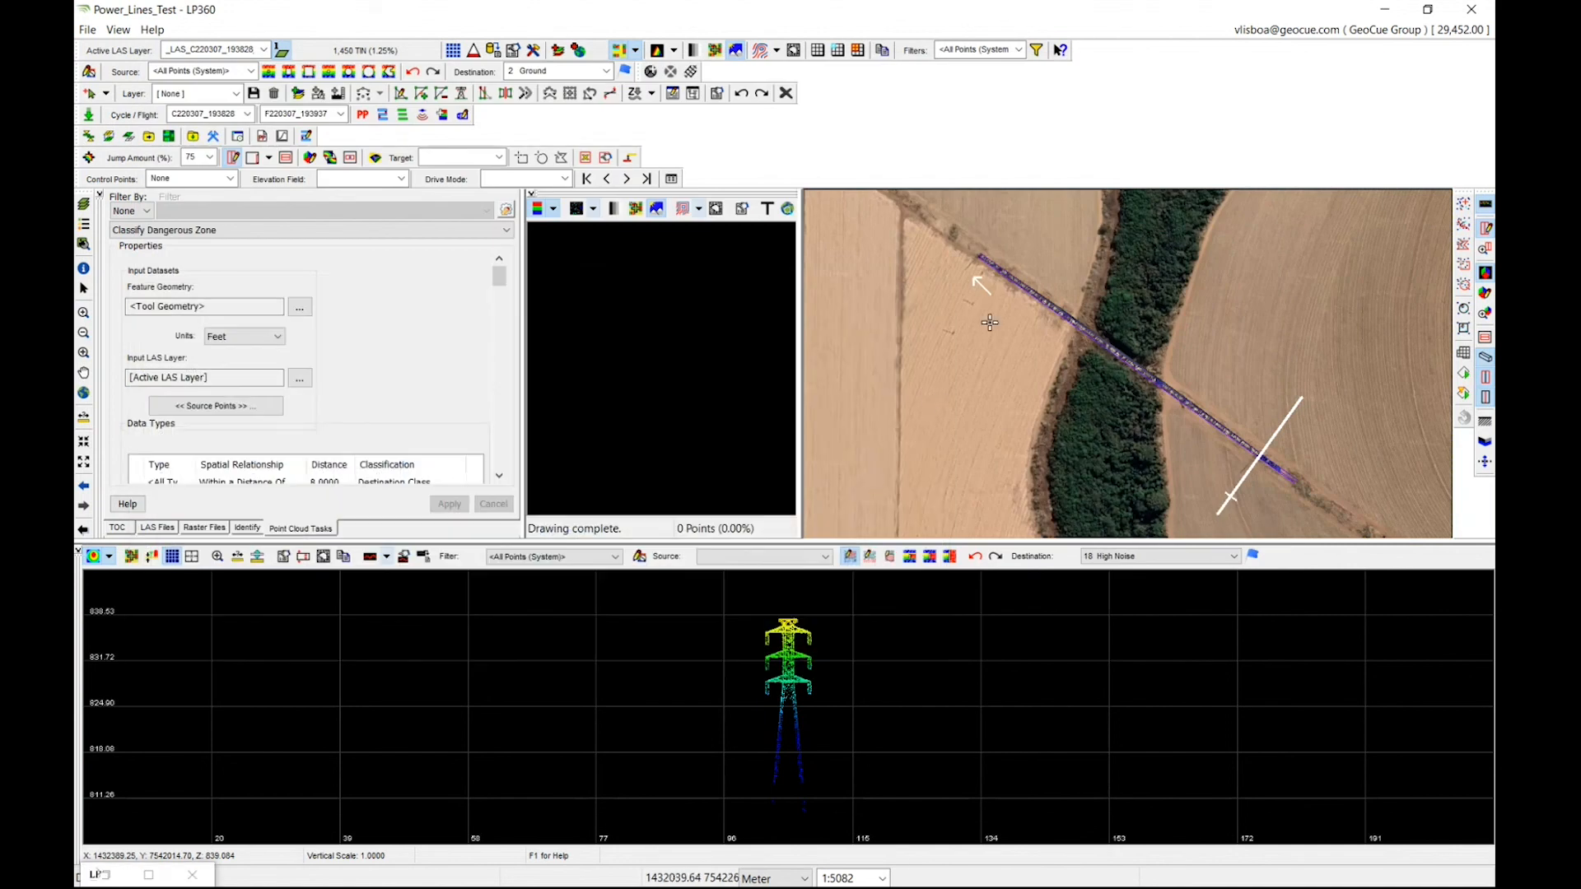
Step: Draw the map's LAS data at full resolution and display it as points instead of a TIN
scroll(1076, 350, "up", 3)
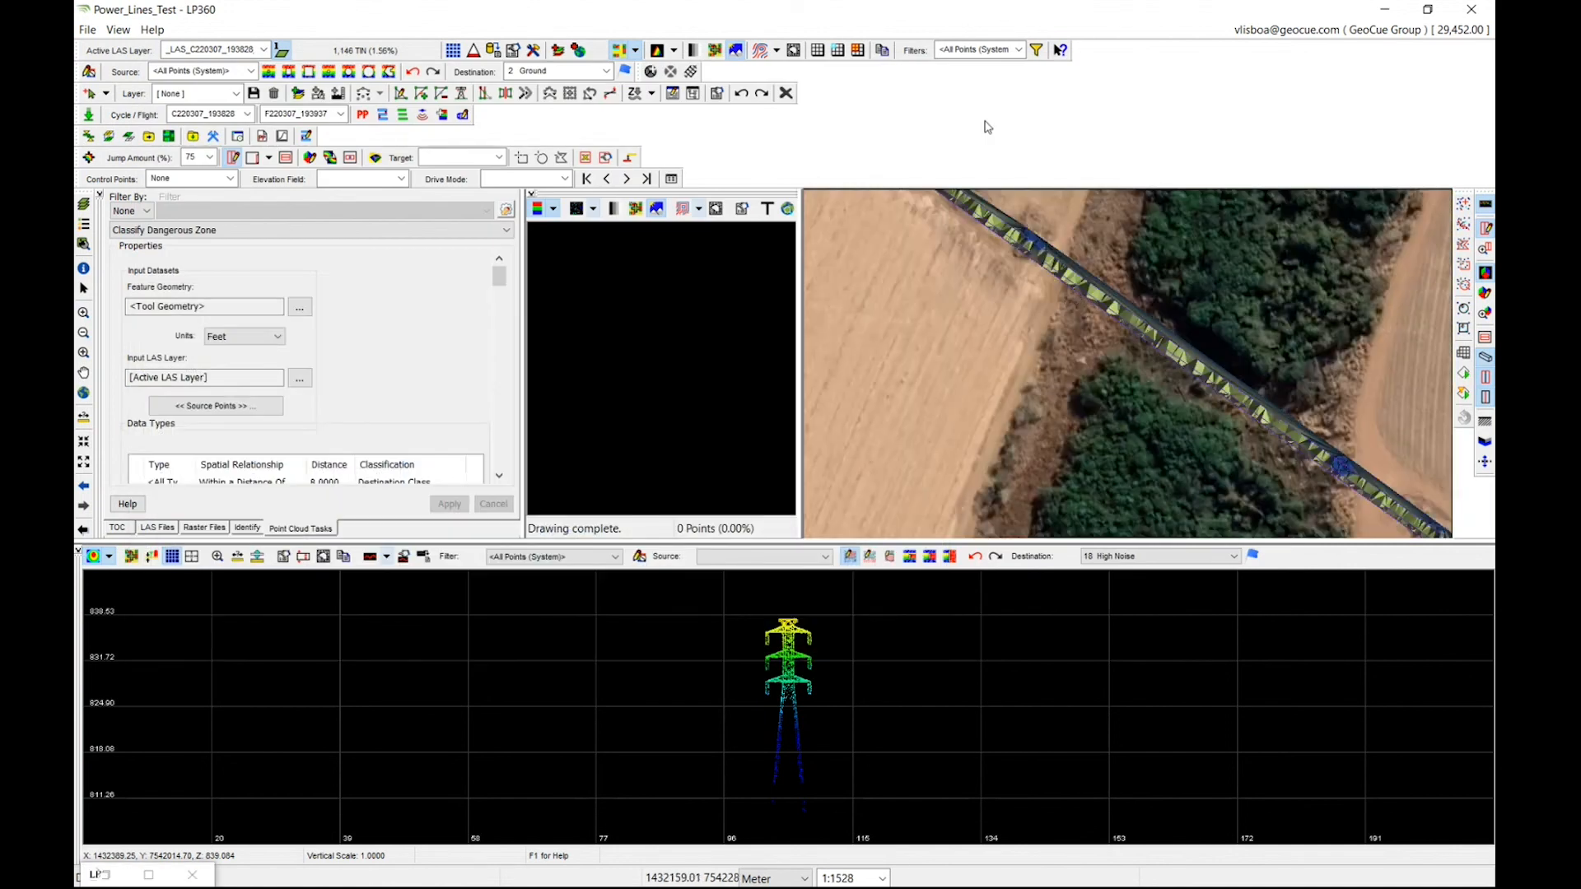
left_click(474, 52)
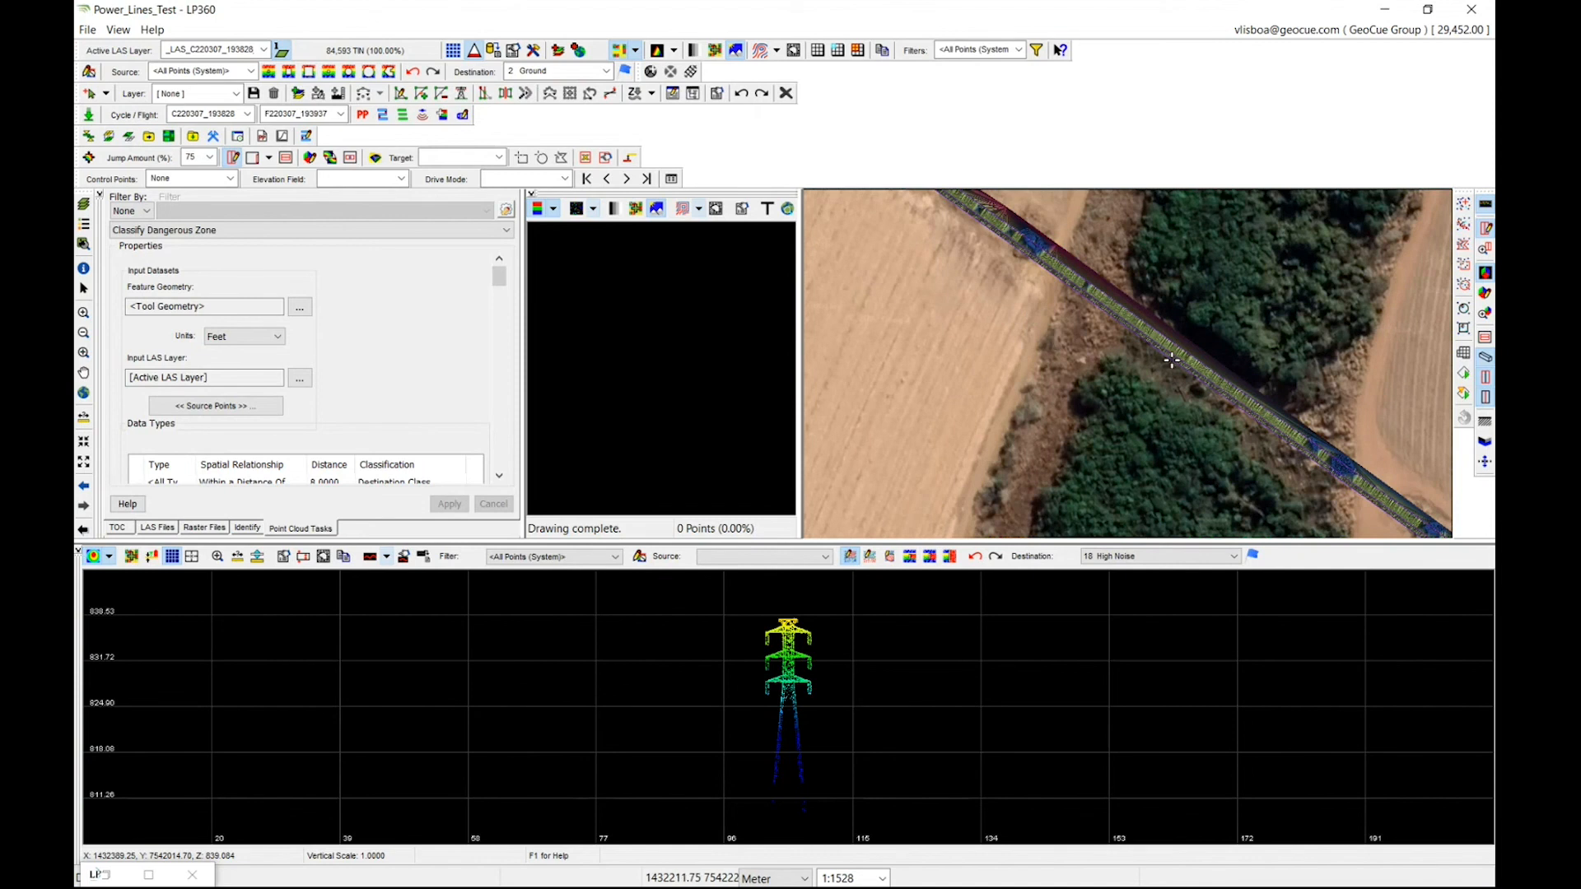
scroll(1172, 370, "up", 1)
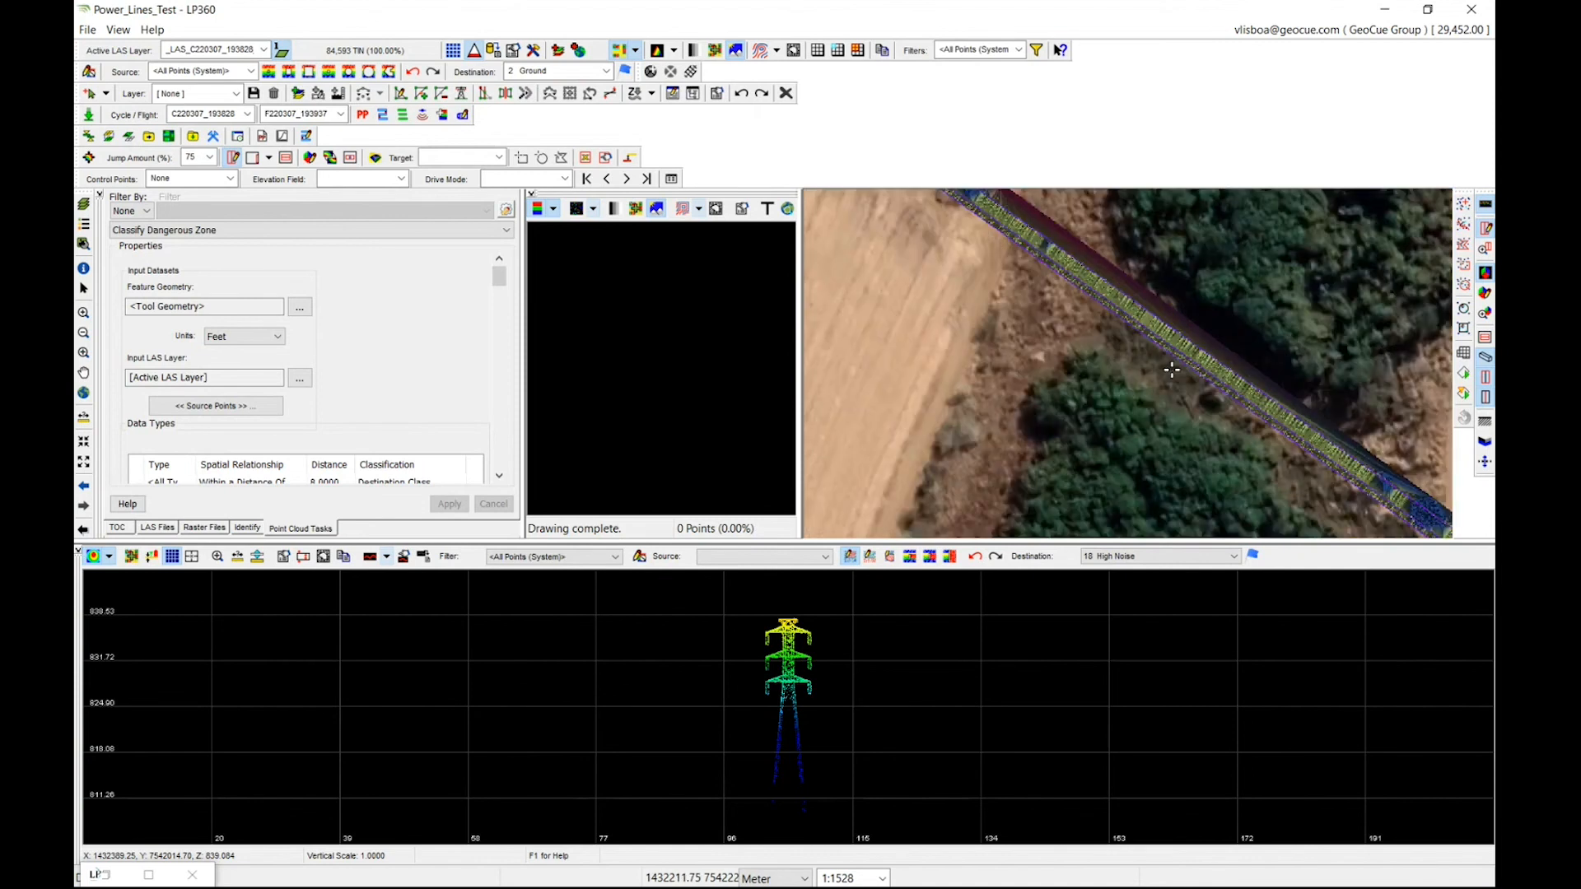
scroll(1171, 370, "up", 1)
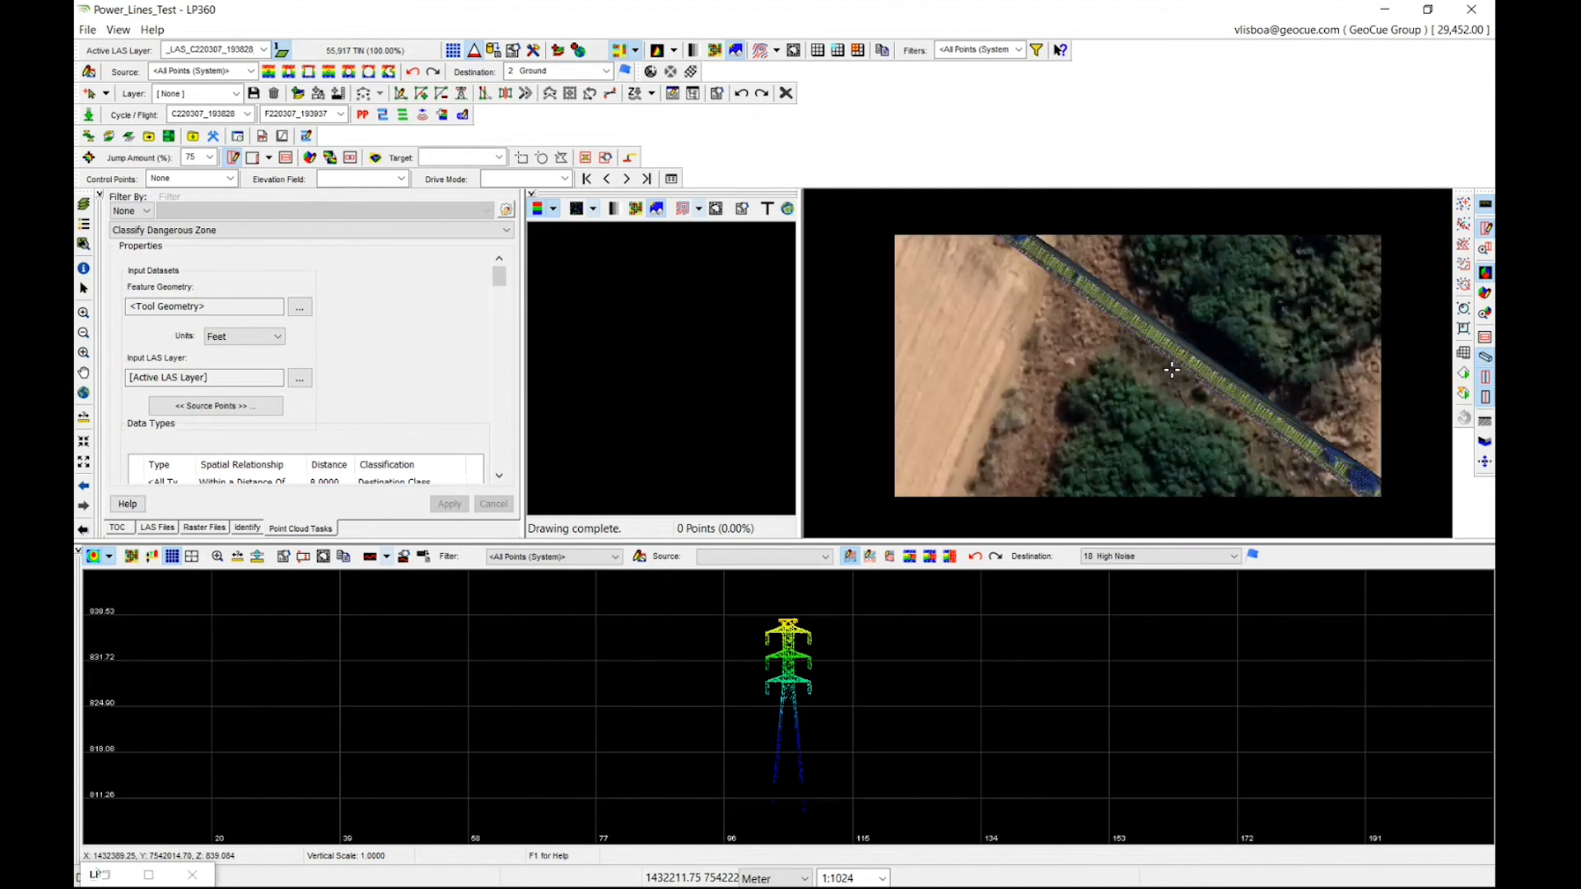
left_click(674, 51)
left_click(661, 75)
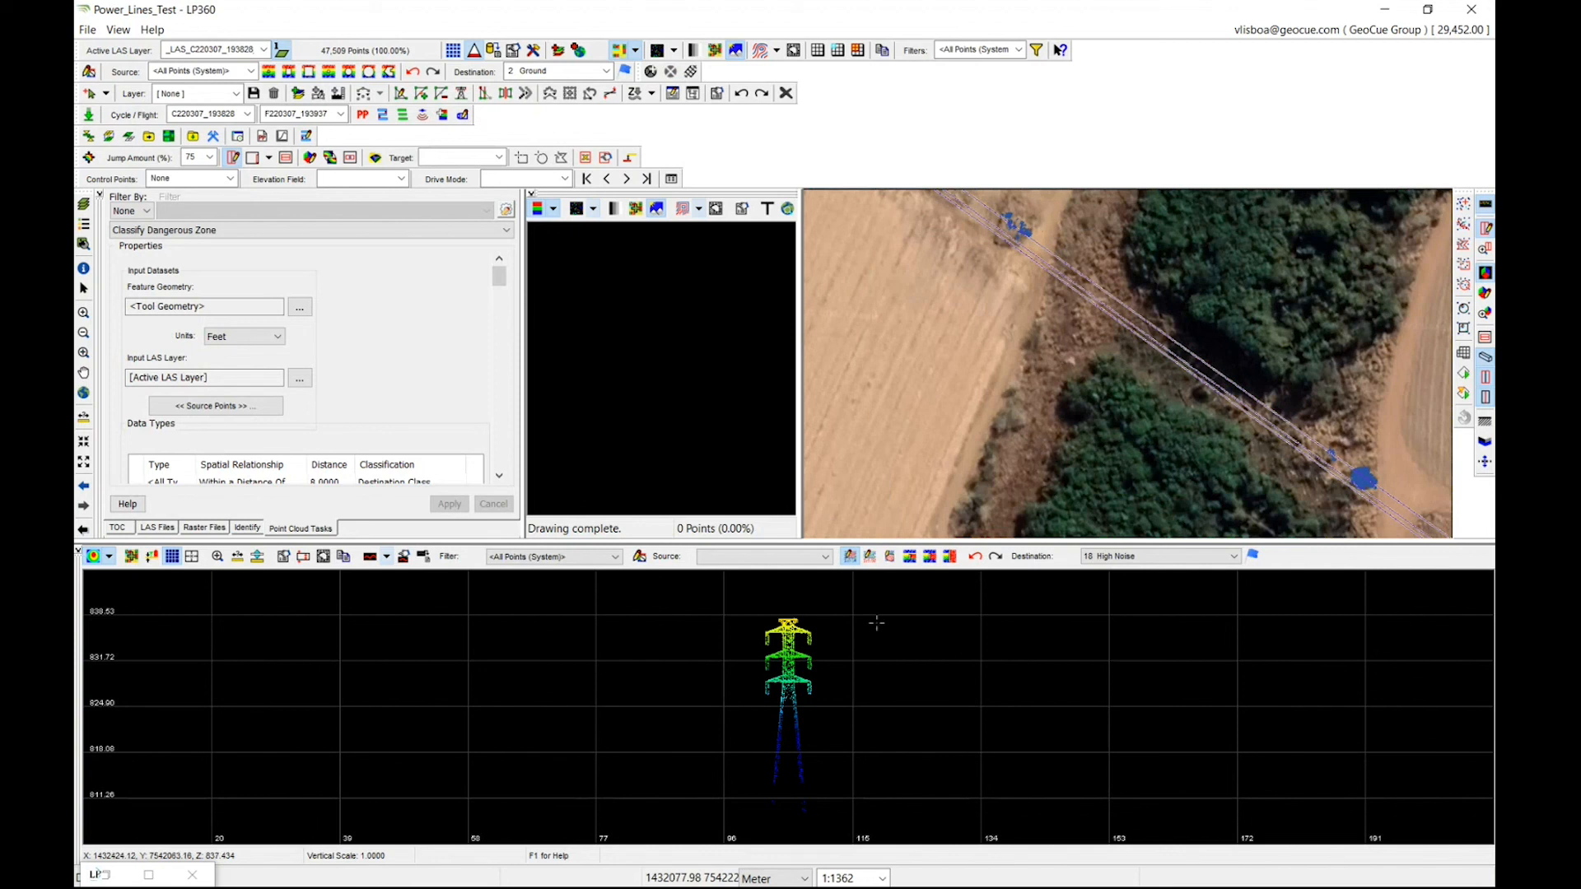
Step: Close the profile and 3D views to enlarge the map around the powerline corridor
left_click(78, 549)
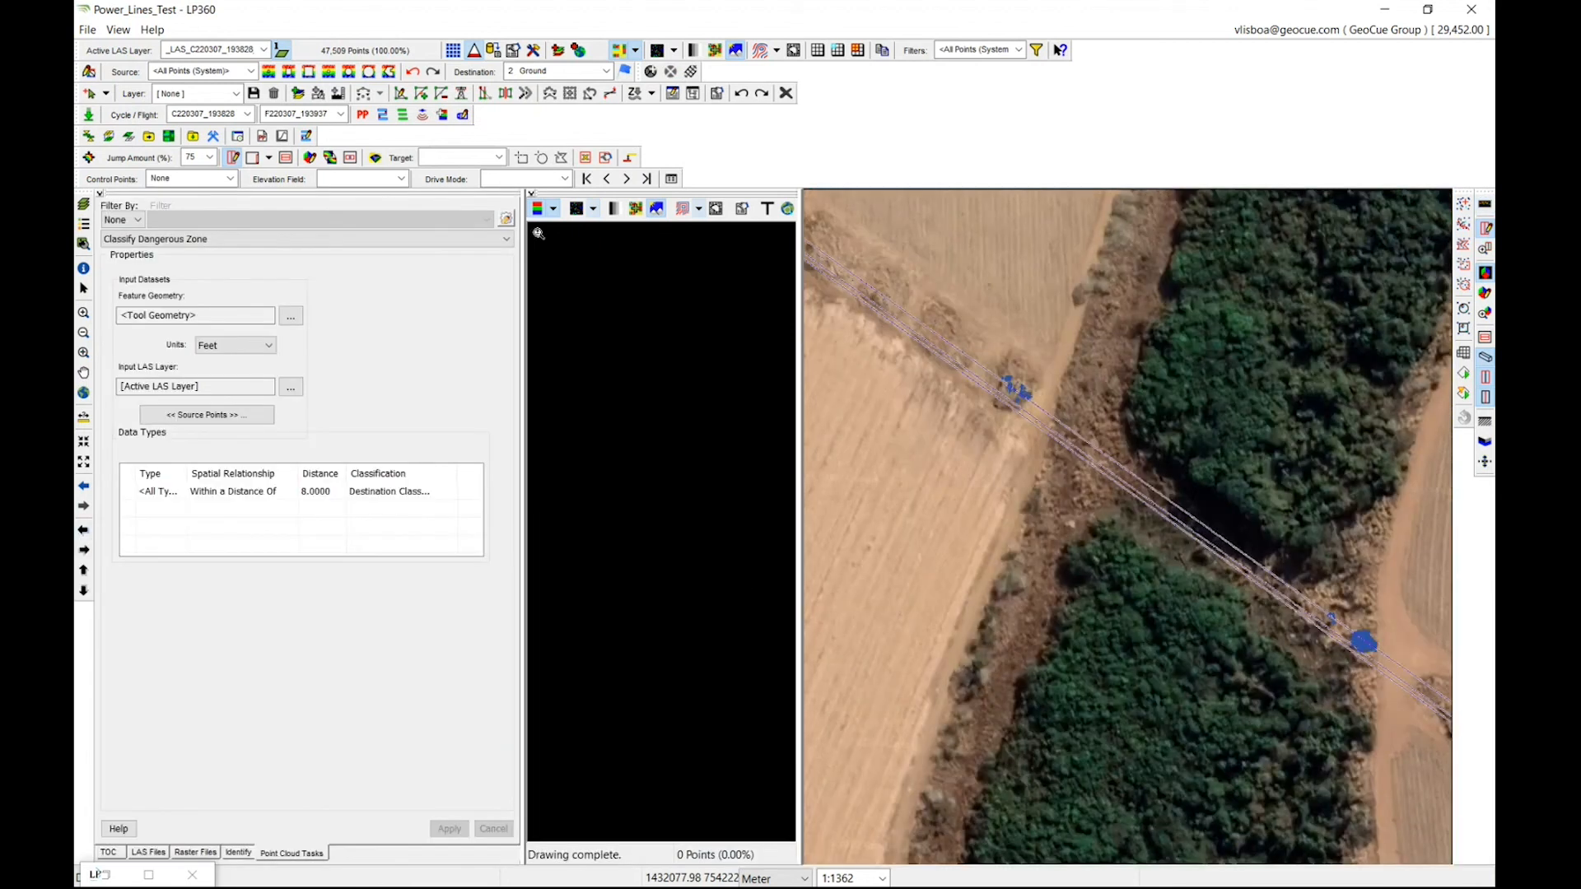
left_click(531, 195)
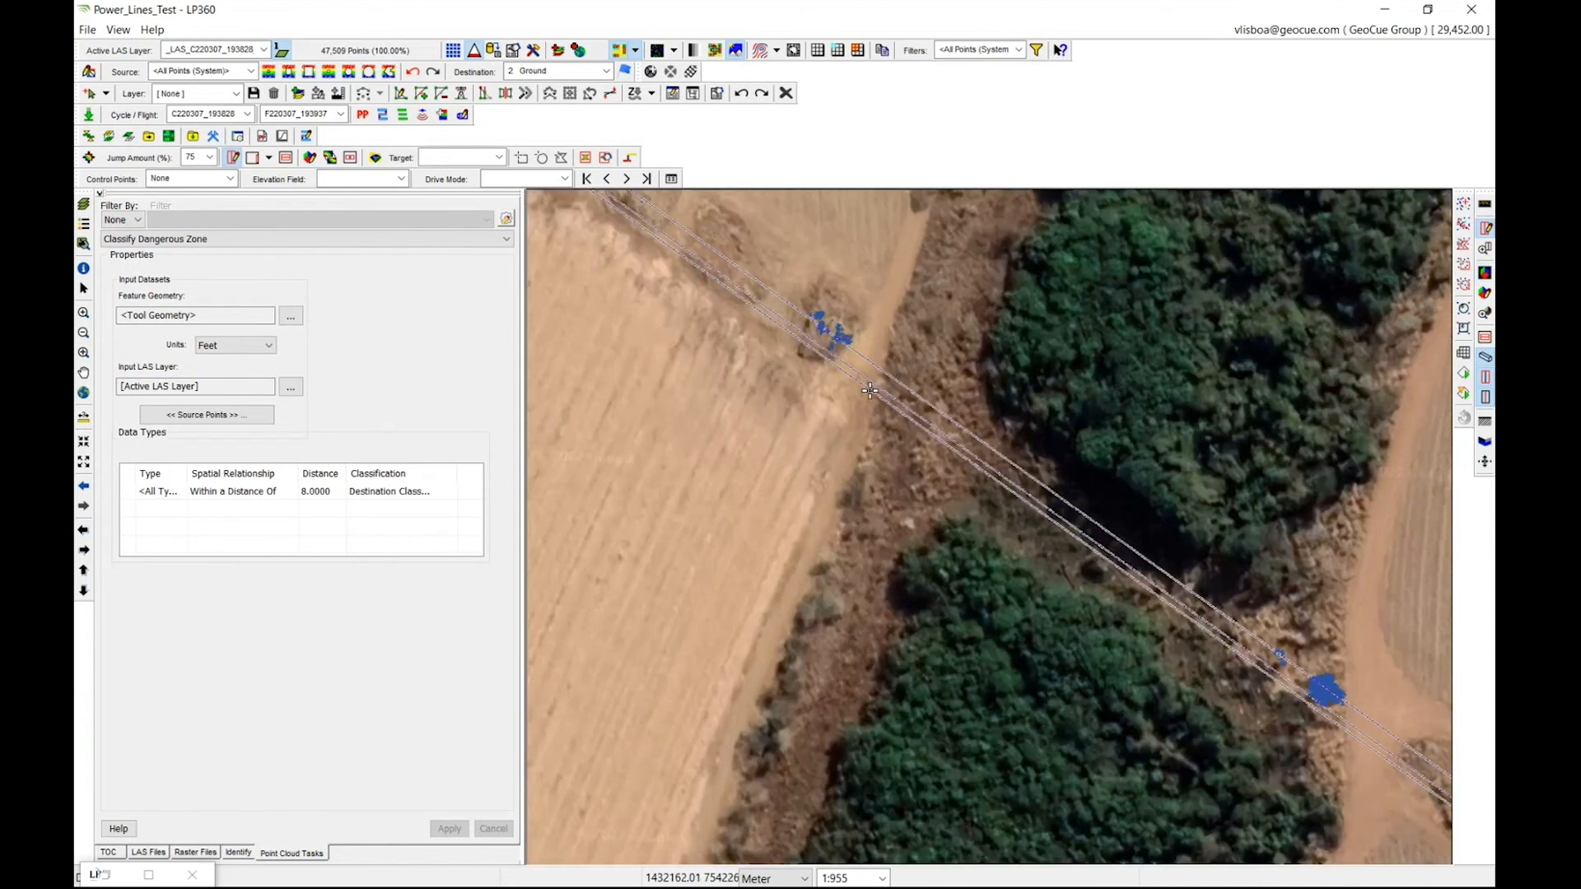
scroll(869, 393, "down", 1)
Step: Set the display color of class 20 Ignored Ground to red and put the Live View window away
left_click(1037, 51)
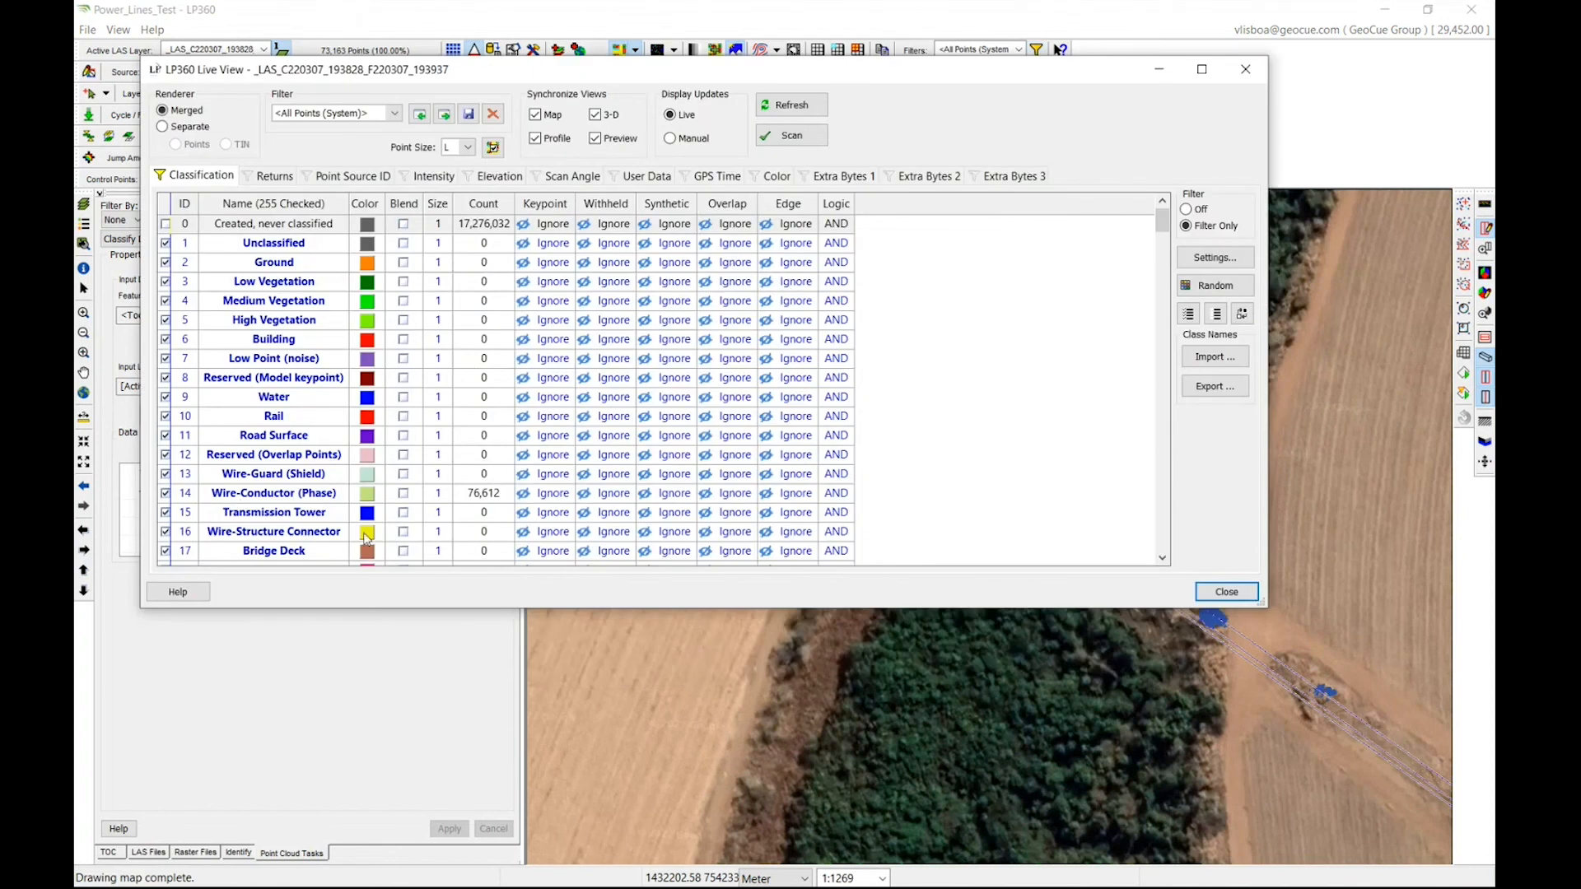
scroll(445, 501, "down", 1)
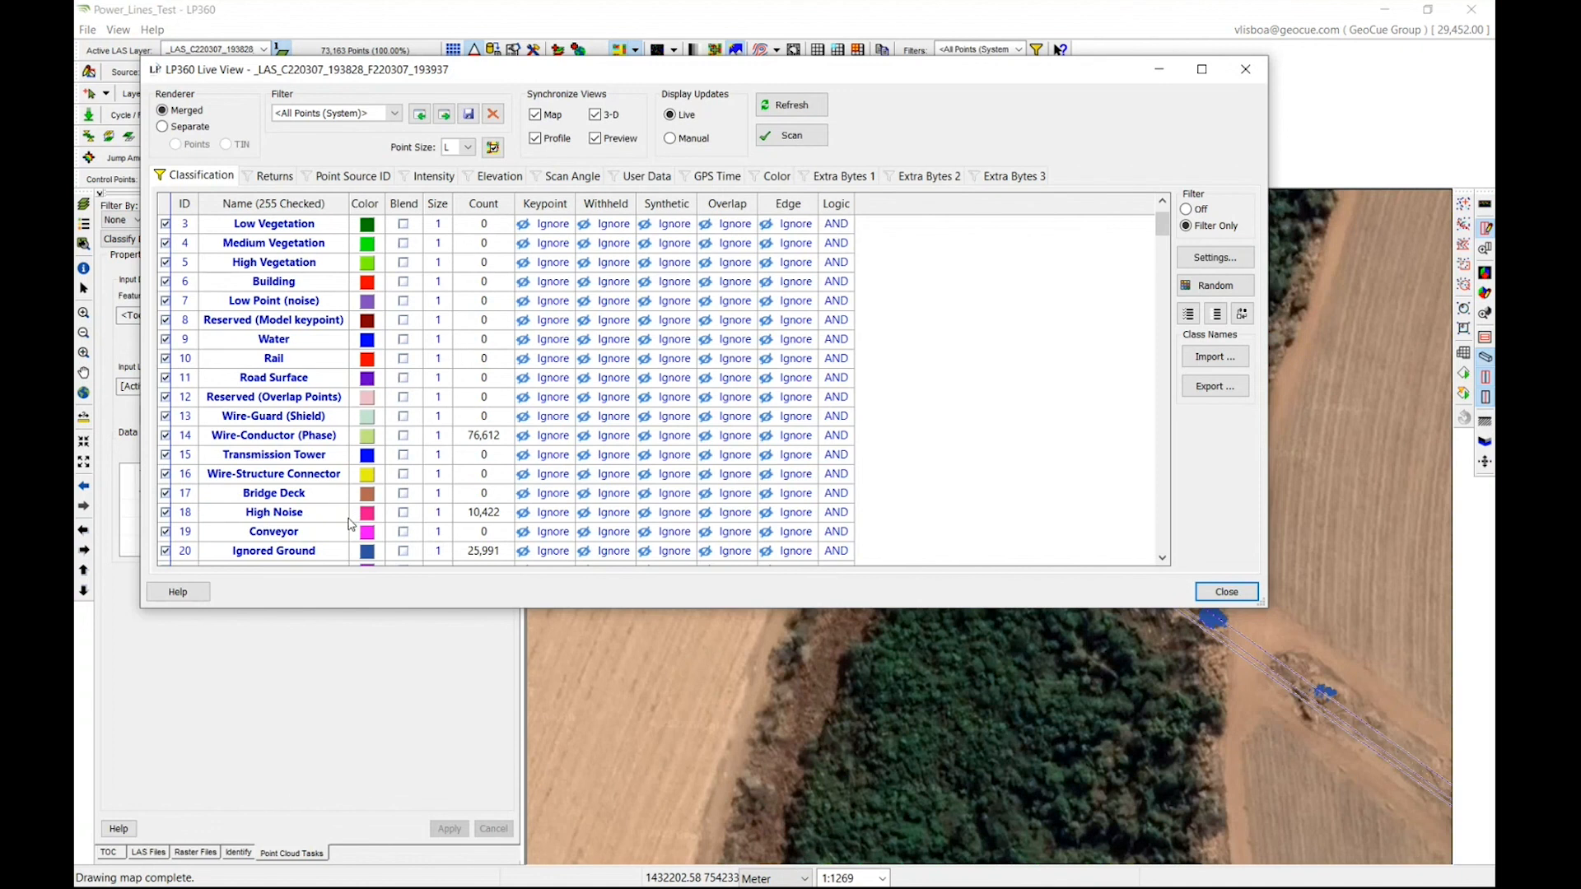
scroll(352, 524, "down", 1)
left_click(368, 498)
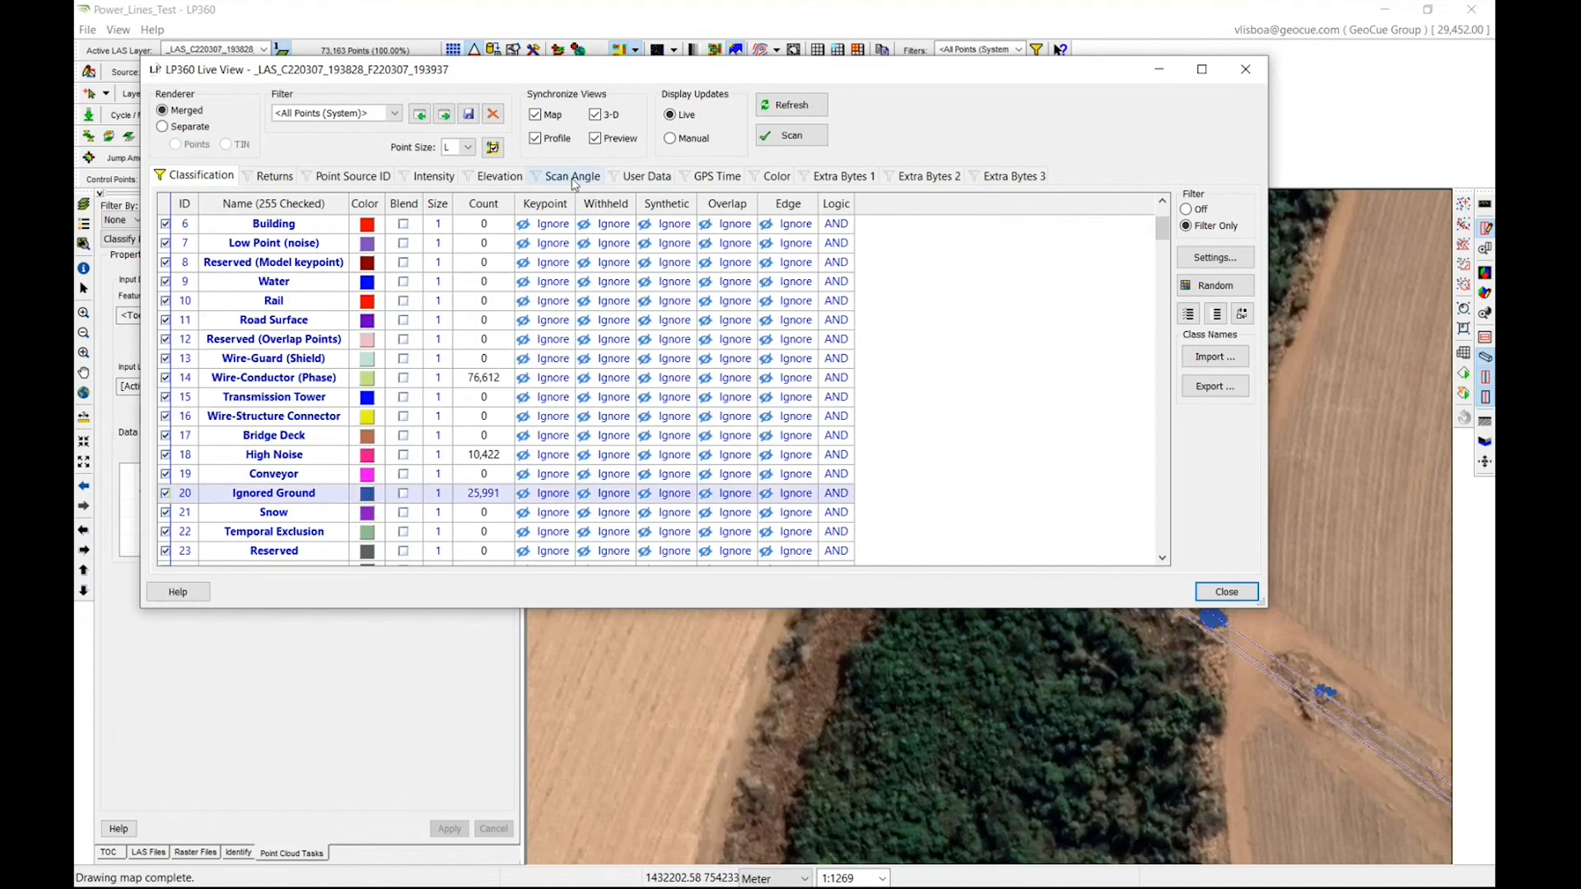
double_click(368, 498)
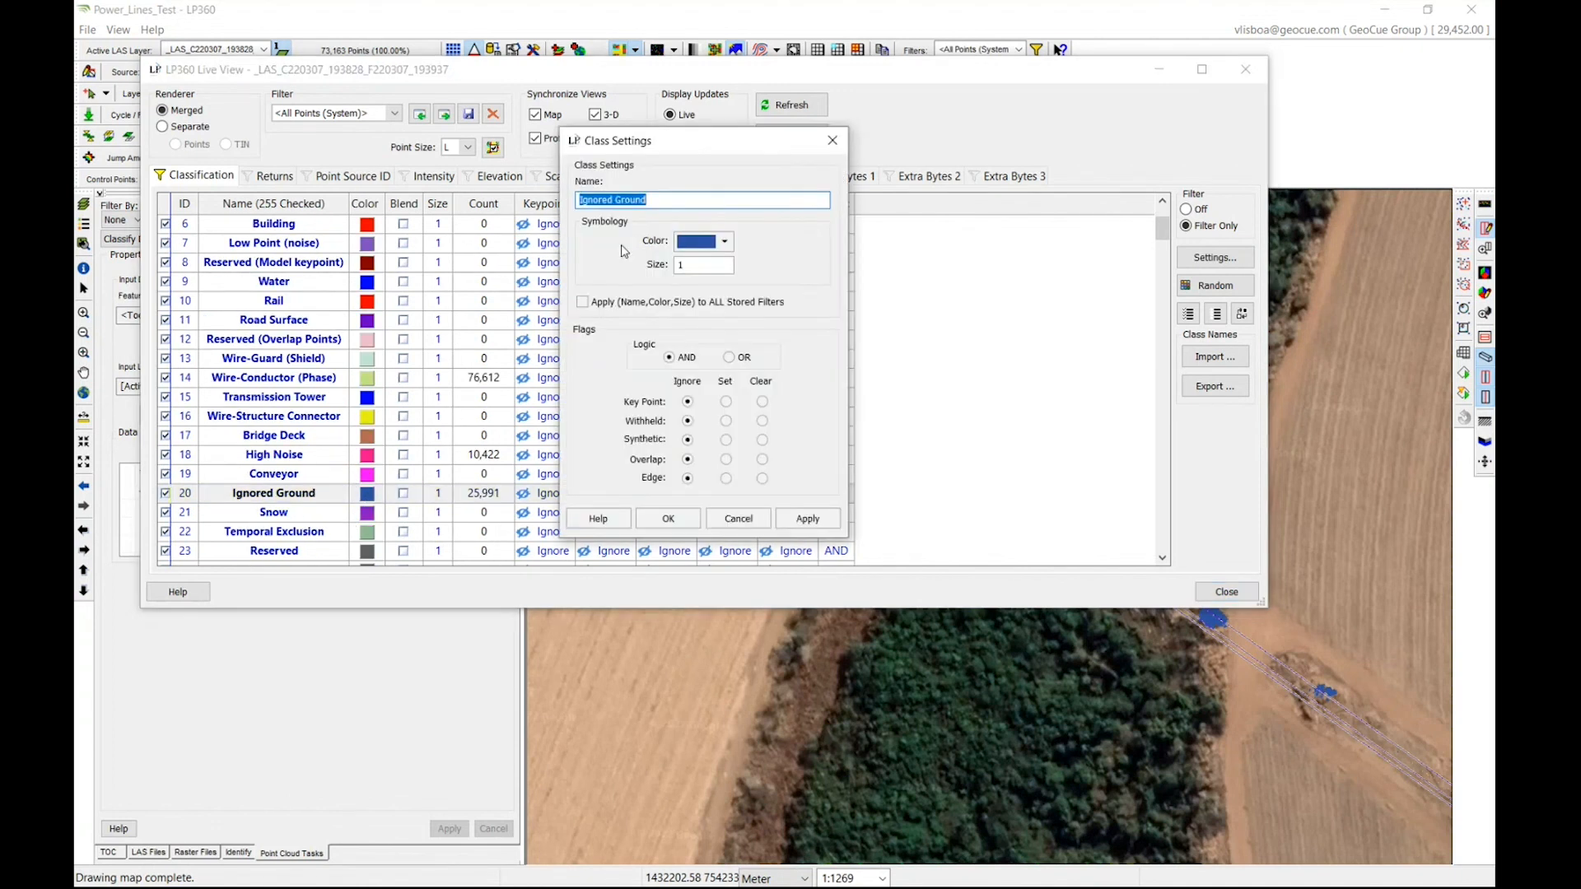
left_click(703, 242)
left_click(687, 327)
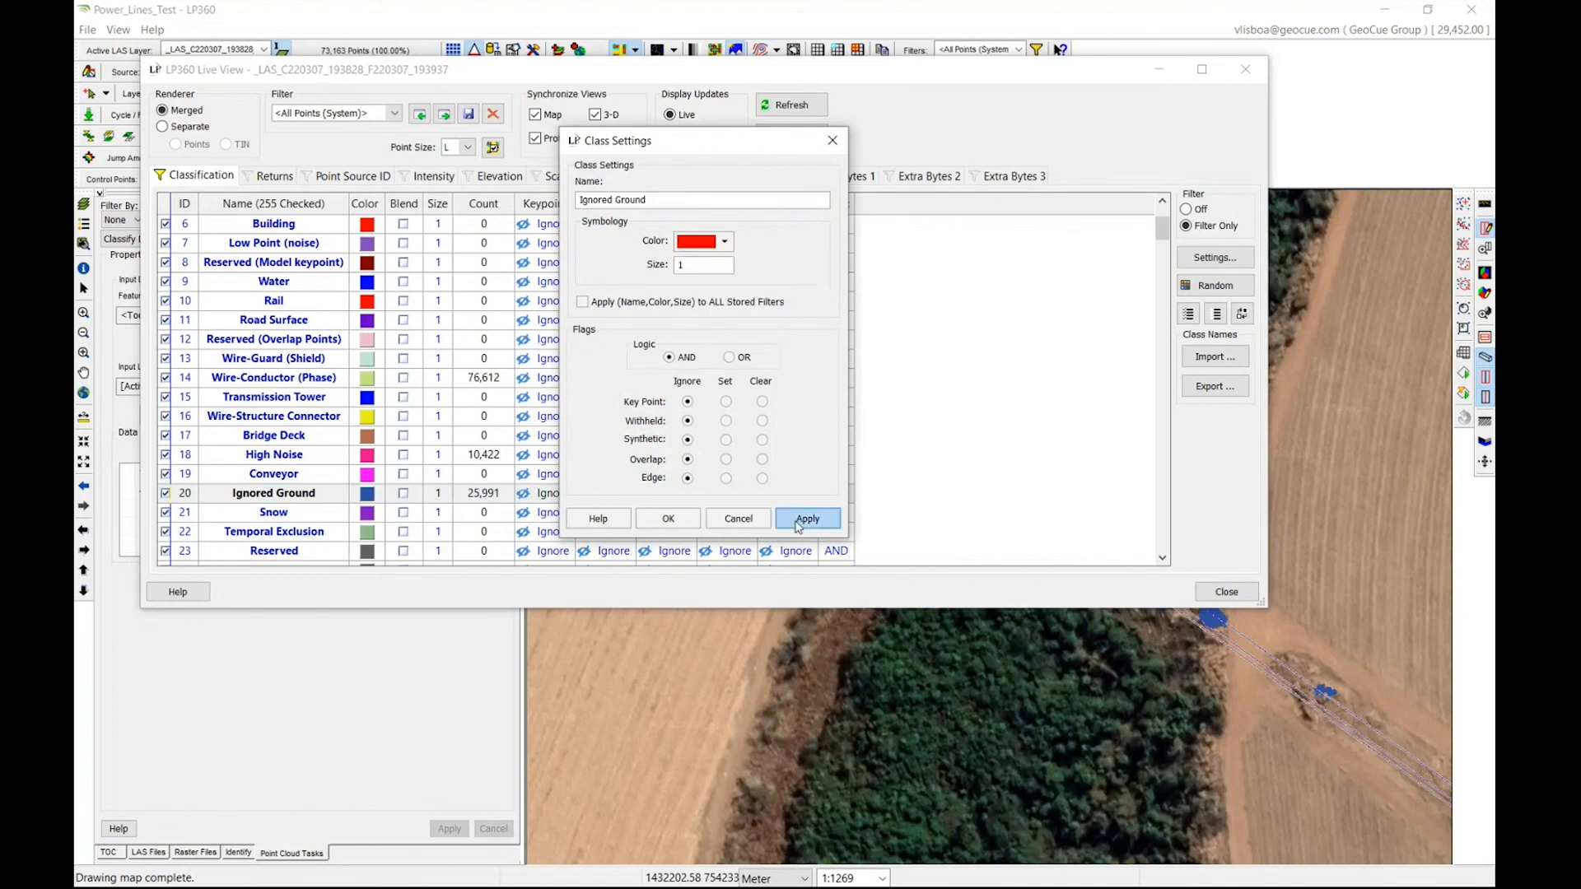
left_click(671, 519)
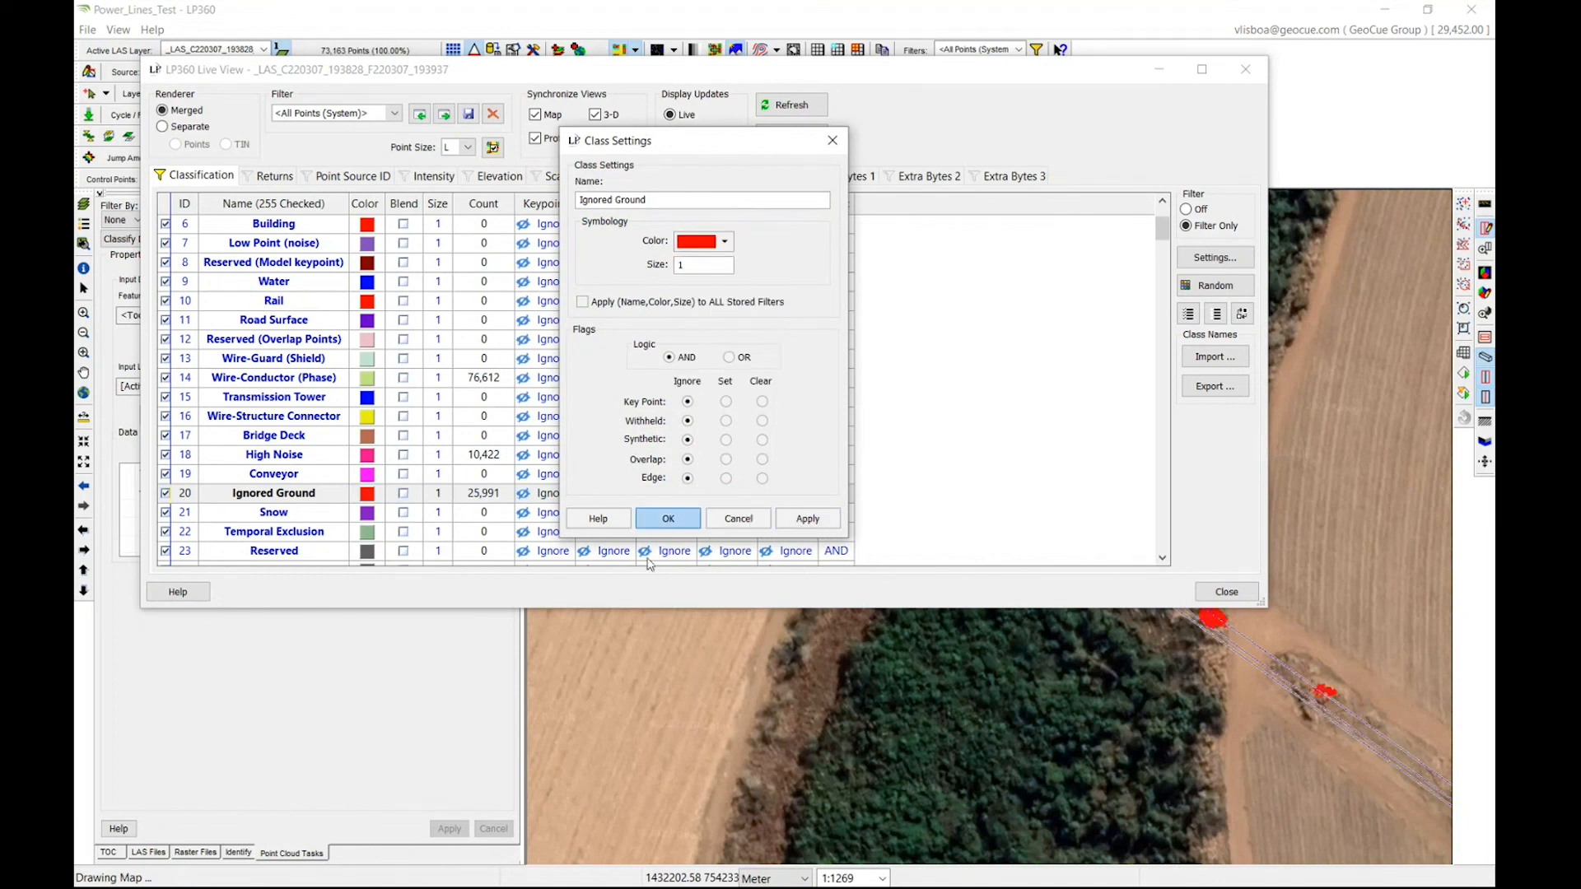
left_click(1159, 69)
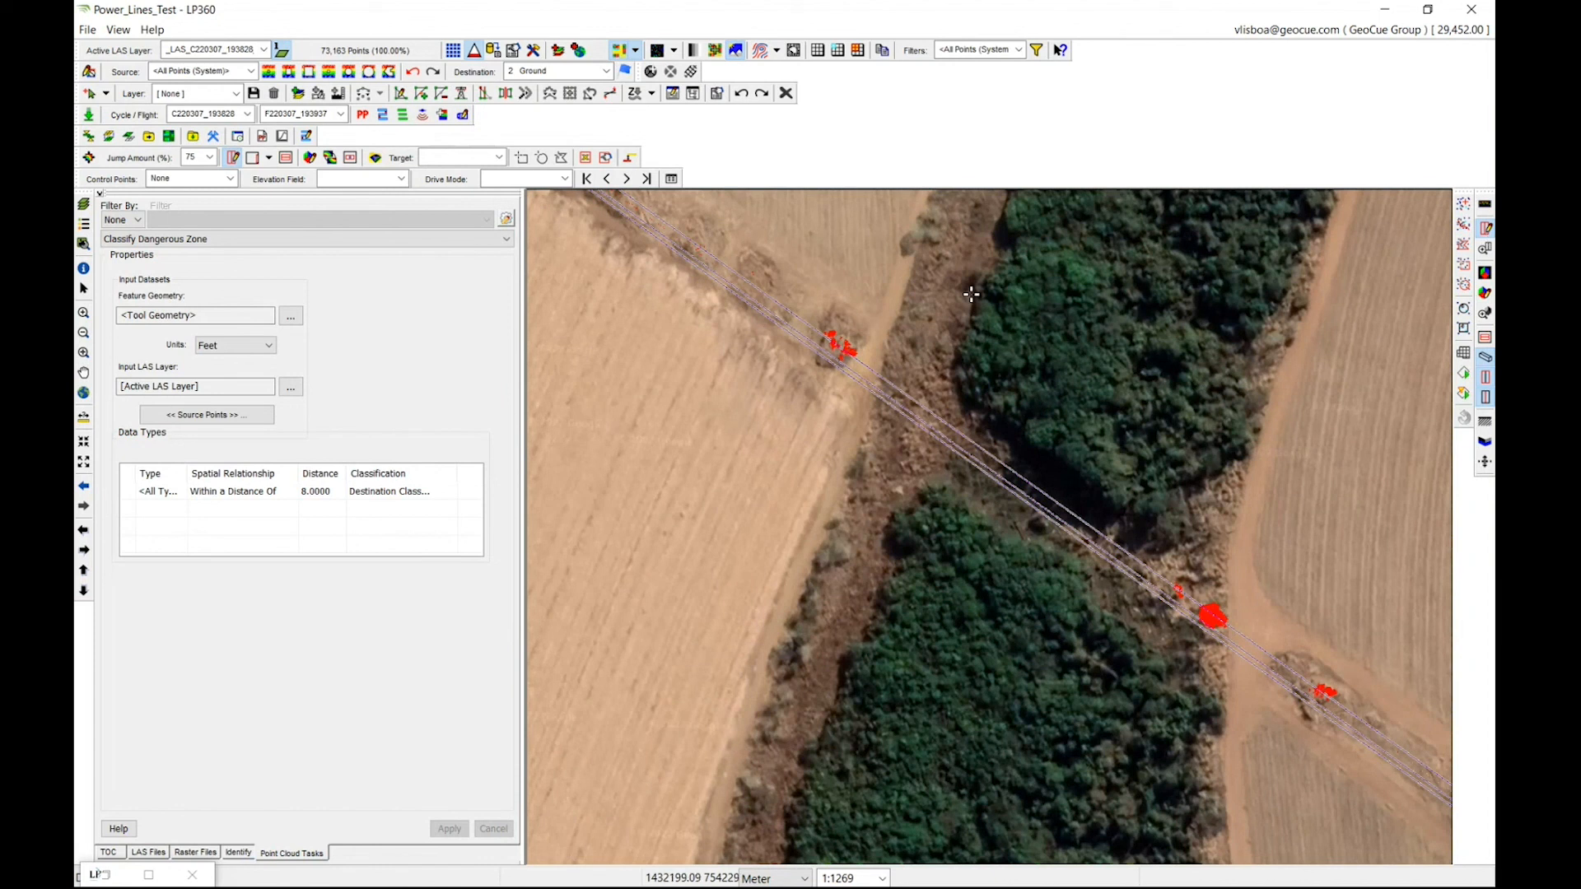
Step: Draw a profile section across the powerlines through the large red cluster at the forest's eastern edge
left_click(1238, 647)
left_click(1233, 652)
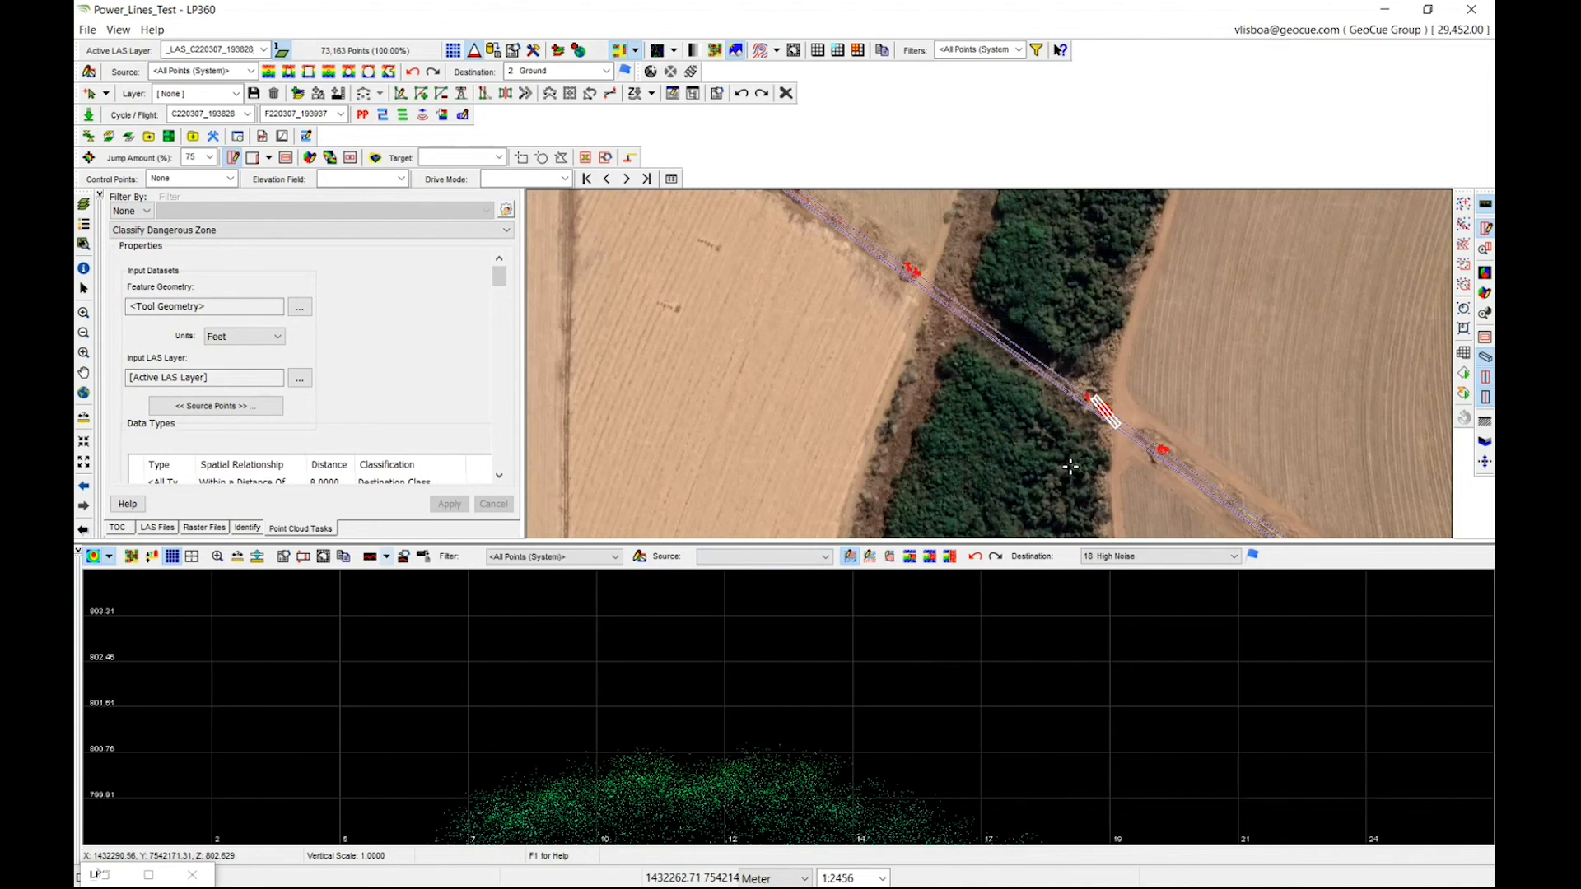
left_click(1119, 390)
left_click(1076, 443)
left_click(1073, 441)
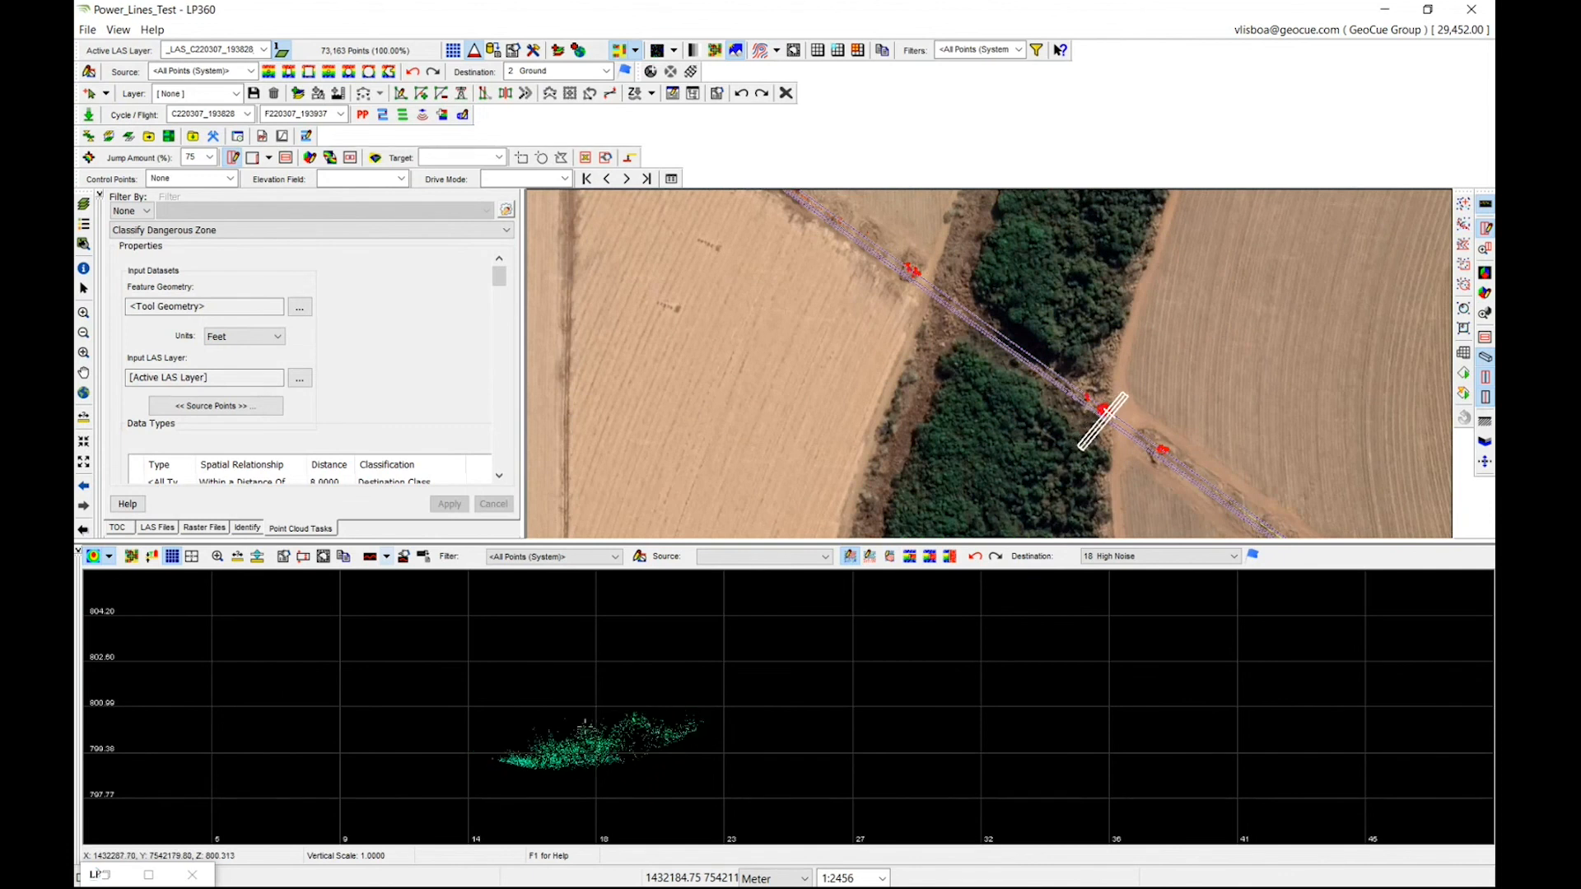
Step: Widen the profile section at the forest's eastern edge to include the powerline conductors above the vegetation cluster
left_click(574, 668)
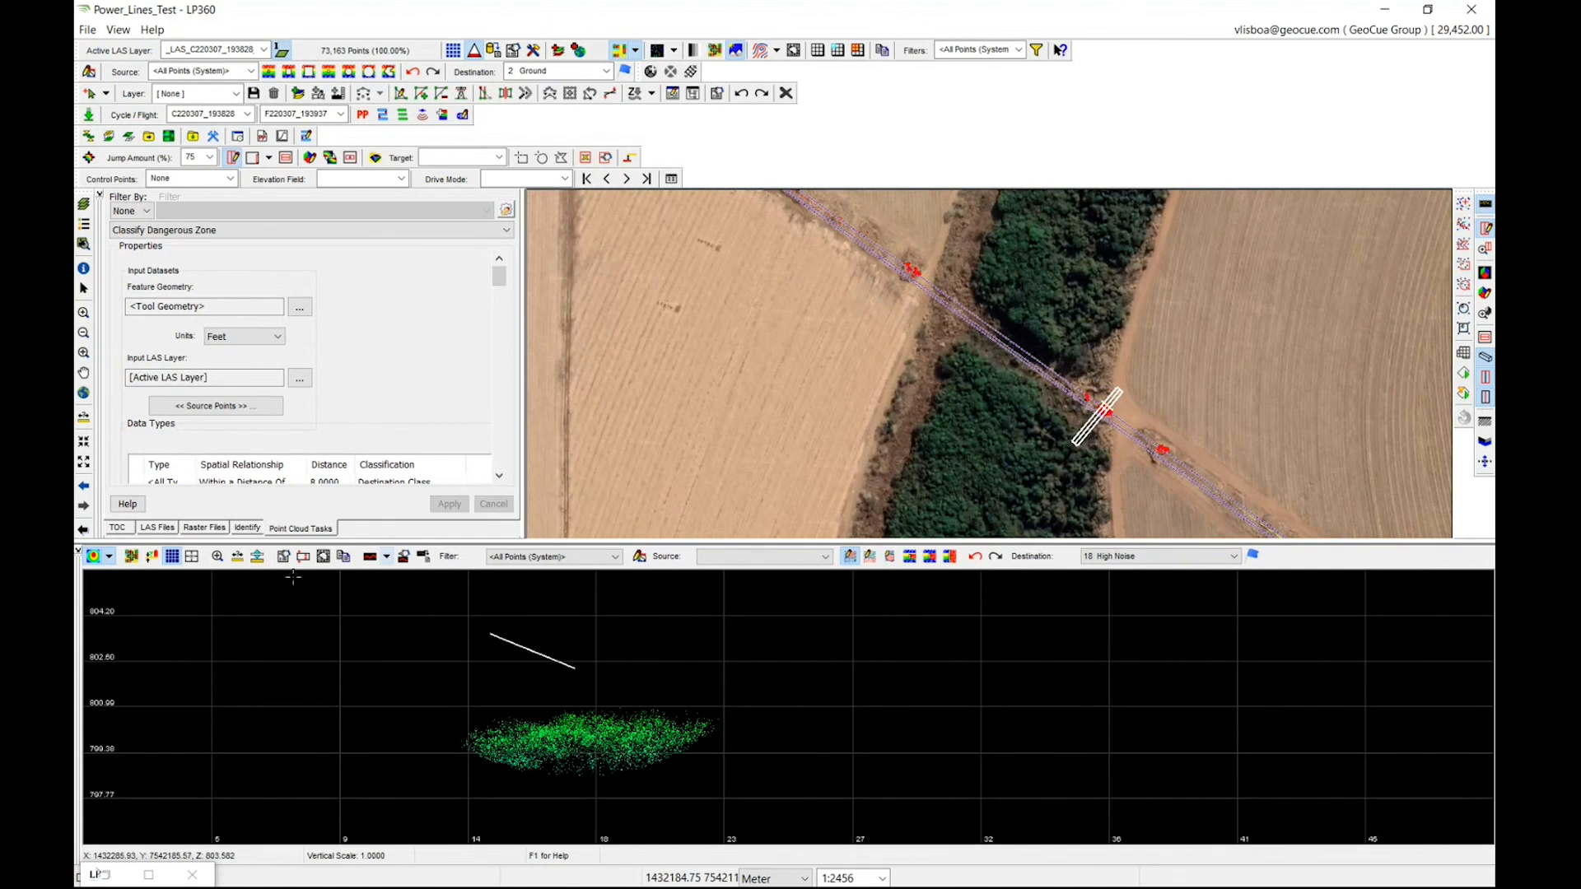
left_click(217, 557)
left_click_drag(752, 716, 751, 769)
scroll(787, 667, "down", 5)
scroll(804, 675, "down", 2)
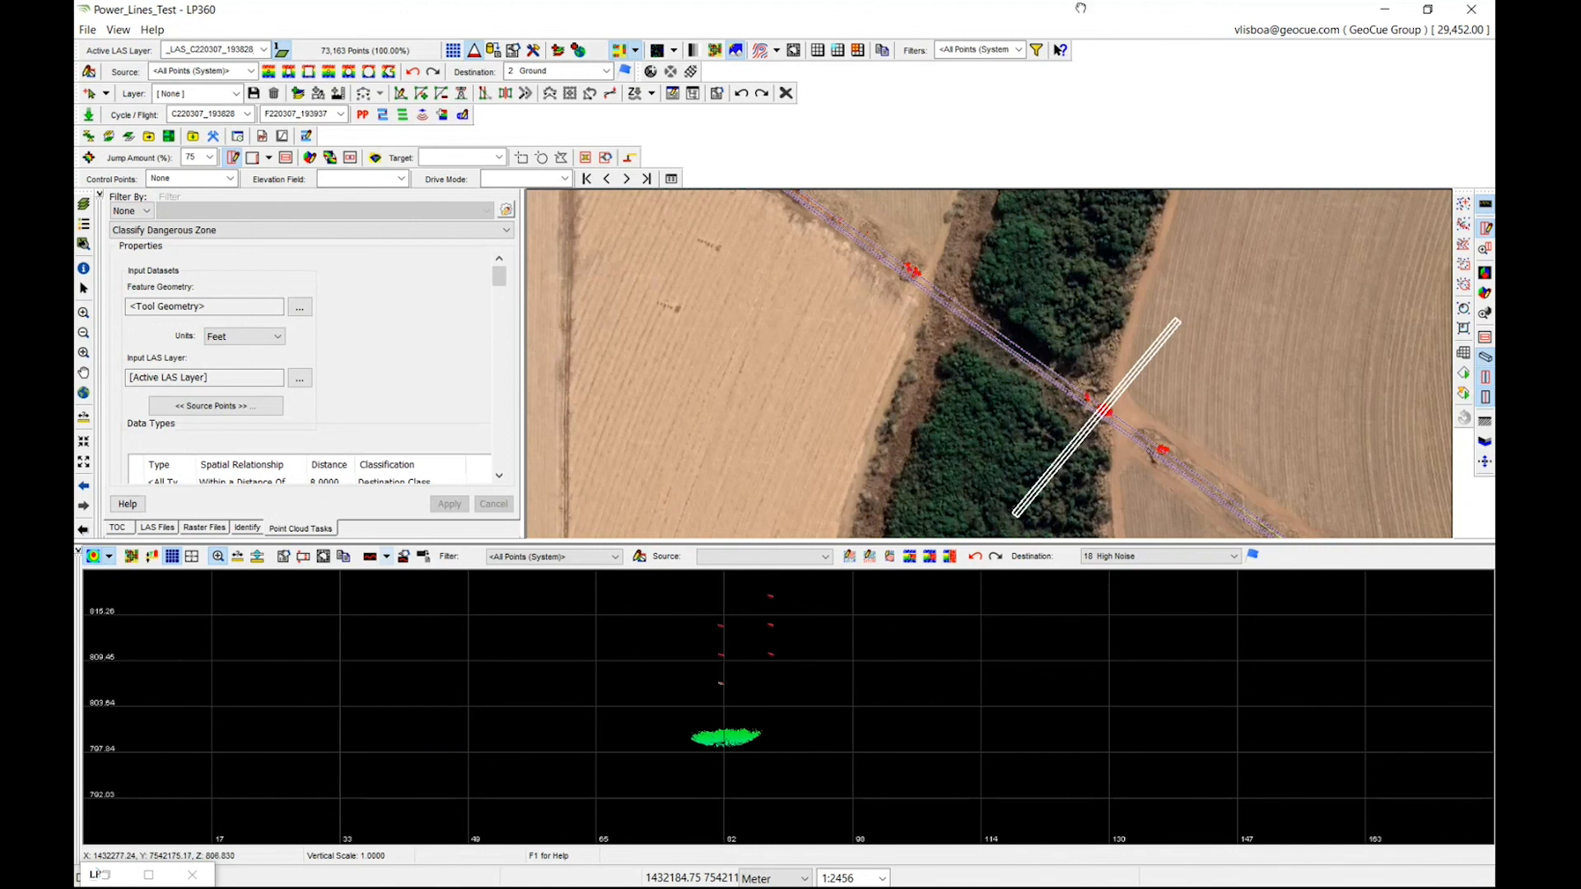
Step: Synchronize Live View with the 3-D view, turn on class 0 Created, never classified, and put the Live View window away
left_click(1036, 49)
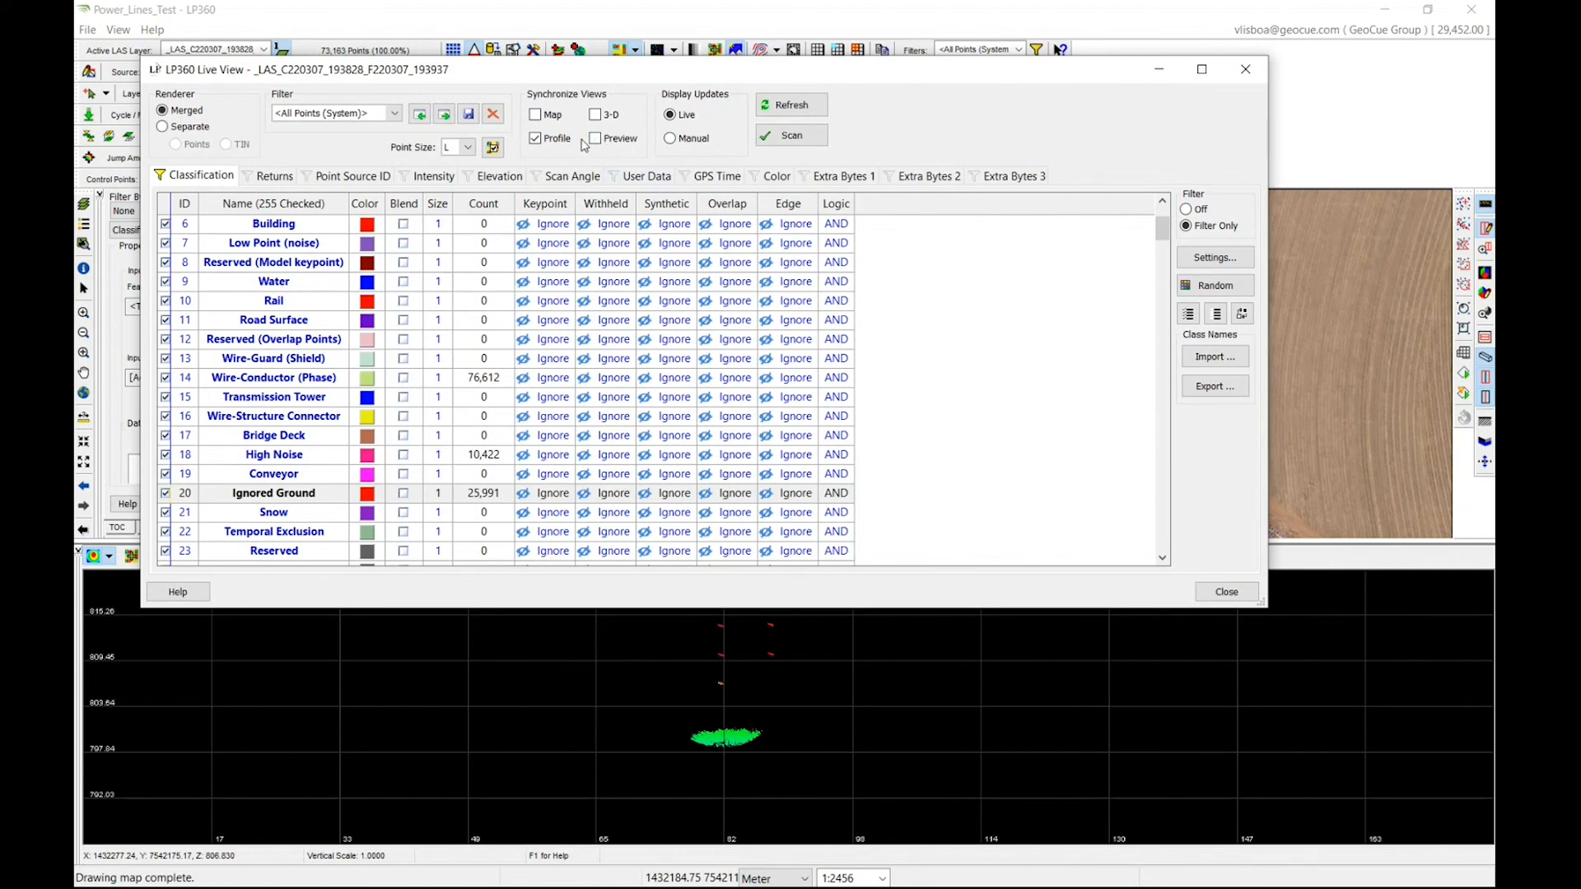
left_click(595, 115)
mouse_move(861, 71)
left_mouse_down()
mouse_move(953, 60)
mouse_move(857, 60)
left_mouse_up()
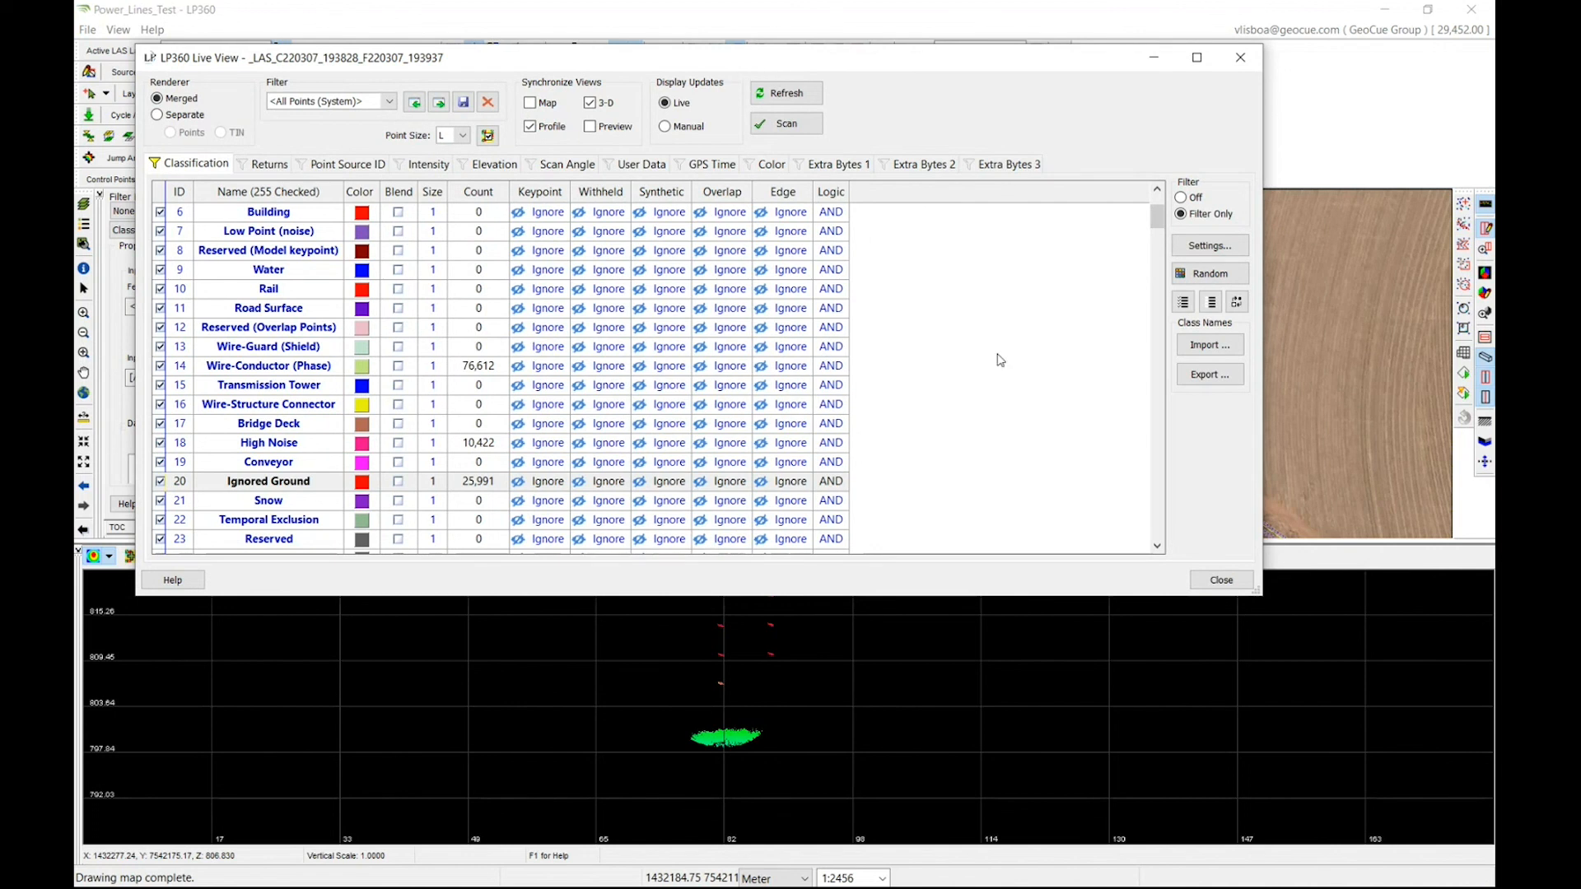
left_click_drag(1153, 225, 1169, 185)
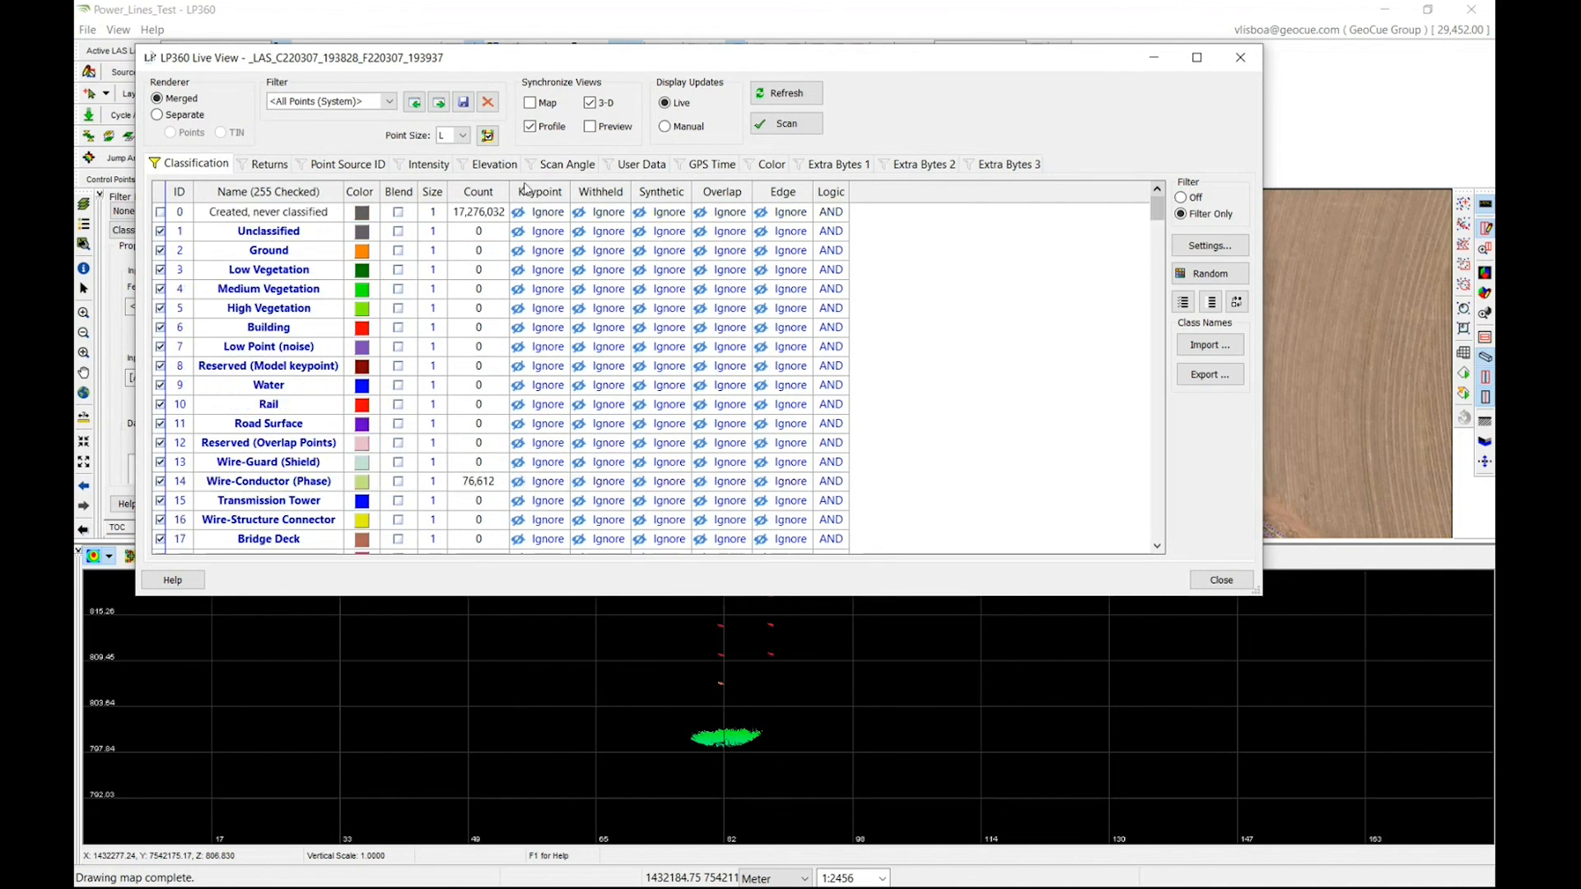
left_click(160, 213)
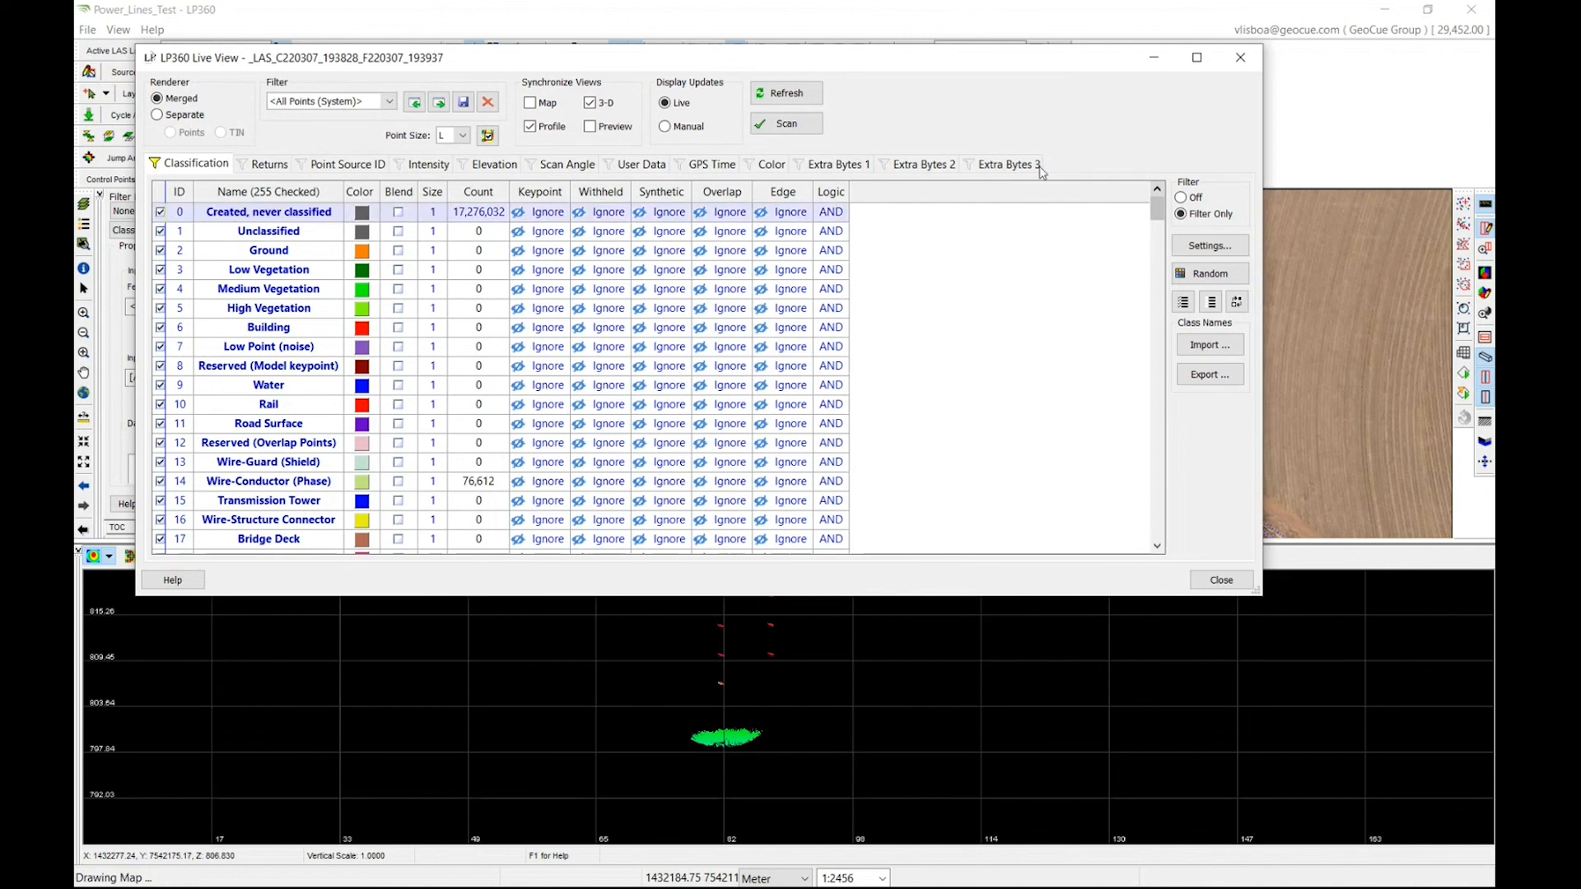
left_click(1155, 58)
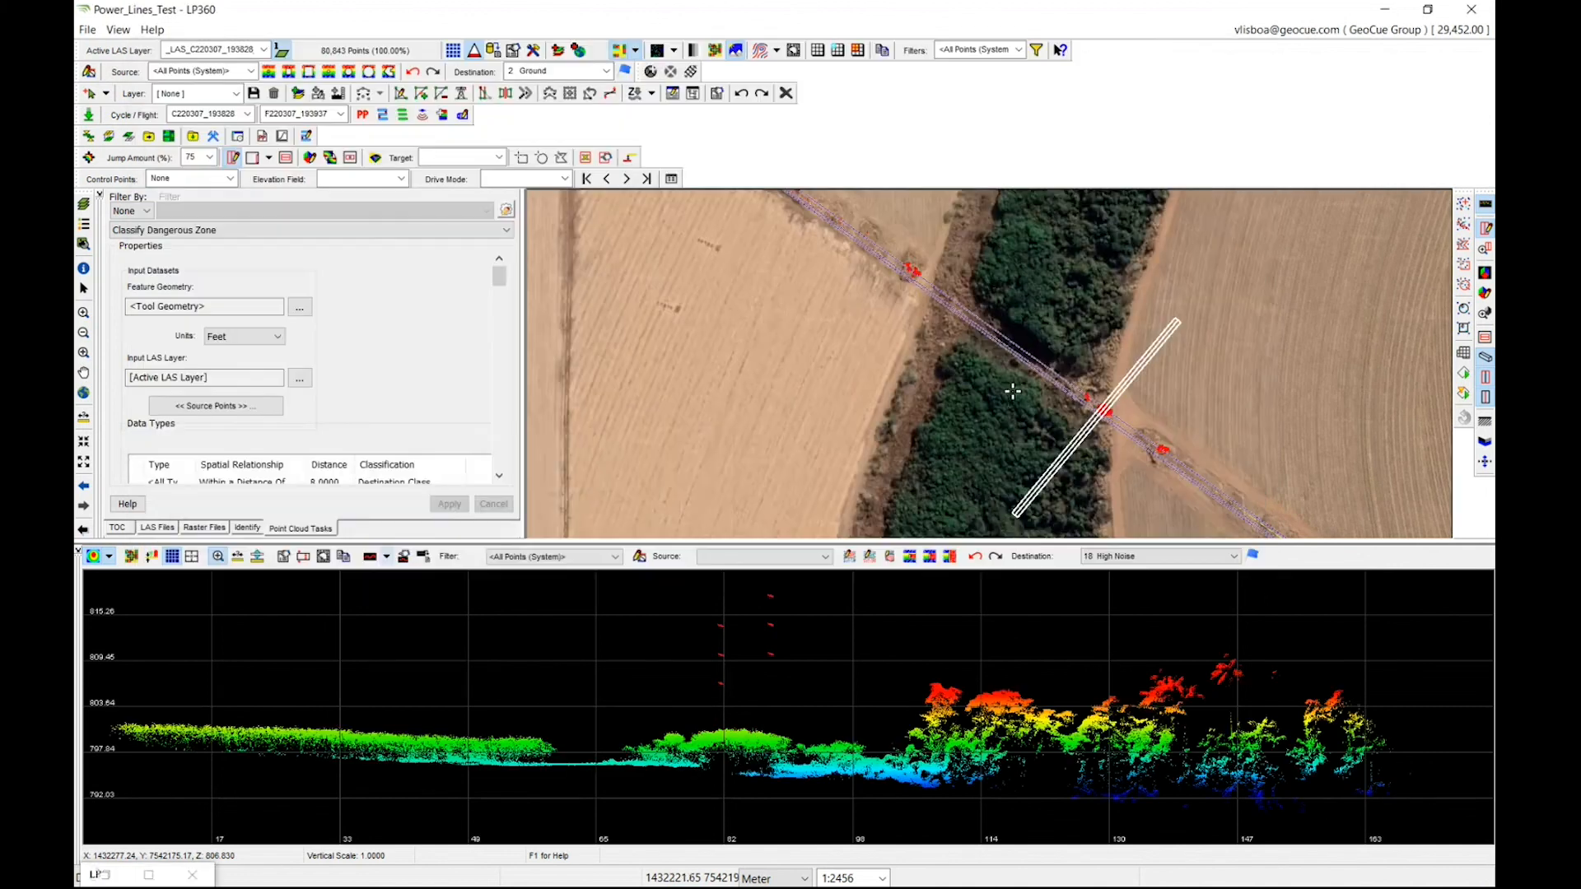
Step: Widen the profile section further and color its points by classification
scroll(794, 652, "down", 5)
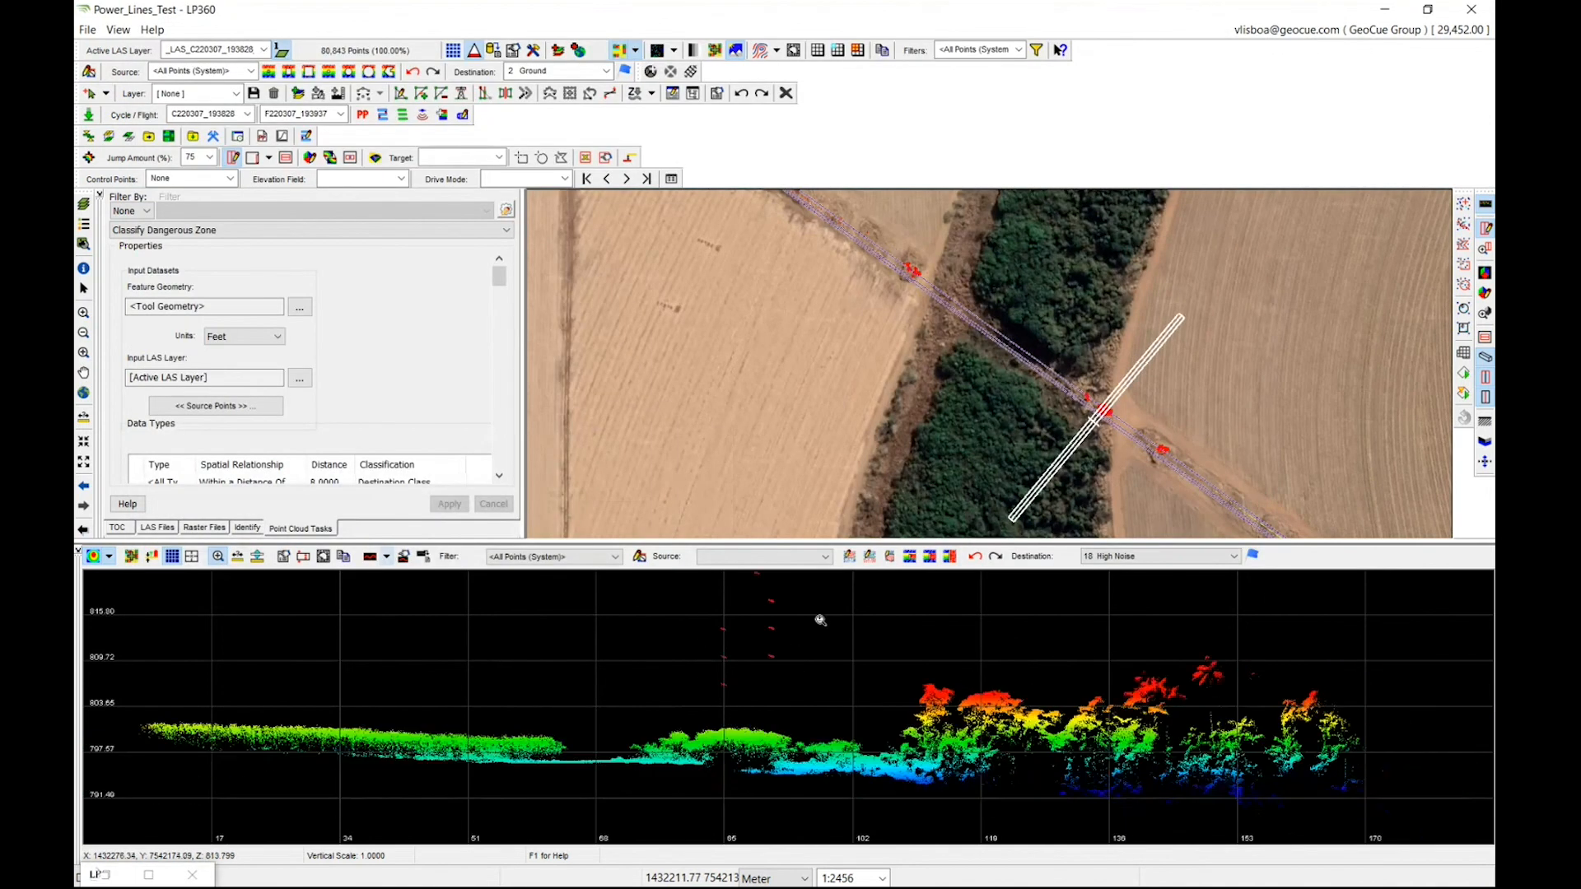
scroll(821, 619, "up", 1)
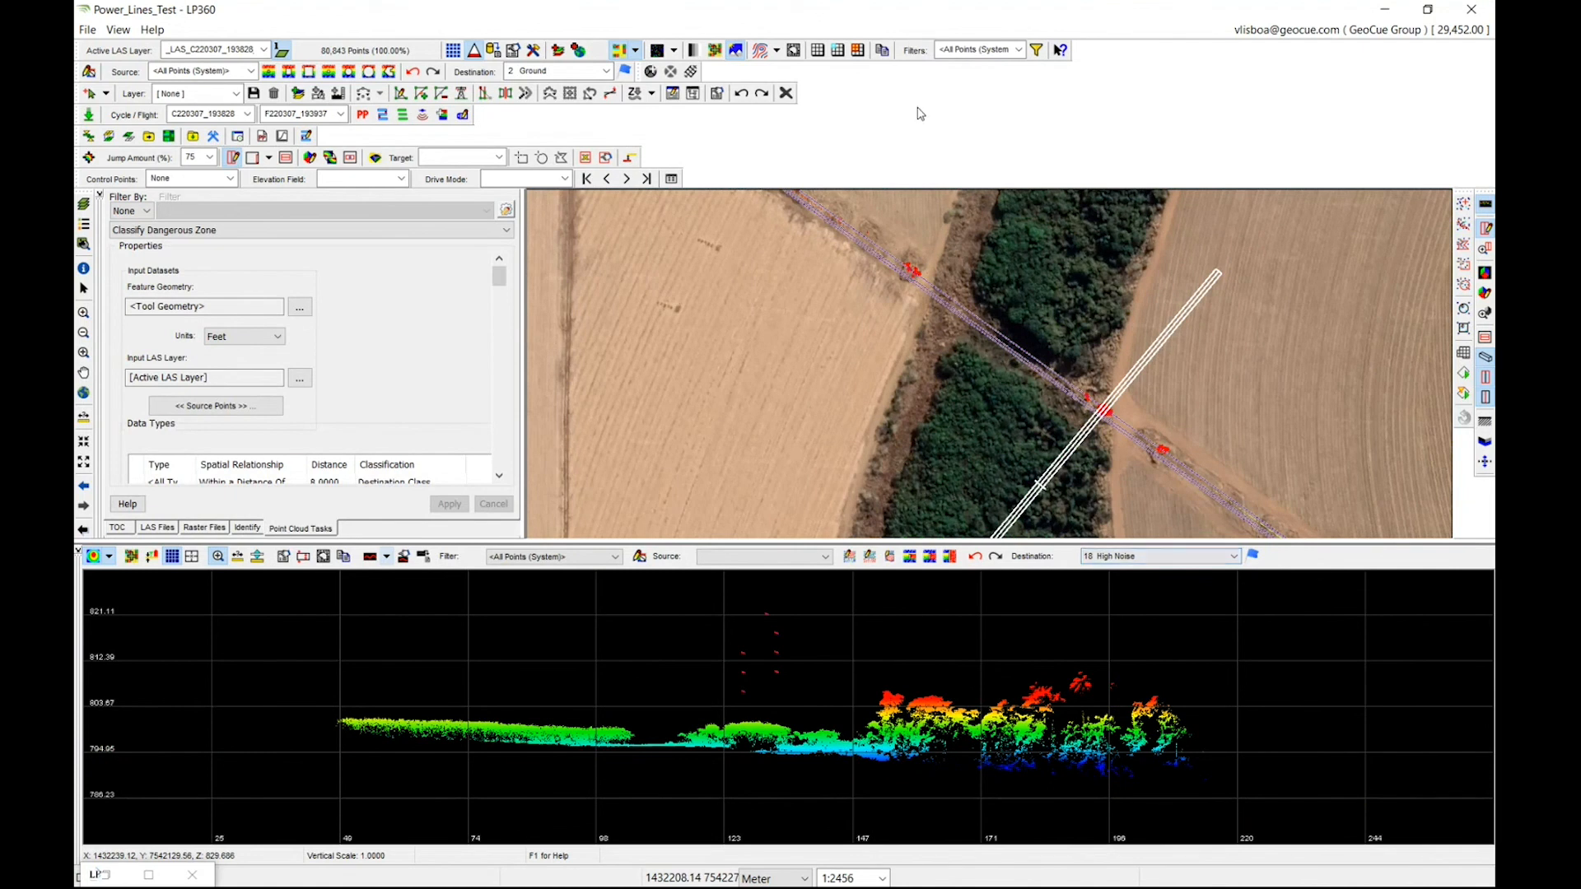
left_click(109, 556)
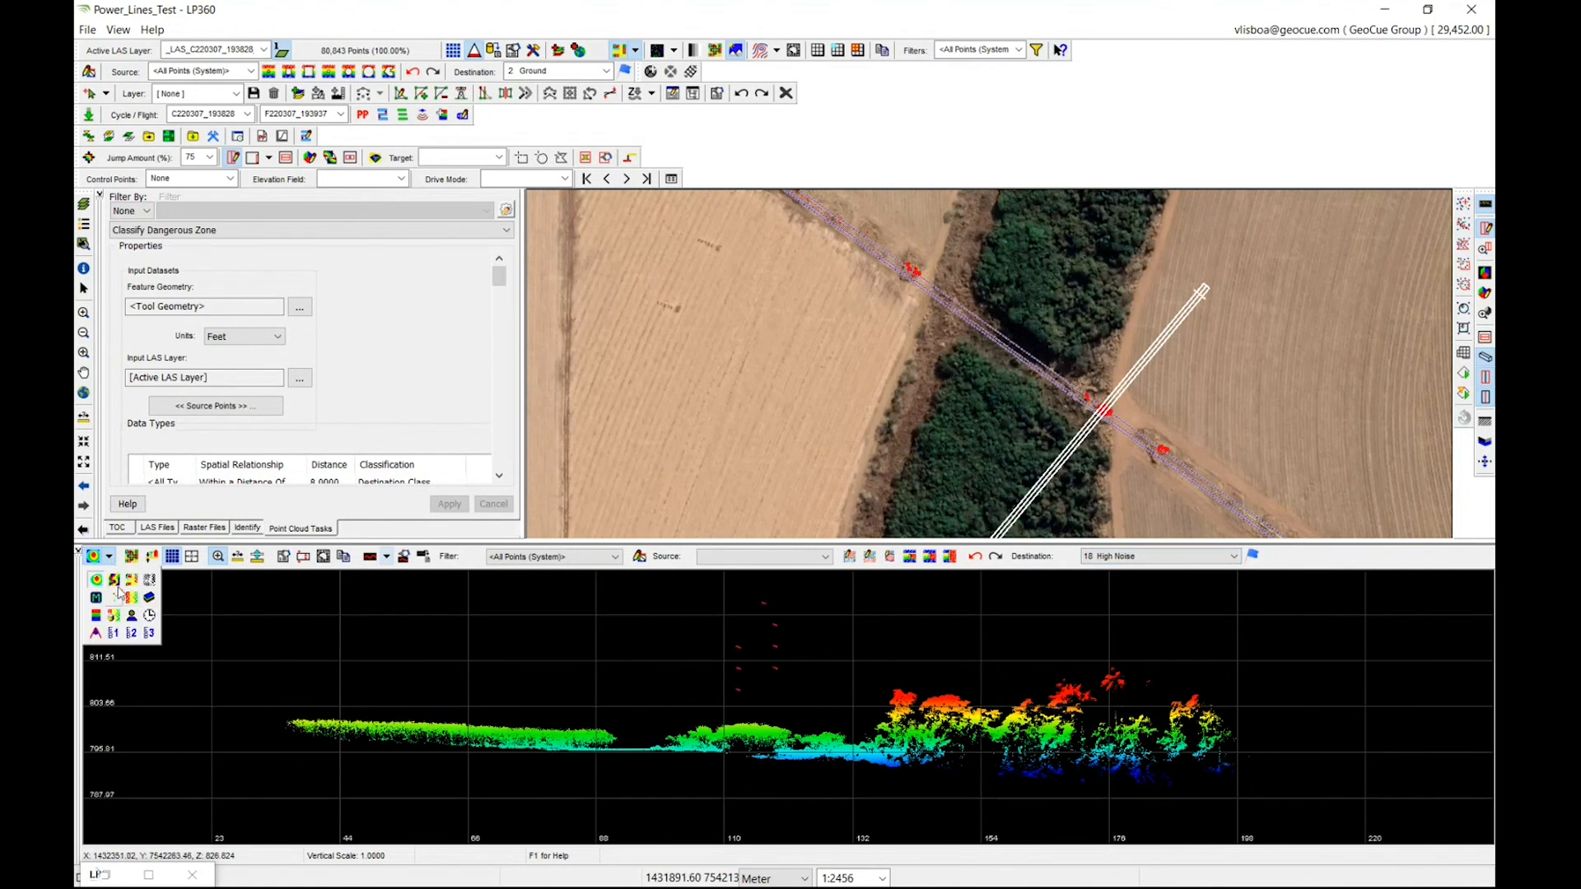
left_click(131, 579)
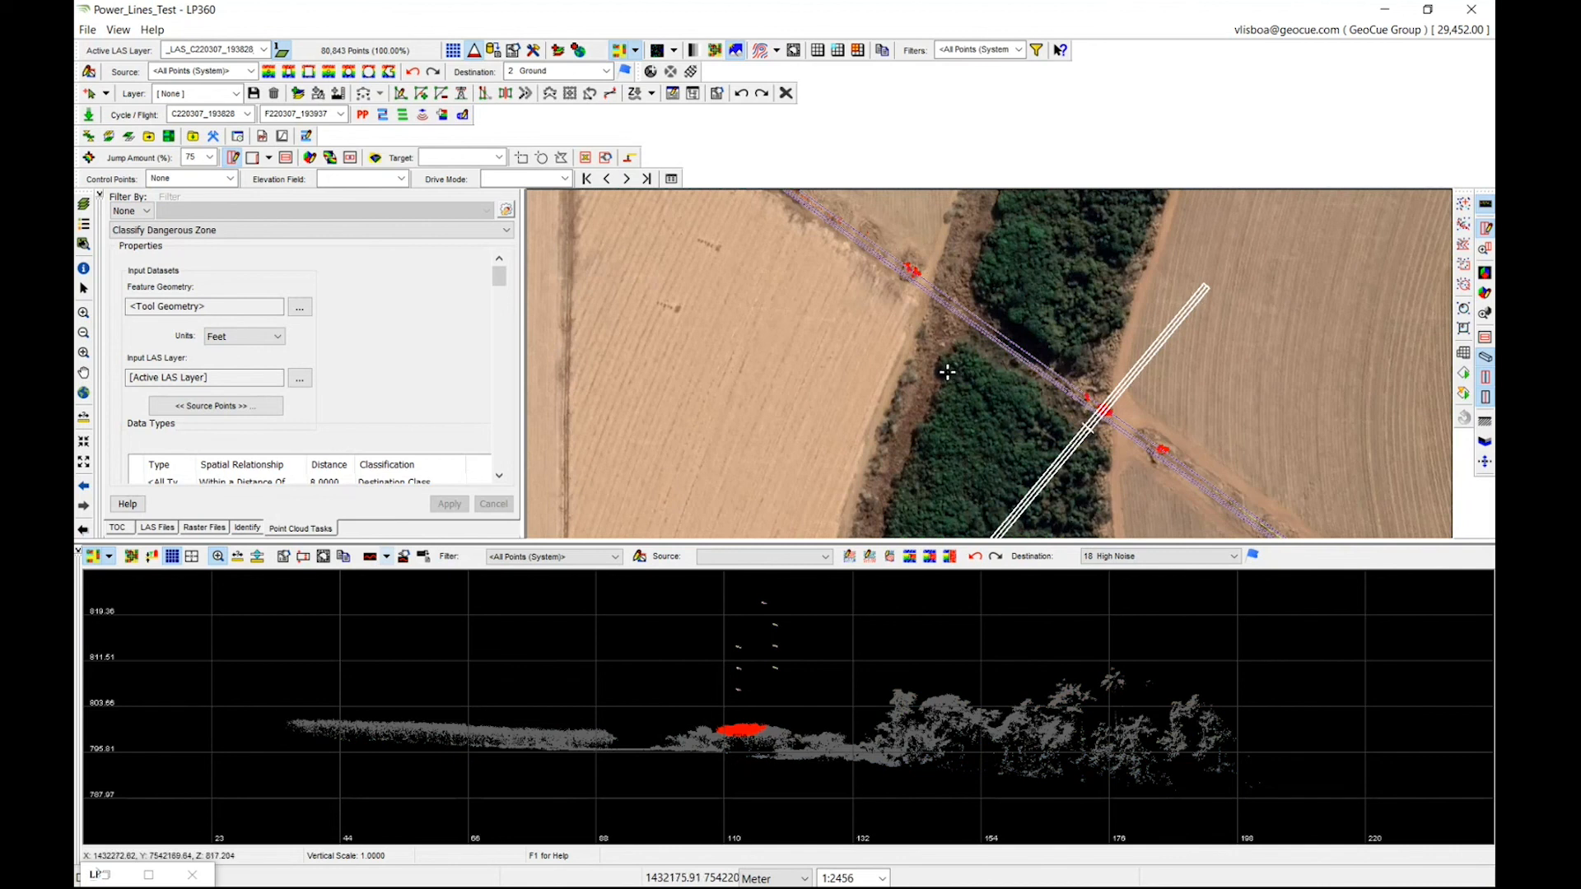
Step: Step the profile section along the powerlines from the forest's eastern edge southeast to the red cluster in the field
scroll(1063, 466, "down", 3)
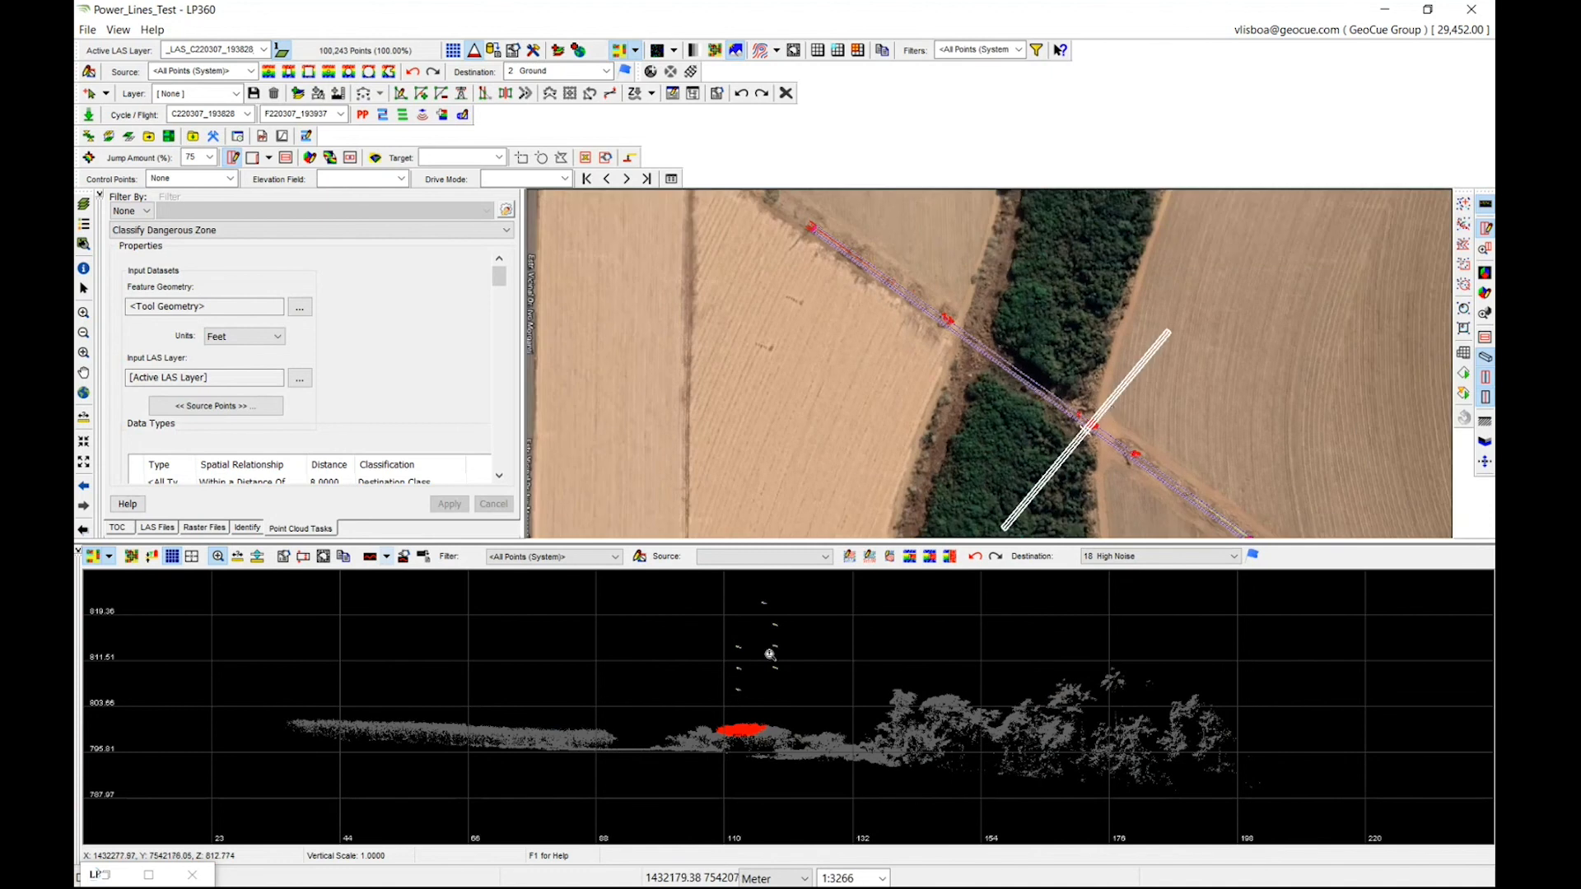
key("Up")
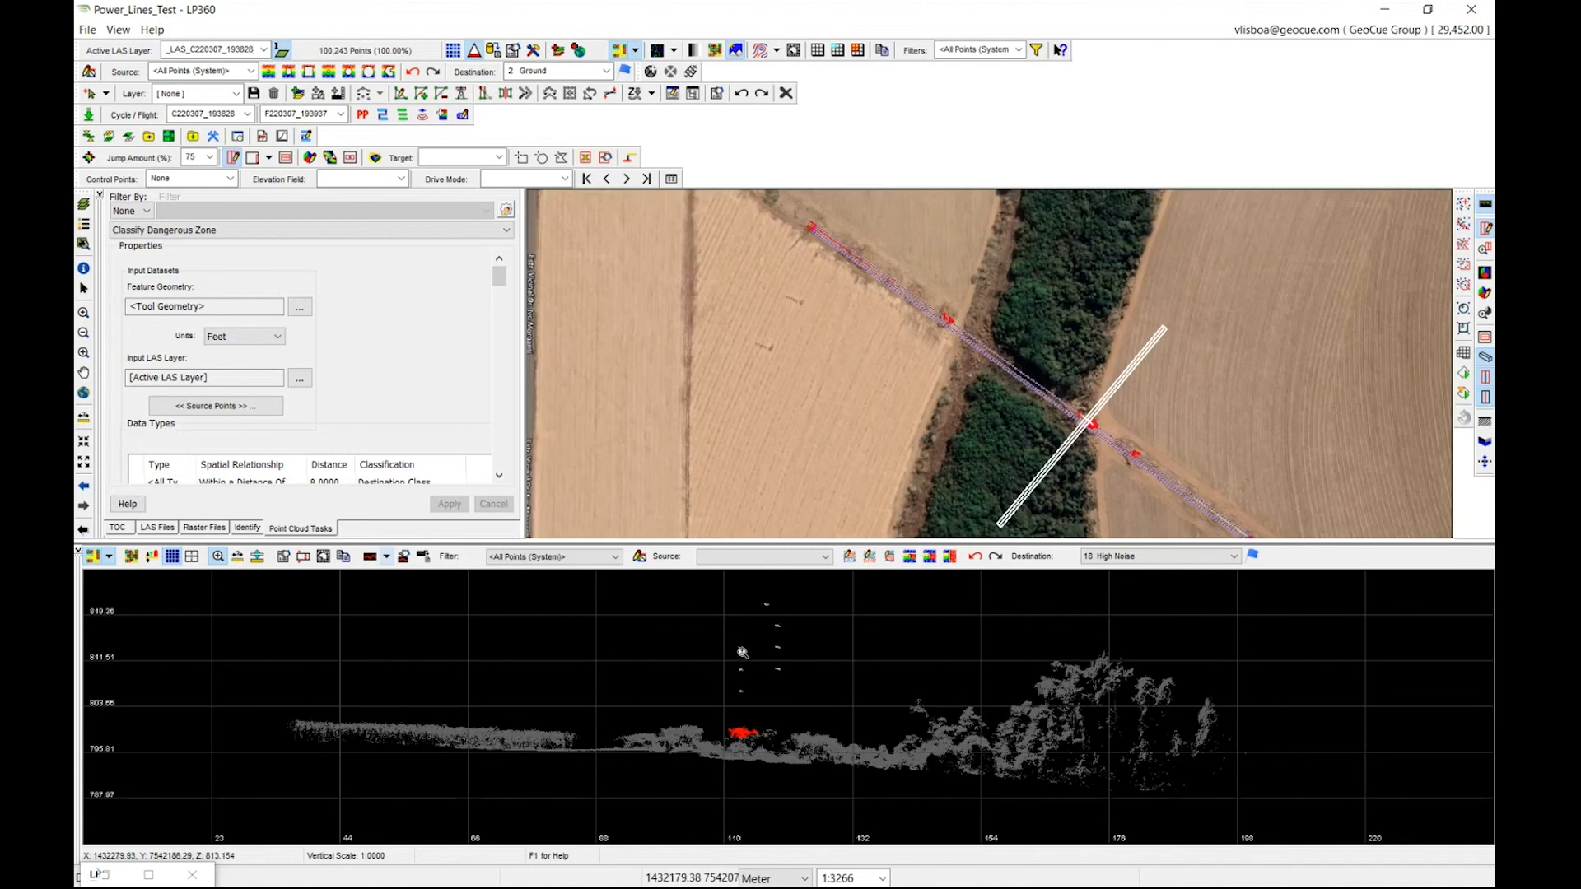
key("Up")
key("Down")
key("Down")
key("Down")
key("Down")
key("Down")
key("Down")
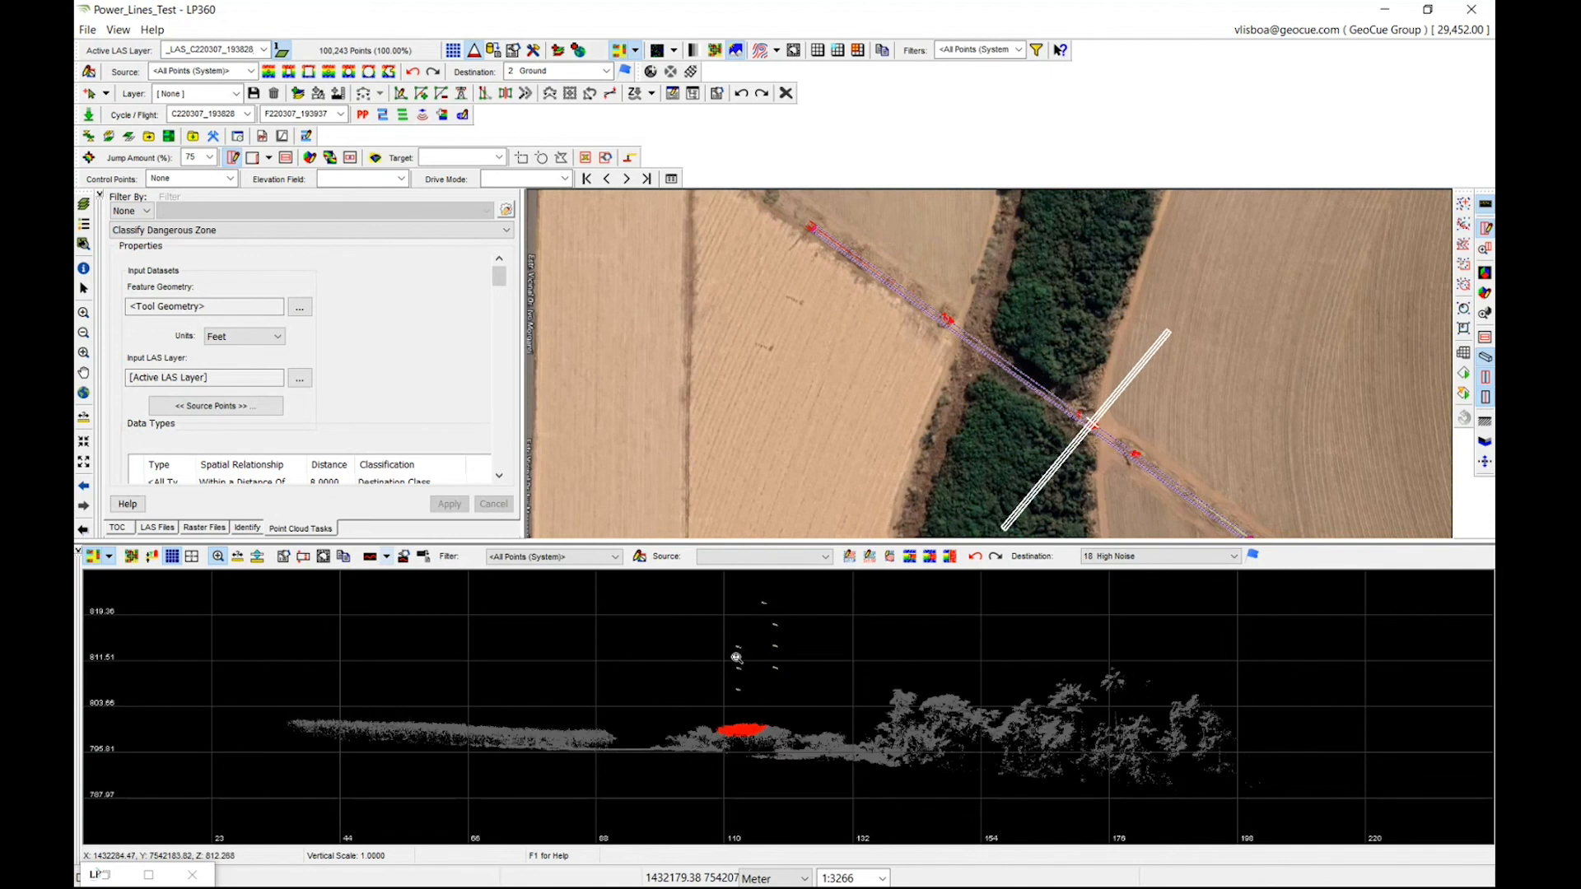
key("Down")
key("Down")
key("Down")
key("Down")
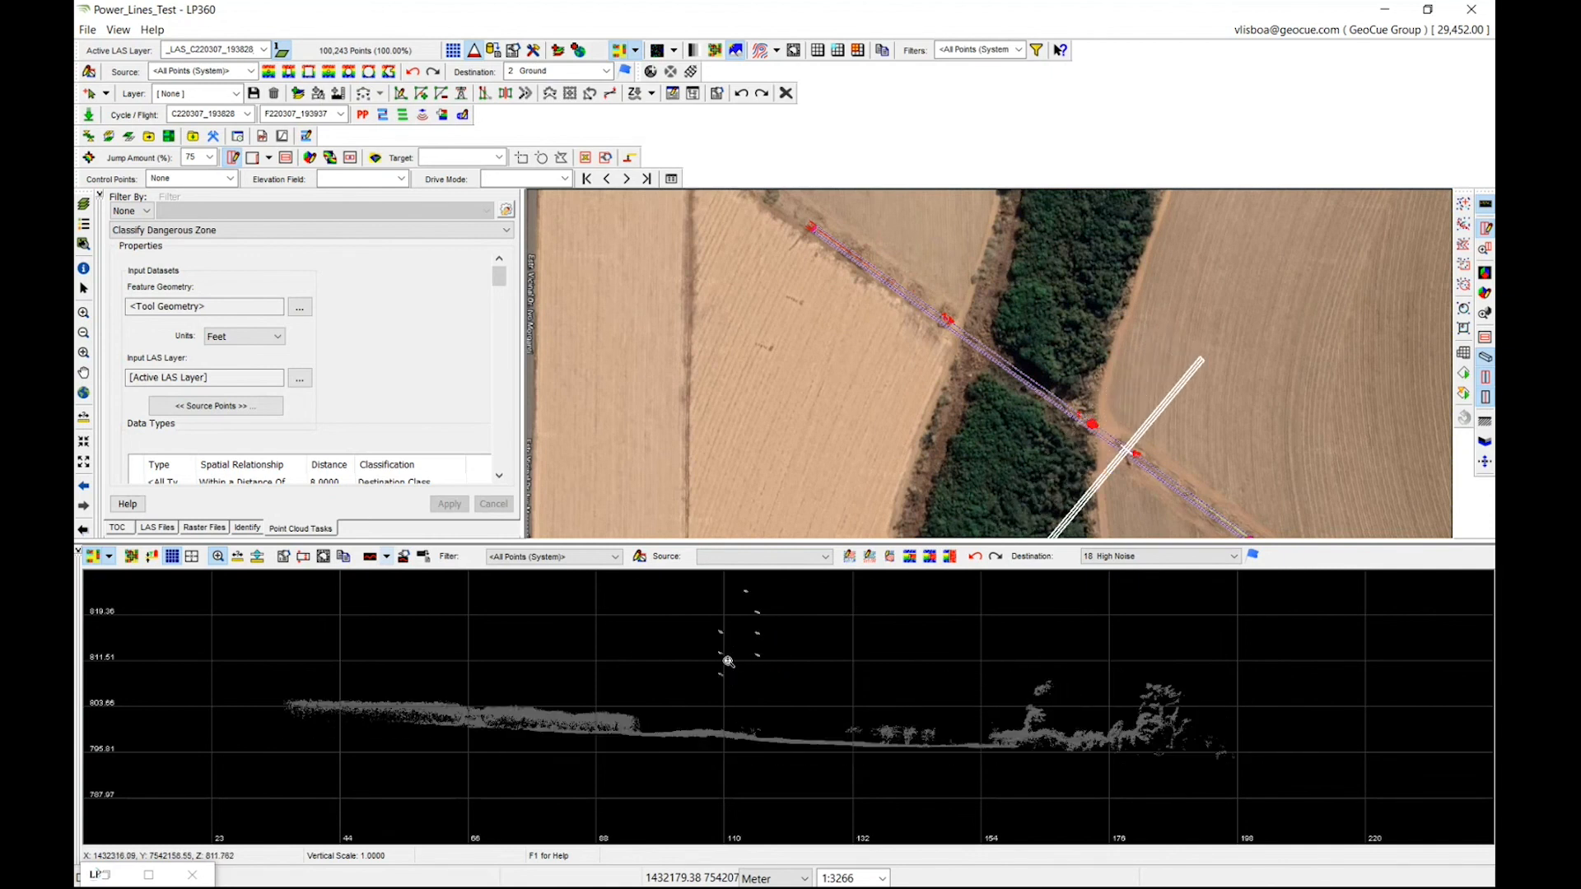
key("Up")
key("Up")
key("Up")
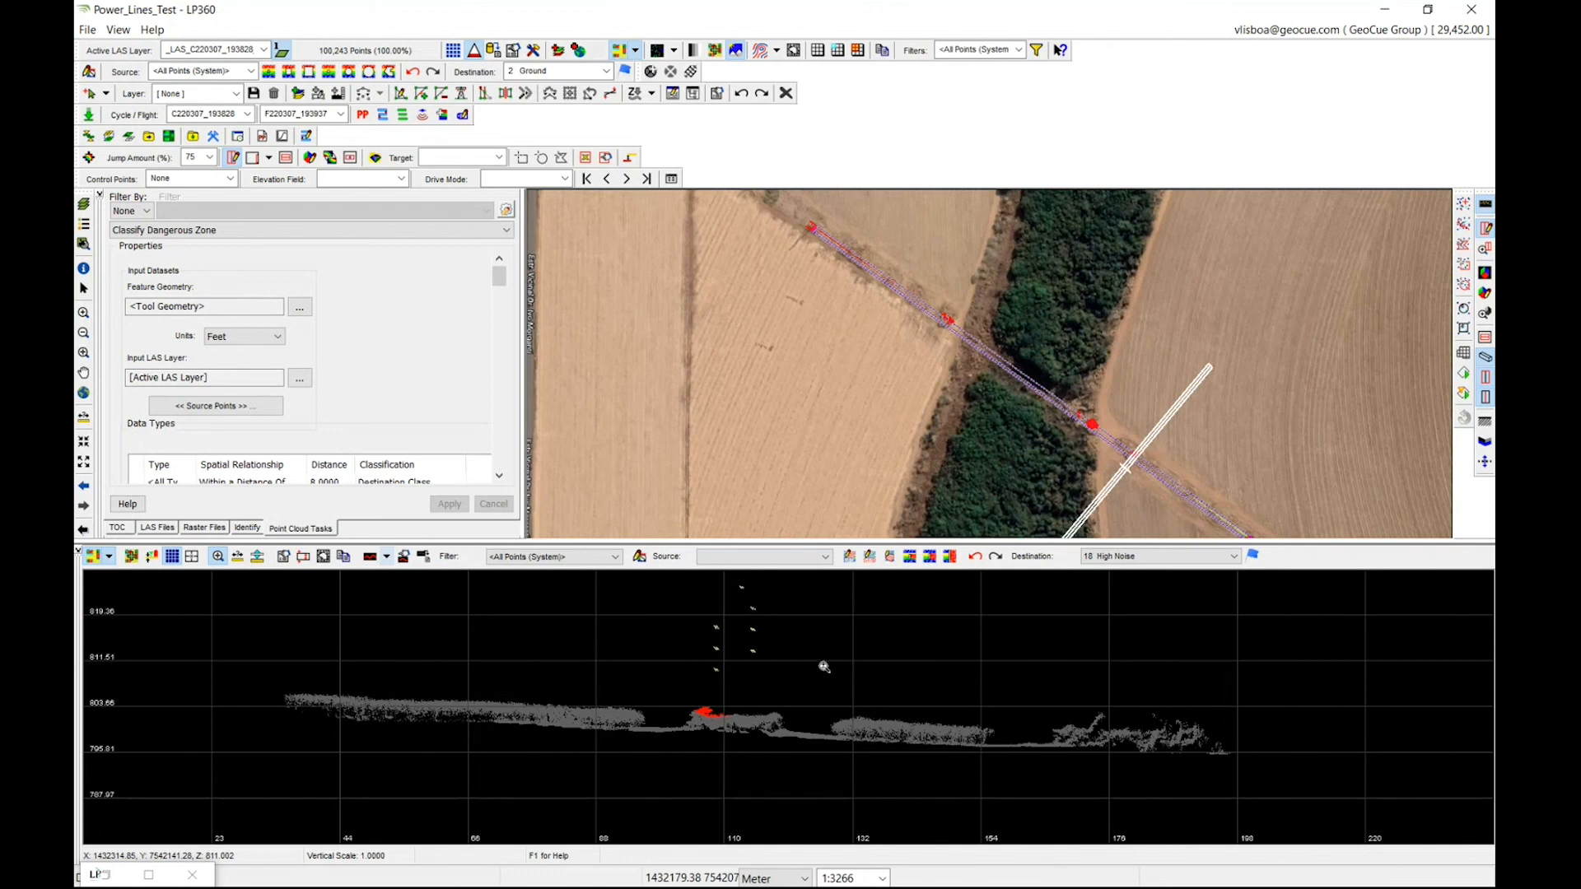
Step: Step the profile section northwest along the powerlines to the large red cluster at the forest's eastern edge
key("Up")
key("Up")
key("Up")
scroll(913, 533, "up", 7)
scroll(946, 469, "down", 9)
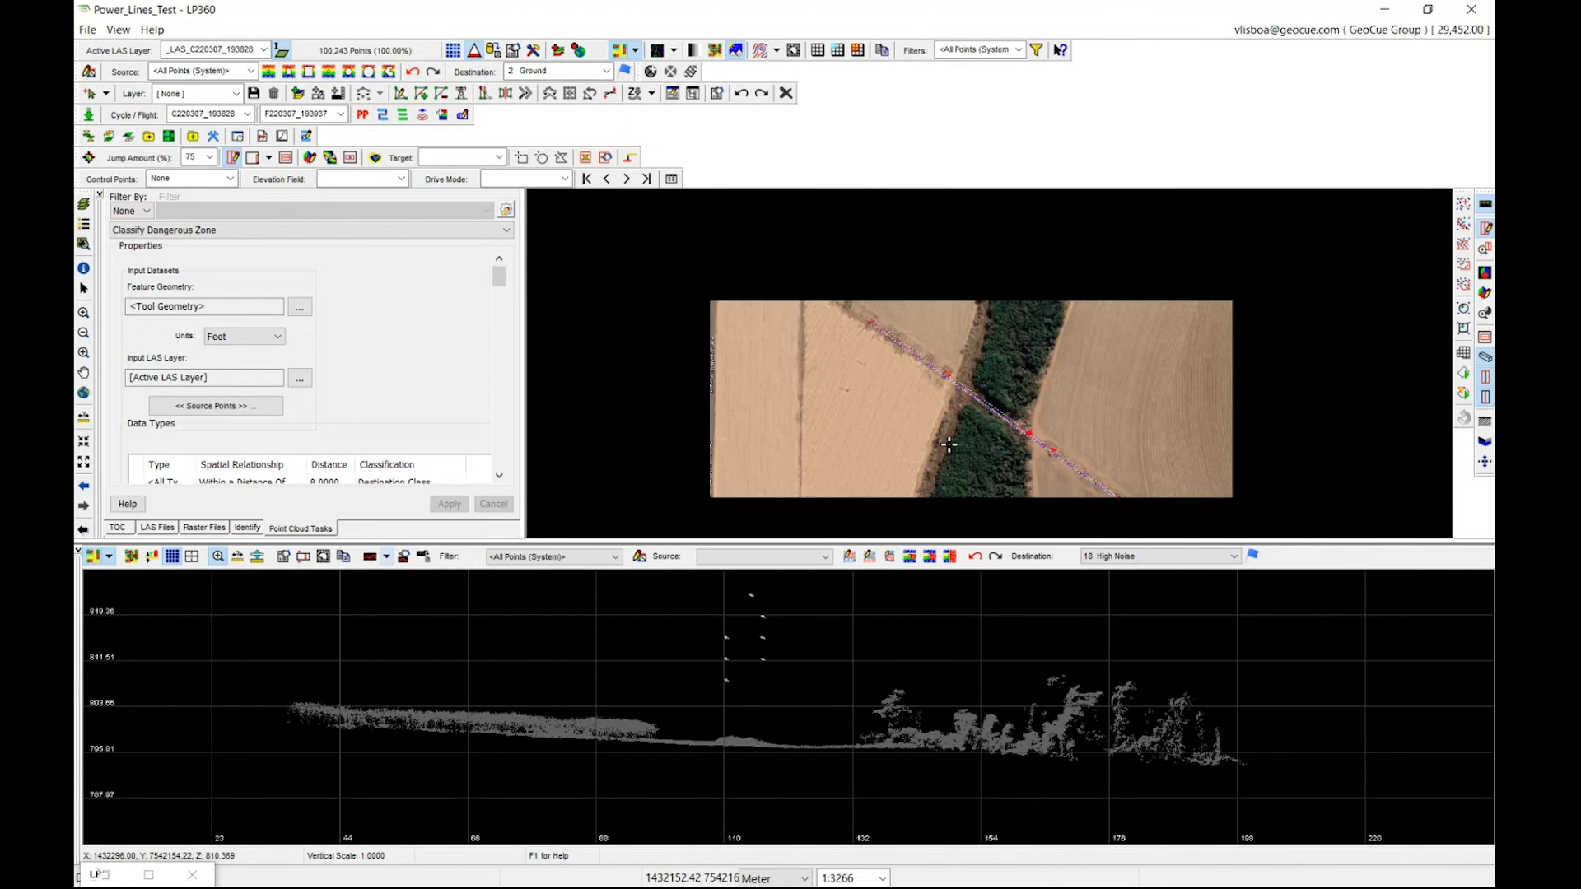
key("Up")
key("Up")
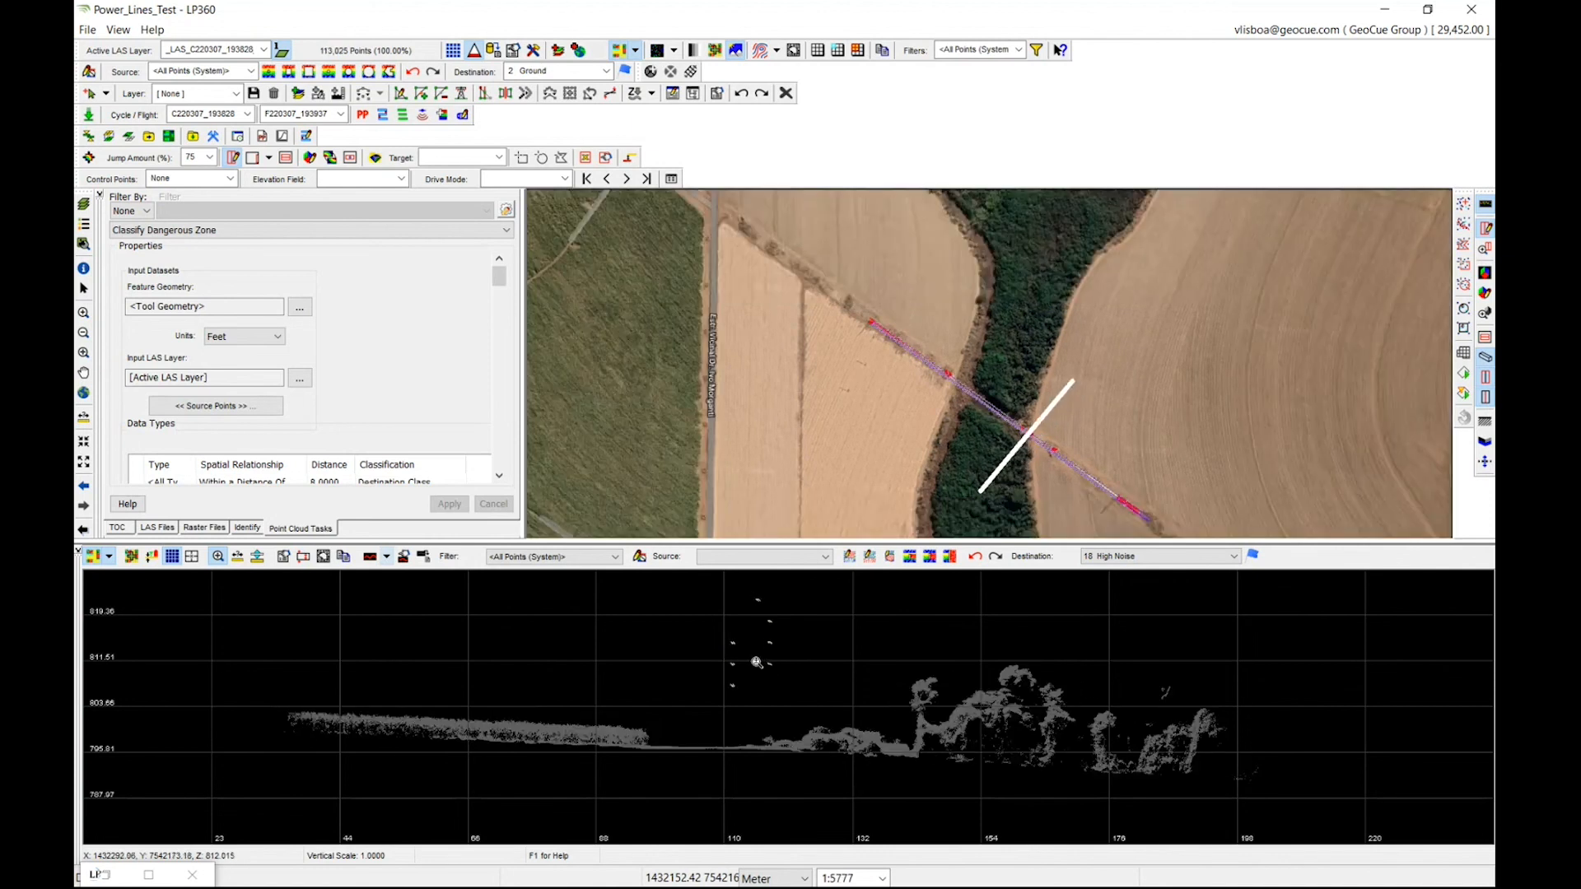
key("Up")
key("Up")
key("Up")
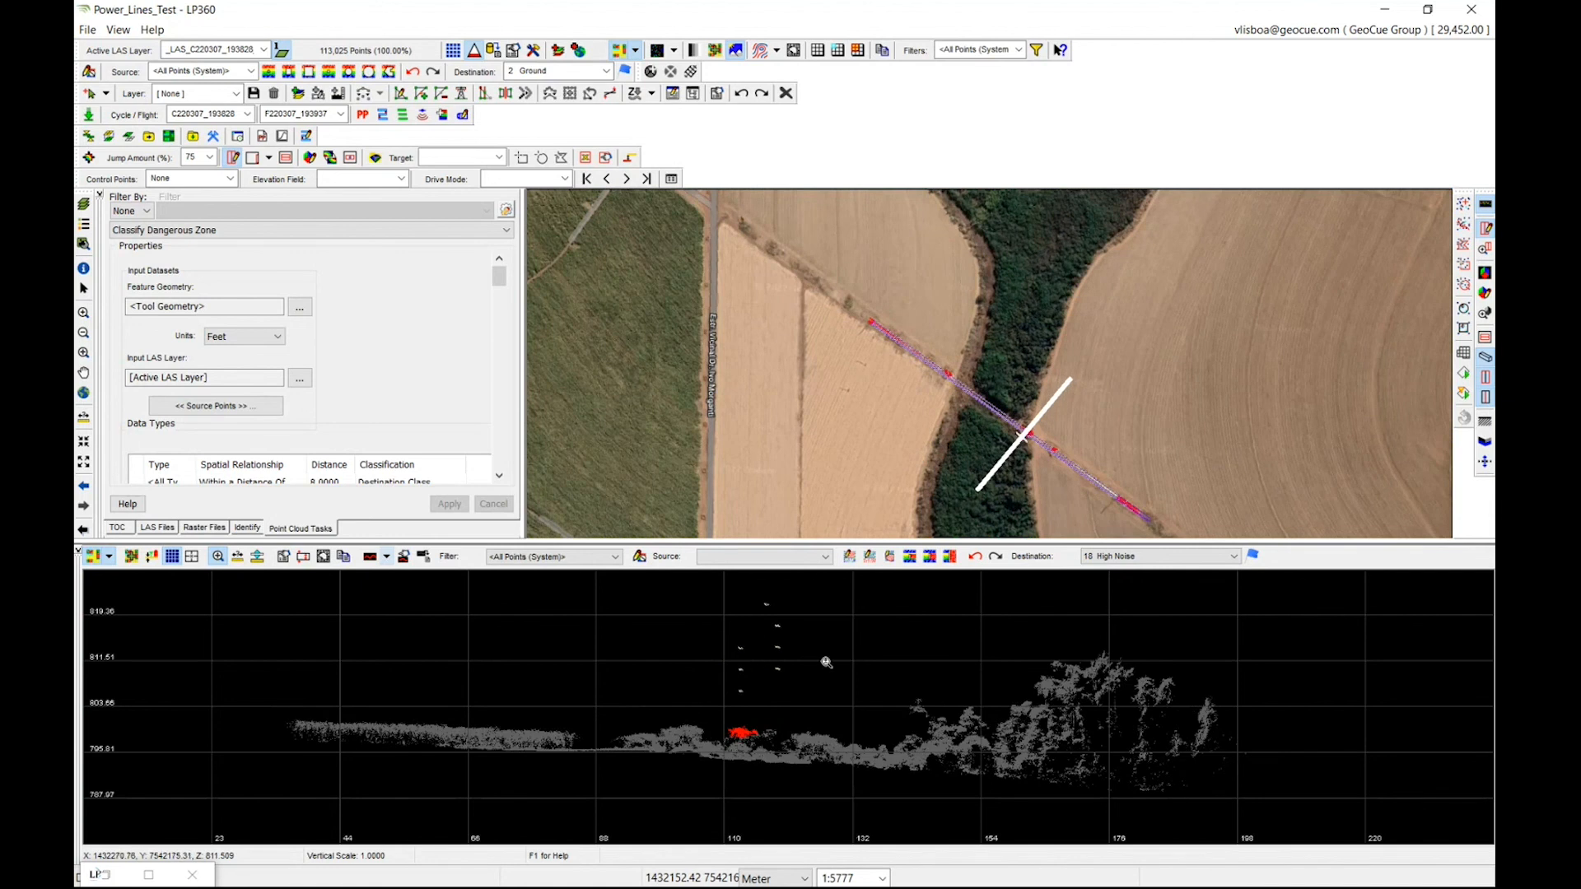
key("Up")
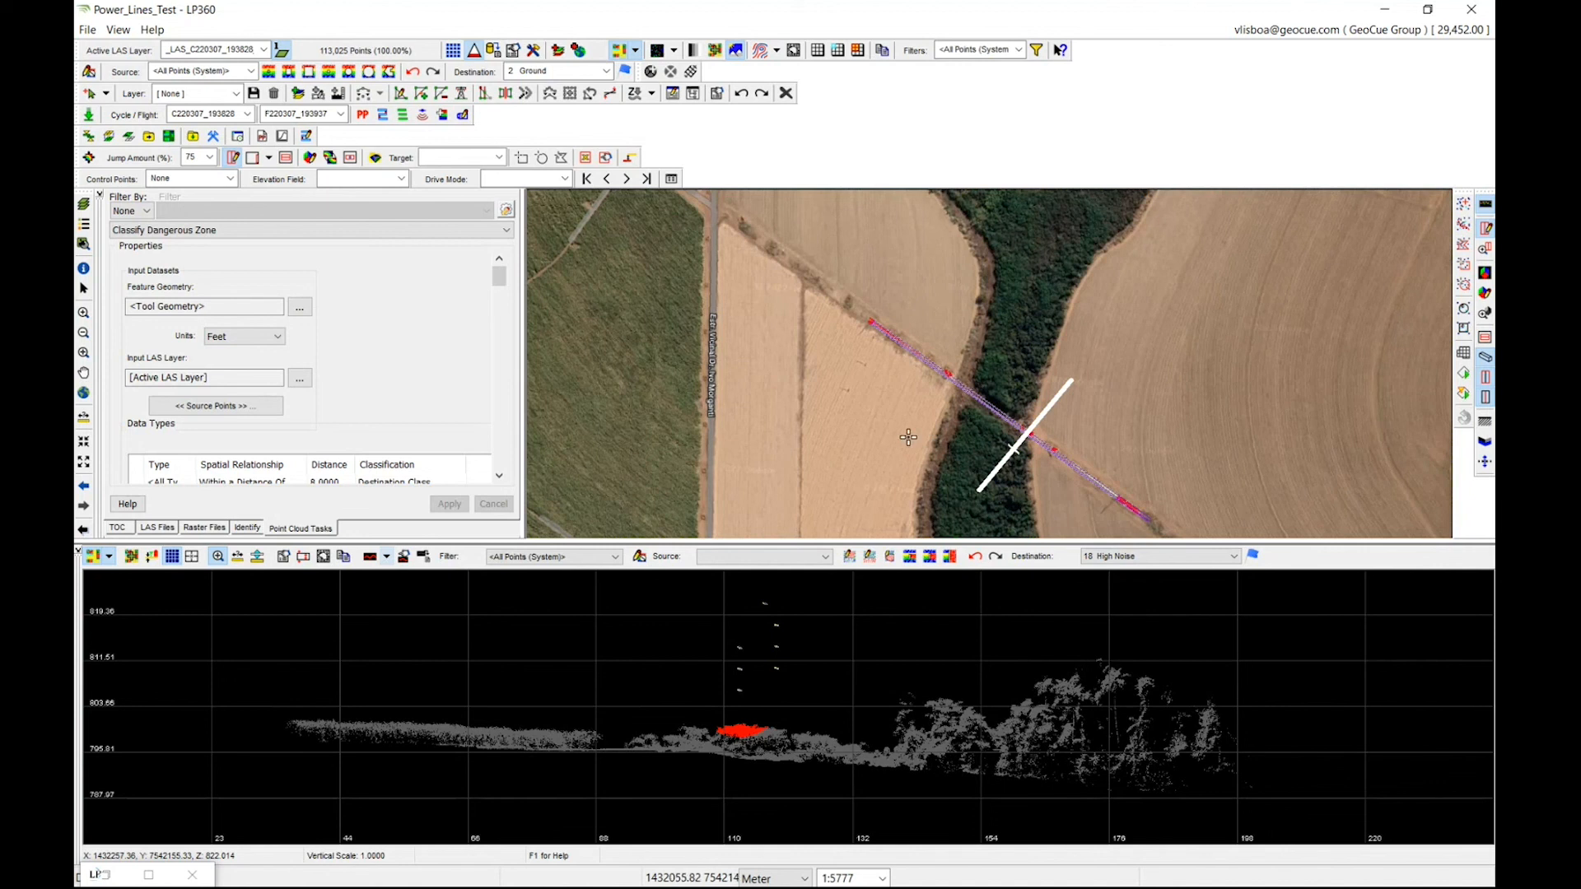
Step: Draw a profile section across the powerlines through the red cluster just west of the forest and inspect it
left_click(971, 339)
left_click(915, 411)
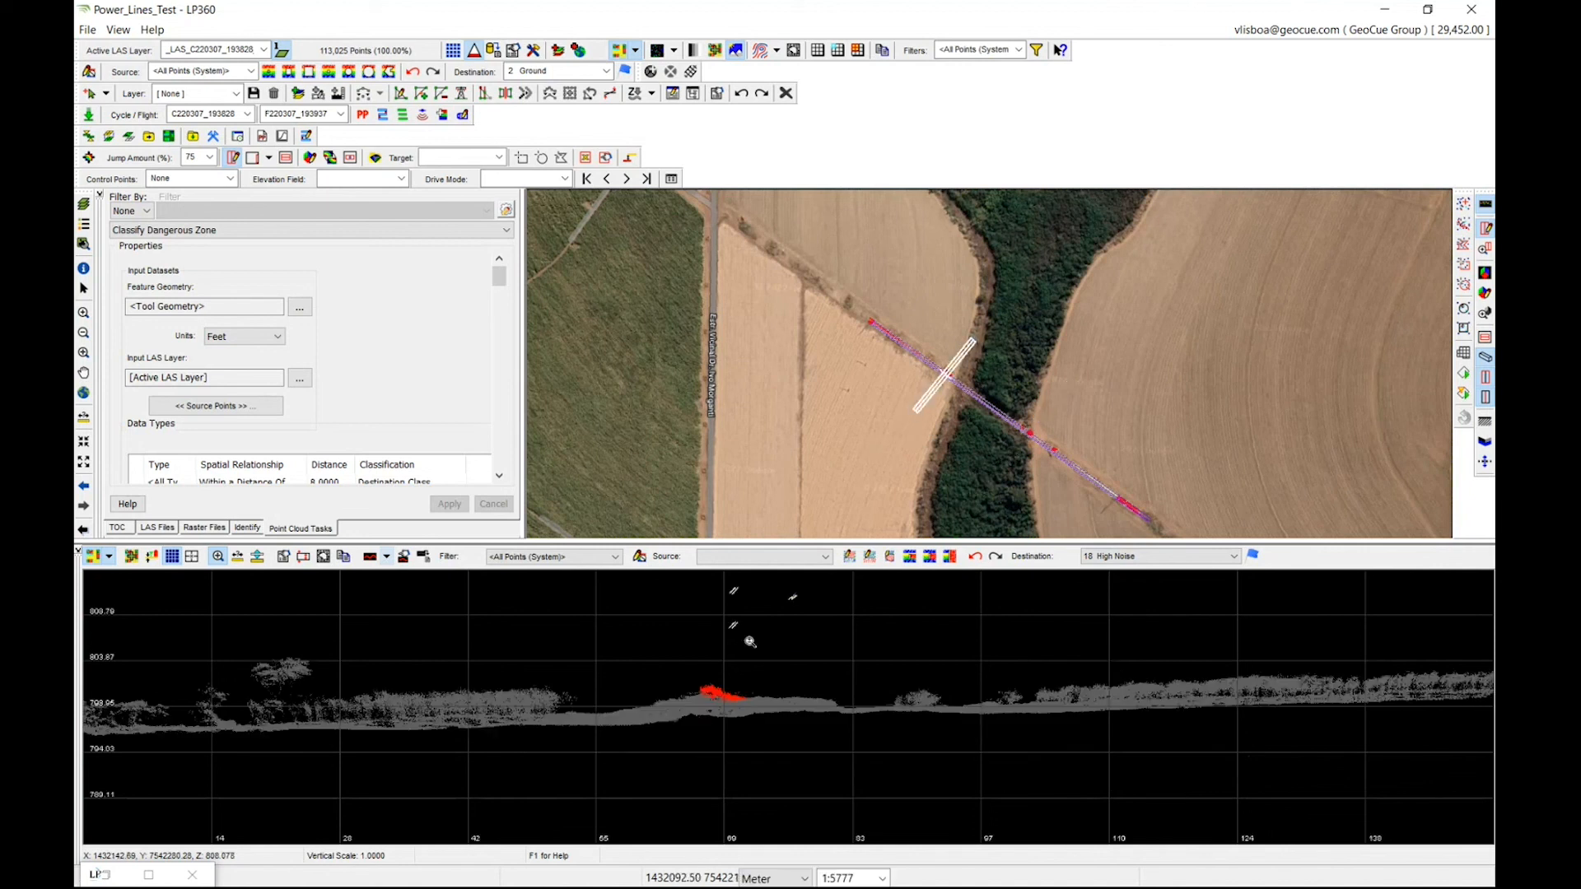
scroll(767, 665, "up", 2)
scroll(782, 656, "down", 4)
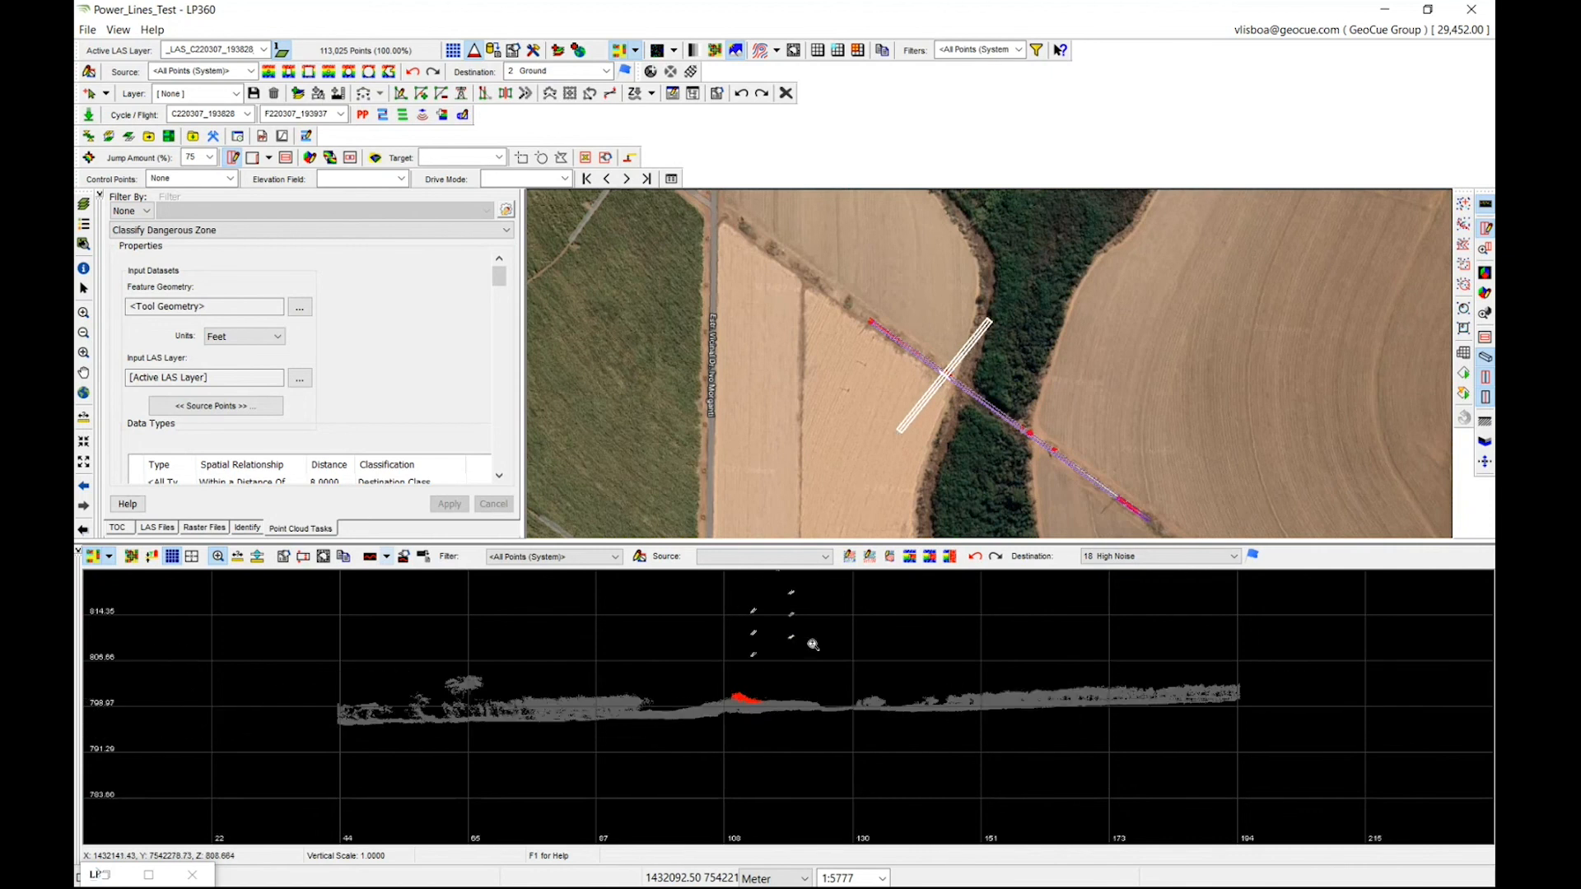
middle_click_drag(795, 687, 784, 693)
Step: Draw a profile section across the powerlines near their northwestern end, beside the last red cluster
left_click(903, 302)
left_click(867, 352)
left_click(866, 353)
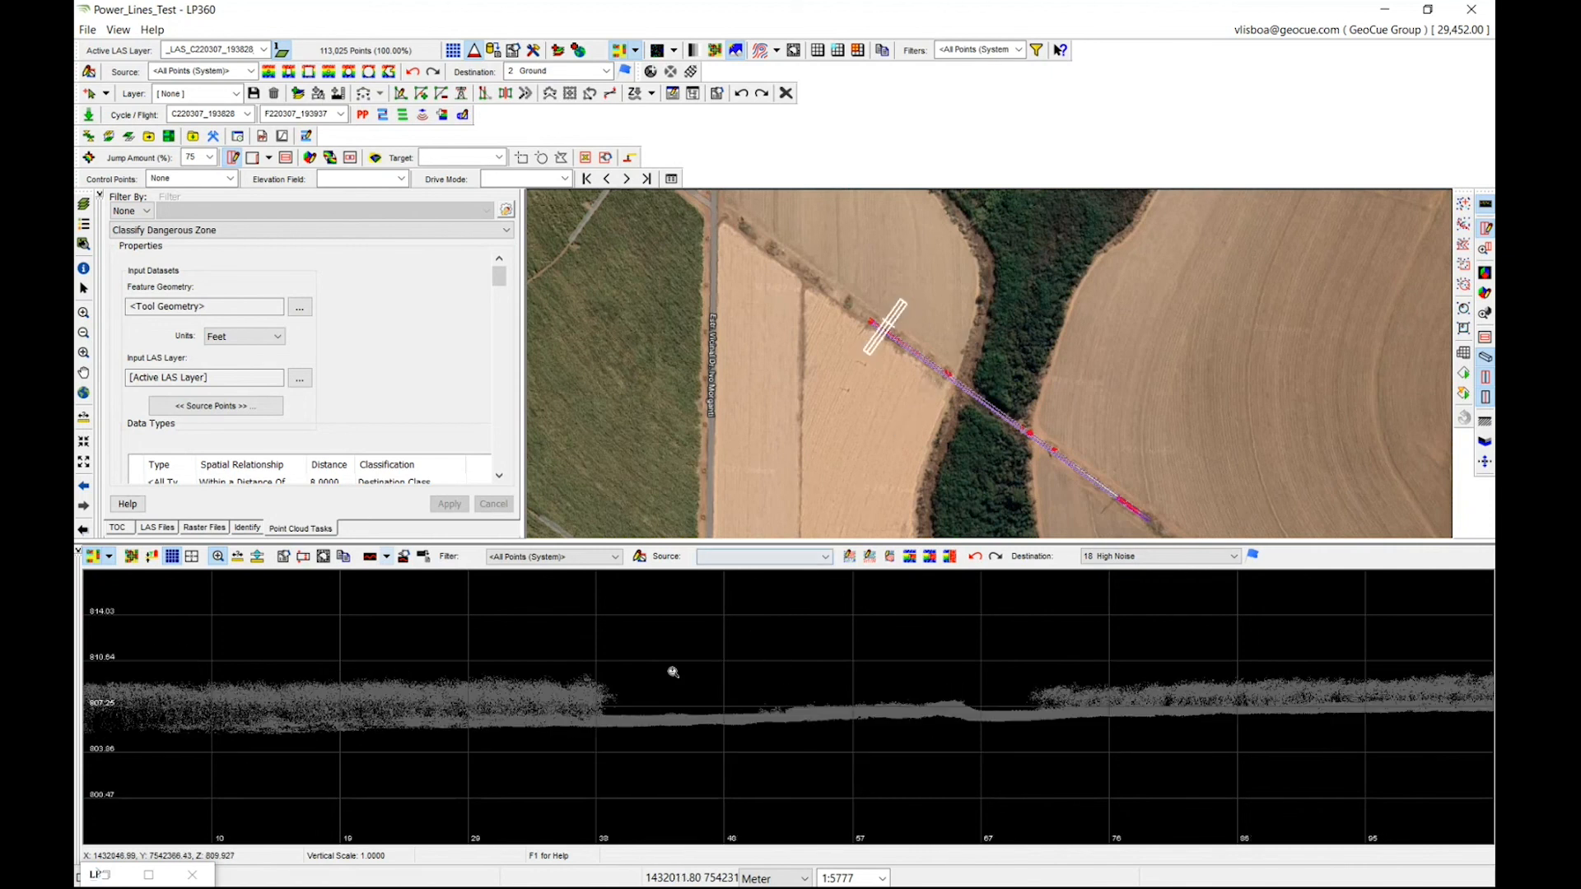
Step: Draw a profile section across the powerlines through the red cluster in the field east of the forest and inspect it
scroll(913, 374, "up", 3)
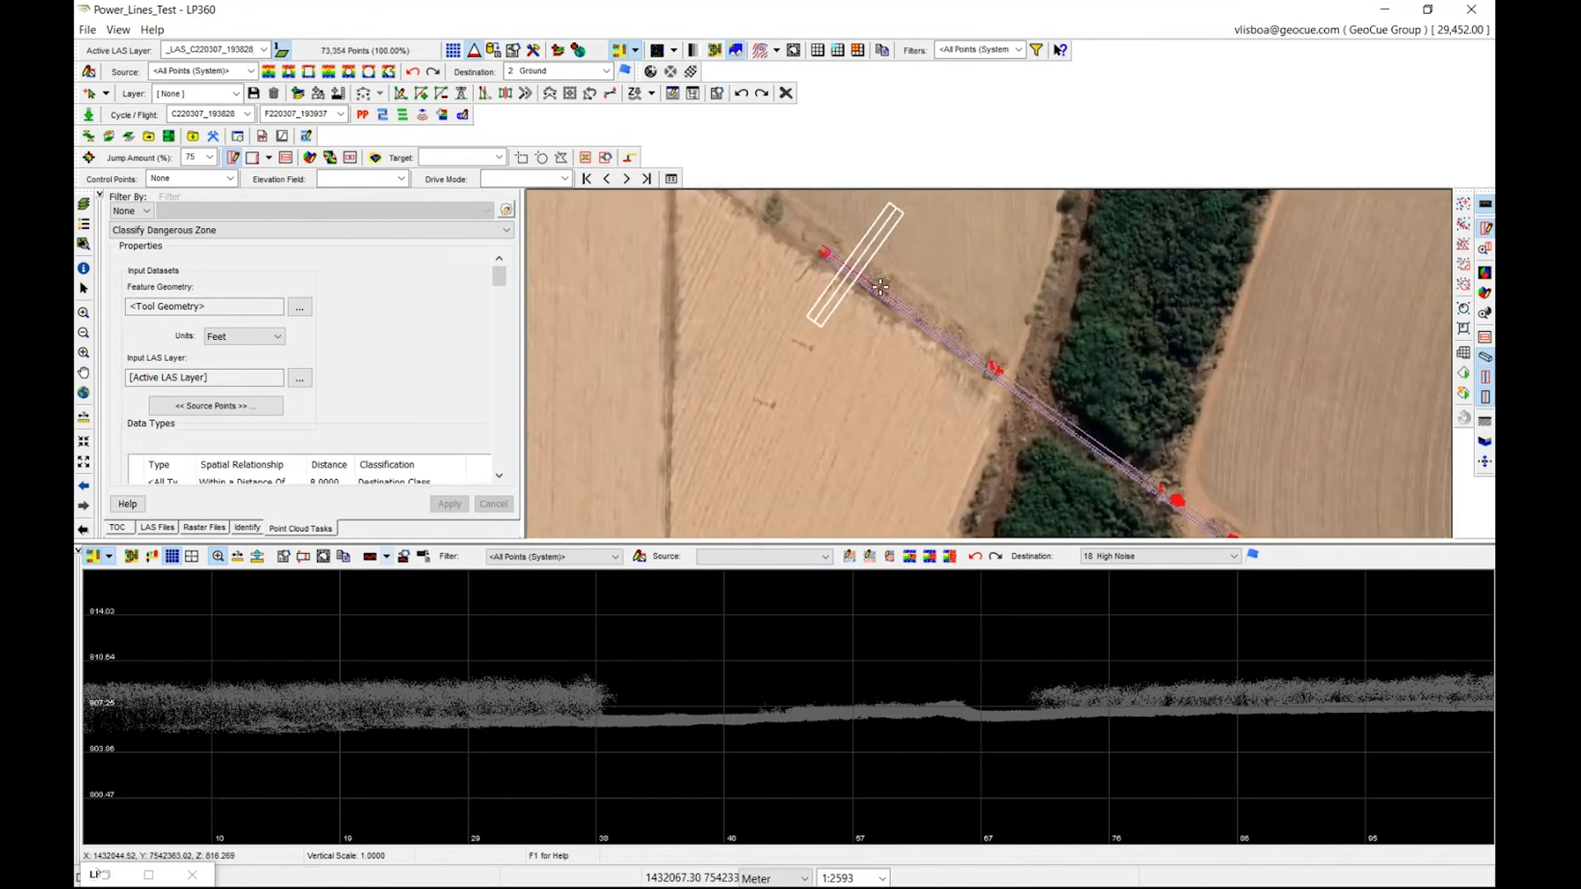
scroll(946, 293, "up", 3)
scroll(945, 294, "up", 2)
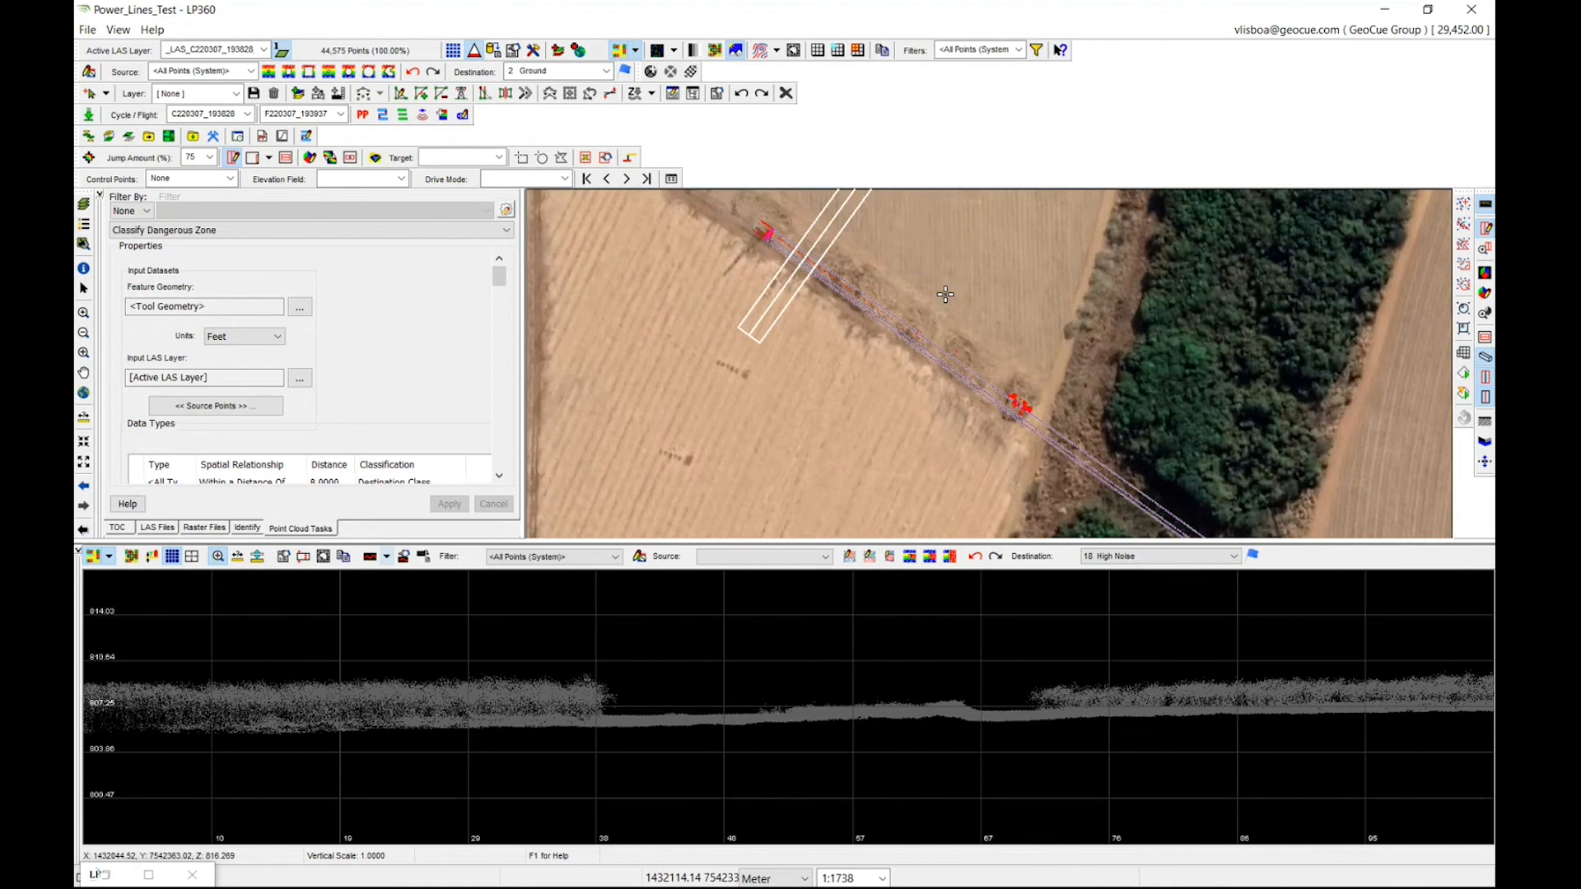
left_click(1050, 375)
left_click(972, 463)
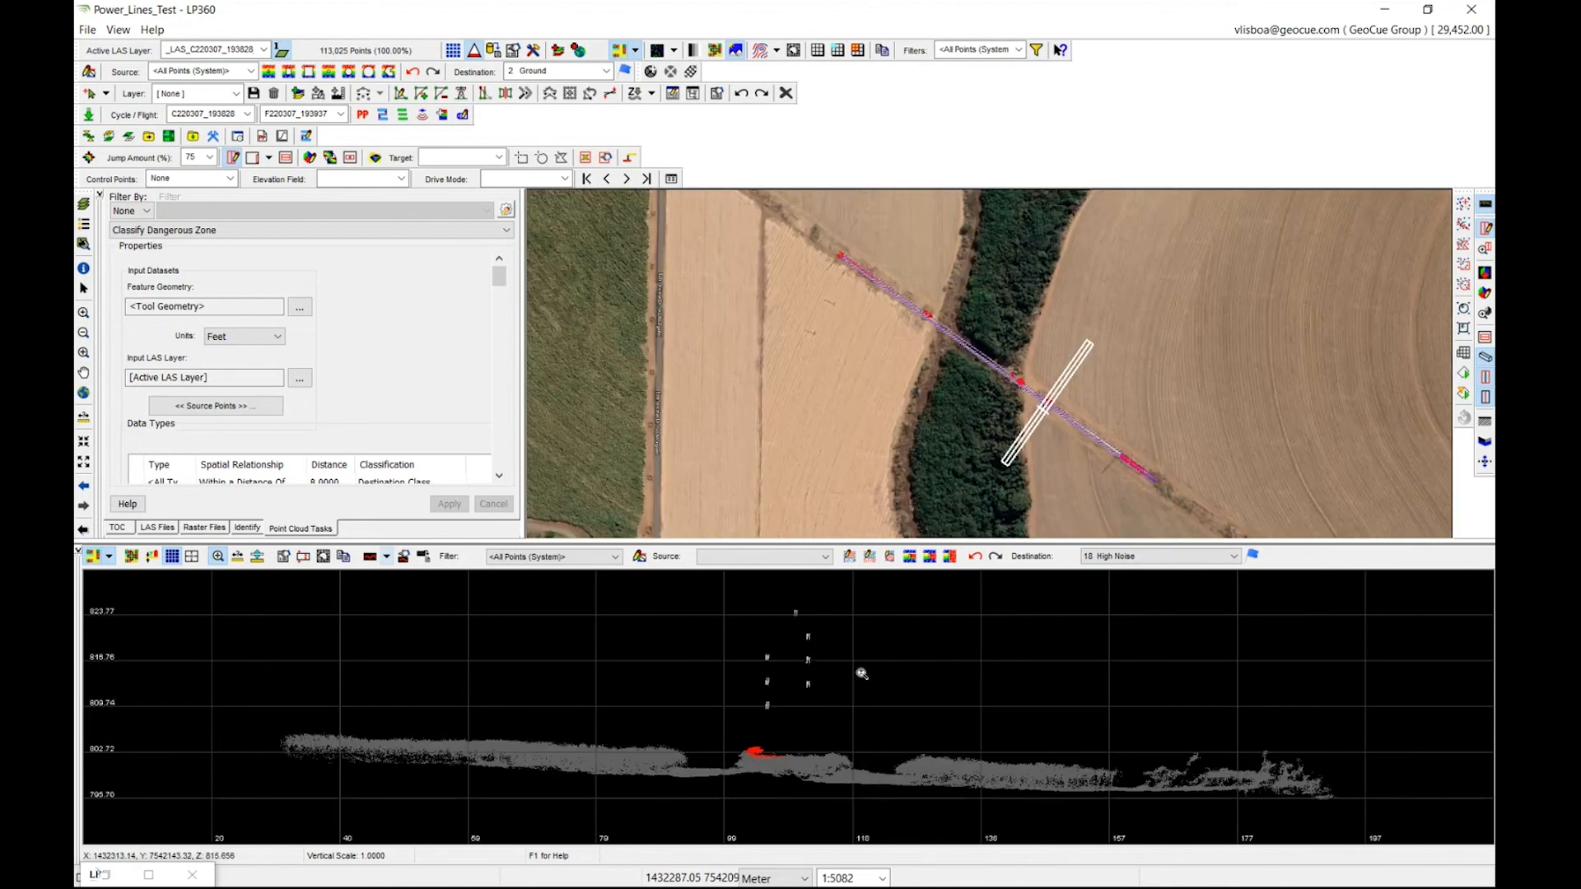
scroll(861, 674, "down", 4)
scroll(861, 674, "up", 3)
scroll(861, 673, "down", 3)
scroll(862, 671, "up", 1)
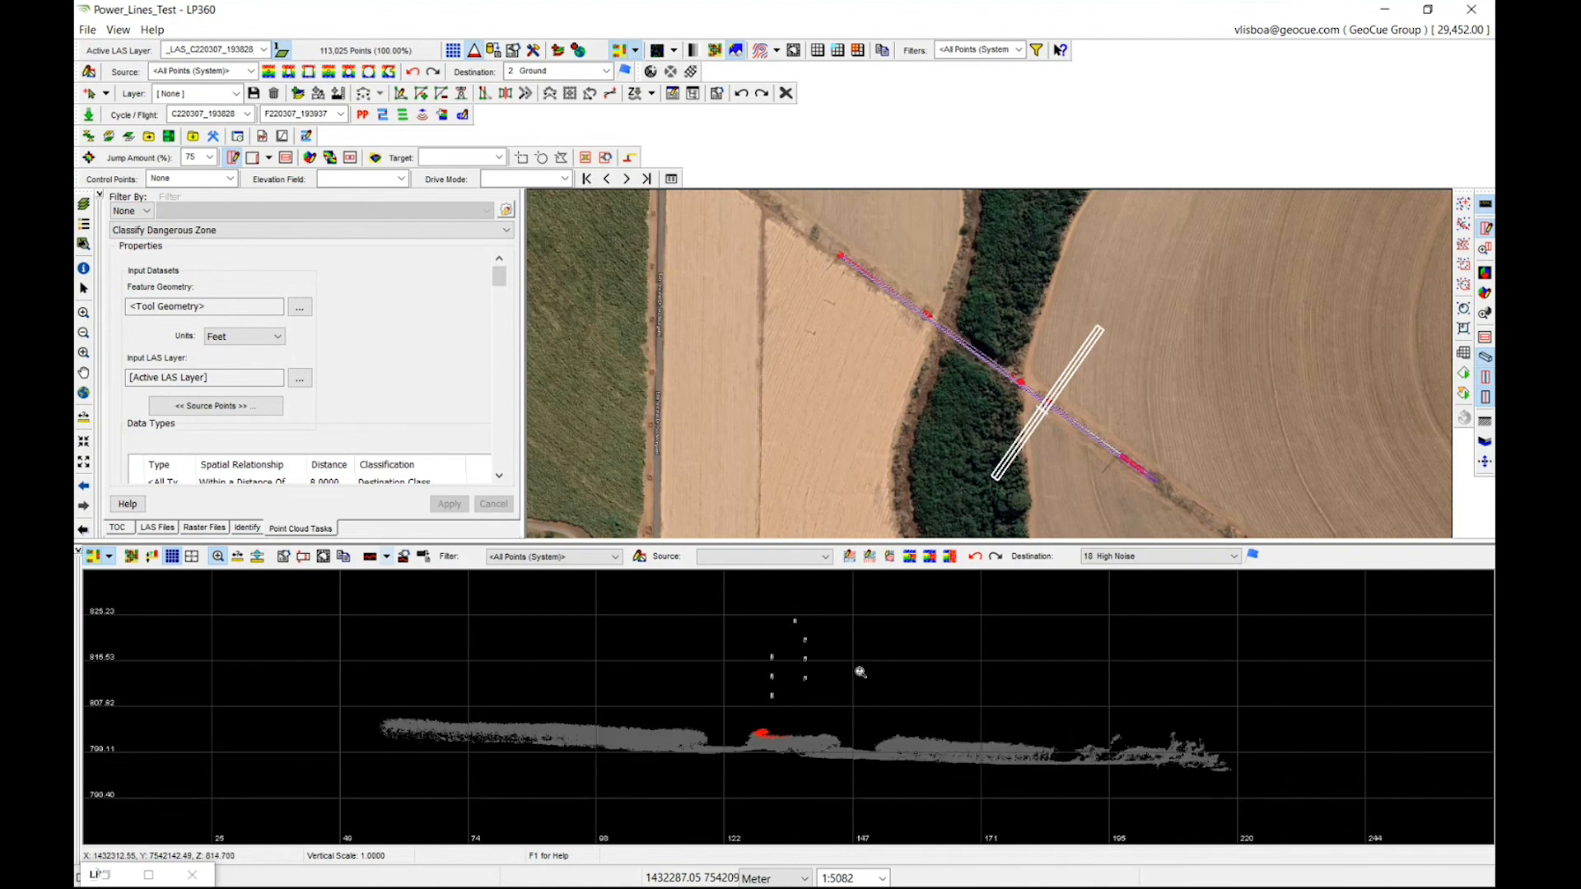